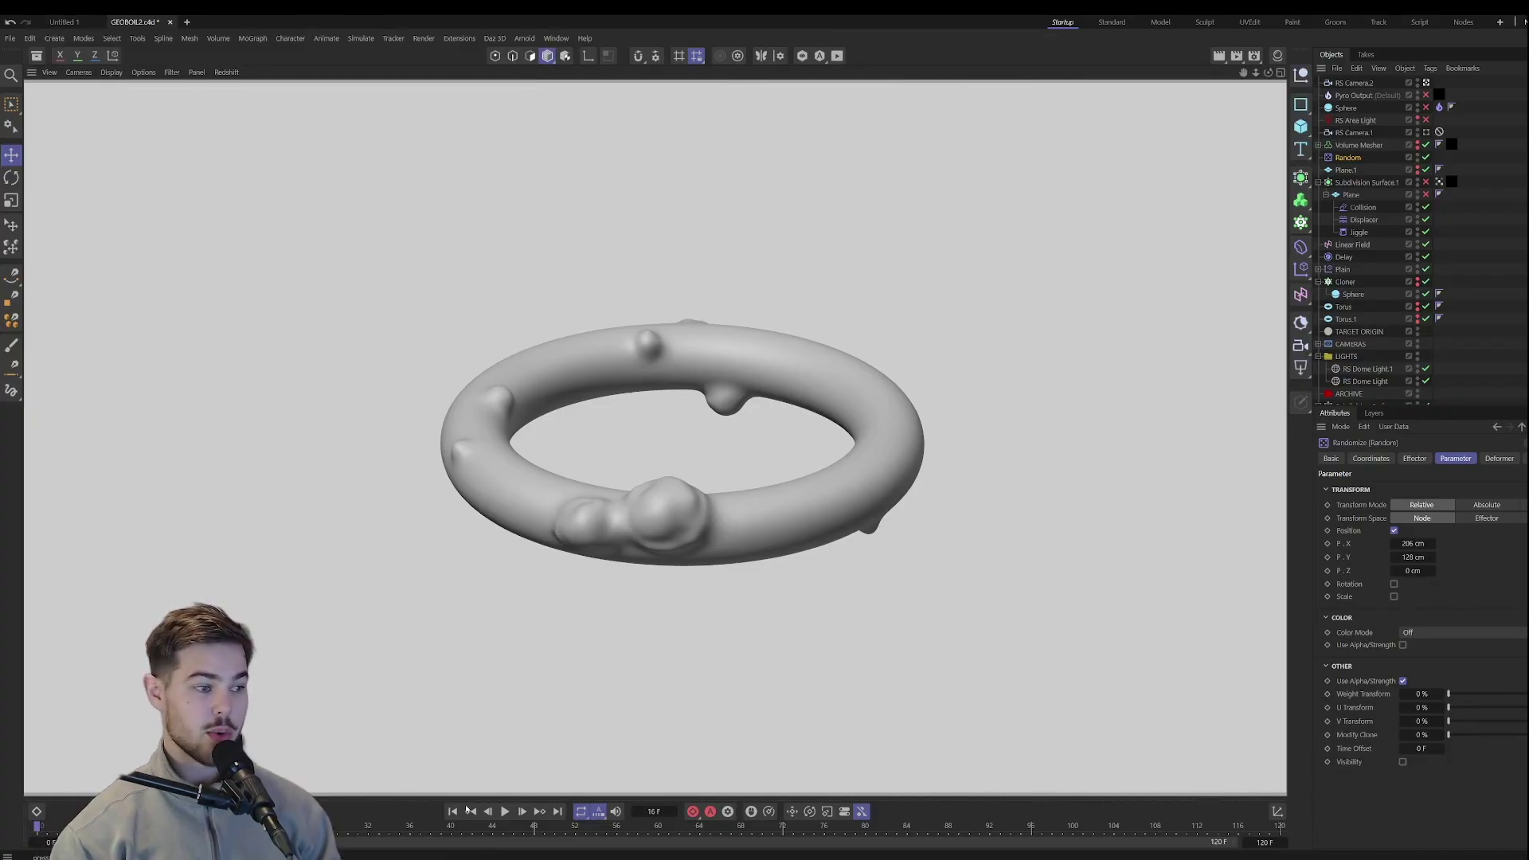
Play the finished torus animation in the GEOBOIL2 project and return to the first frame.
{"action": "left_click", "coordinate": [507, 811]}
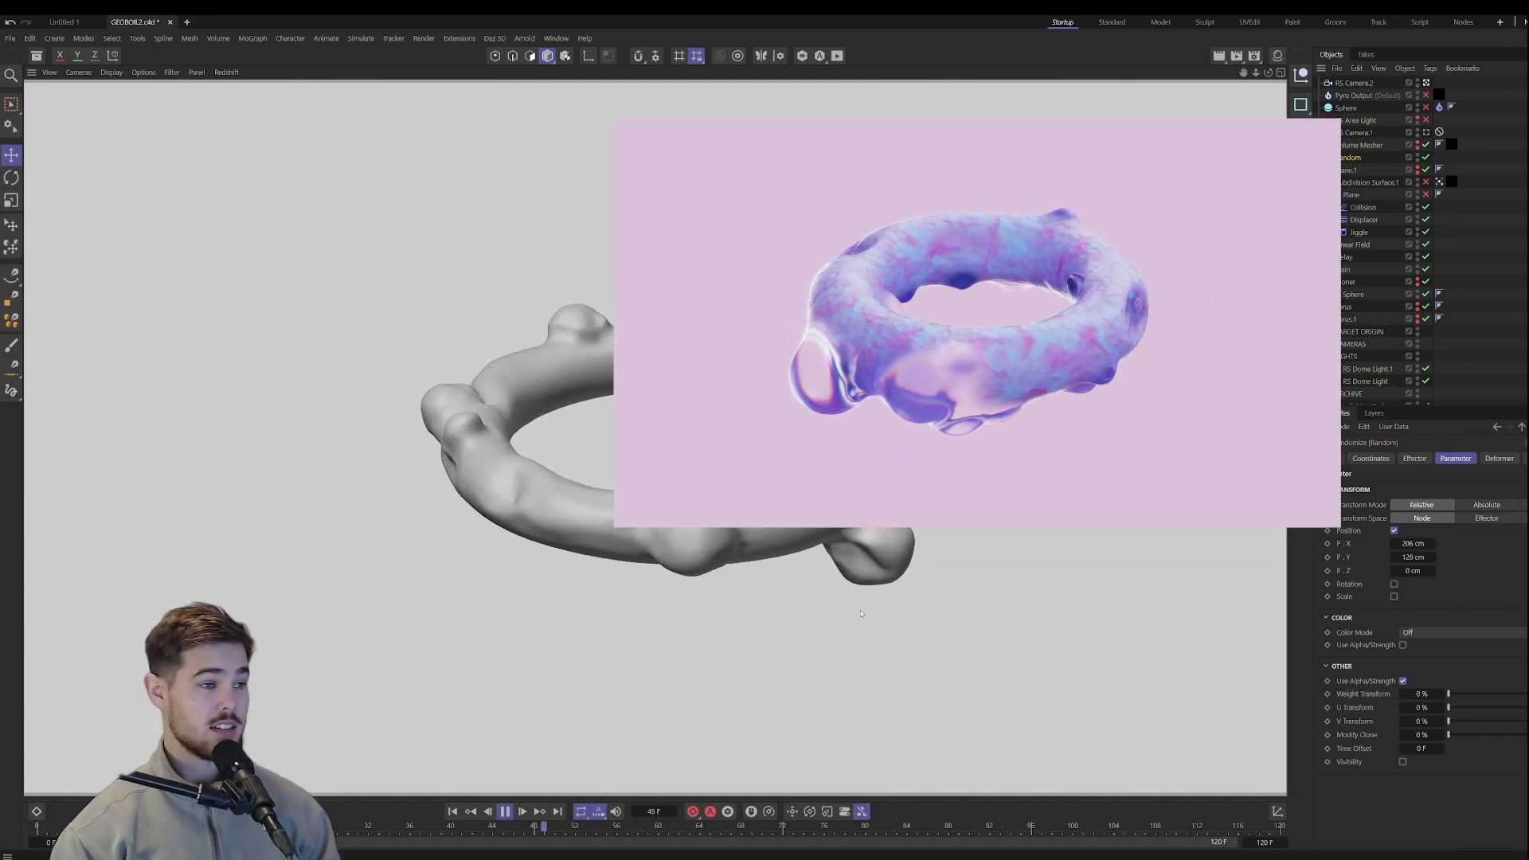
{"action": "left_click", "coordinate": [504, 811]}
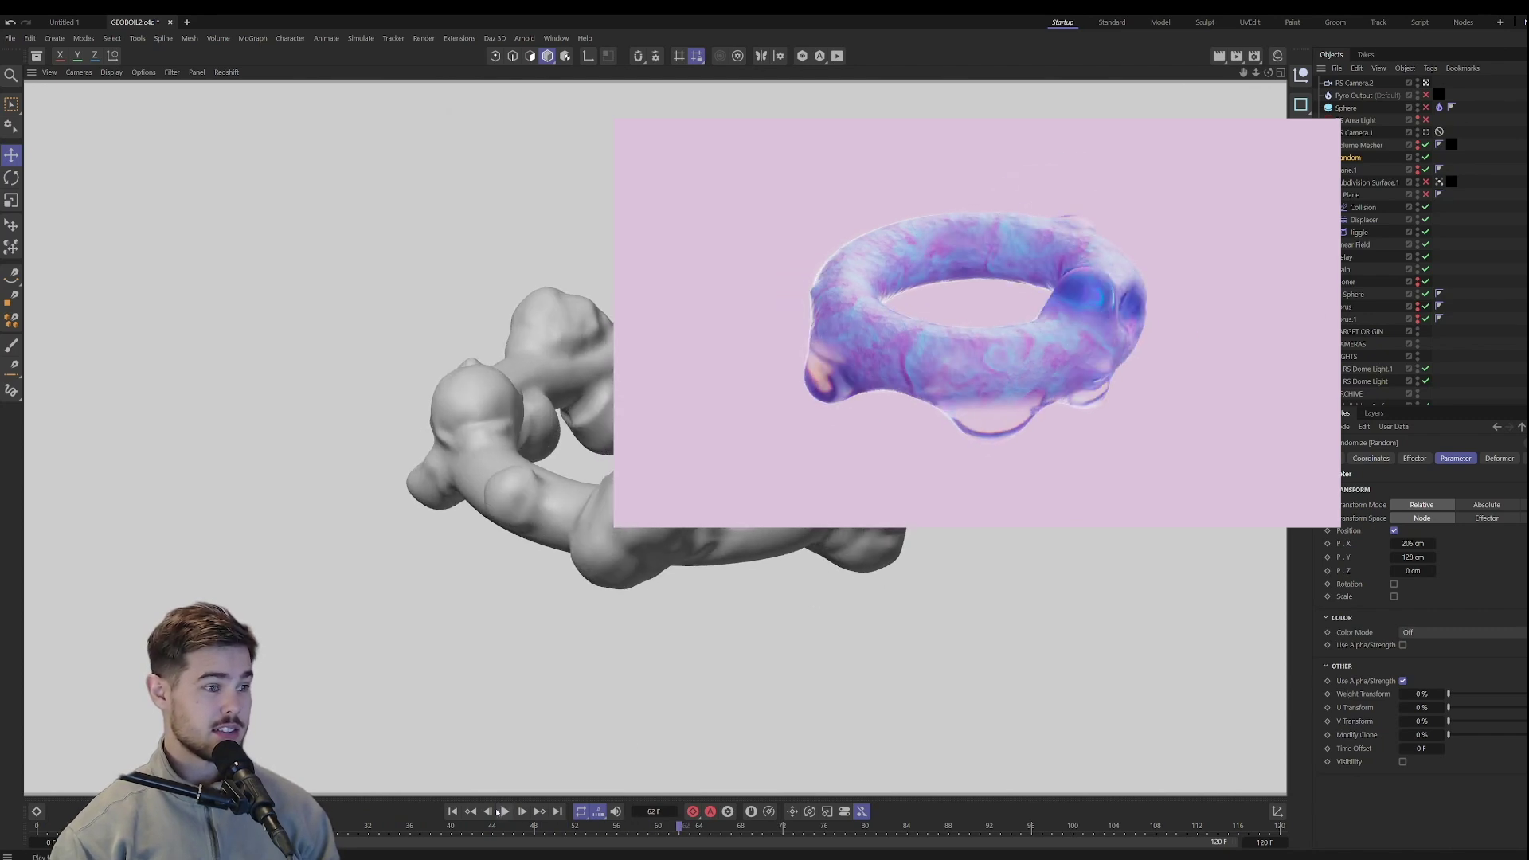
{"action": "left_click", "coordinate": [453, 812]}
{"action": "left_click", "coordinate": [453, 811]}
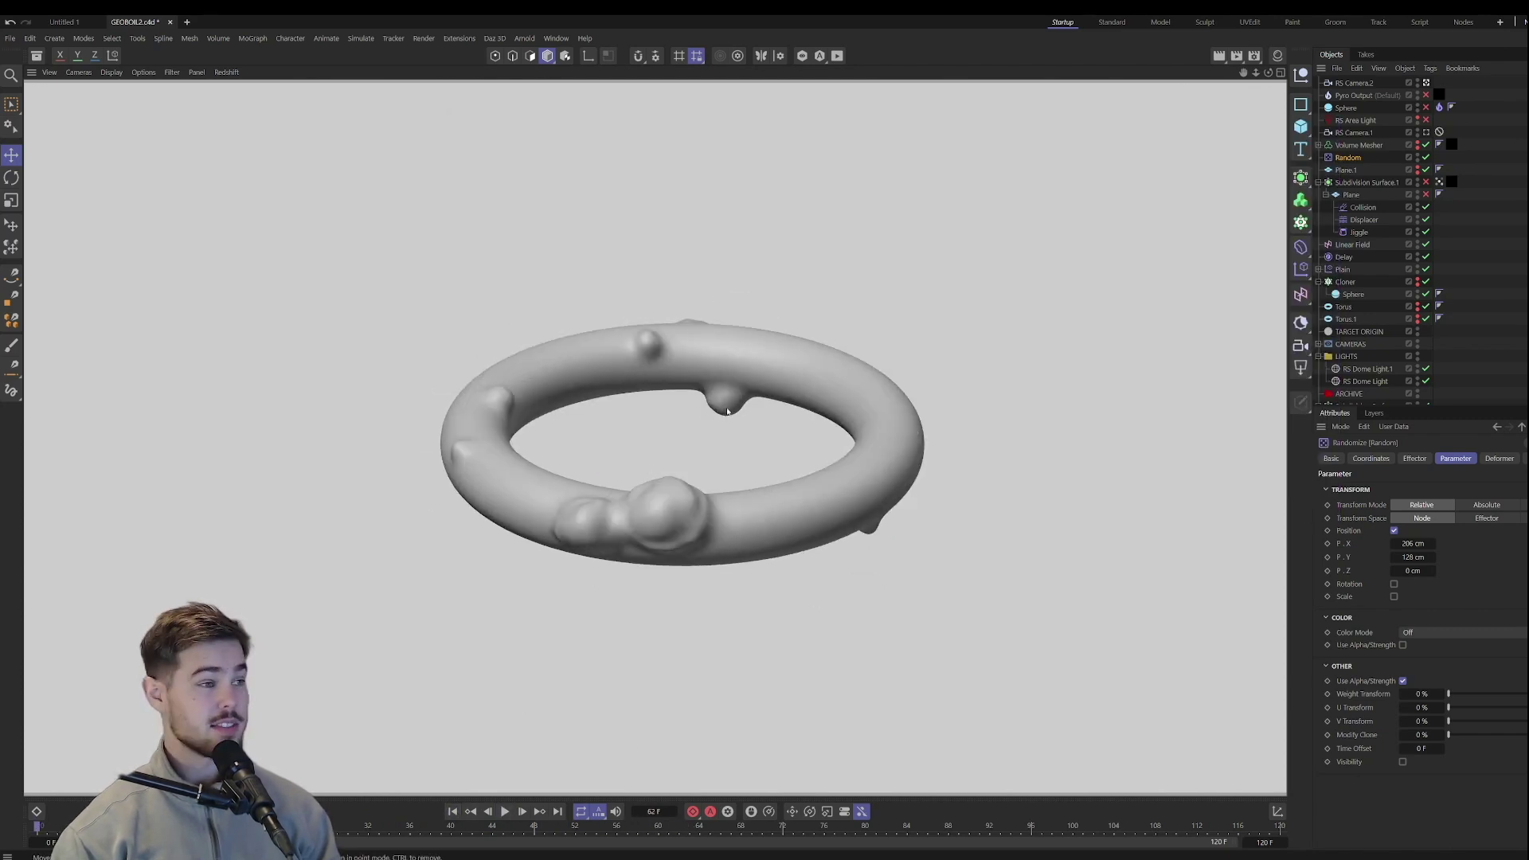
Create a new project and delete all of its default objects, including the target origin, cameras, lights and archive.
{"action": "left_click", "coordinate": [186, 22]}
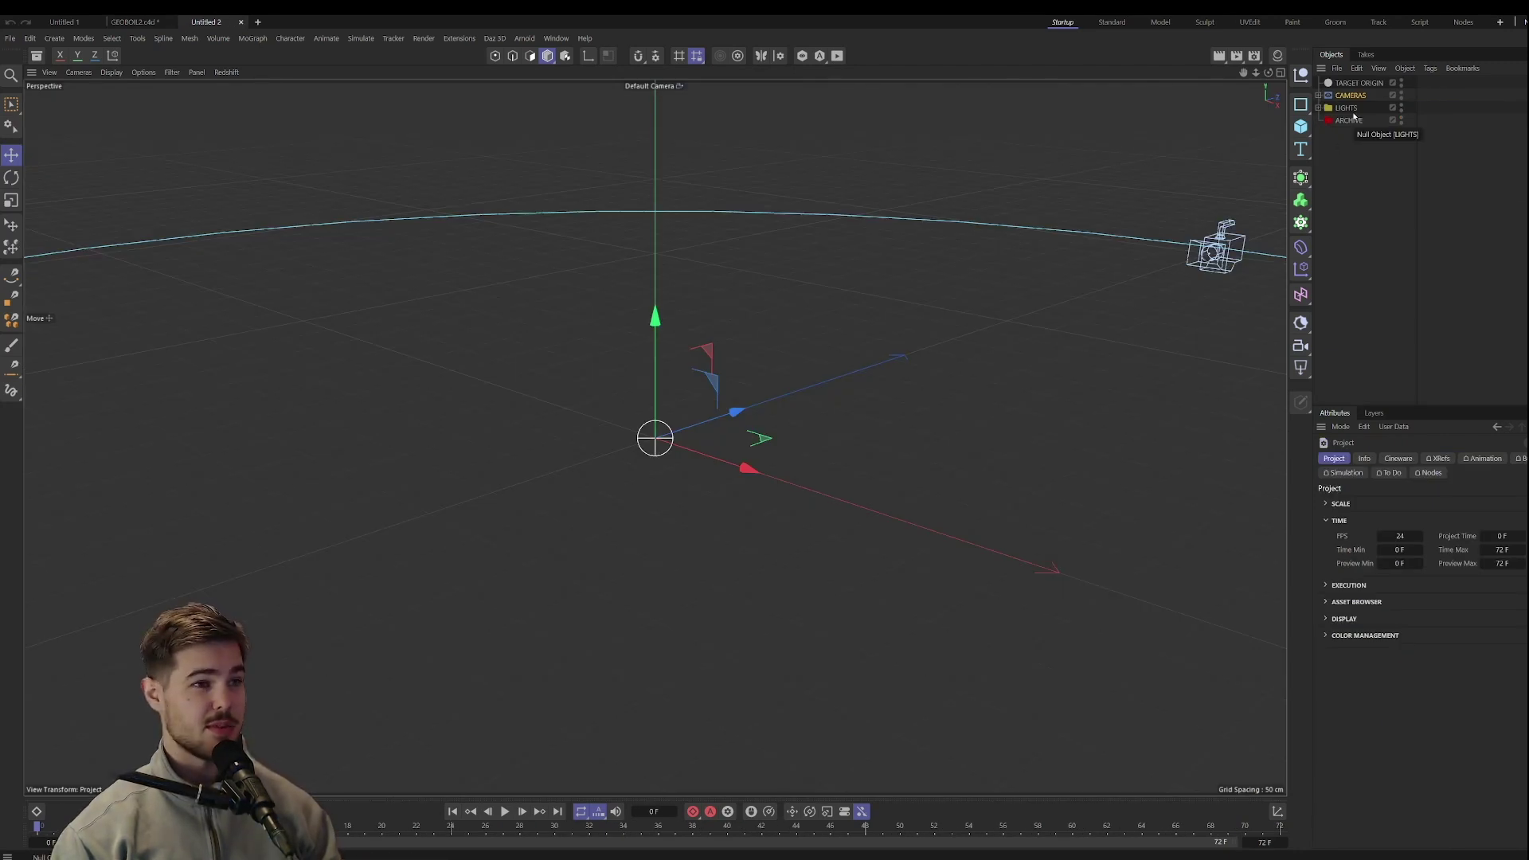
{"action": "left_click", "coordinate": [1351, 83]}
{"action": "left_click", "coordinate": [1352, 119], "text": "shift"}
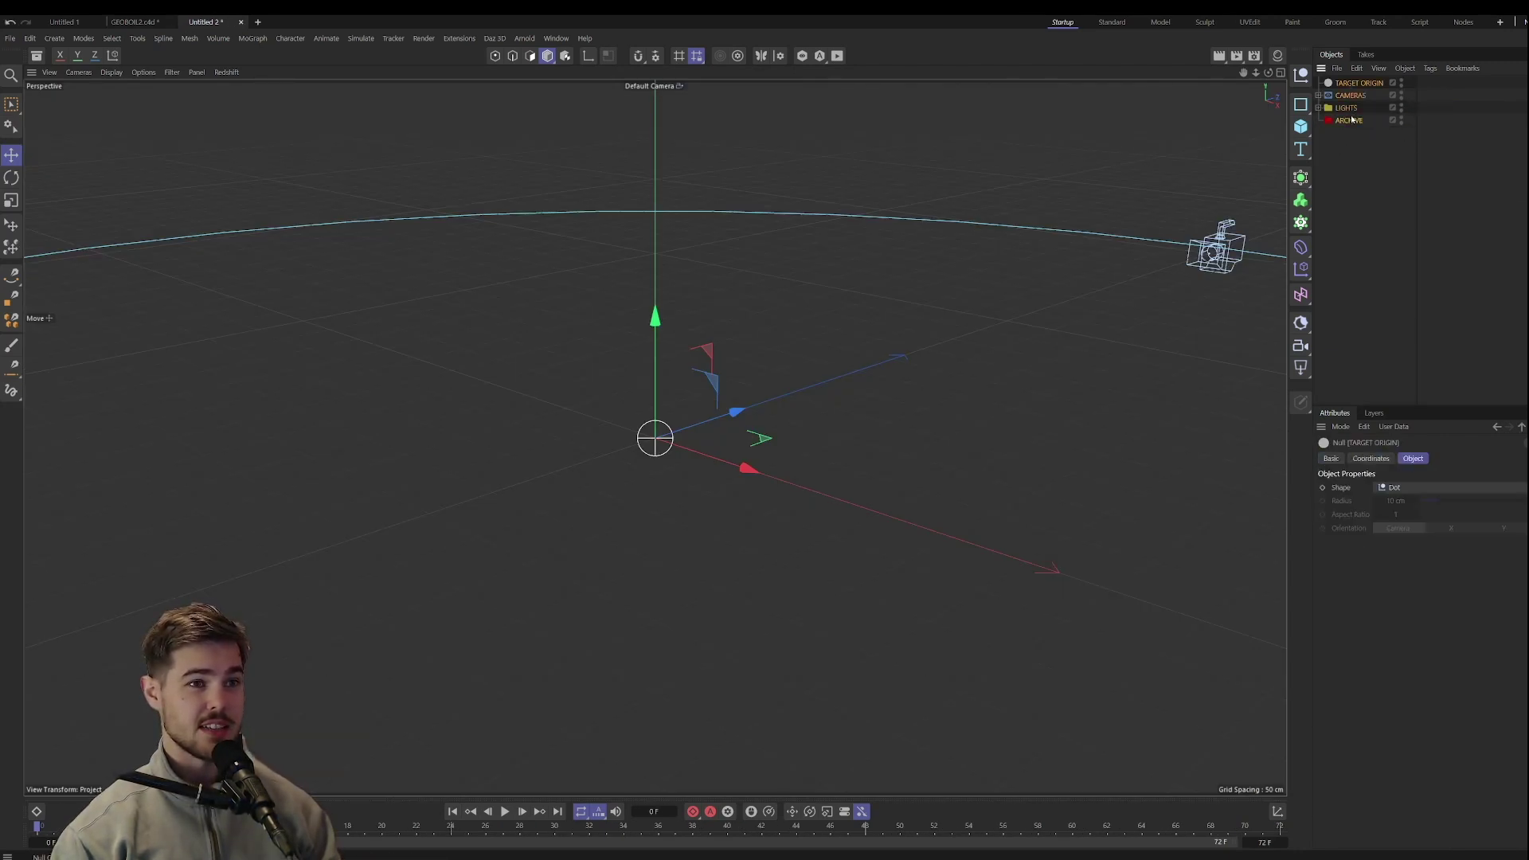
{"action": "key", "text": "ctrl+a"}
{"action": "key", "text": "Delete"}
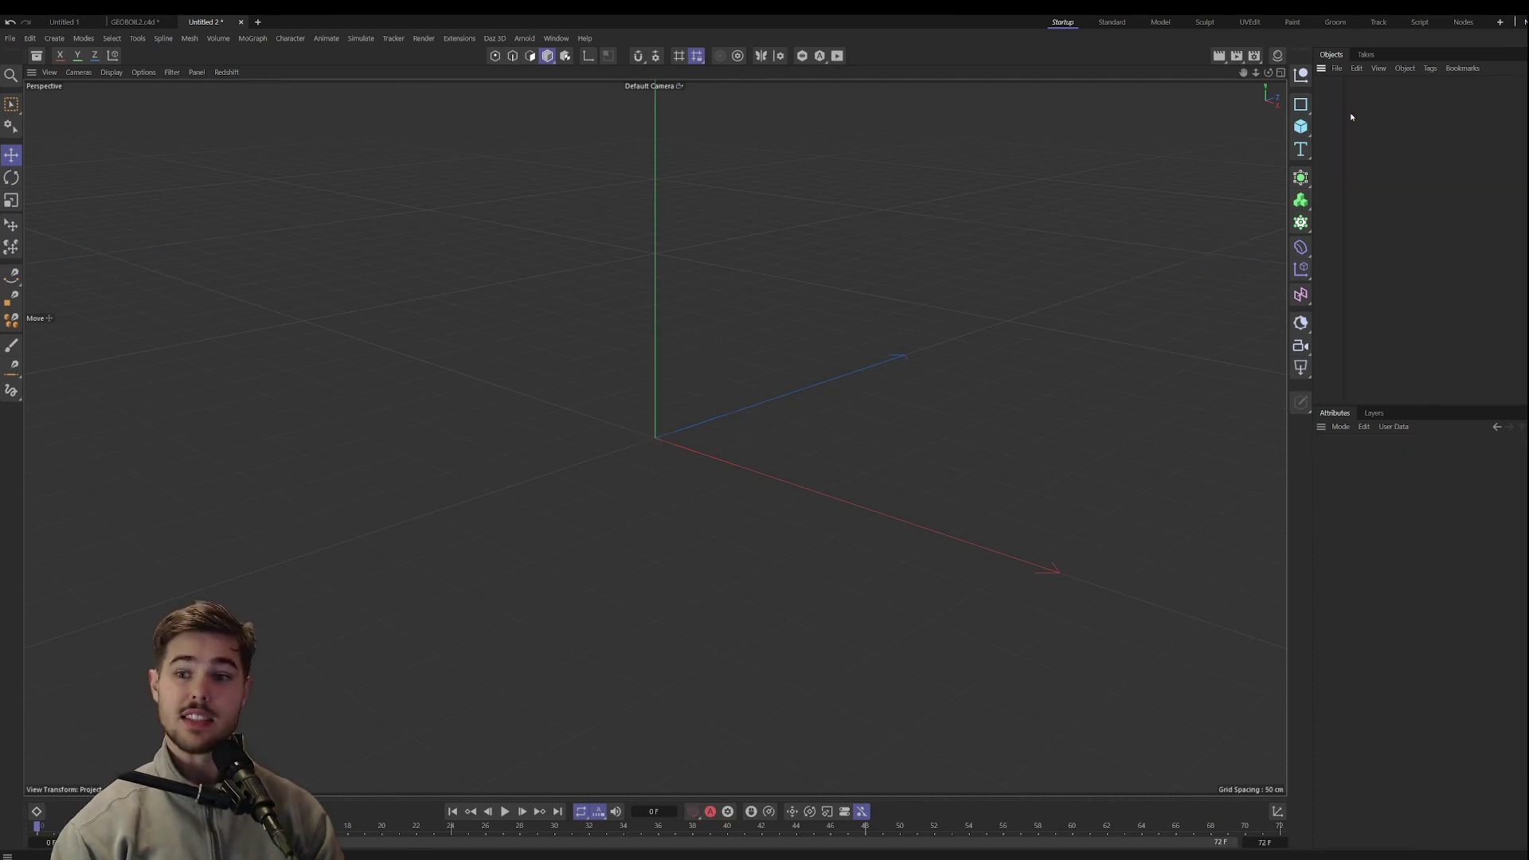
Add a torus, enlarge its ring radius, increase its segments for a smooth mesh, and check its wireframe density.
{"action": "left_click", "coordinate": [1304, 129]}
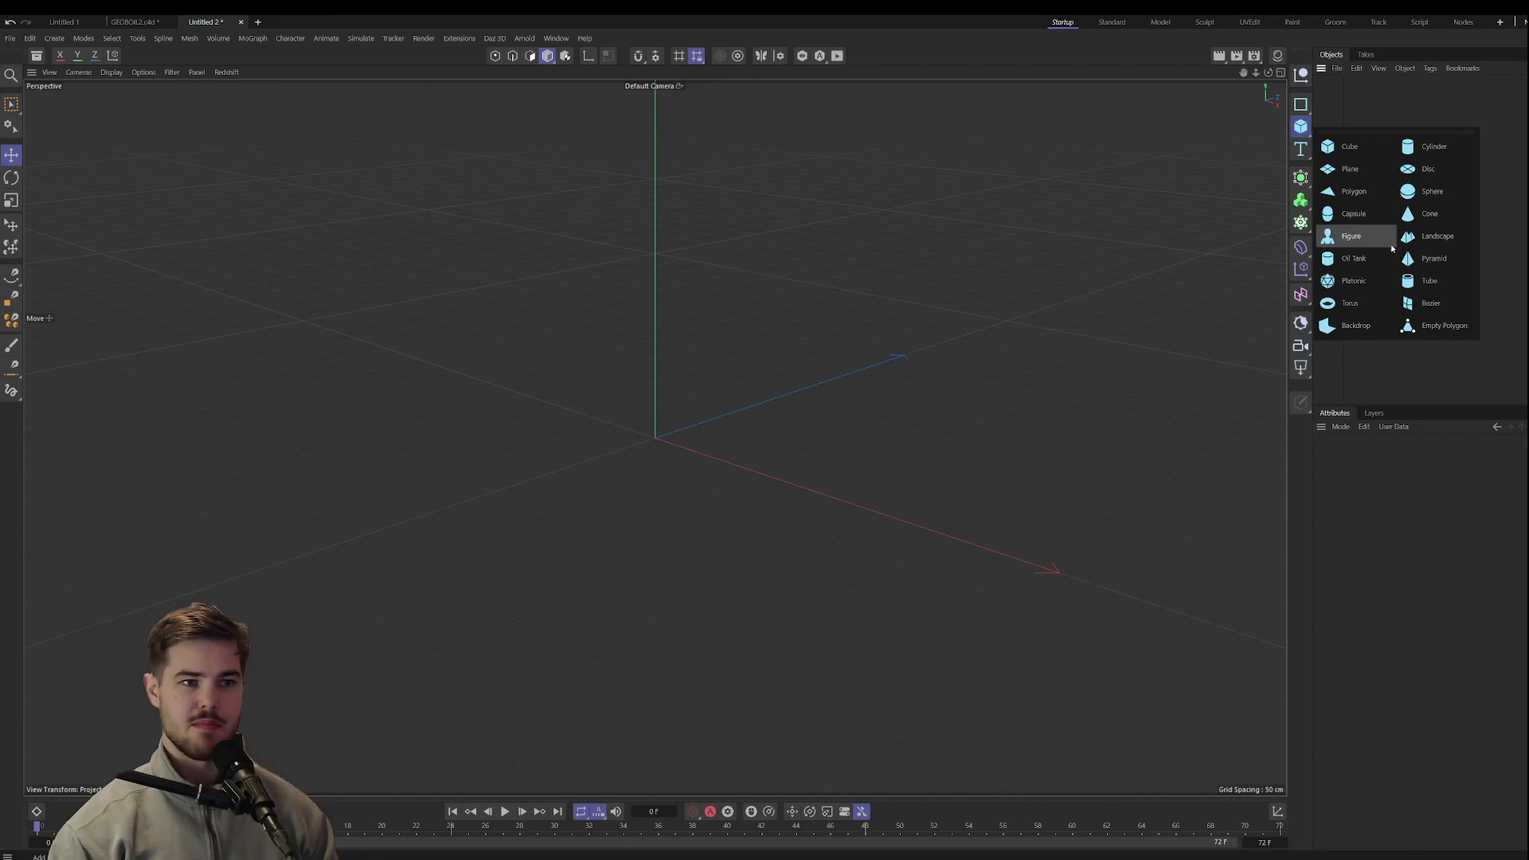
{"action": "left_click", "coordinate": [1365, 308]}
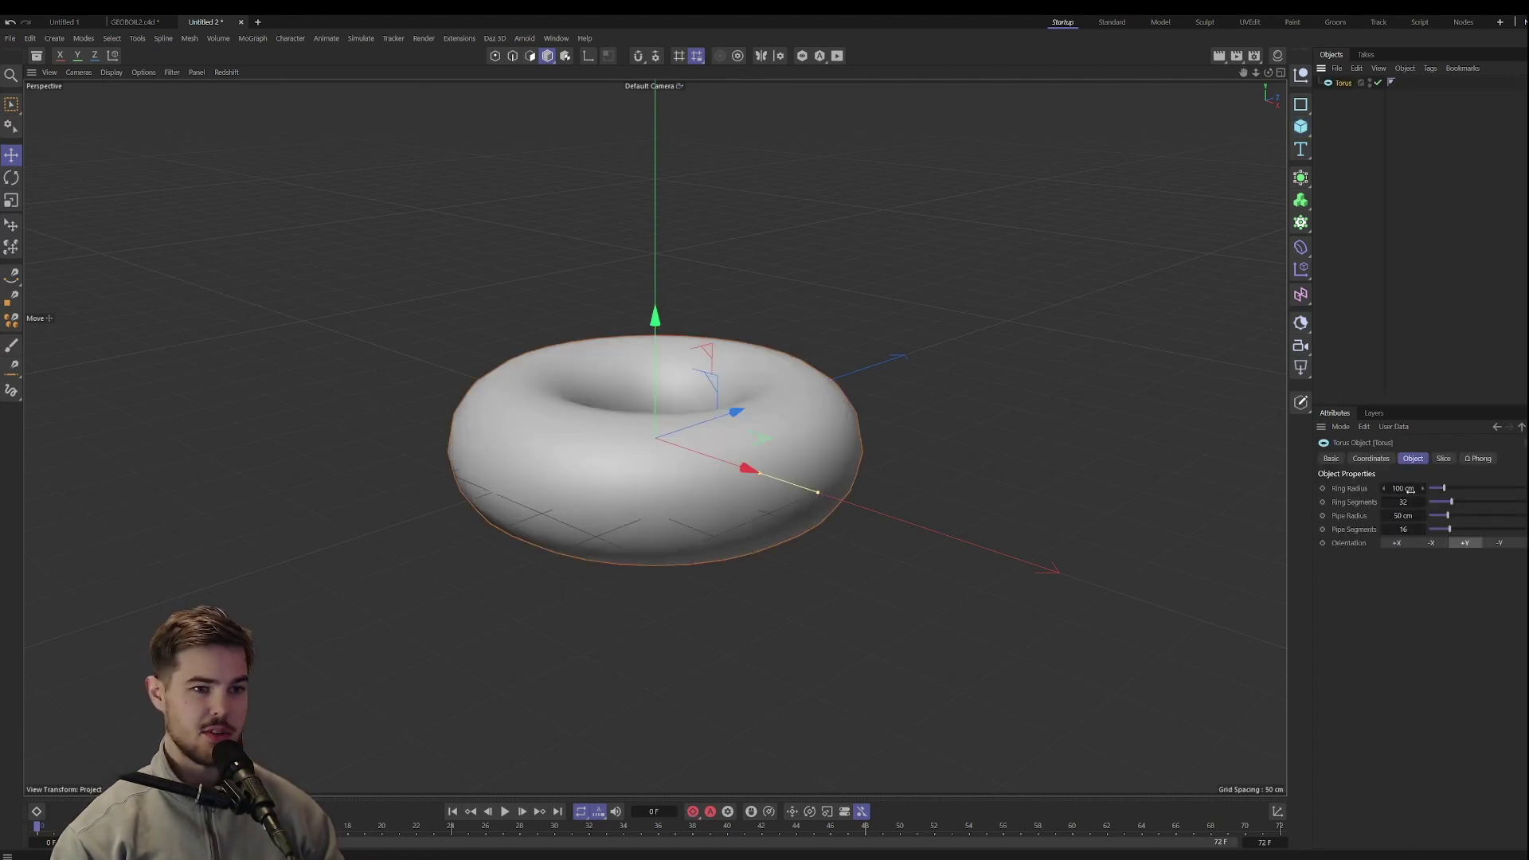
{"action": "mouse_move", "coordinate": [1411, 489]}
{"action": "left_mouse_down"}
{"action": "mouse_move", "coordinate": [1456, 490]}
{"action": "mouse_move", "coordinate": [1401, 518]}
{"action": "mouse_move", "coordinate": [1407, 531]}
{"action": "mouse_move", "coordinate": [1410, 500]}
{"action": "left_mouse_up"}
{"action": "key", "text": "n"}
{"action": "key", "text": "b"}
{"action": "left_click", "coordinate": [1354, 161]}
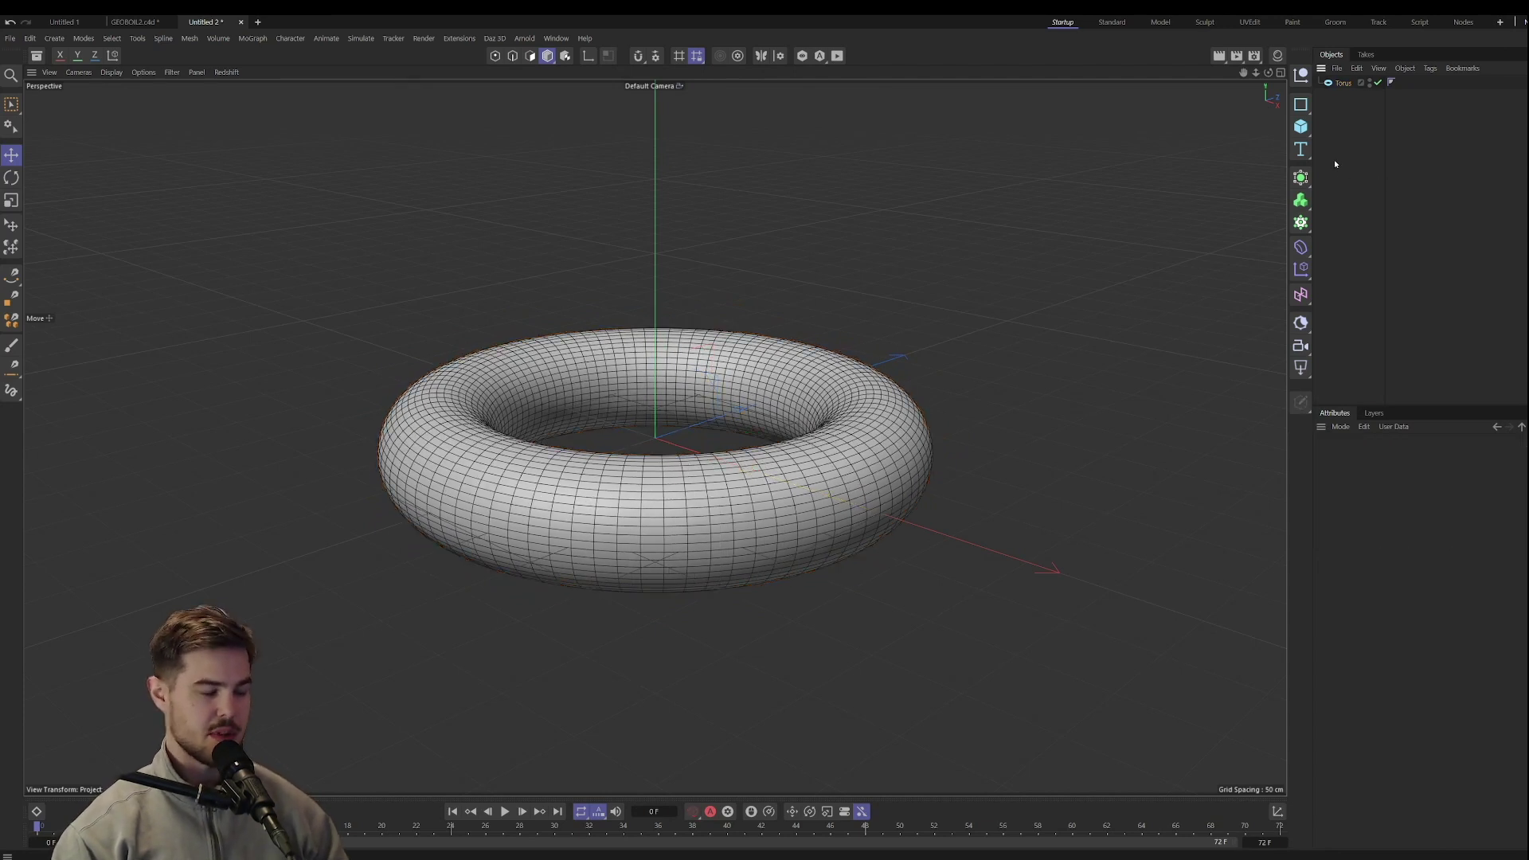
{"action": "left_click_drag", "start_coordinate": [746, 416], "coordinate": [738, 456], "text": "alt"}
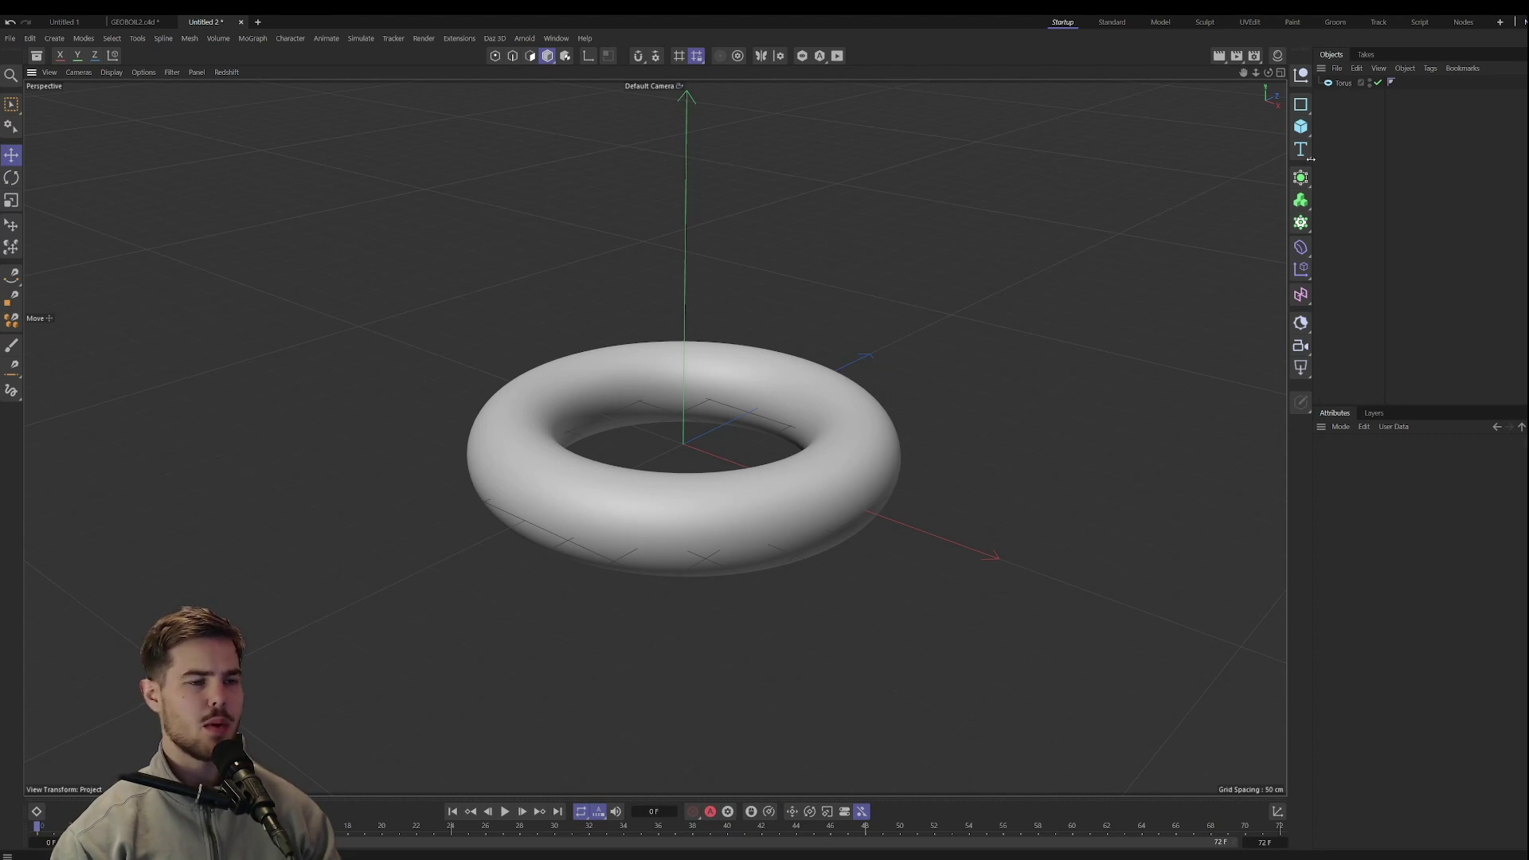
Add a Cloner and a sphere primitive to the scene.
{"action": "left_click", "coordinate": [1301, 223]}
{"action": "left_click", "coordinate": [1346, 239]}
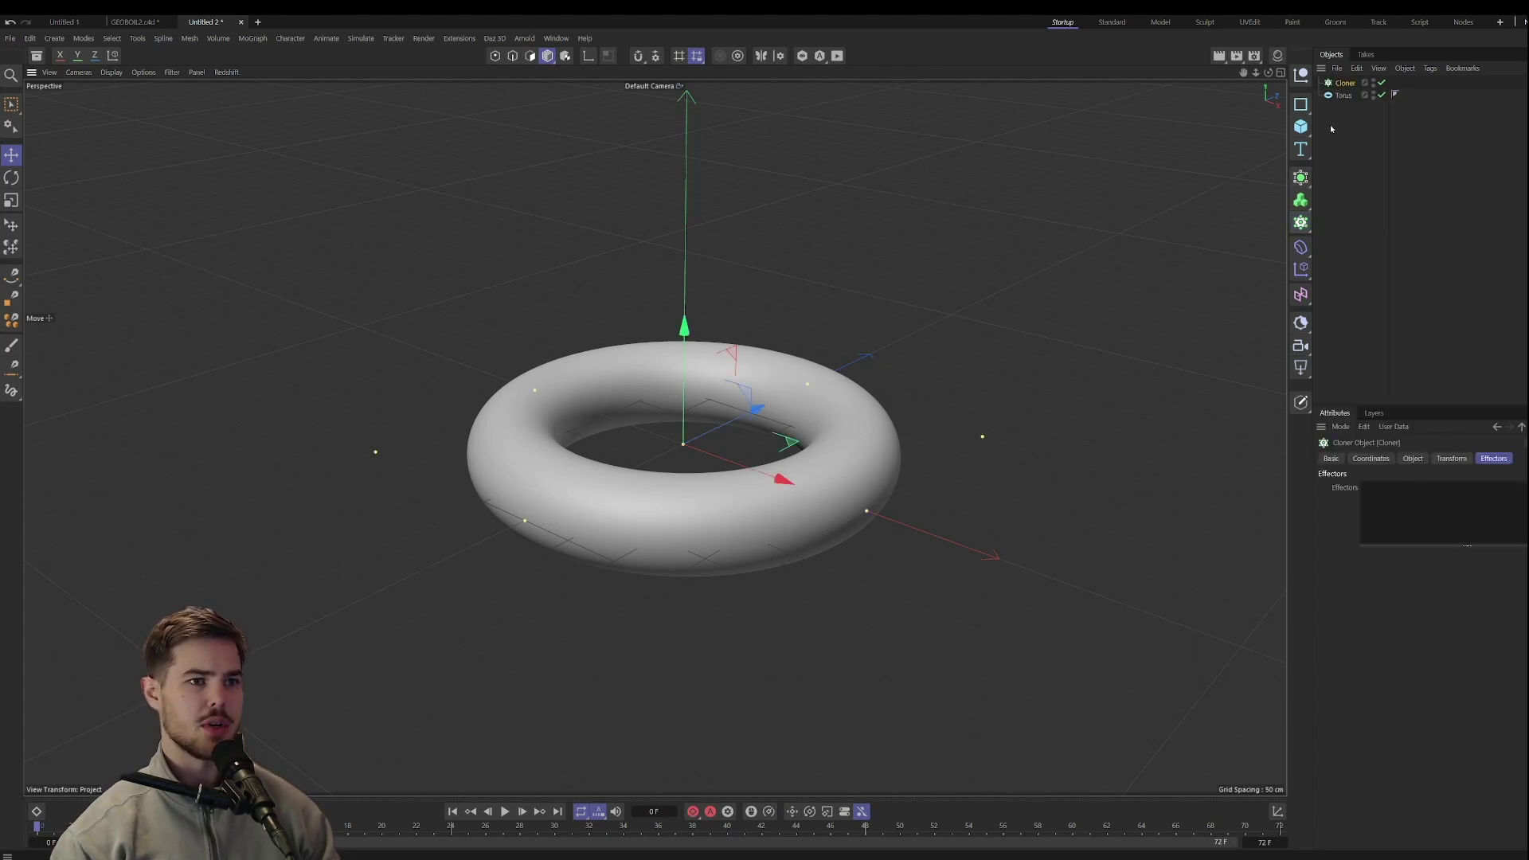
{"action": "left_click", "coordinate": [1302, 128]}
{"action": "left_click", "coordinate": [1436, 188]}
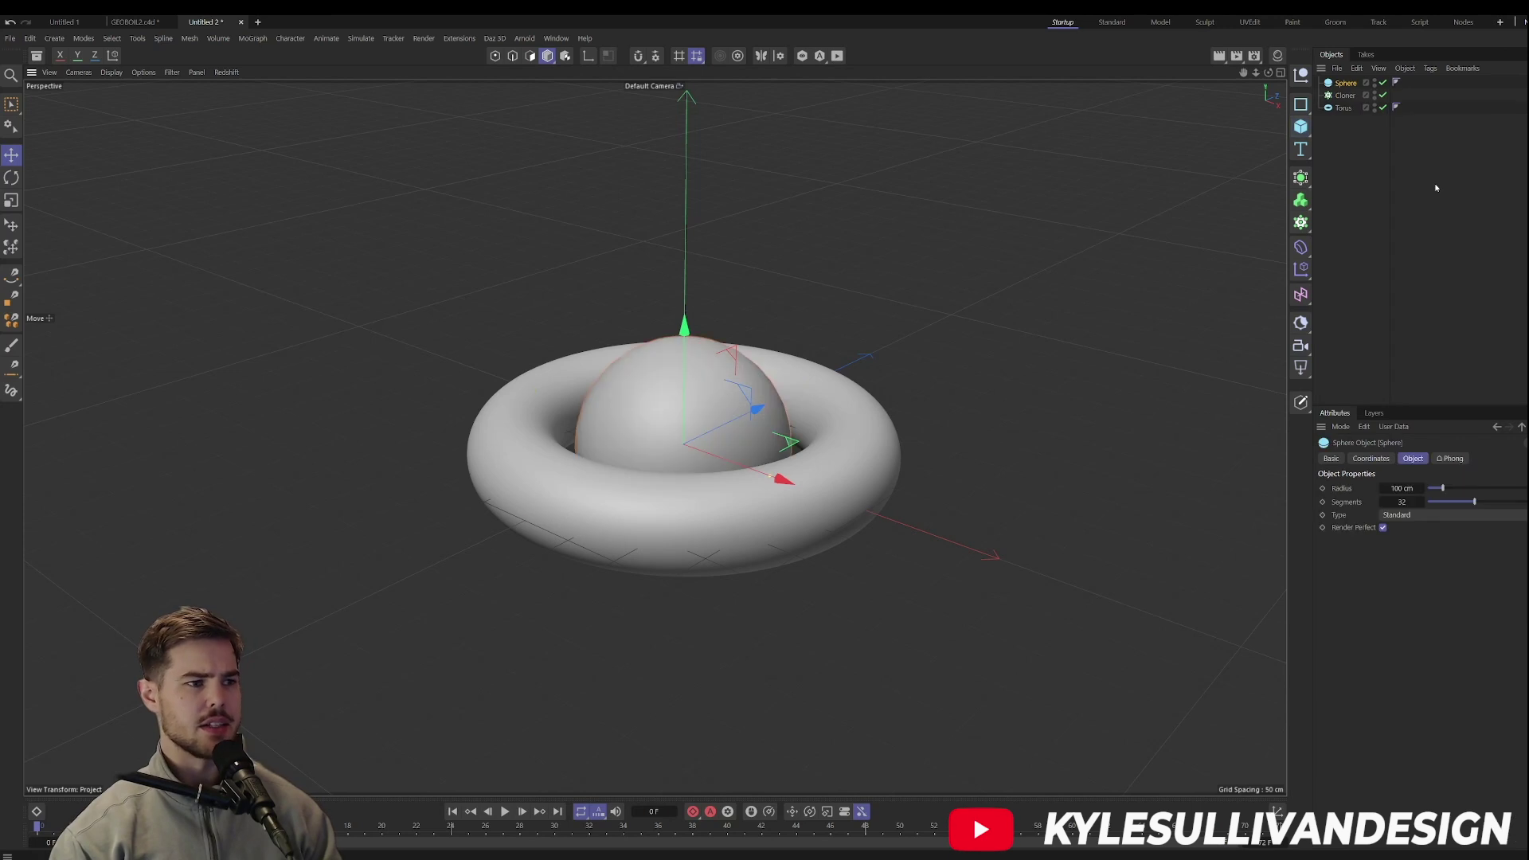
Set the sphere's radius to 25 cm and make it a child of the Cloner.
{"action": "left_click", "coordinate": [1407, 486]}
{"action": "type", "text": "5"}
{"action": "key", "text": "Return"}
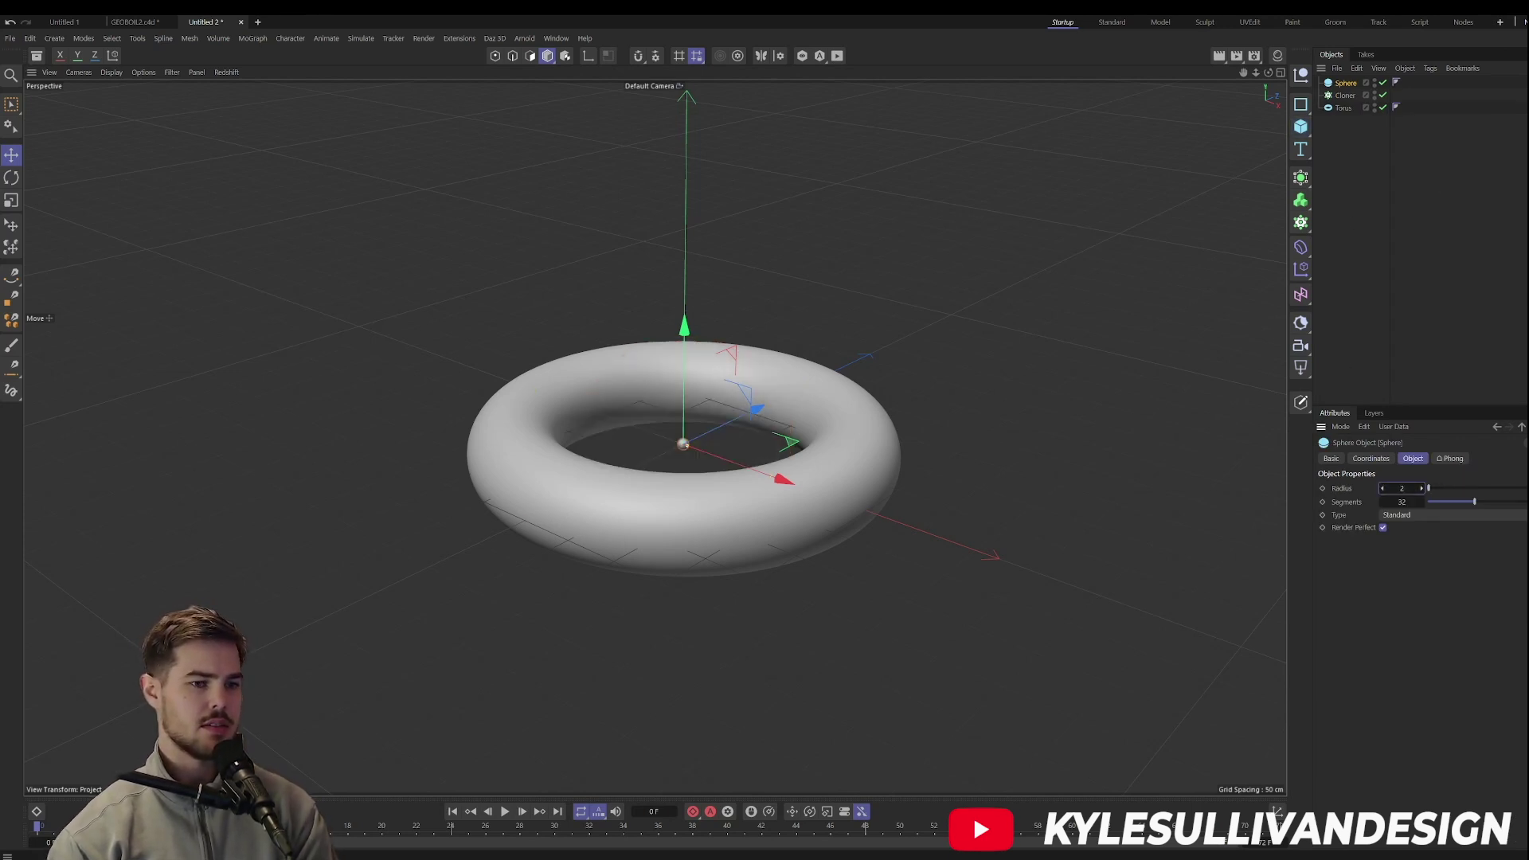
{"action": "type", "text": "5"}
{"action": "key", "text": "Return"}
{"action": "left_click_drag", "start_coordinate": [1356, 87], "coordinate": [1346, 96]}
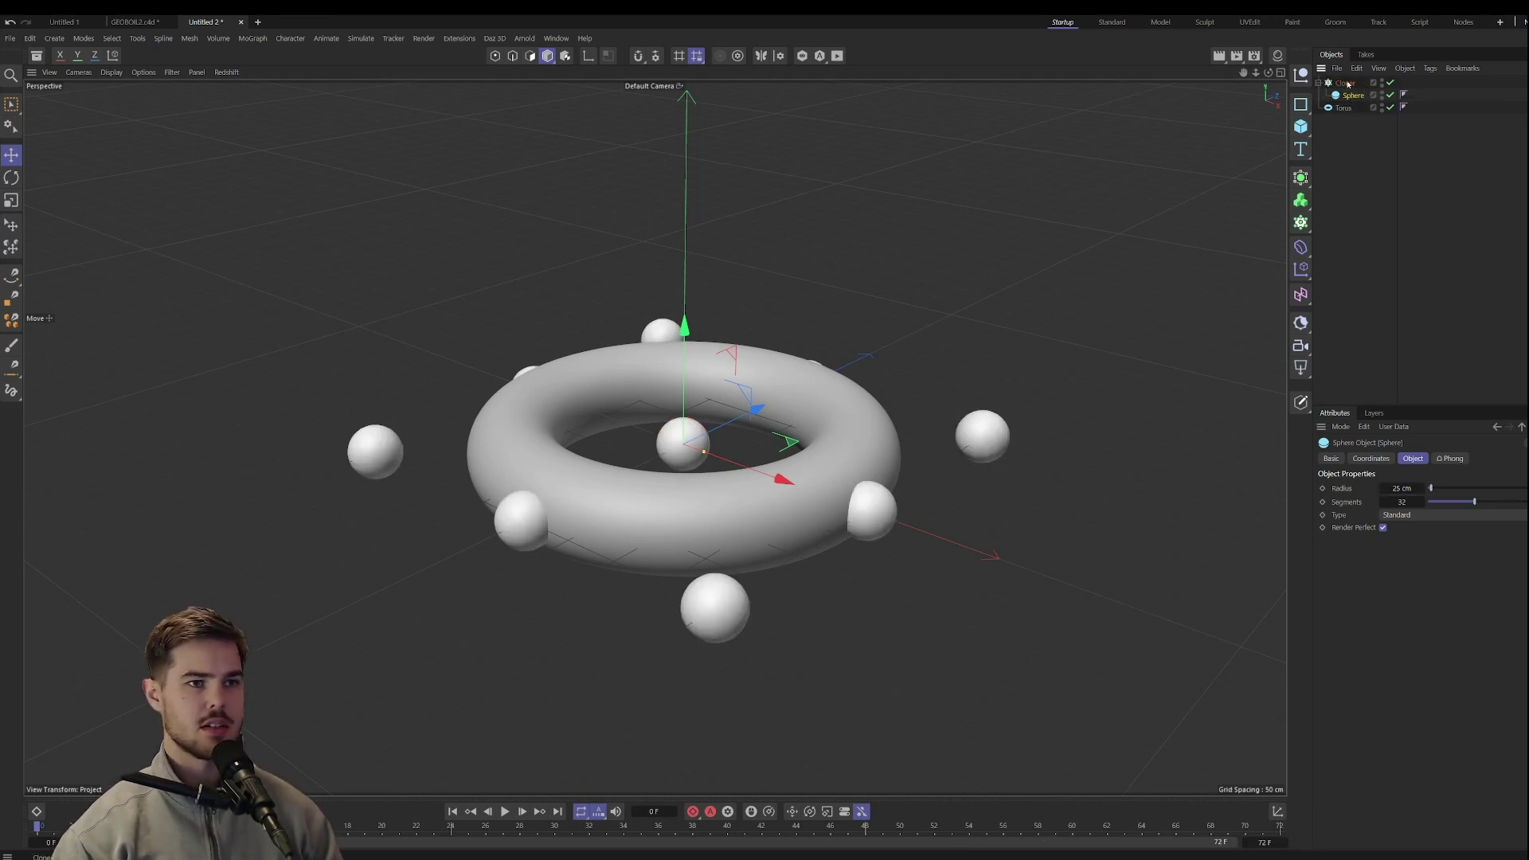
Set the Cloner to Object mode, distribute the spheres over the torus surface, and raise the count to 34.
{"action": "left_click", "coordinate": [1347, 84]}
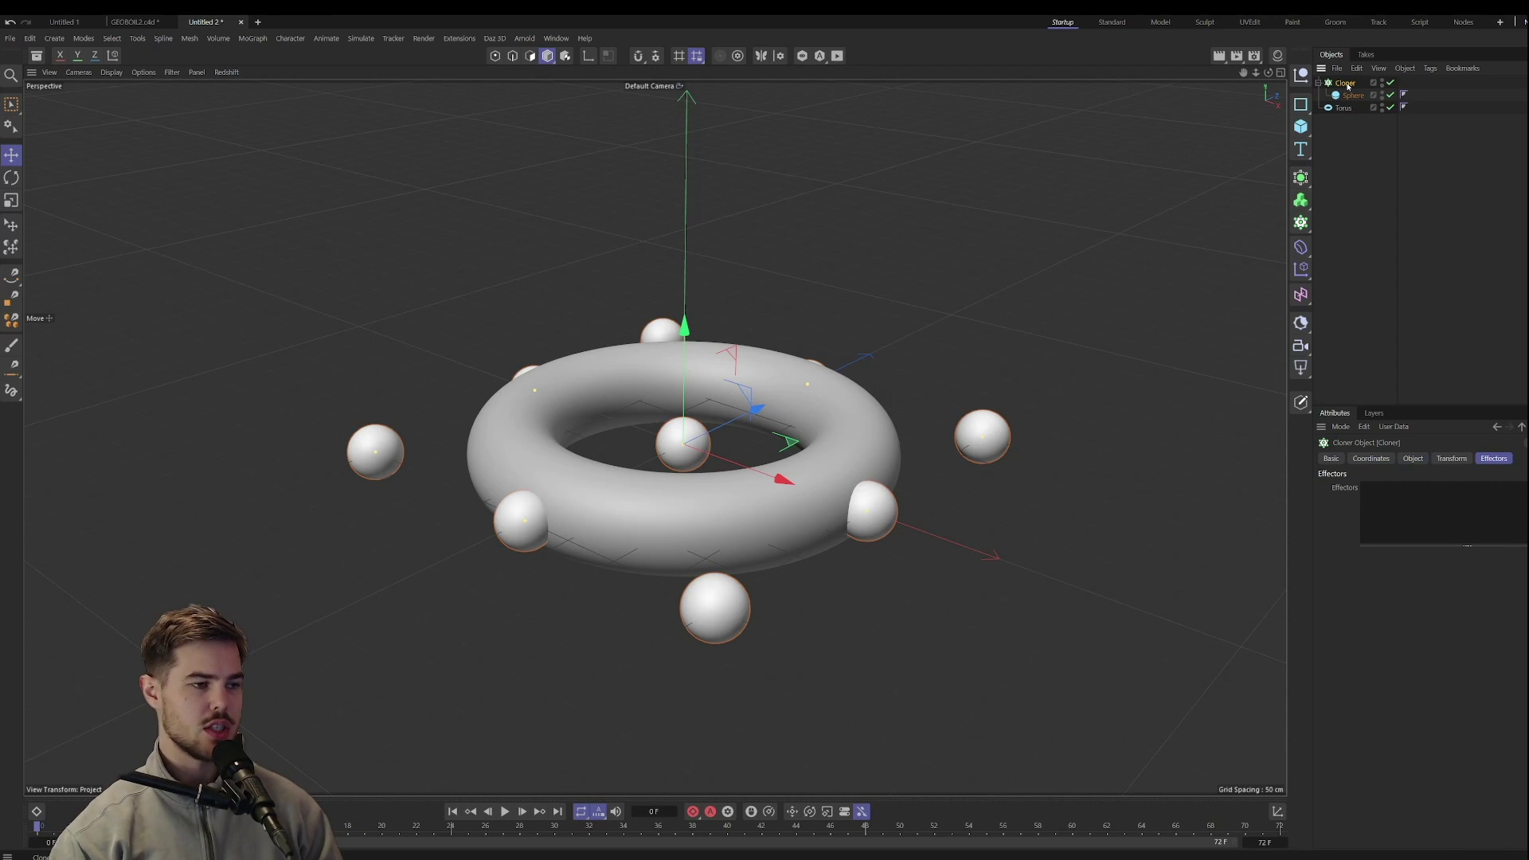
{"action": "left_click", "coordinate": [1414, 459]}
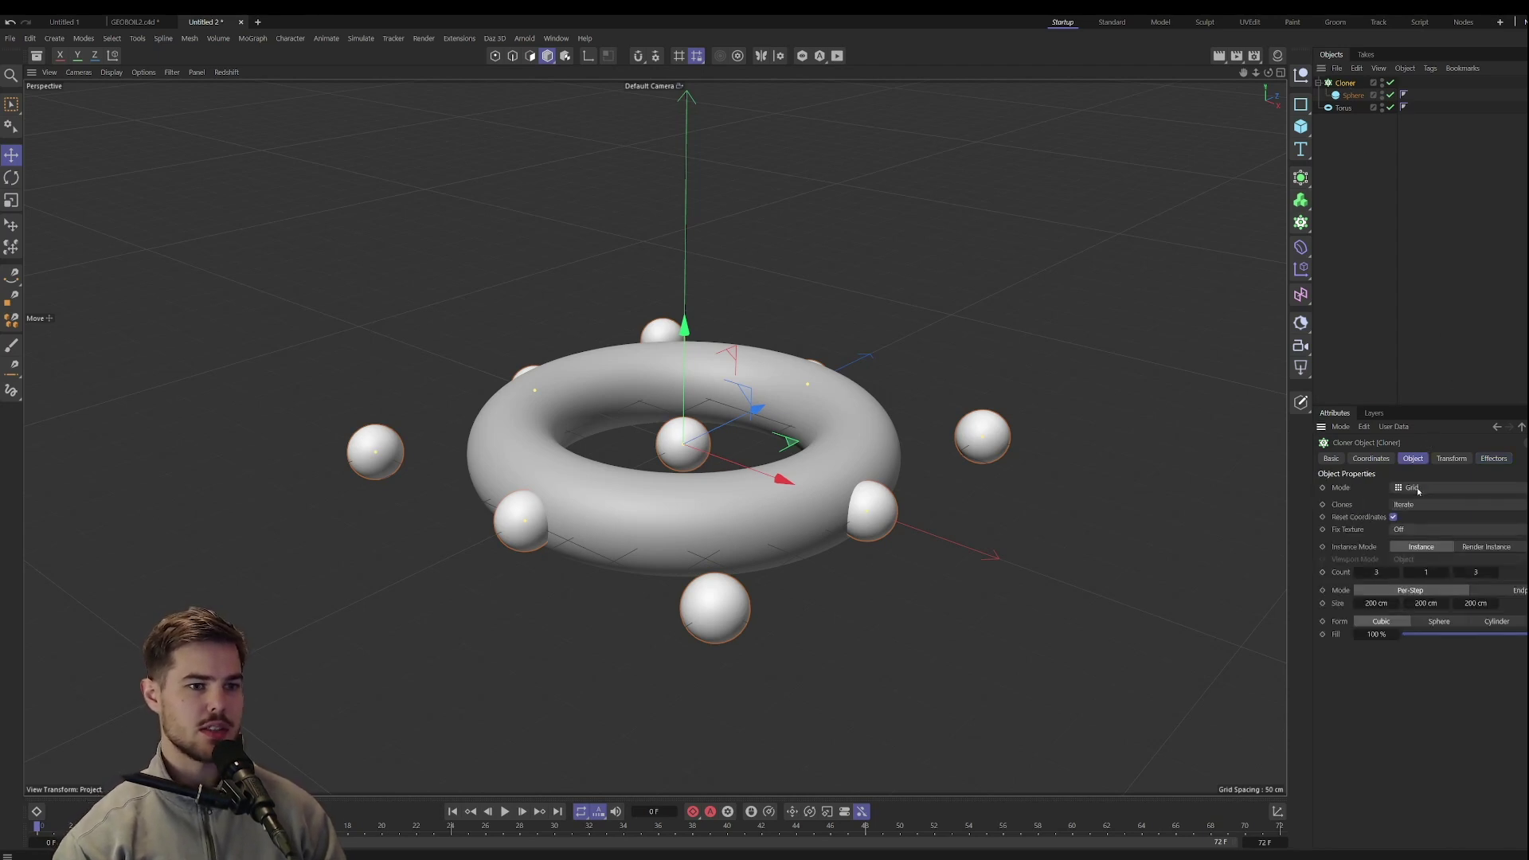
{"action": "left_click", "coordinate": [1419, 491]}
{"action": "left_click", "coordinate": [1423, 504]}
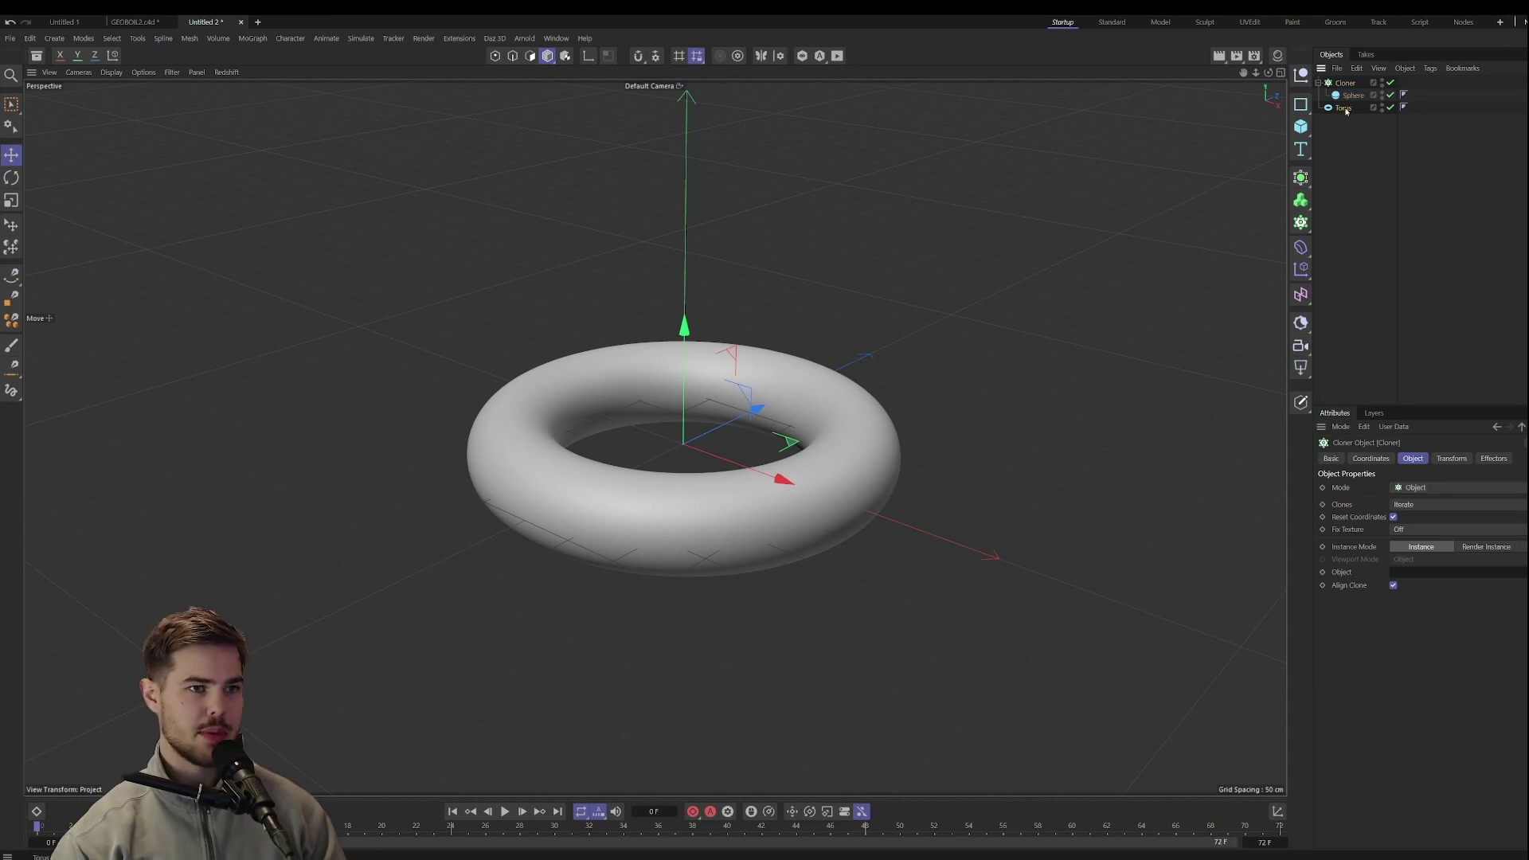
{"action": "left_click_drag", "start_coordinate": [1430, 573], "coordinate": [1430, 572]}
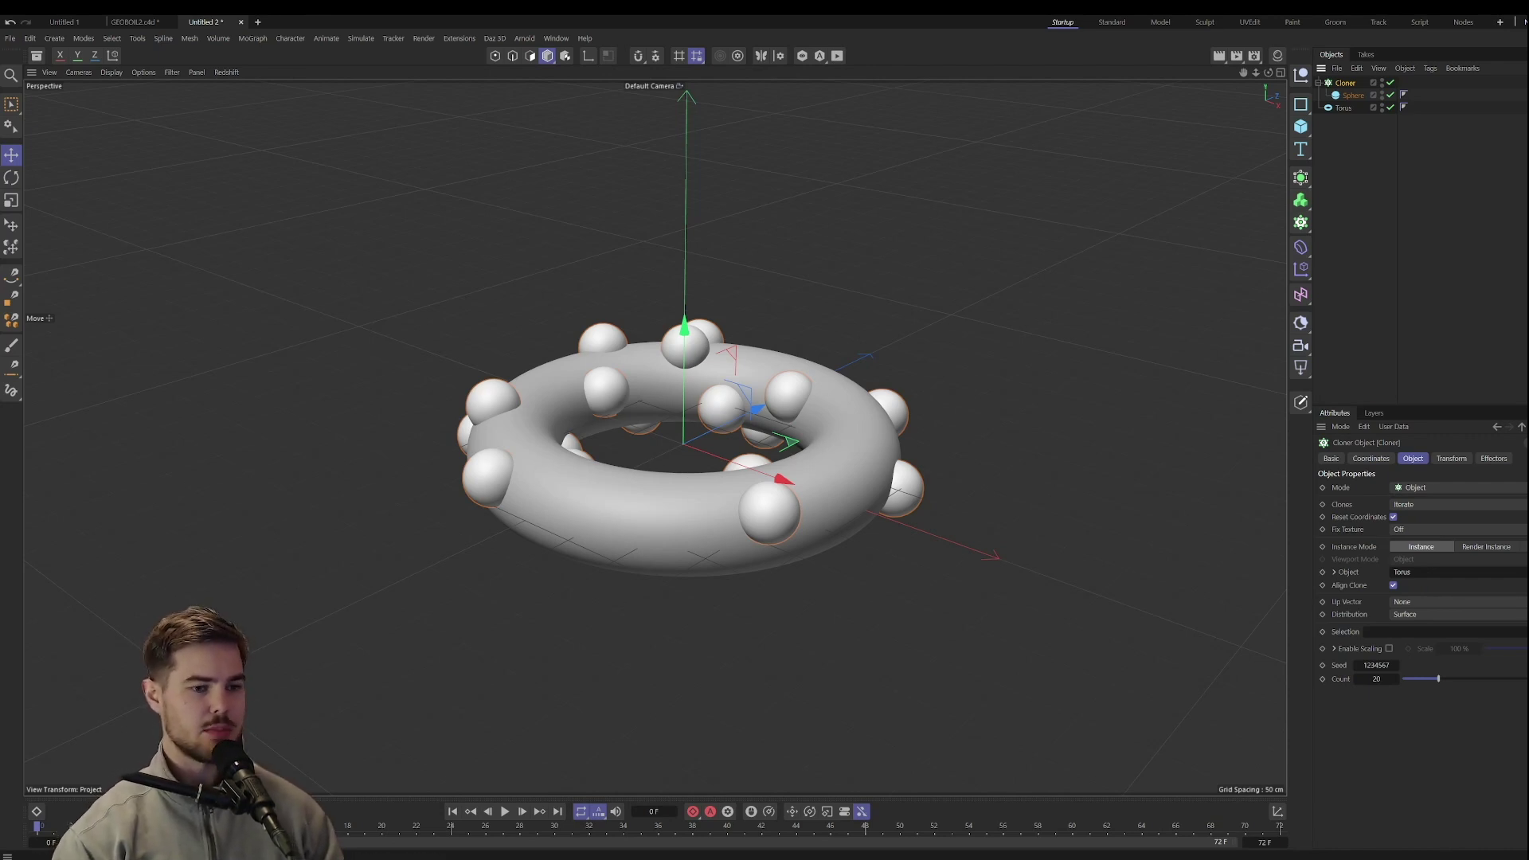
{"action": "left_click_drag", "start_coordinate": [1444, 678], "coordinate": [1467, 678]}
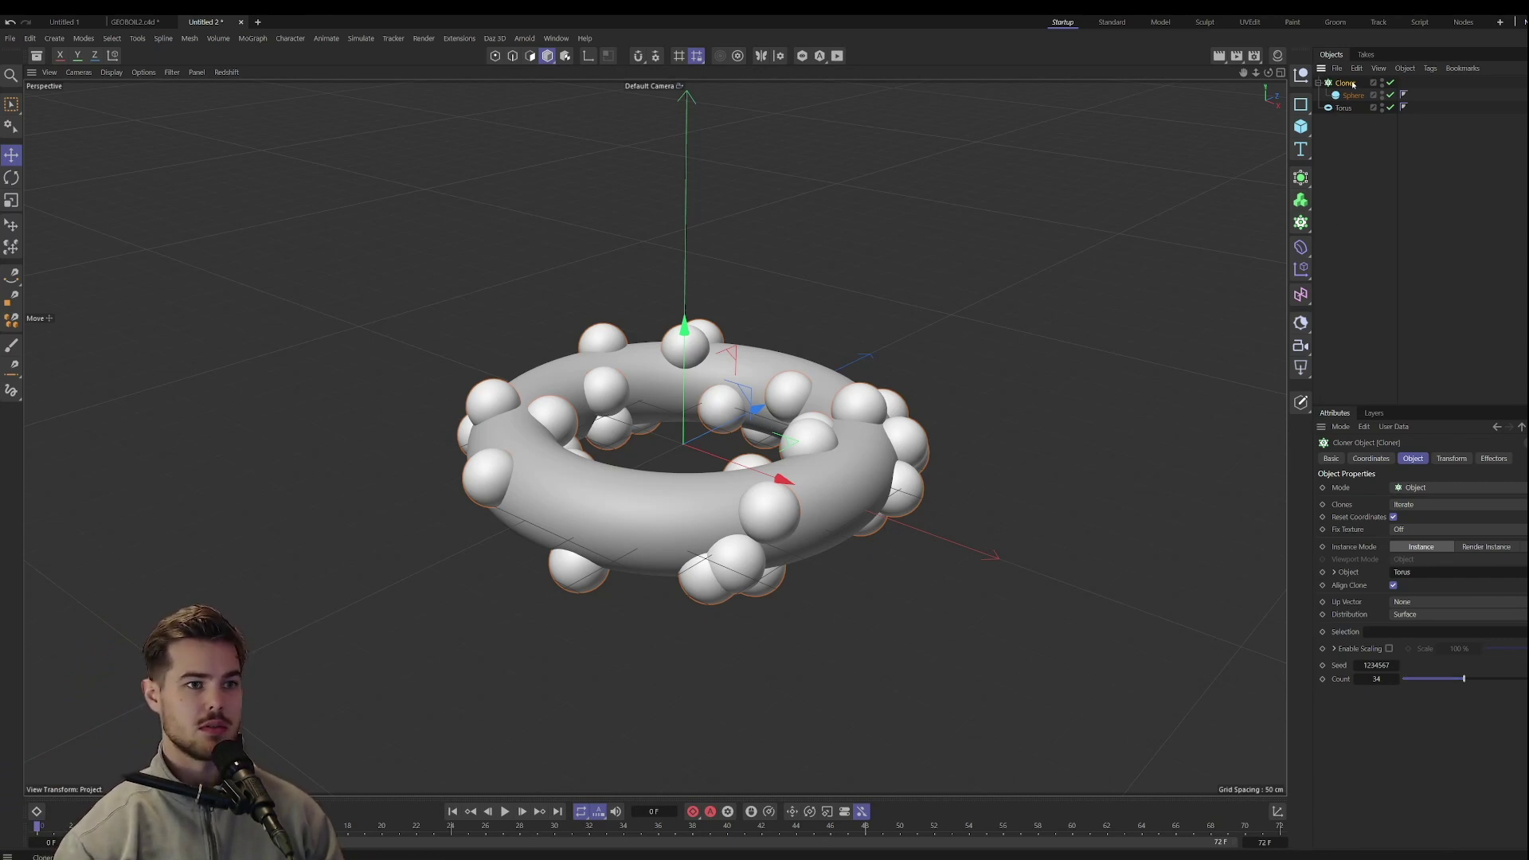
Add a Random effector to the Cloner, turn off its position, and enable uniform scale at 0.37.
{"action": "left_click", "coordinate": [1301, 271]}
{"action": "left_click", "coordinate": [1420, 357]}
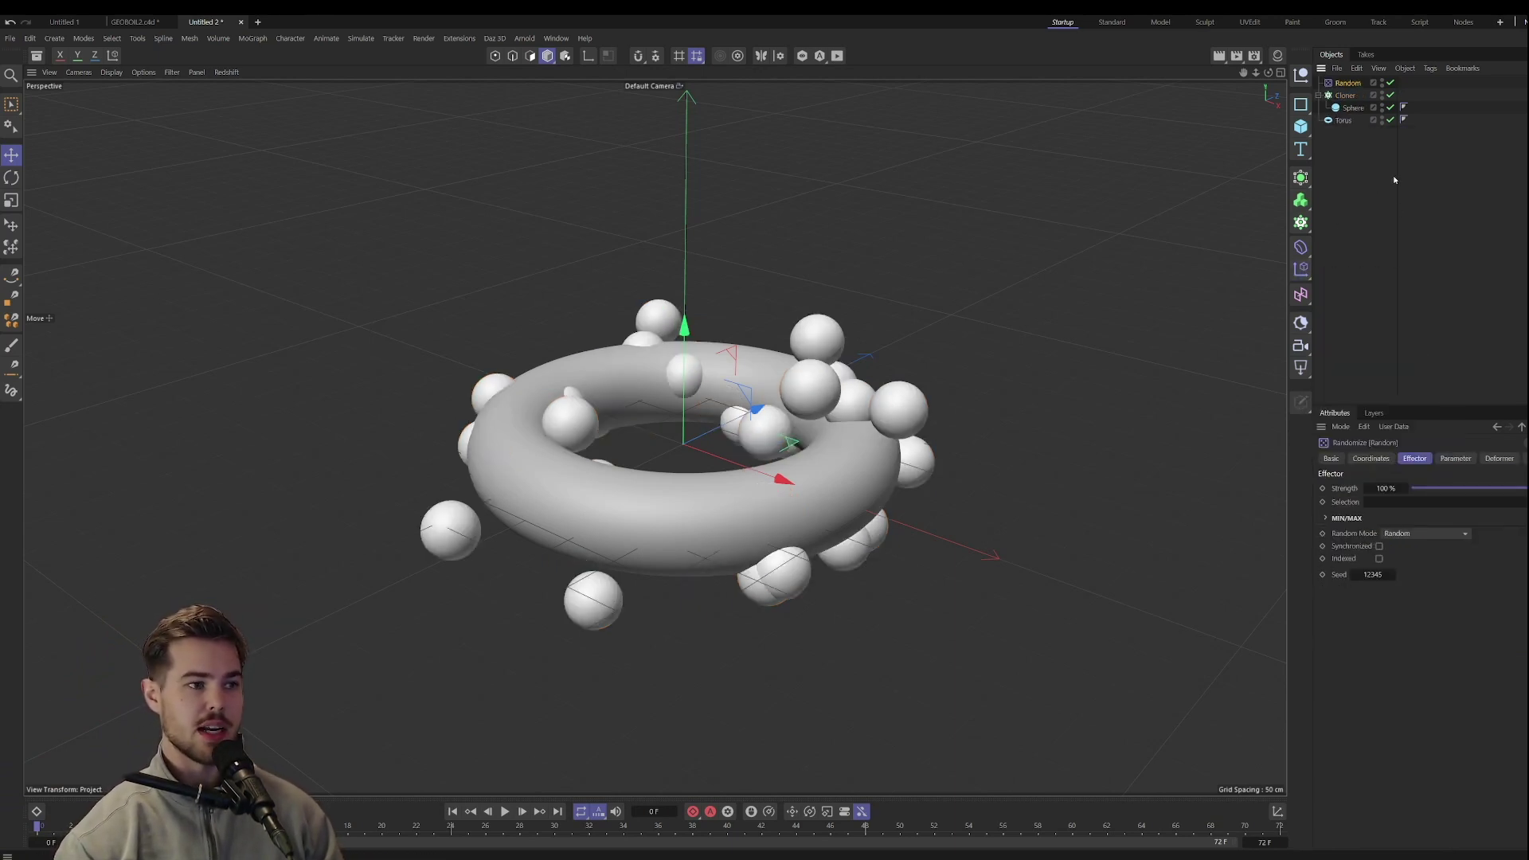
{"action": "left_click", "coordinate": [1455, 459]}
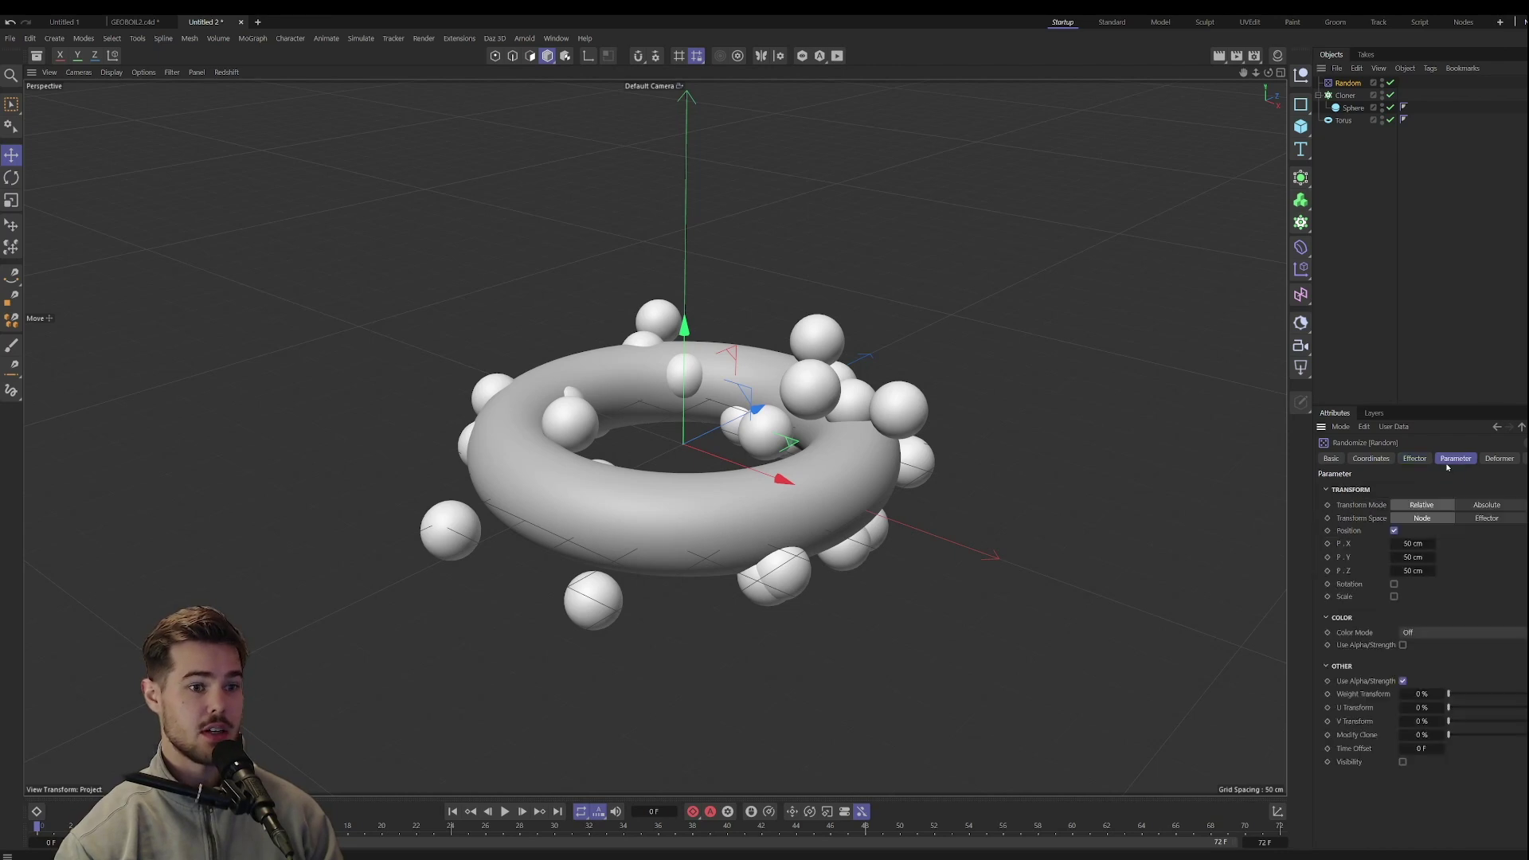
{"action": "left_click", "coordinate": [1394, 531]}
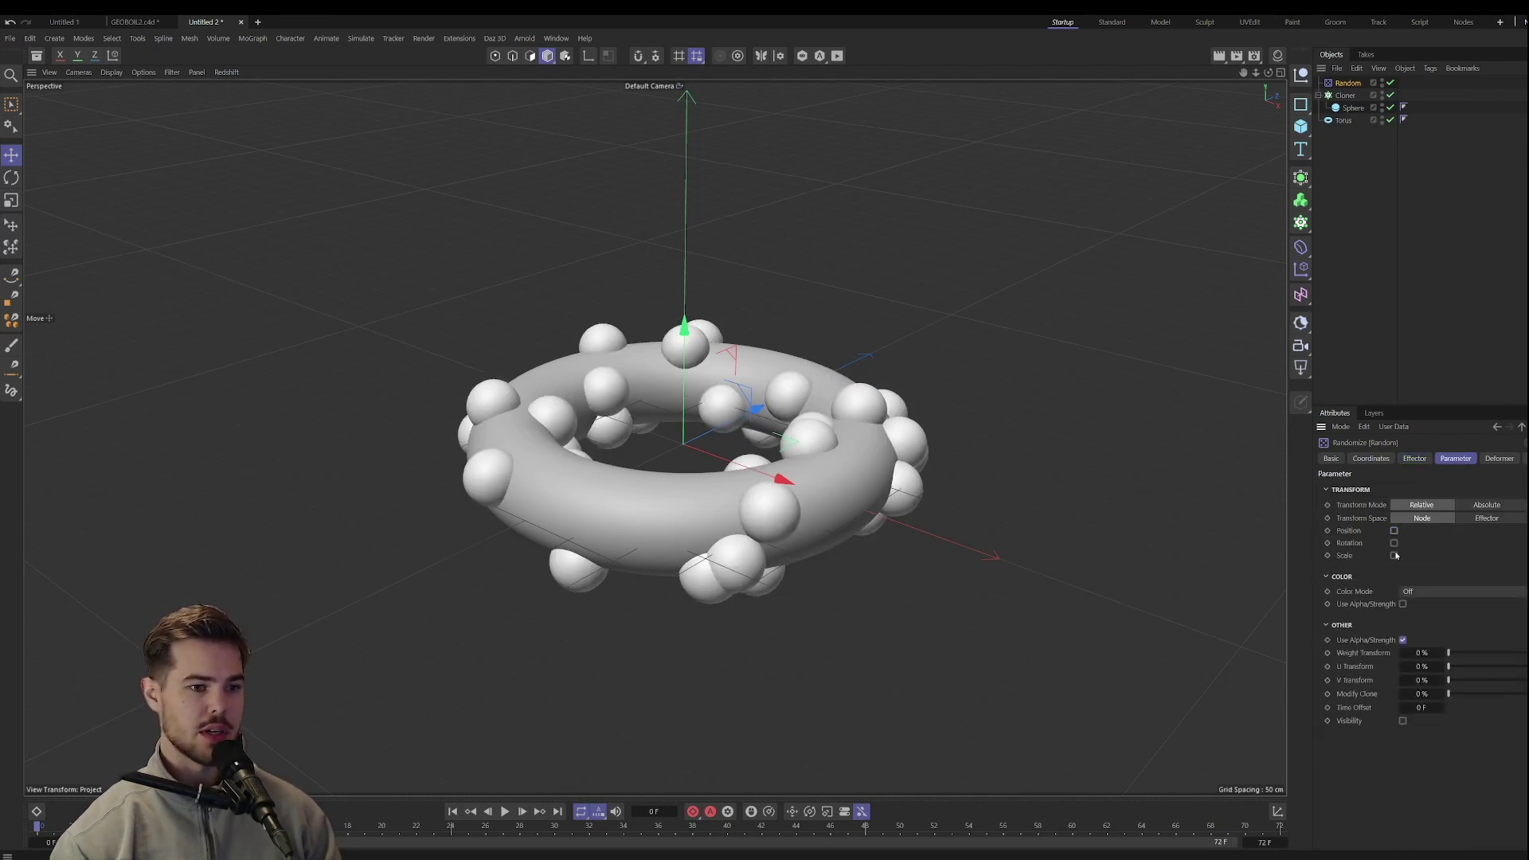
{"action": "left_click", "coordinate": [1394, 555]}
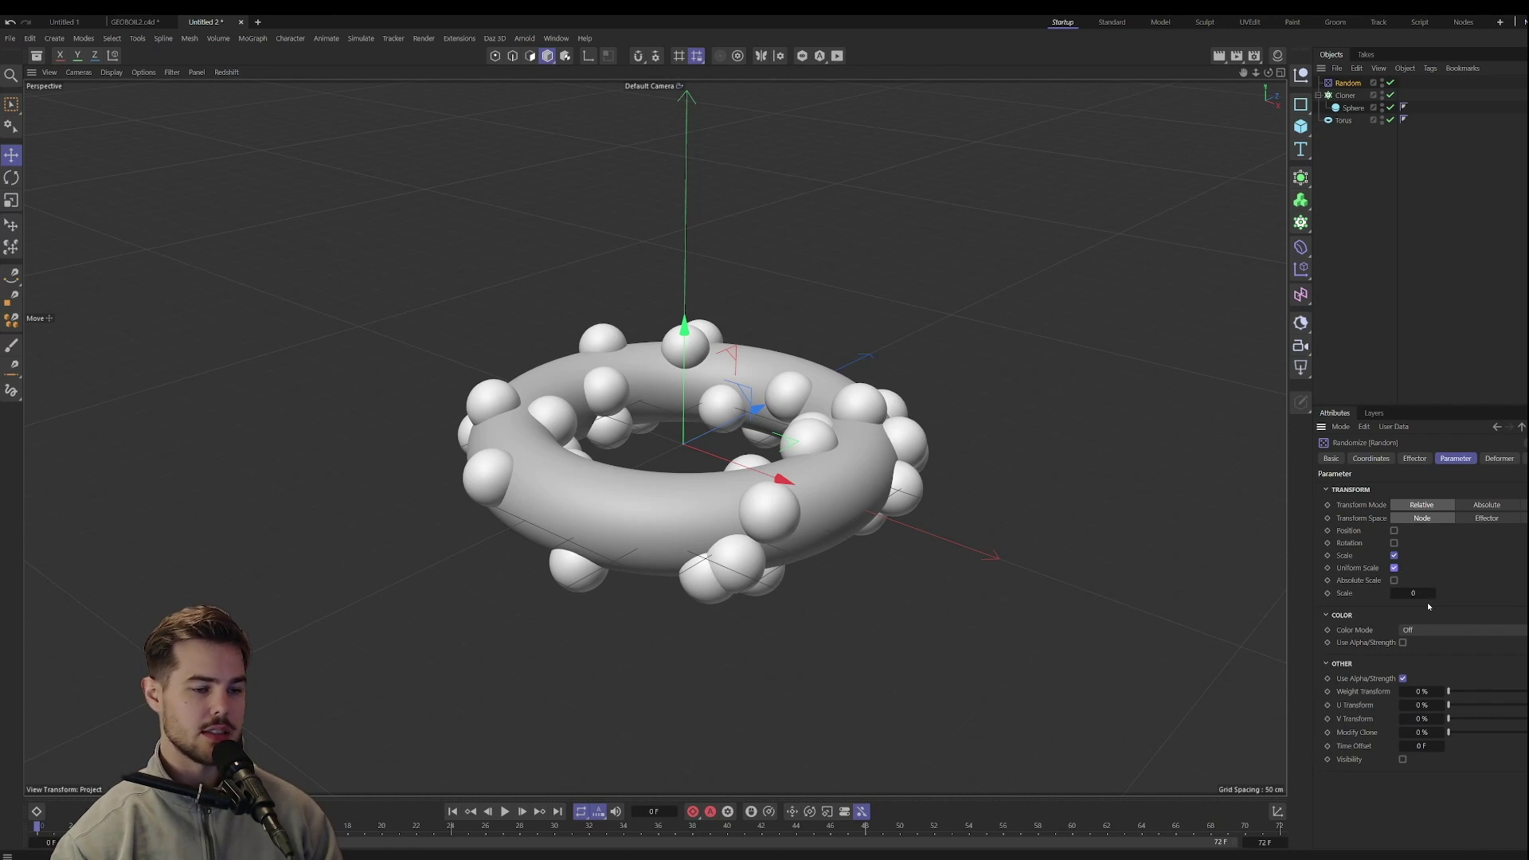
{"action": "left_click_drag", "start_coordinate": [1426, 594], "coordinate": [1454, 594]}
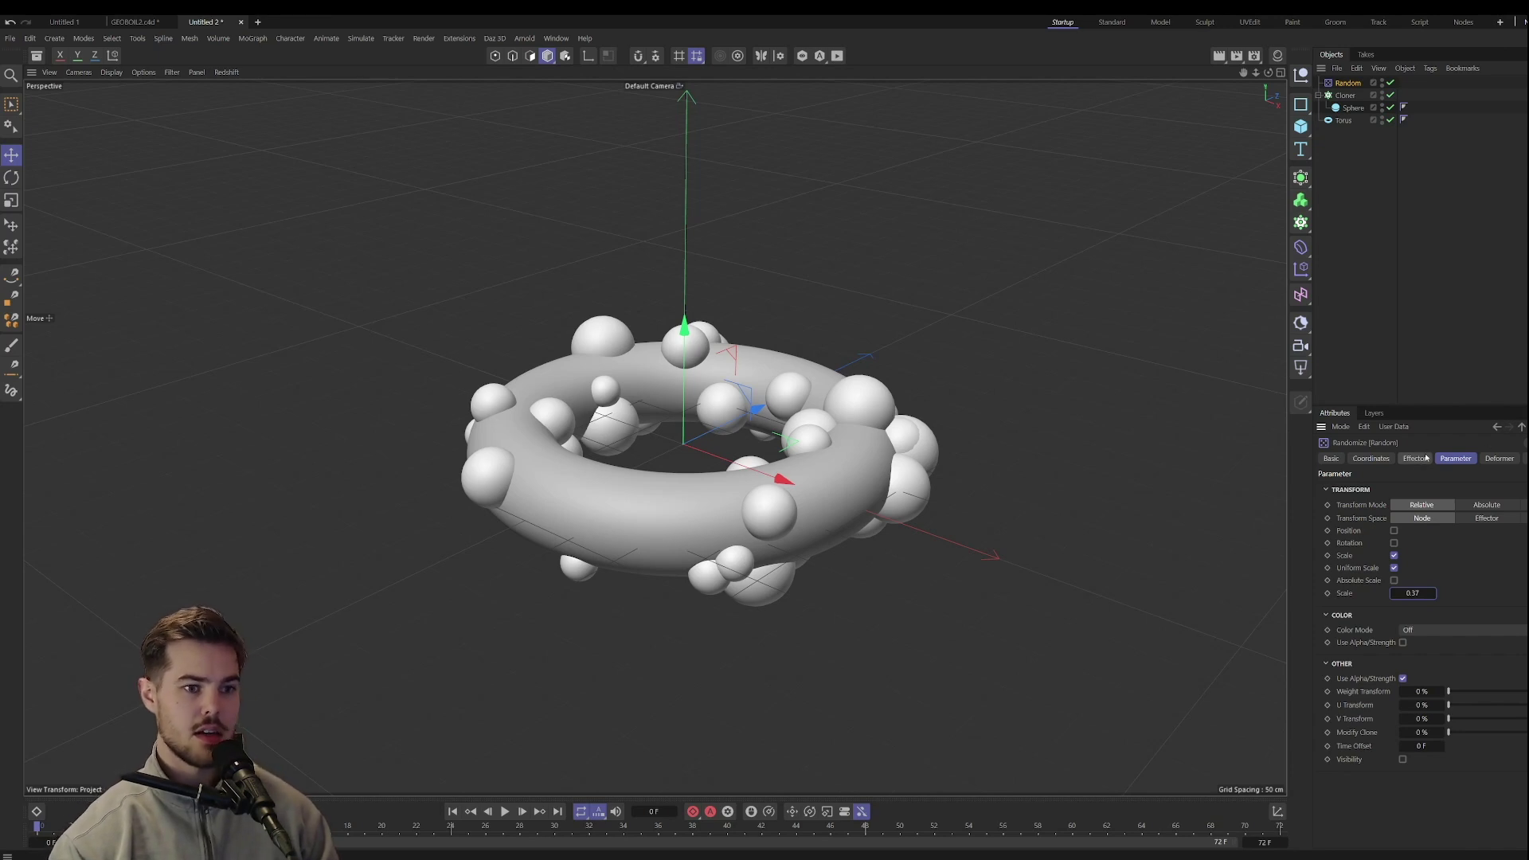
Enable position on the Random effector, with offsets of 15 cm in X, 6 cm in Y and 9 cm in Z.
{"action": "left_click", "coordinate": [1394, 531]}
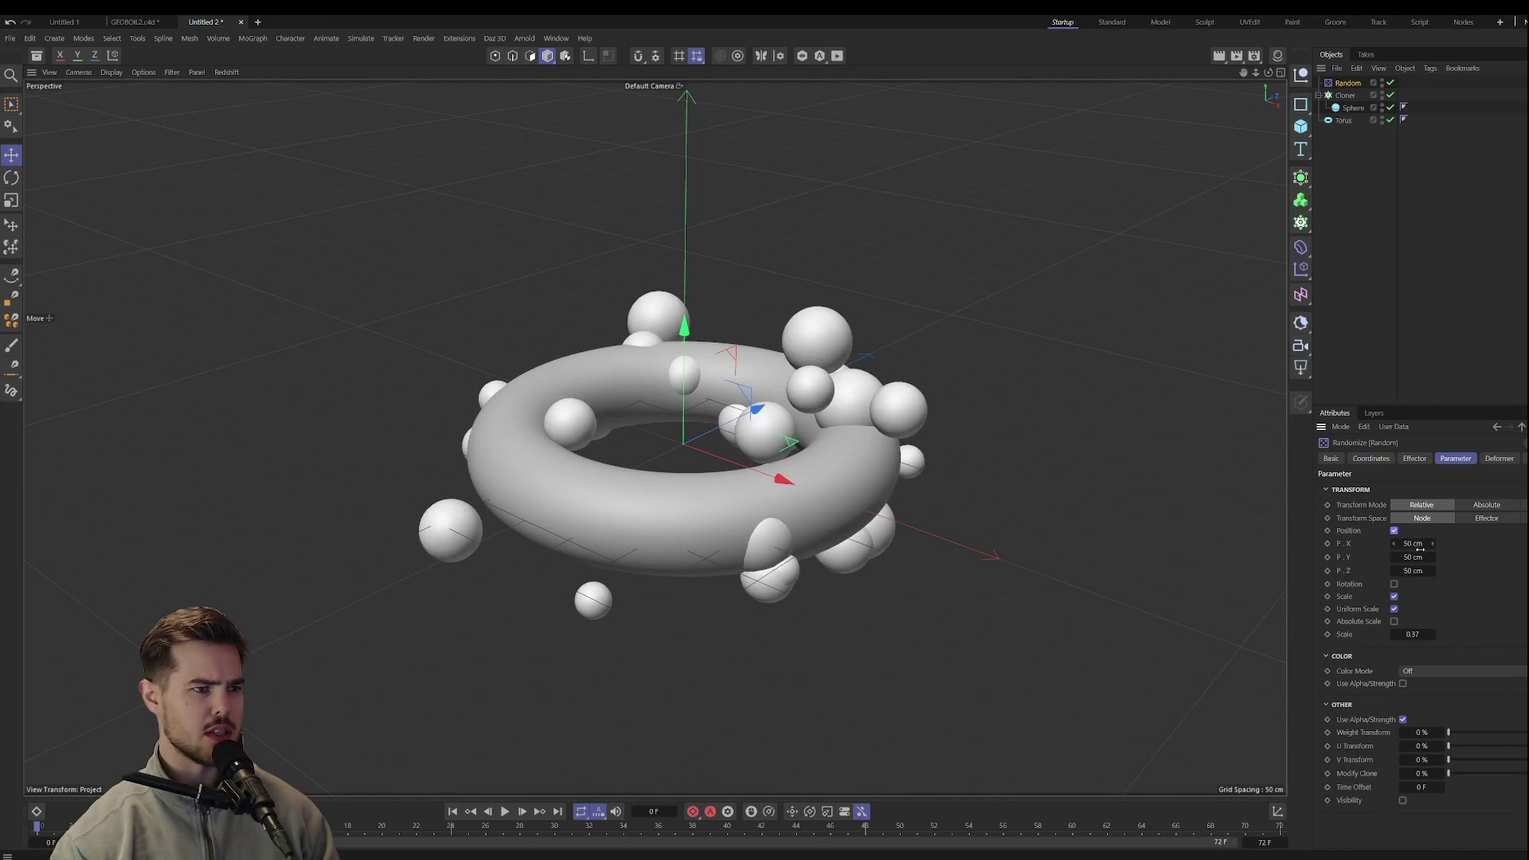
{"action": "double_click", "coordinate": [1421, 544]}
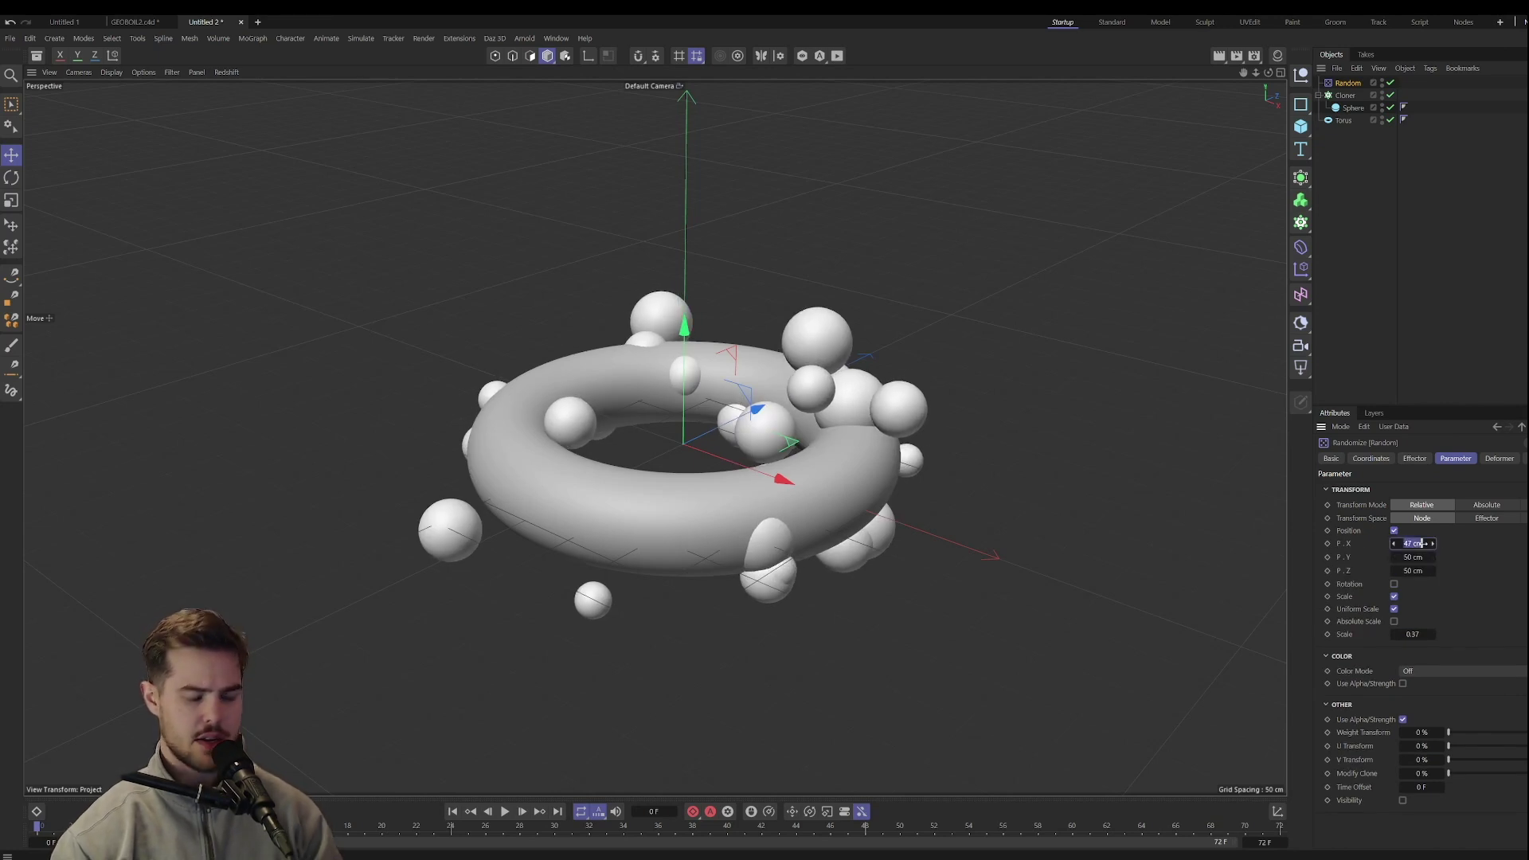
{"action": "double_click", "coordinate": [1422, 557]}
{"action": "type", "text": "0"}
{"action": "double_click", "coordinate": [1423, 570]}
{"action": "type", "text": "0"}
{"action": "key", "text": "Return"}
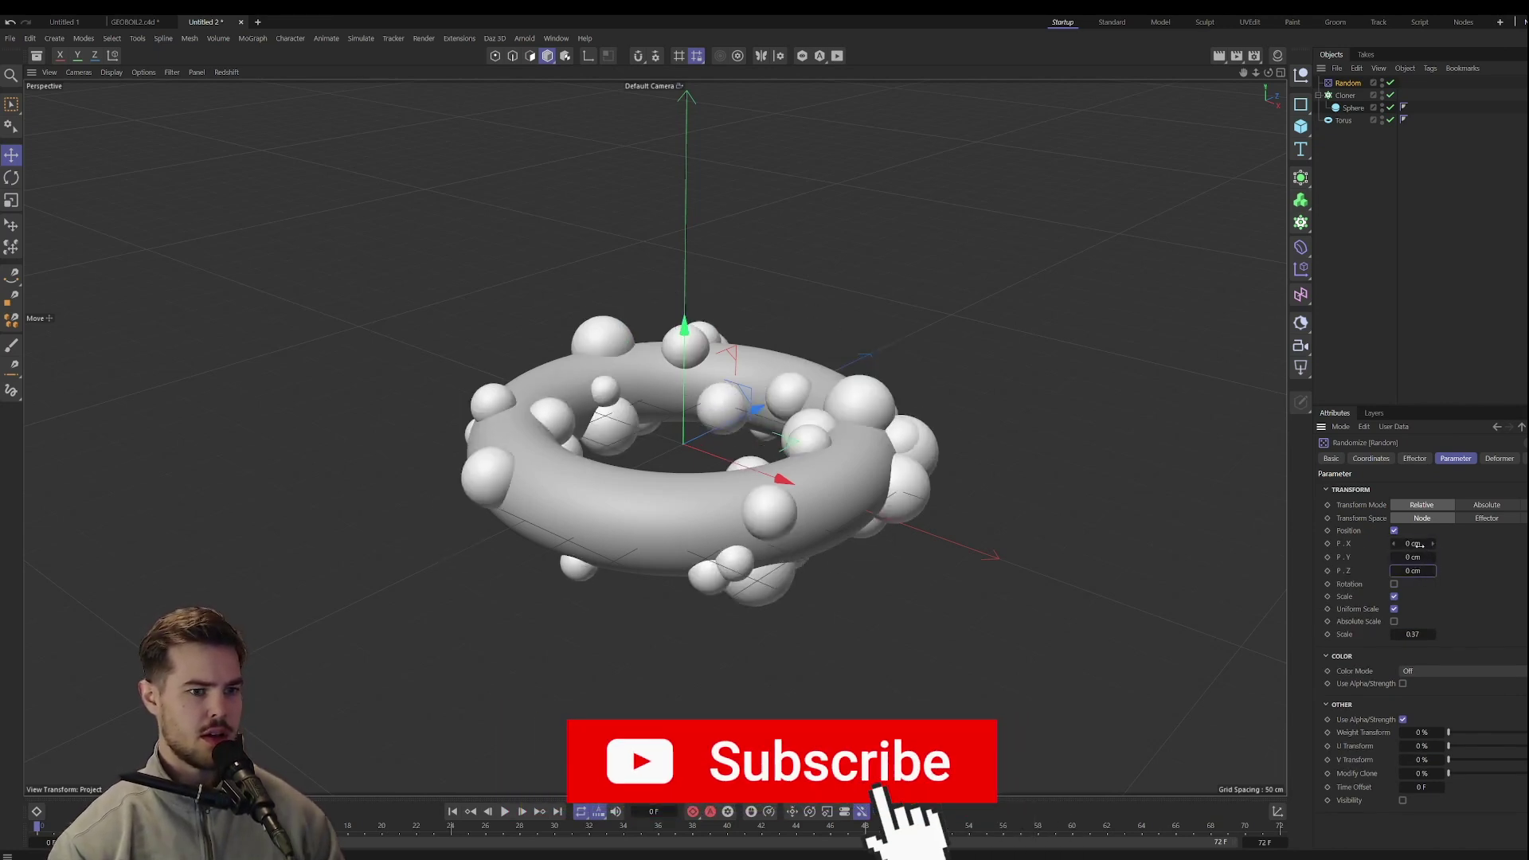
{"action": "mouse_move", "coordinate": [1414, 544]}
{"action": "left_mouse_down"}
{"action": "mouse_move", "coordinate": [1415, 570]}
{"action": "mouse_move", "coordinate": [1422, 557]}
{"action": "left_mouse_up"}
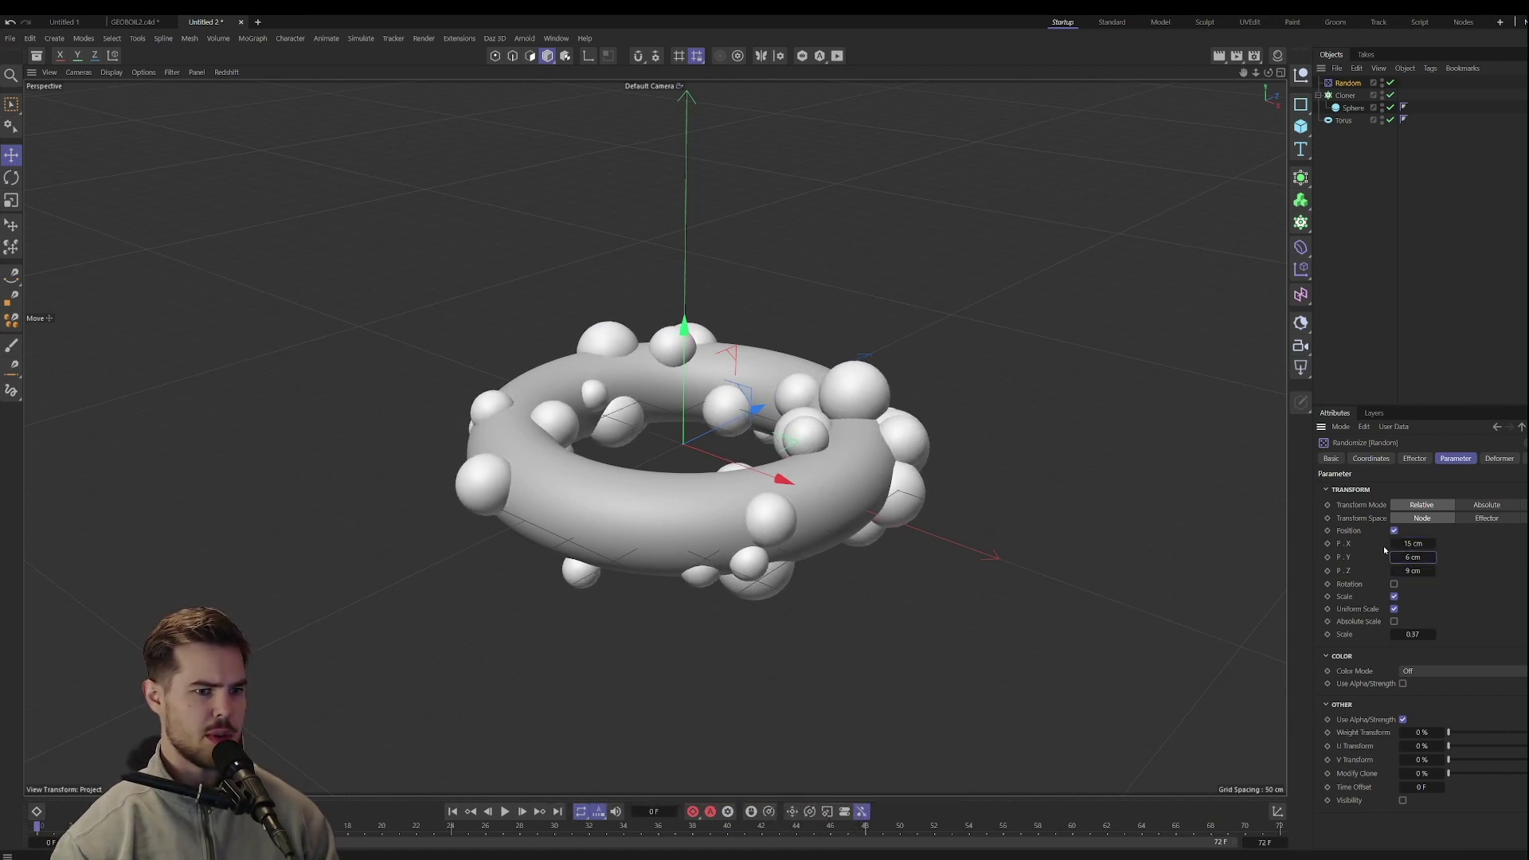
Preview the animation and set the Random effector's random mode to Noise.
{"action": "left_click", "coordinate": [504, 811]}
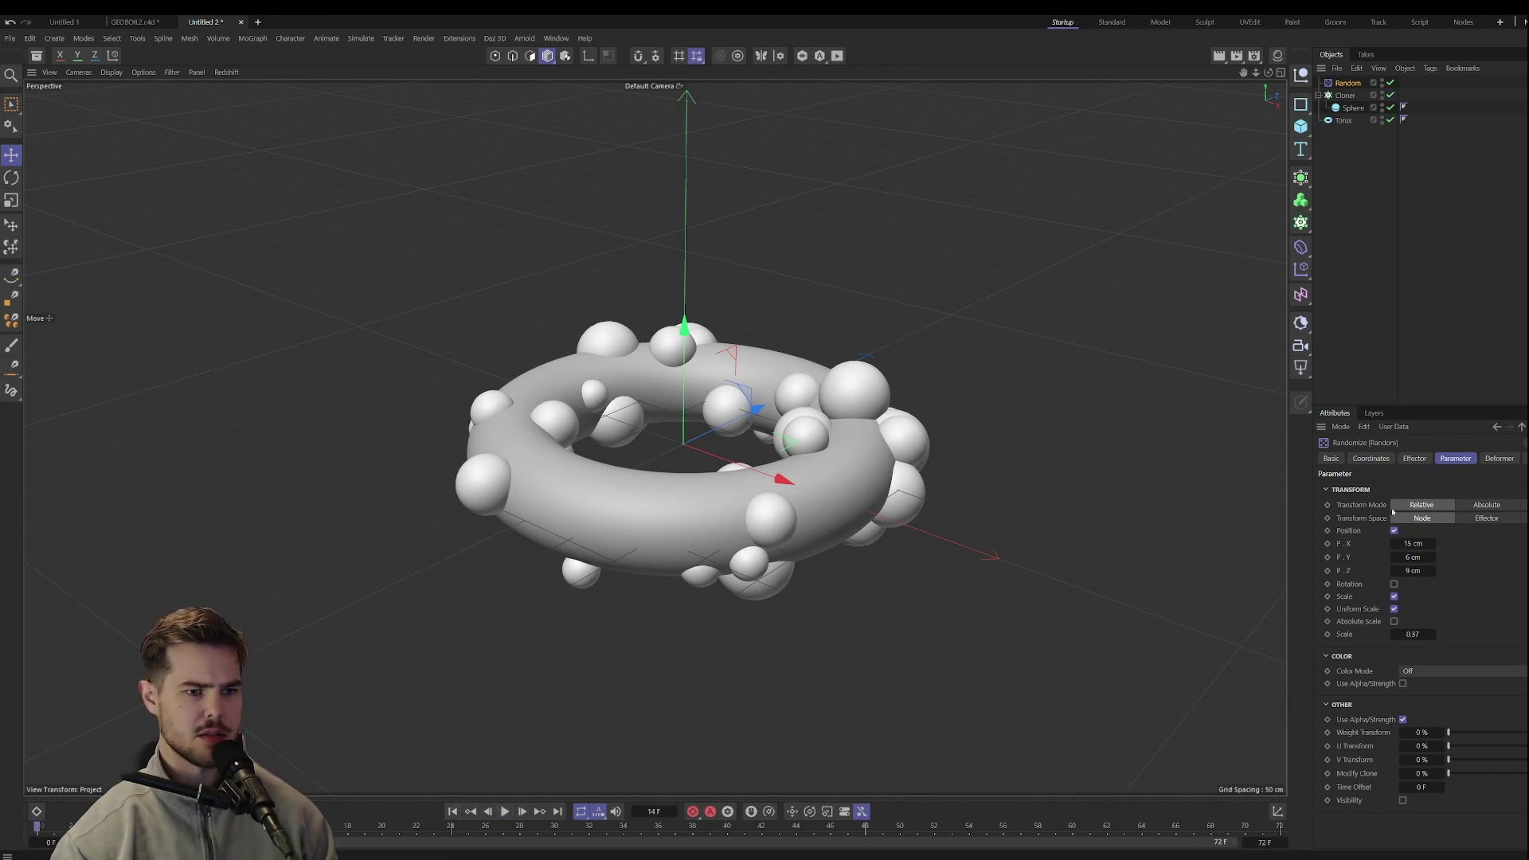
{"action": "left_click", "coordinate": [1412, 458]}
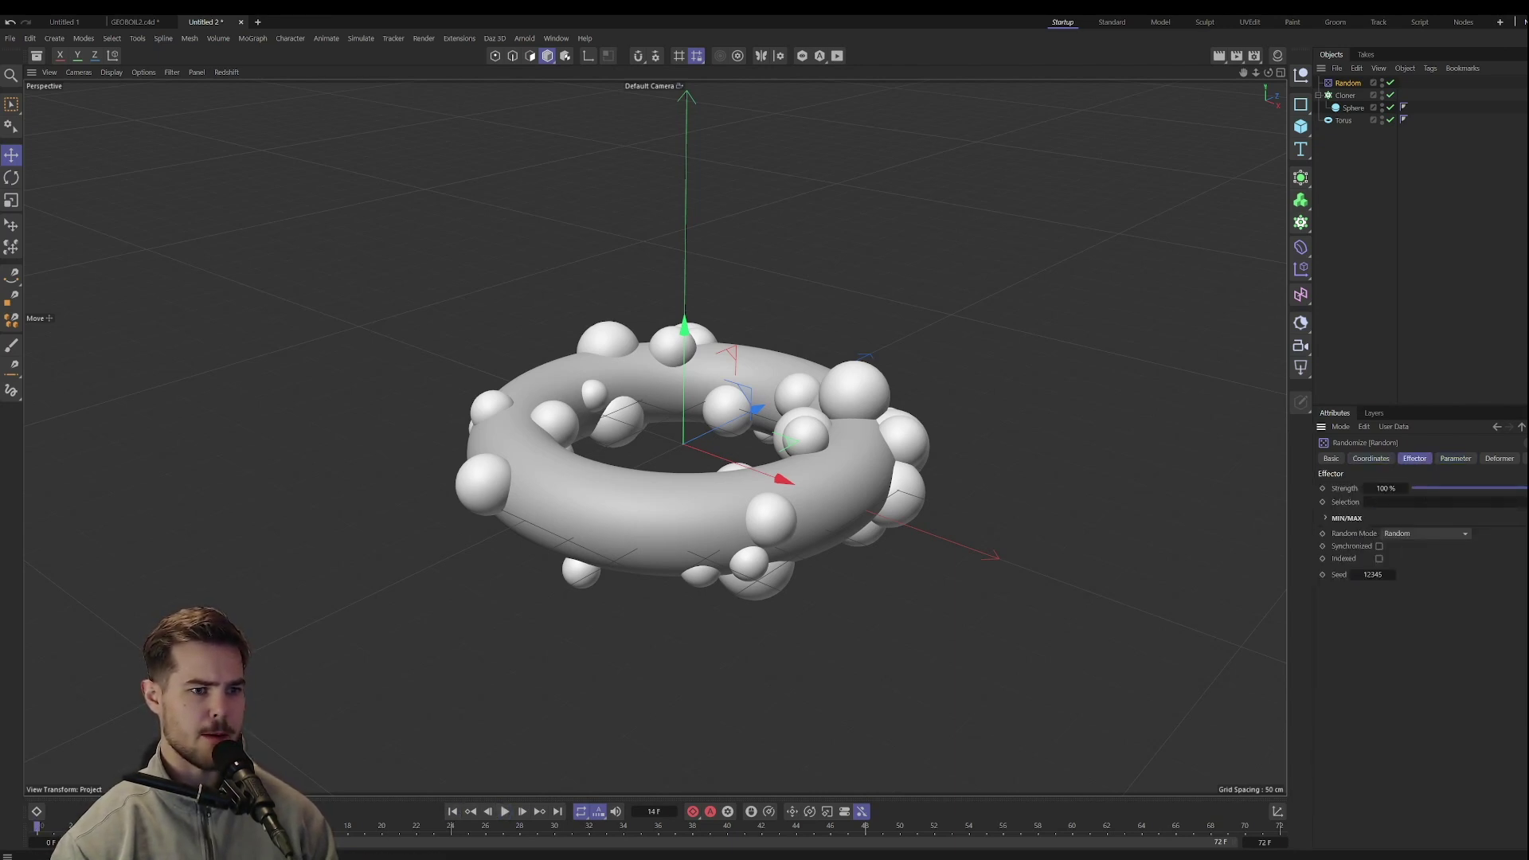
{"action": "left_click", "coordinate": [1416, 534]}
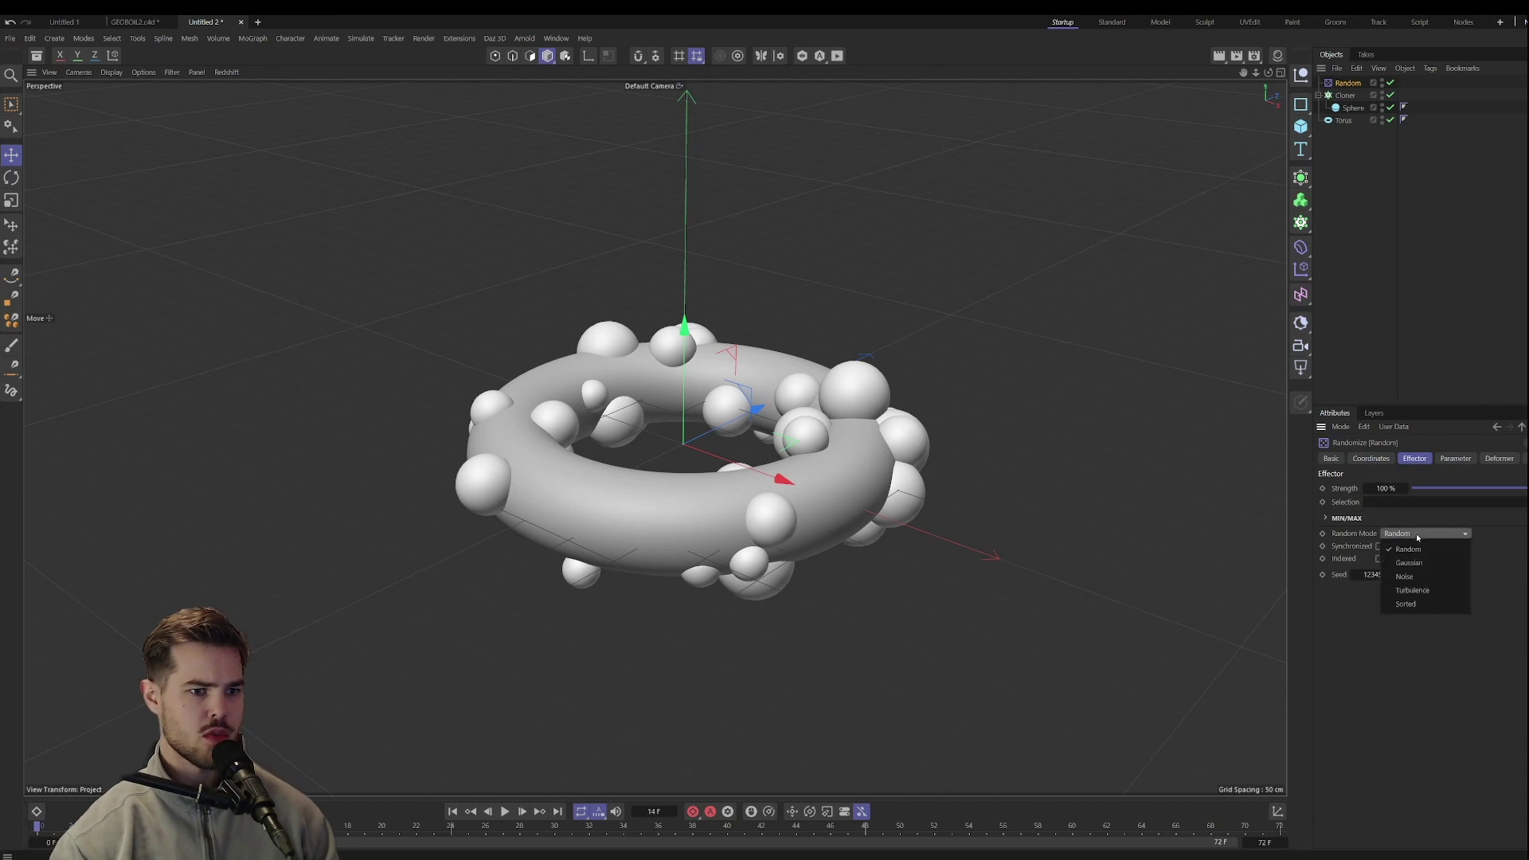
{"action": "left_click", "coordinate": [1424, 575]}
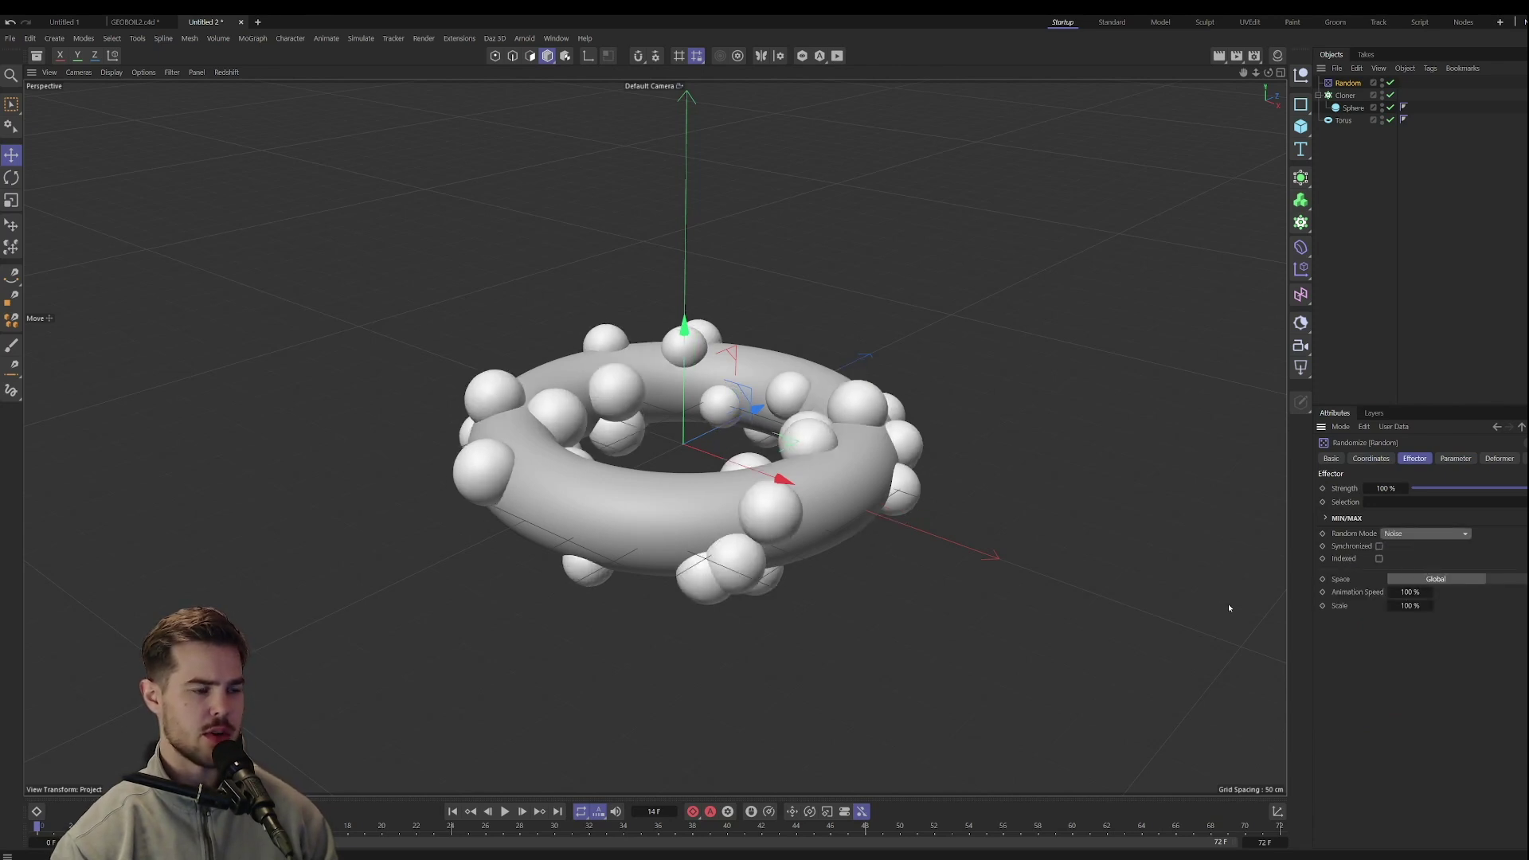
During playback, reduce the Random effector's noise animation speed to about 46% and its noise scale to about 26%.
{"action": "left_click", "coordinate": [505, 812]}
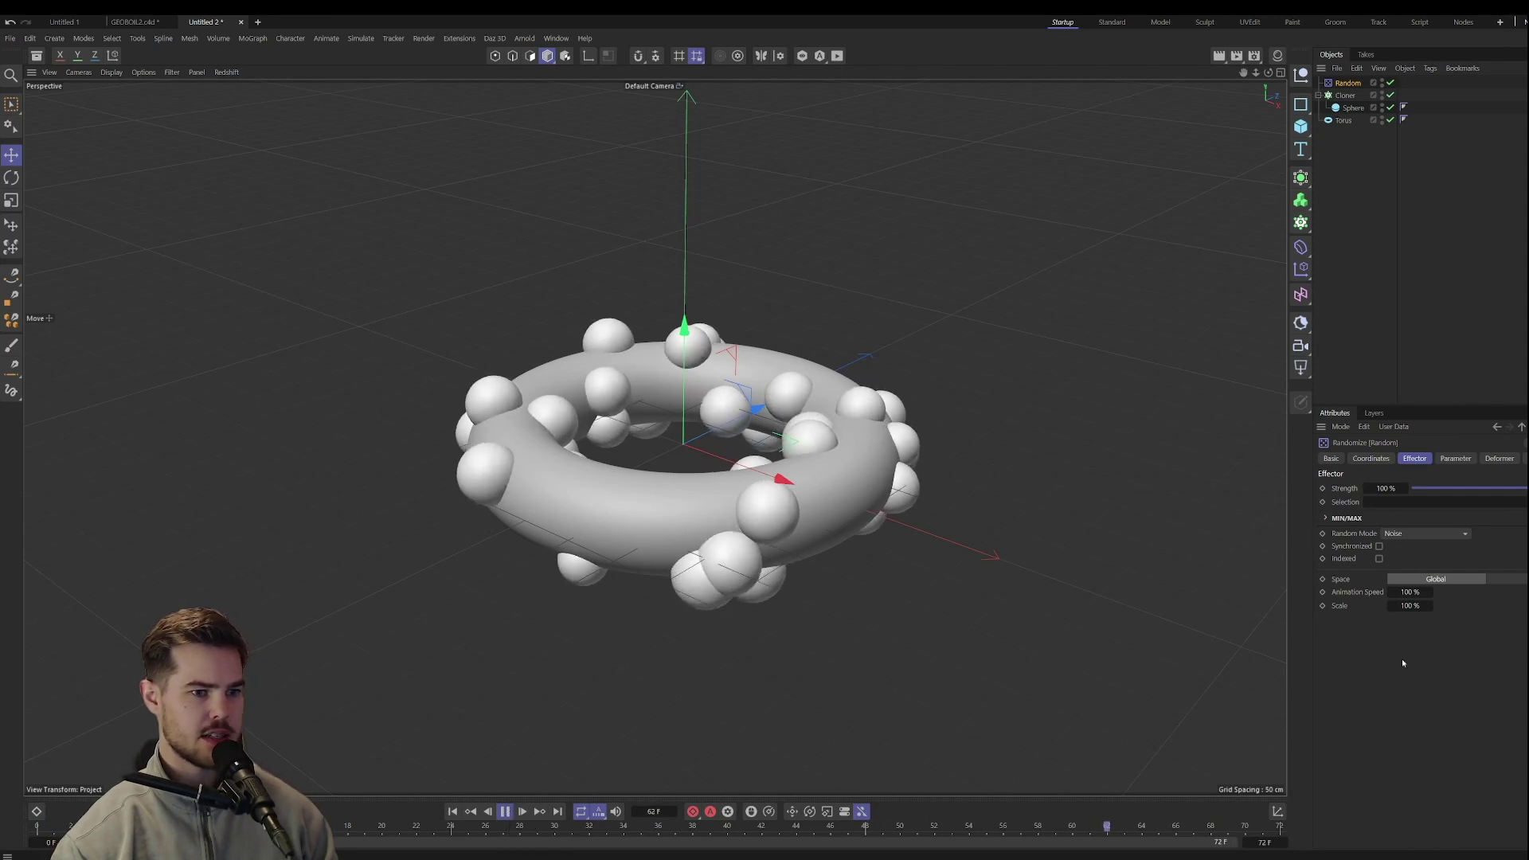
{"action": "left_click_drag", "start_coordinate": [1418, 592], "coordinate": [1409, 591]}
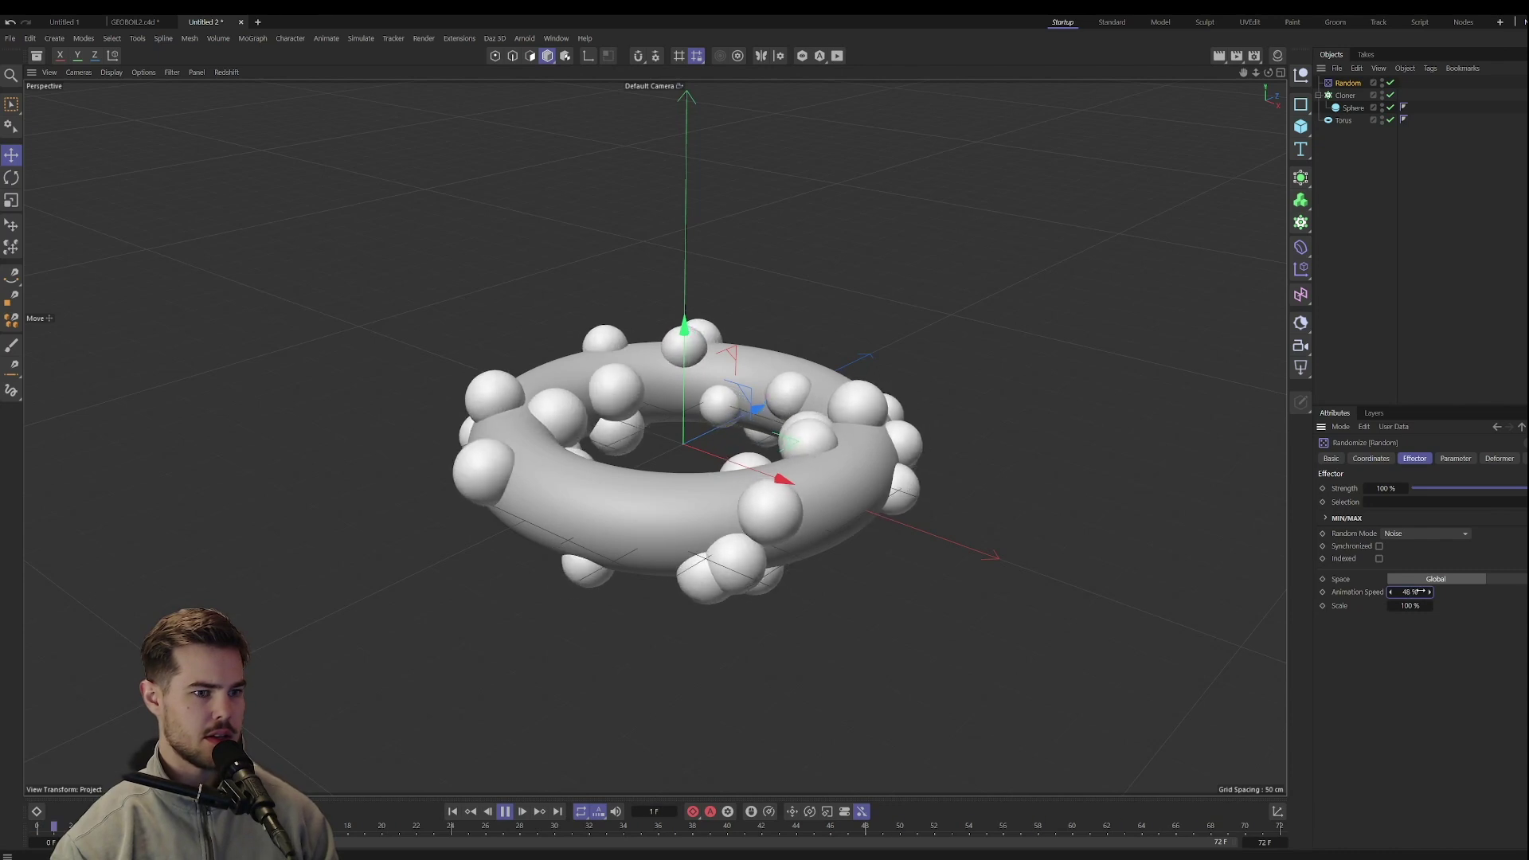
{"action": "left_click_drag", "start_coordinate": [1424, 606], "coordinate": [1419, 606]}
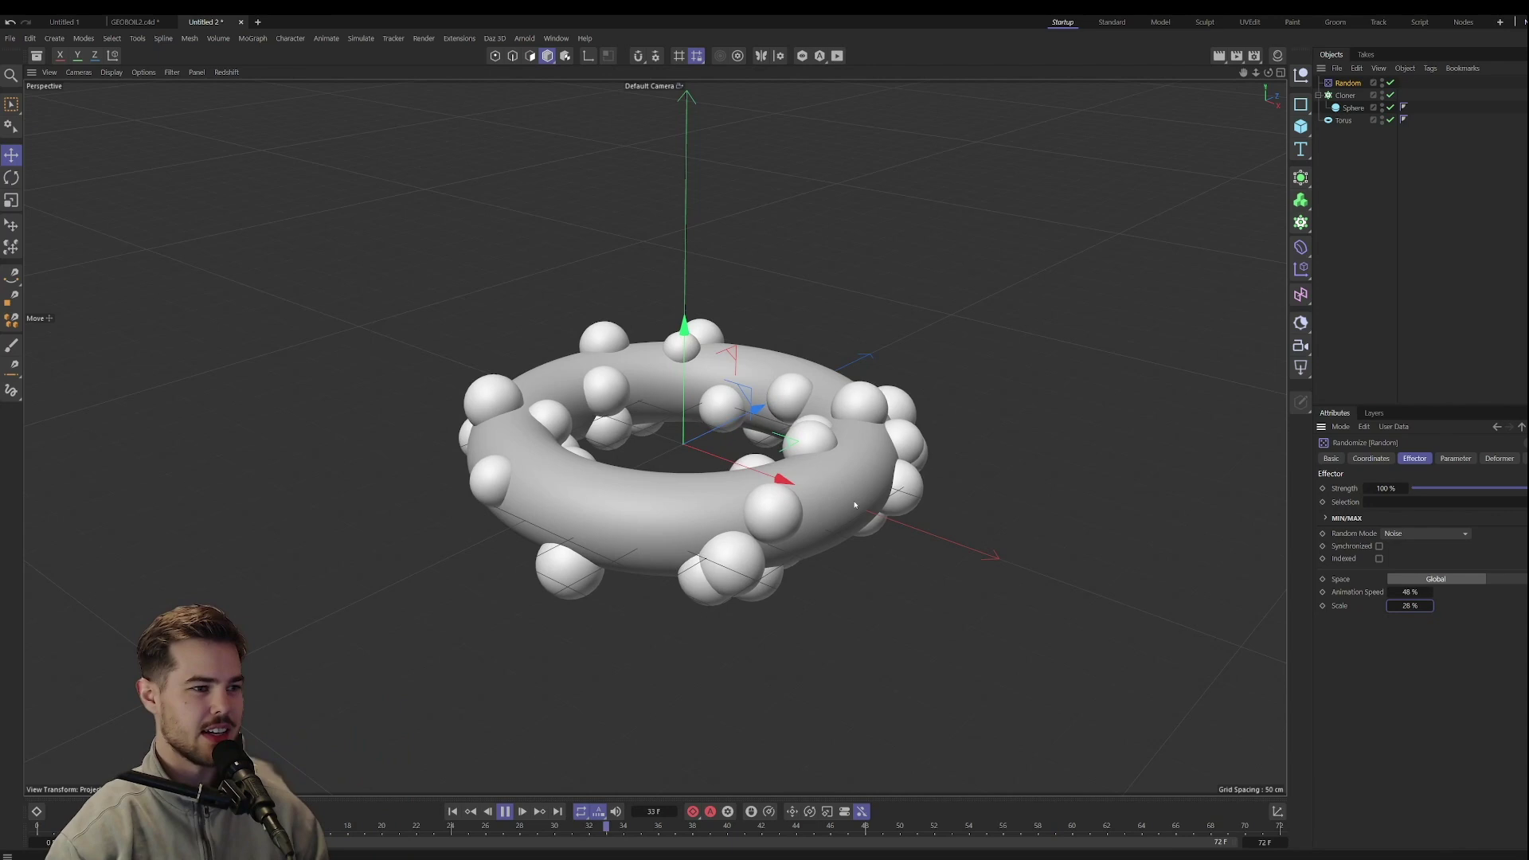
Raise the Random effector's position offsets to 18 cm in X, 20 cm in Y and 31 cm in Z, and return the animation to its start.
{"action": "left_click_drag", "start_coordinate": [1409, 605], "coordinate": [1513, 605]}
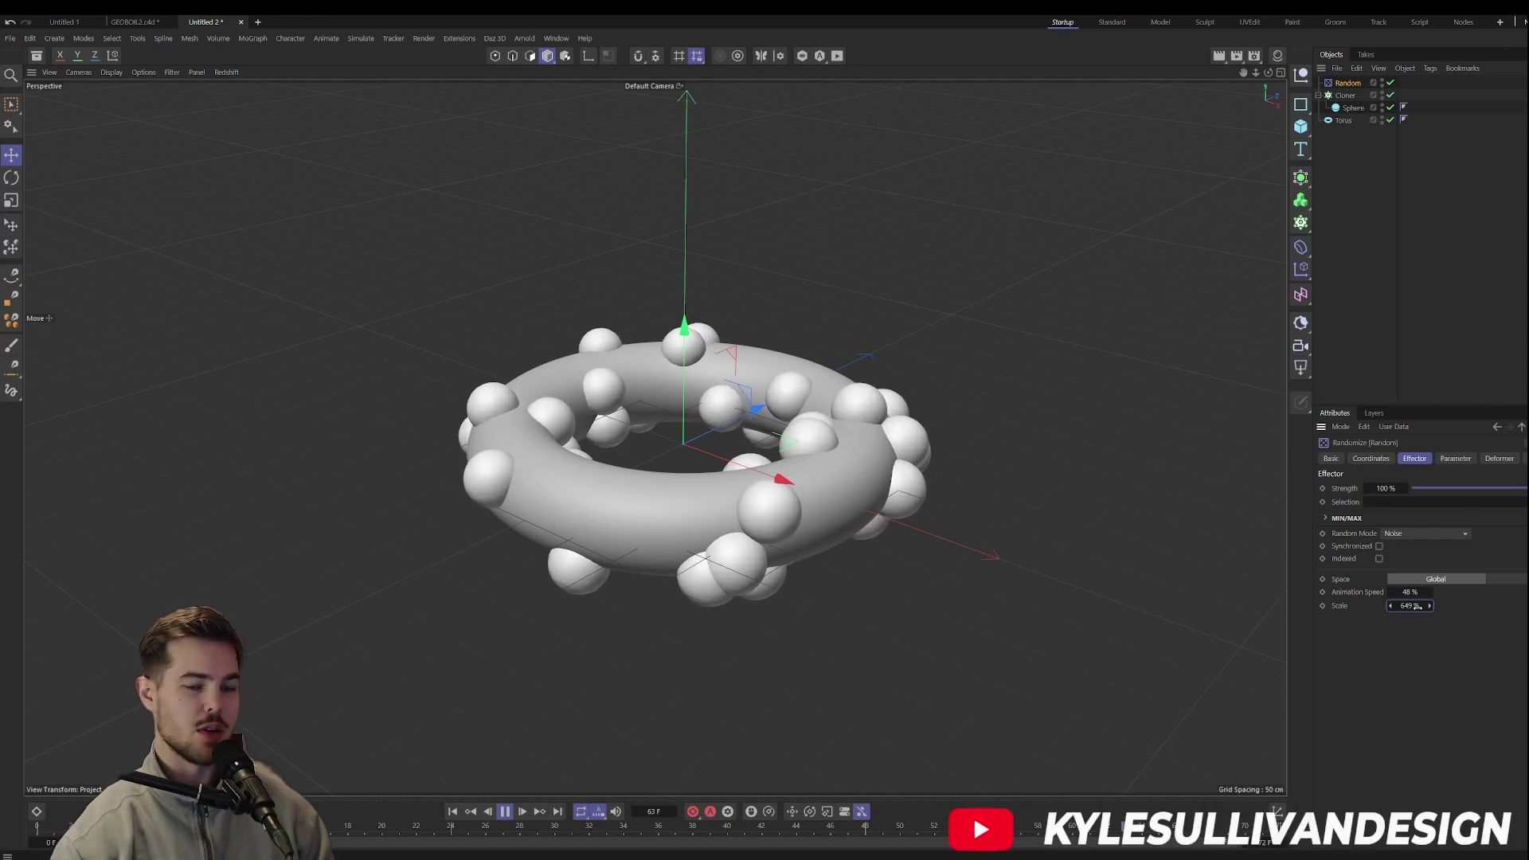
{"action": "mouse_move", "coordinate": [1411, 606]}
{"action": "left_mouse_down"}
{"action": "mouse_move", "coordinate": [1211, 605]}
{"action": "mouse_move", "coordinate": [1395, 606]}
{"action": "left_mouse_up"}
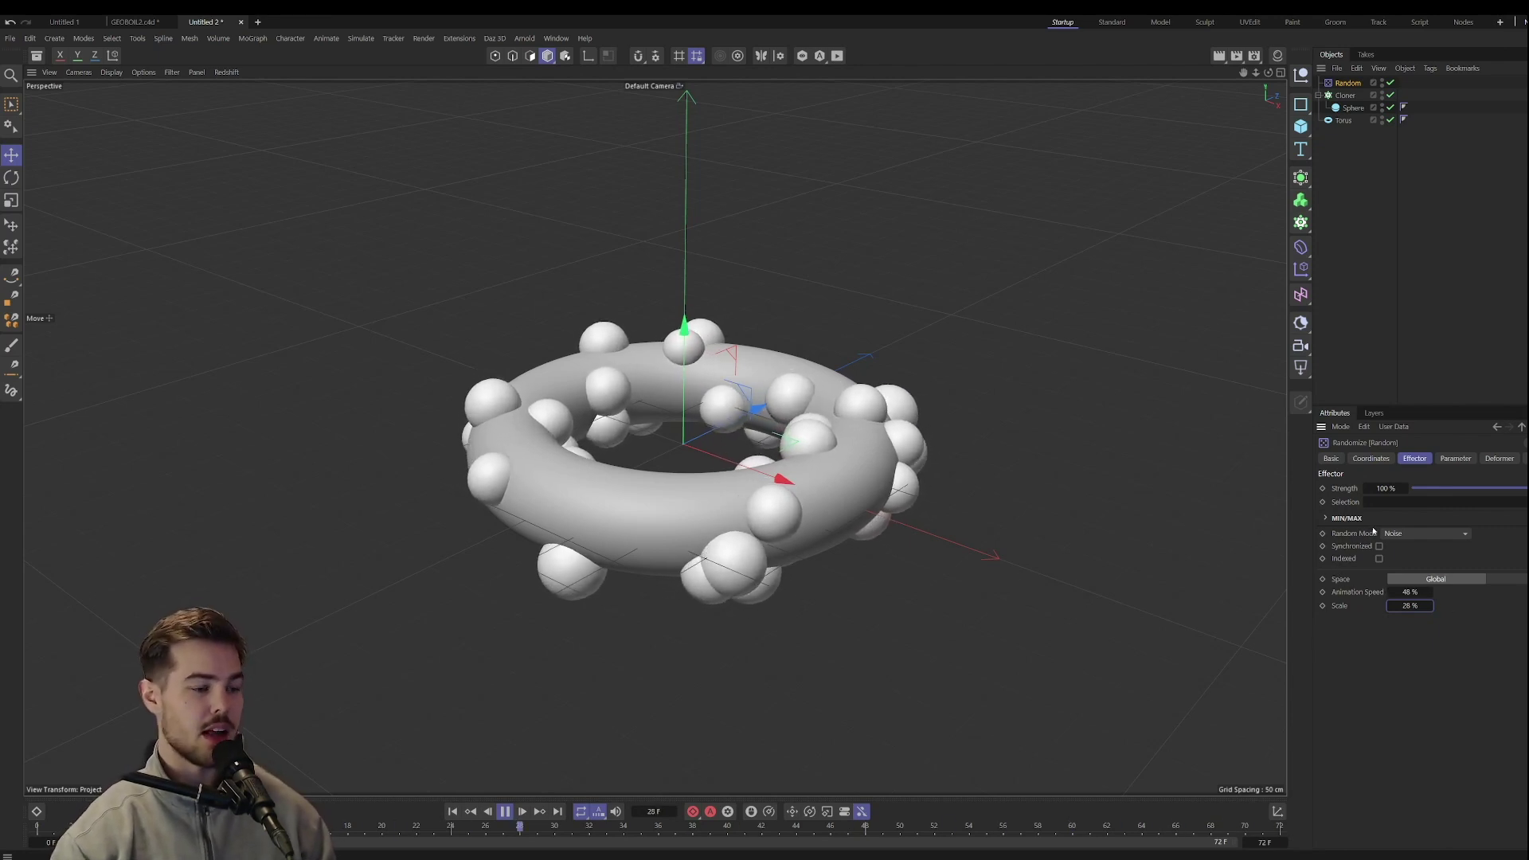
{"action": "left_click", "coordinate": [1456, 458]}
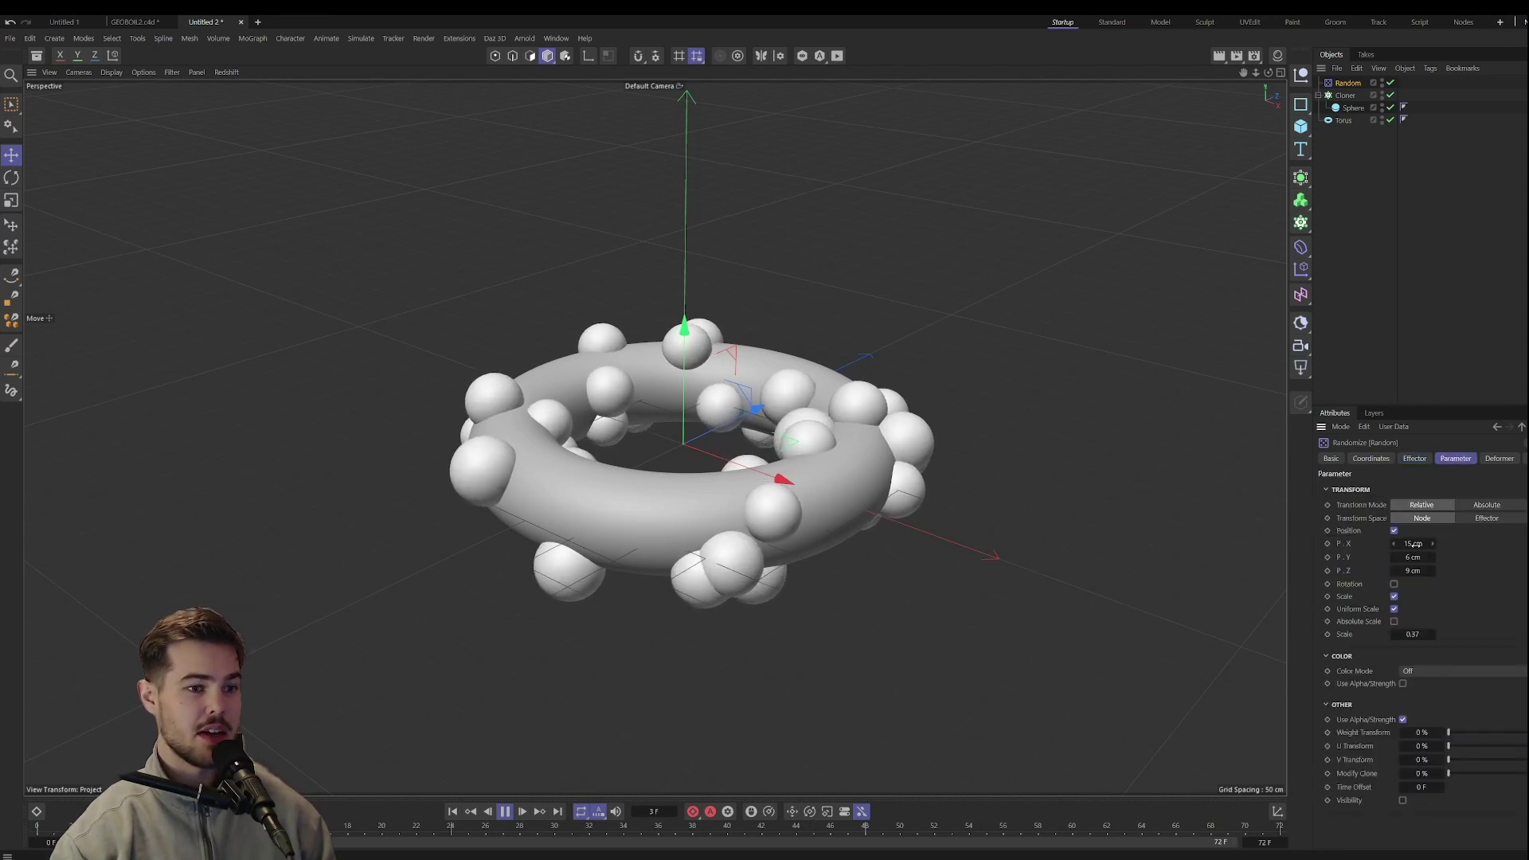
{"action": "mouse_move", "coordinate": [1409, 542]}
{"action": "left_mouse_down"}
{"action": "mouse_move", "coordinate": [1432, 571]}
{"action": "mouse_move", "coordinate": [1422, 557]}
{"action": "left_mouse_up"}
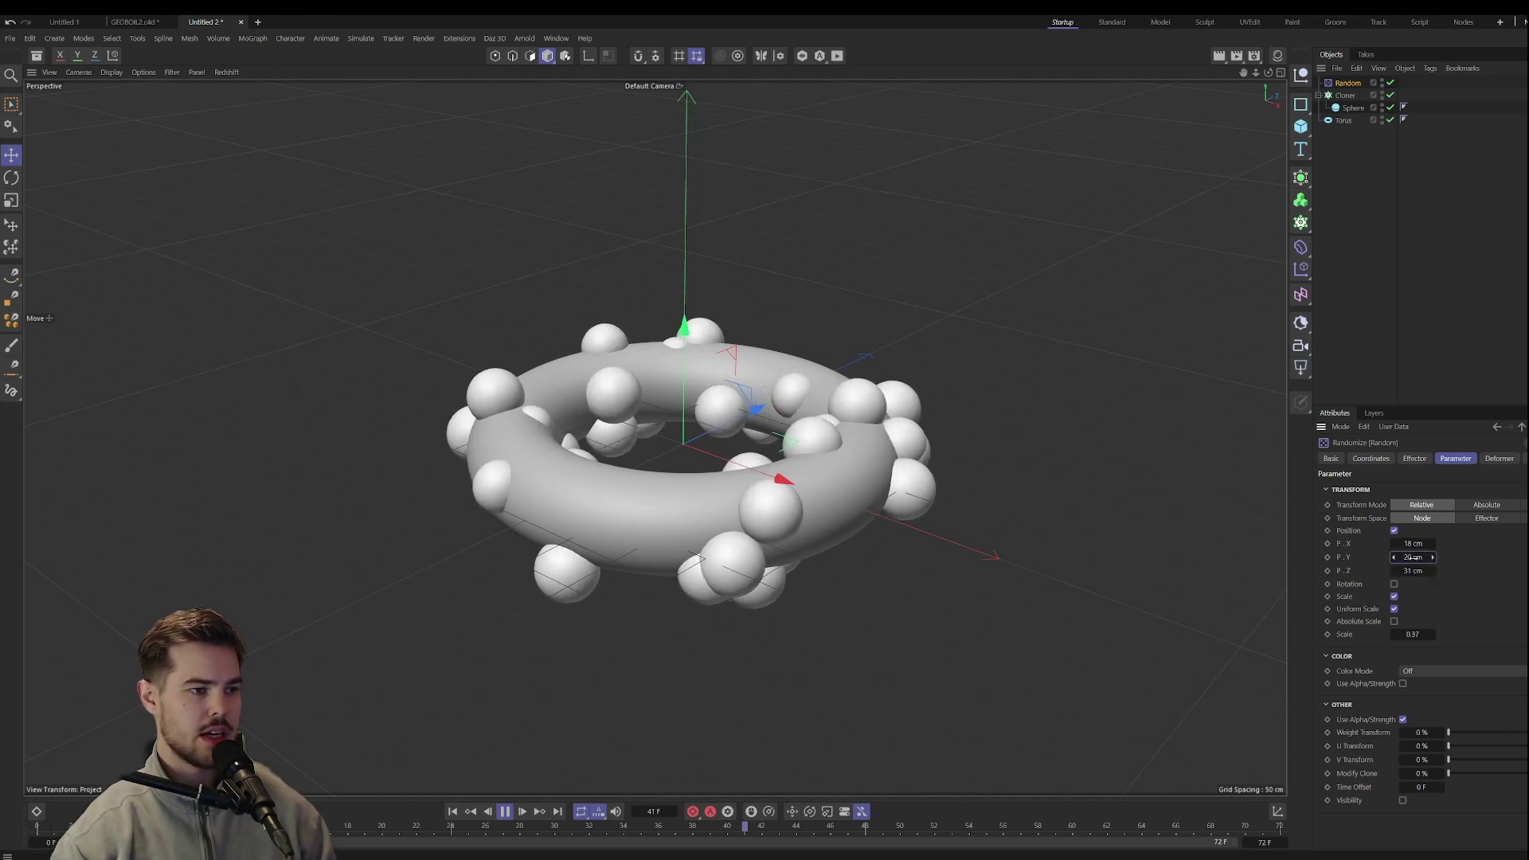
{"action": "left_click", "coordinate": [505, 812]}
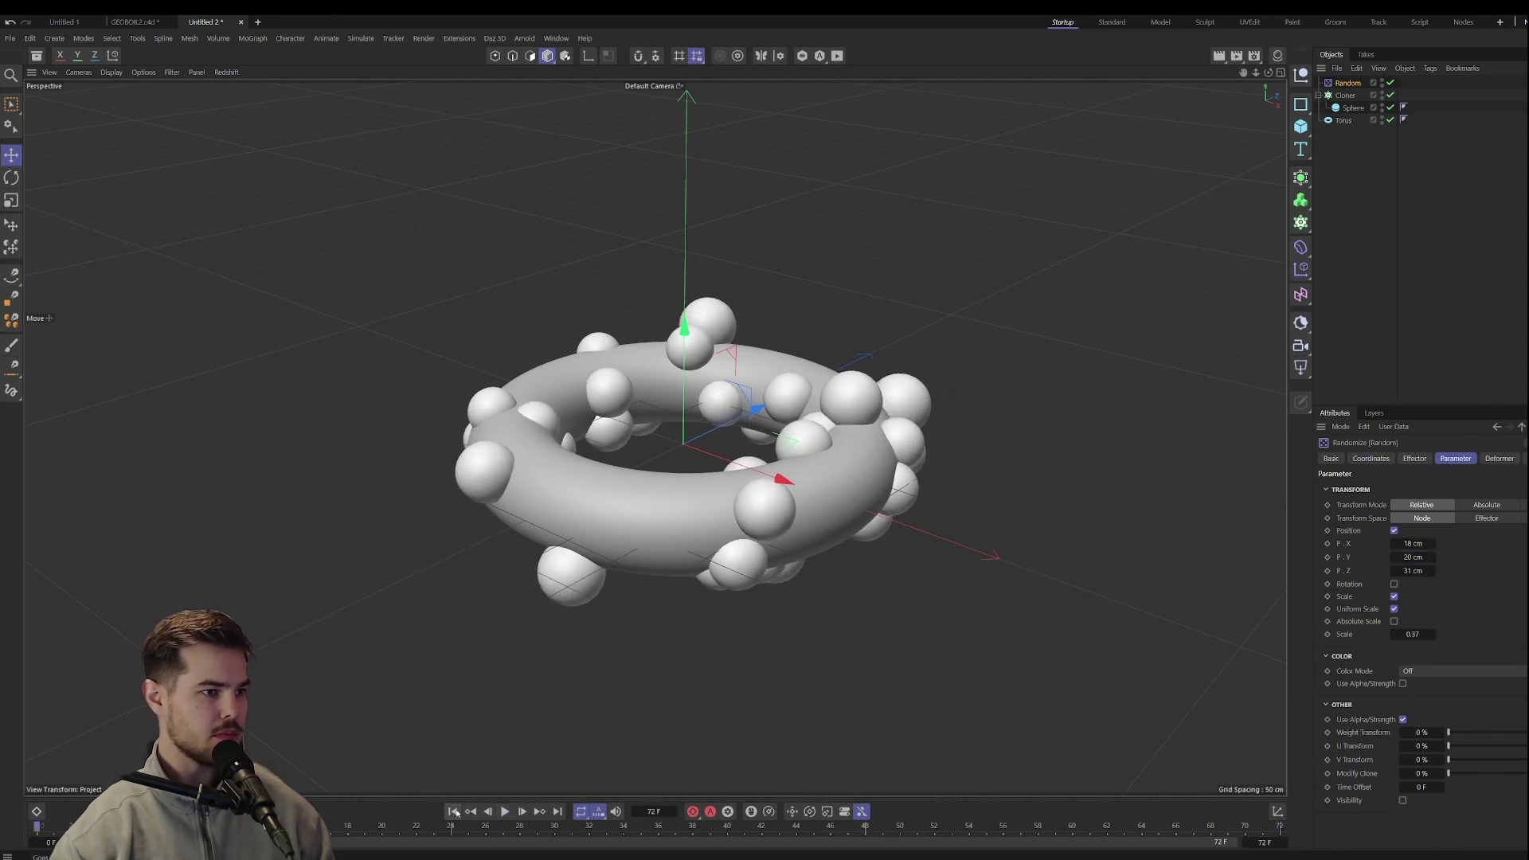
{"action": "left_click", "coordinate": [454, 812]}
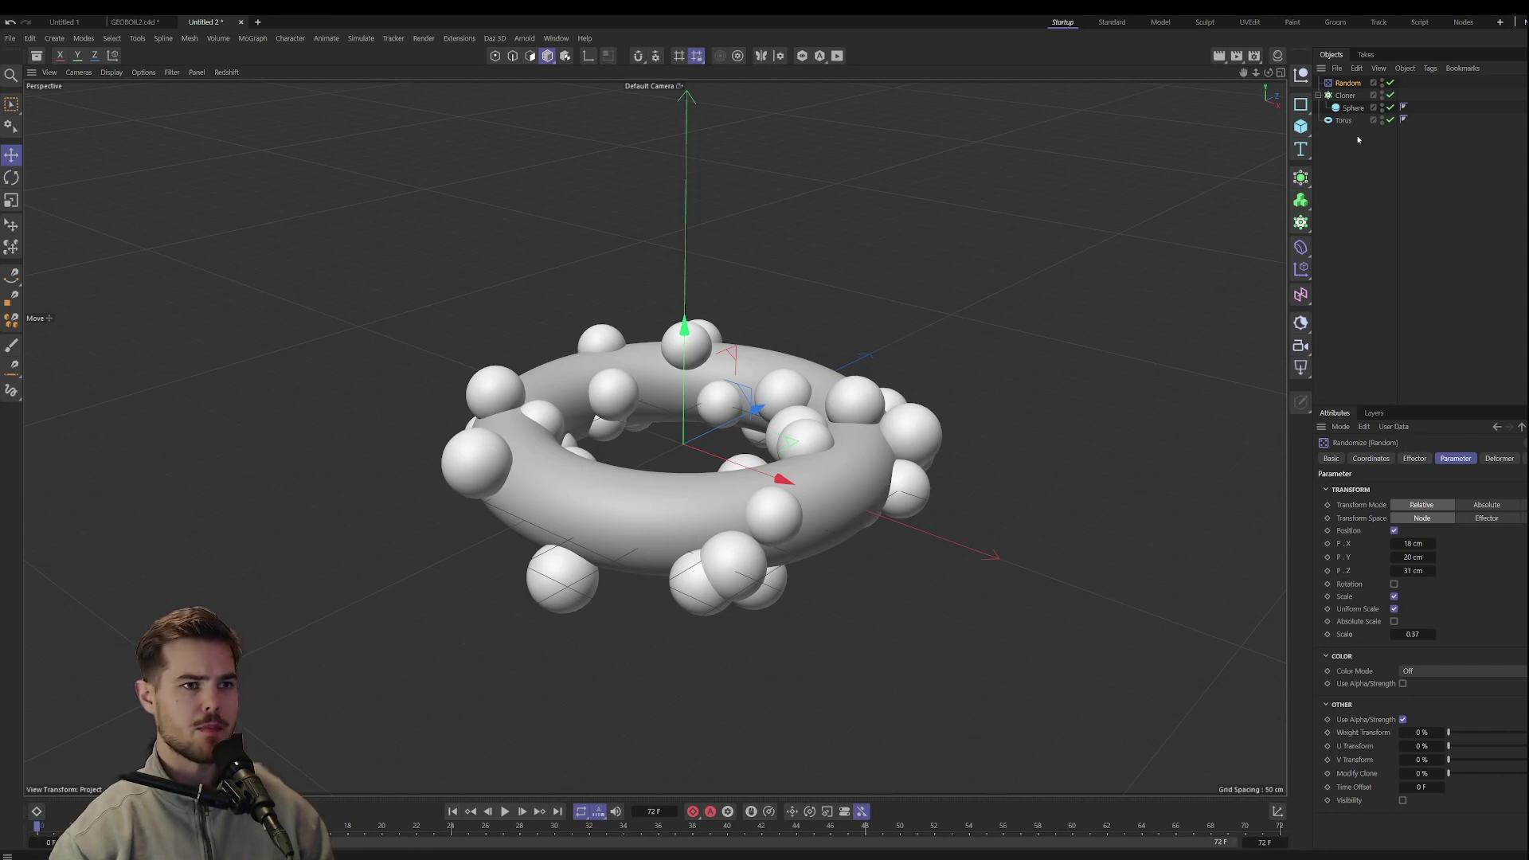
Group the Random effector, Cloner and torus under a null and name it BOIL SETUP.
{"action": "left_click", "coordinate": [1319, 95]}
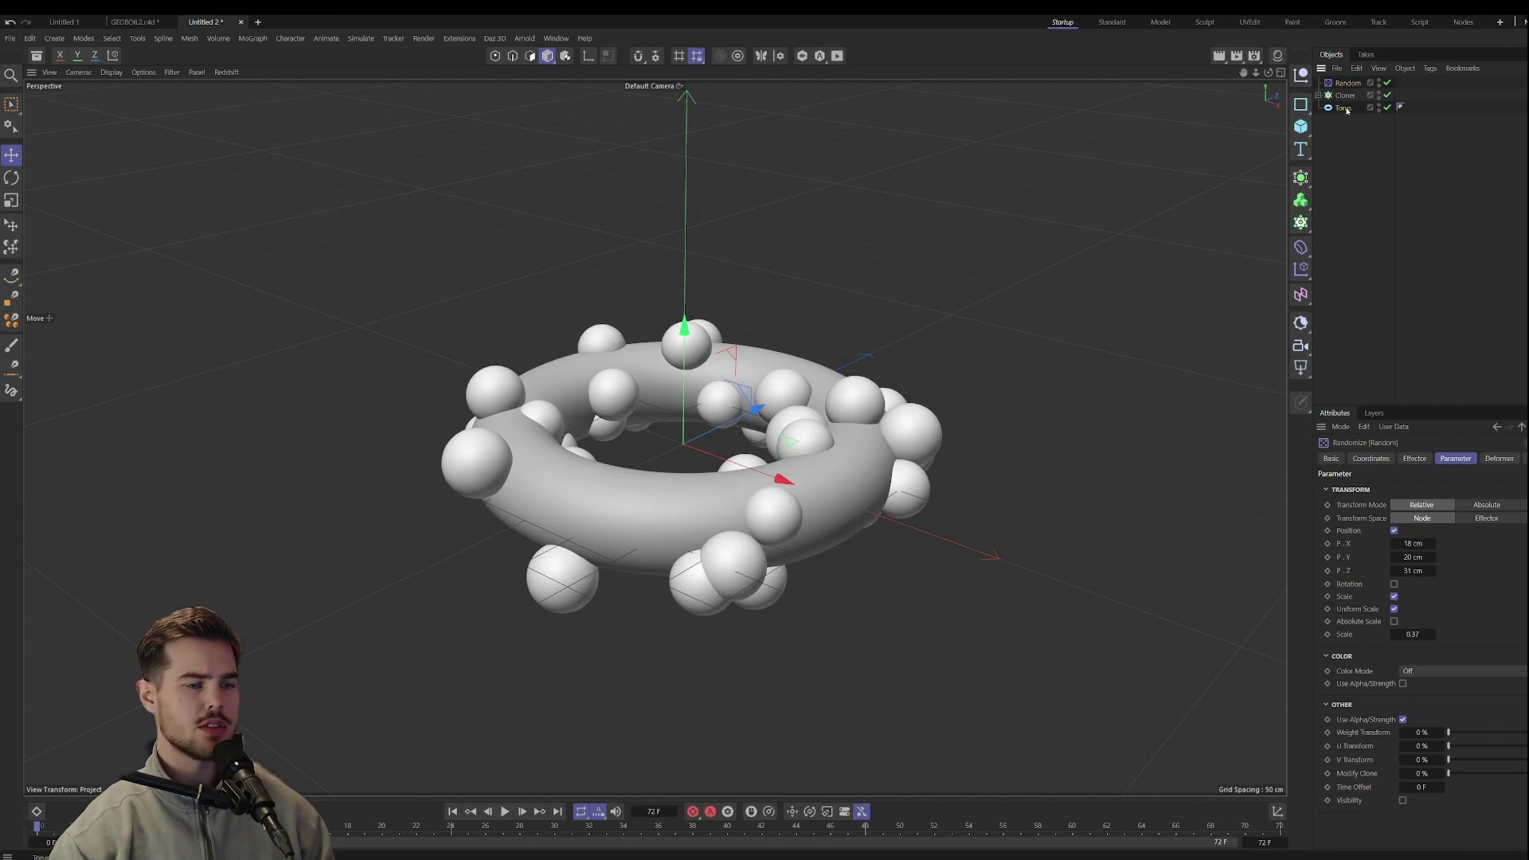
{"action": "left_click", "coordinate": [1344, 108]}
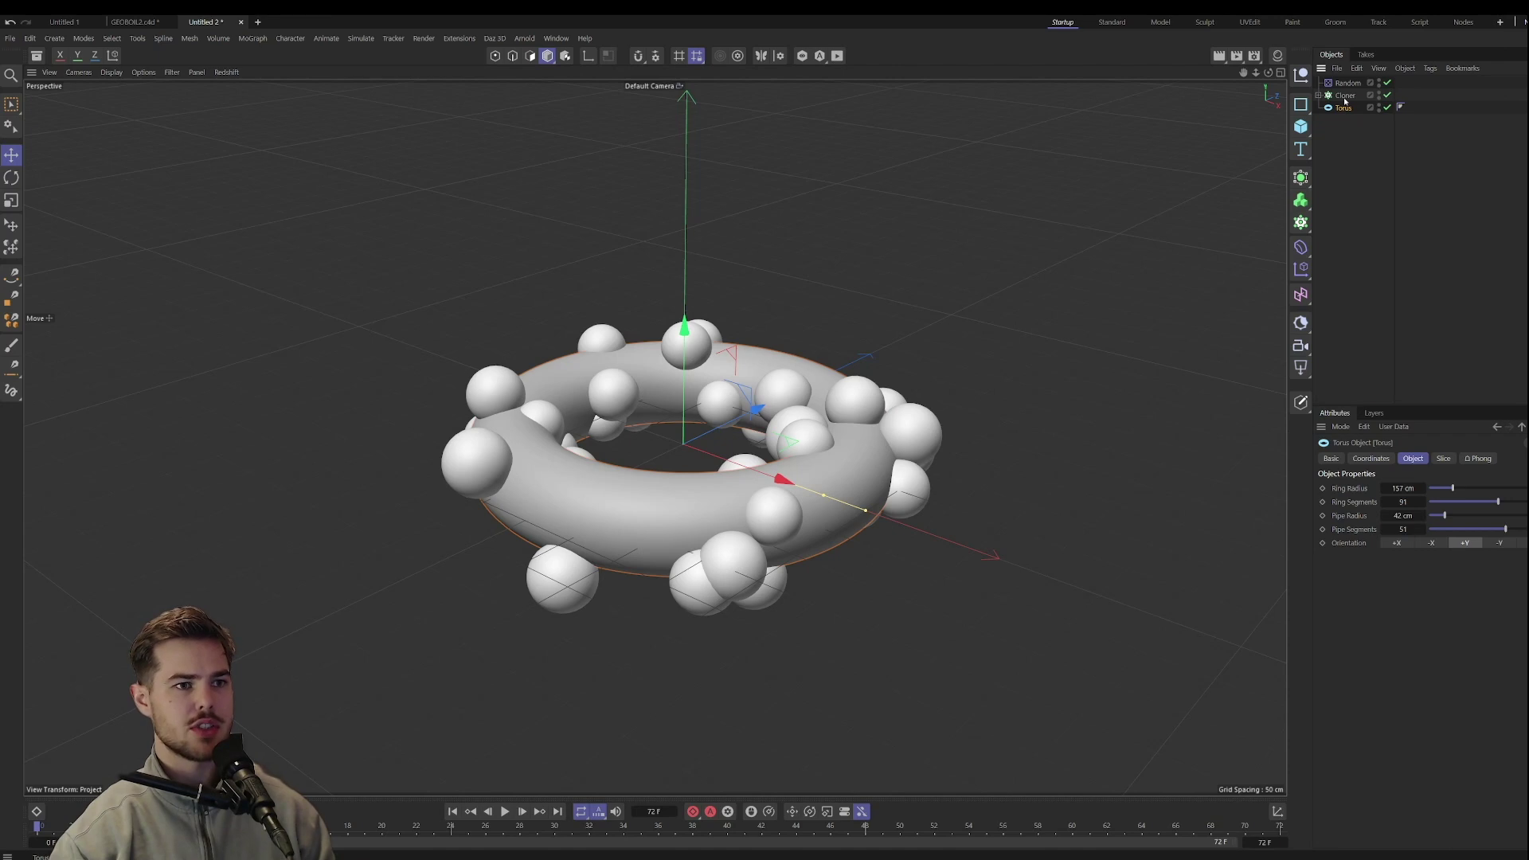
{"action": "left_click", "coordinate": [1347, 84], "text": "shift"}
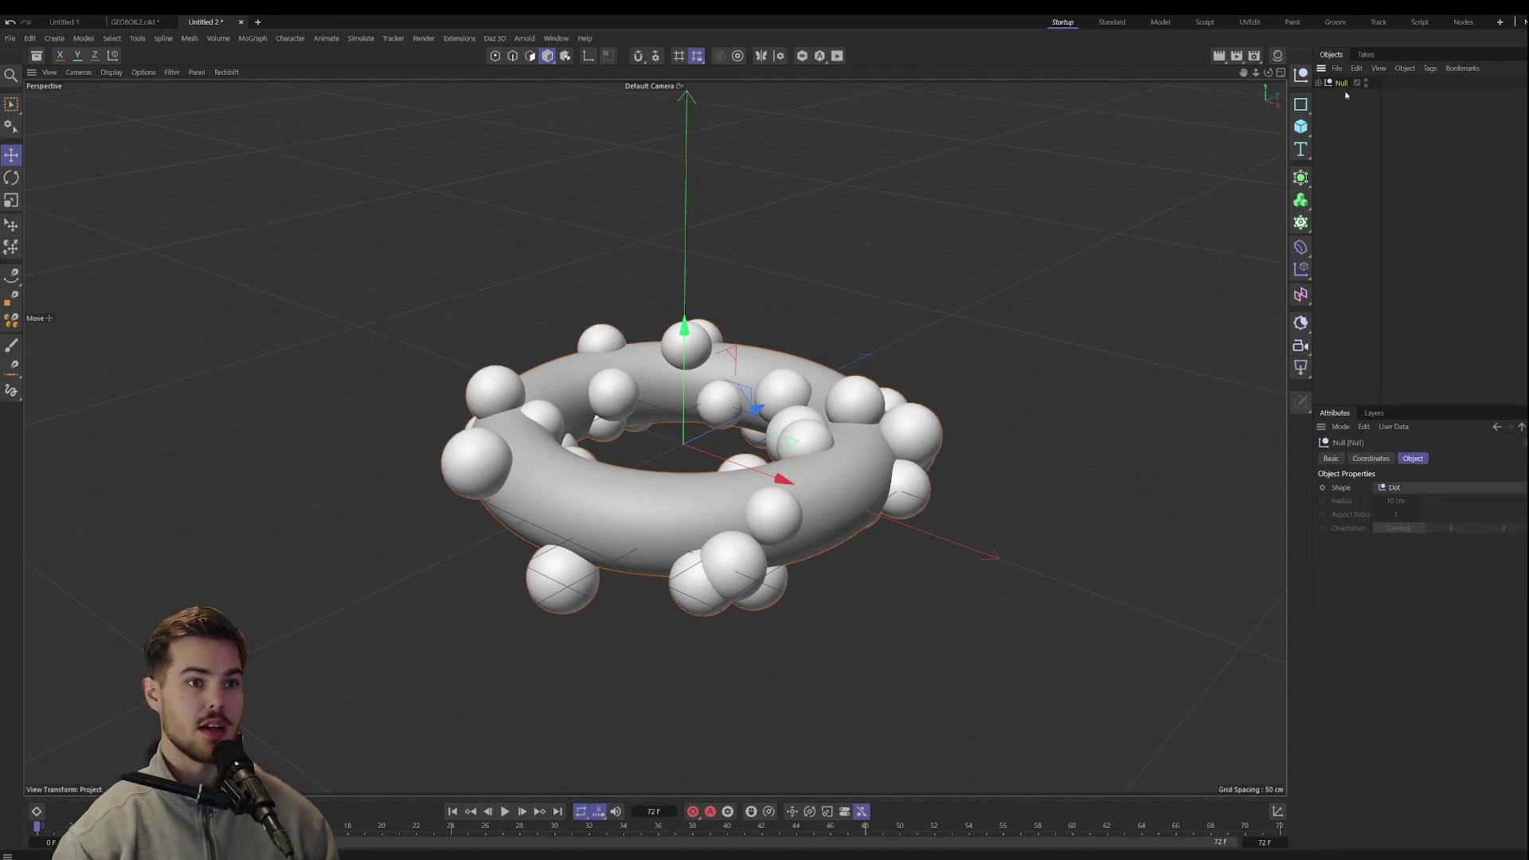
{"action": "double_click", "coordinate": [1343, 83]}
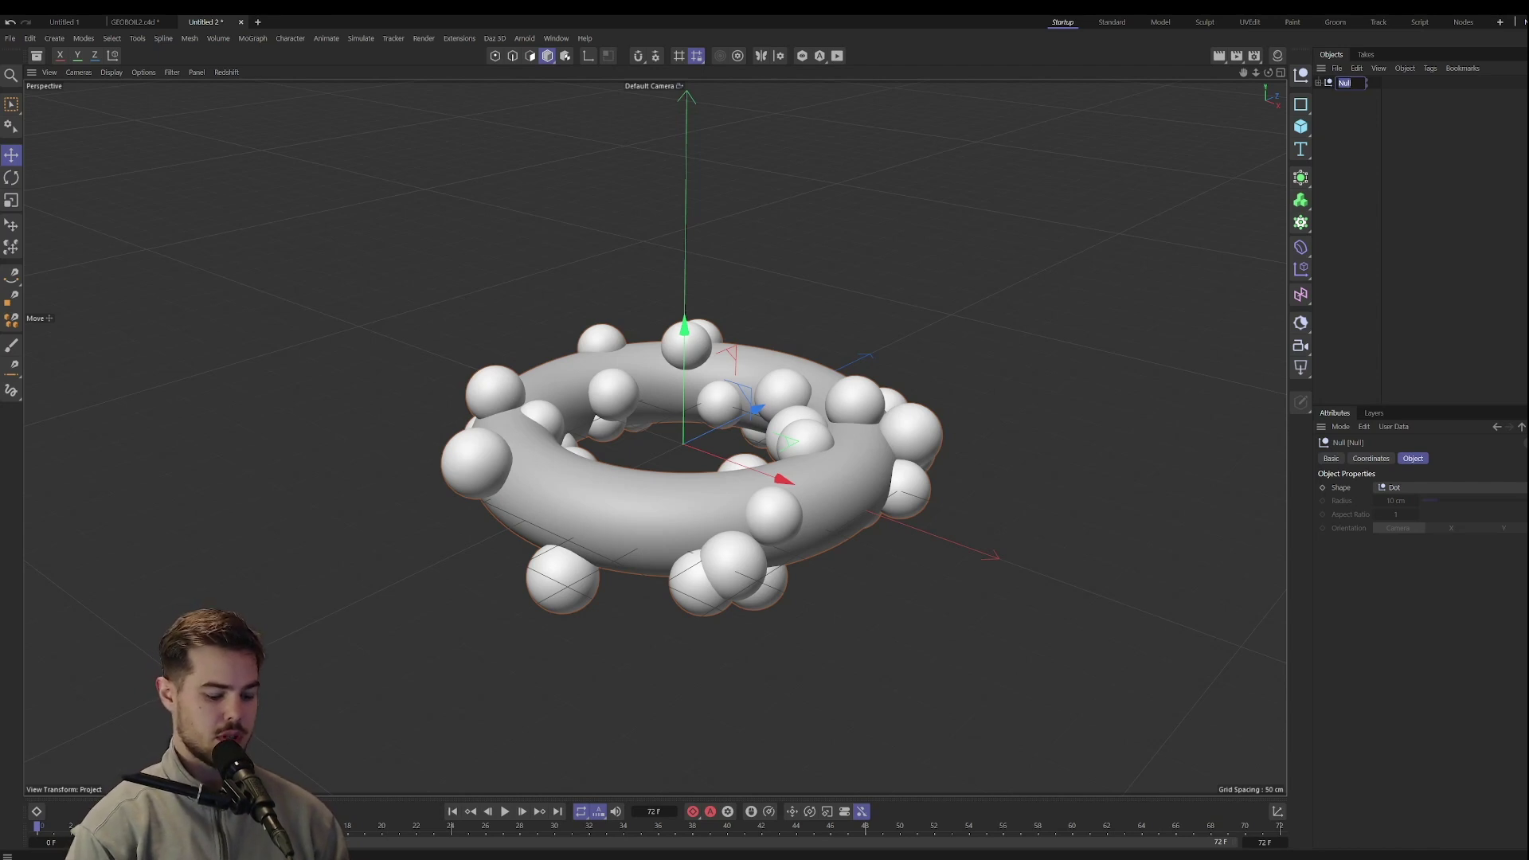
{"action": "type", "text": "boi"}
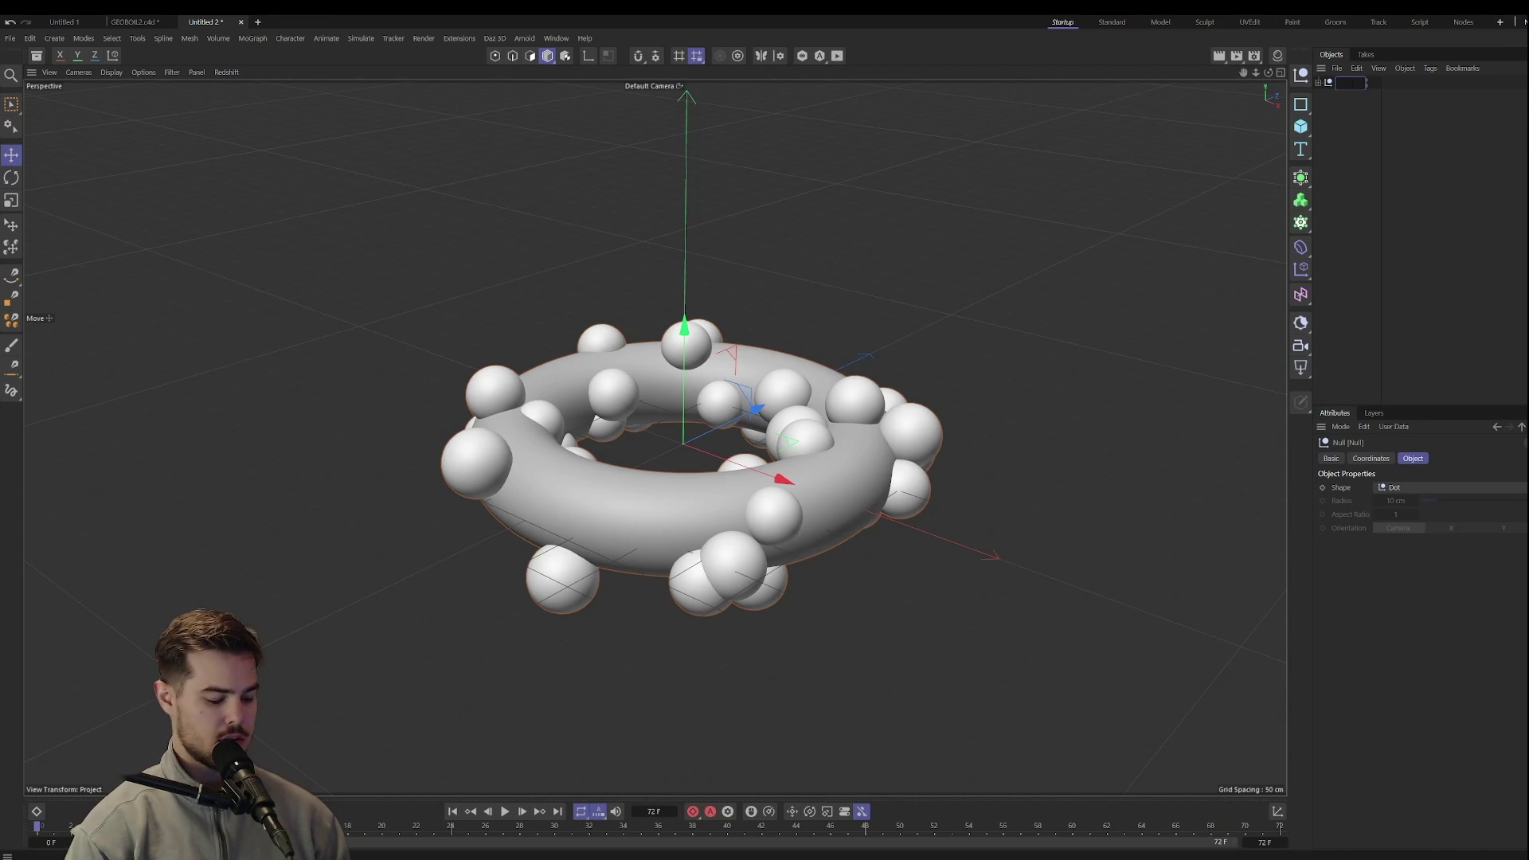
{"action": "type", "text": "L SETUP"}
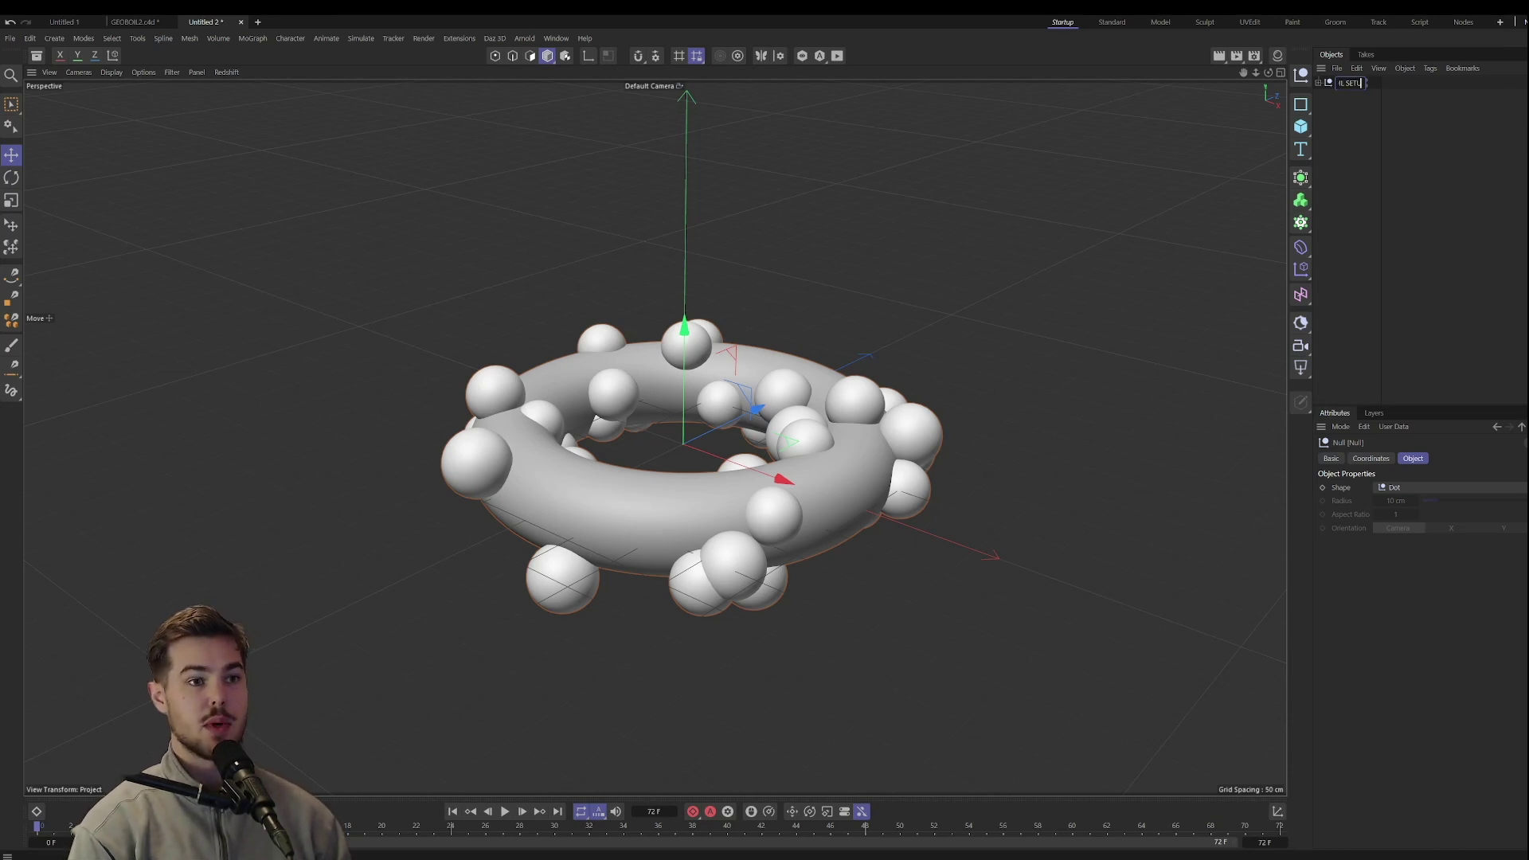
{"action": "key", "text": "Return"}
Create a second null object and name it BOIL FINAL.
{"action": "left_click", "coordinate": [1300, 75]}
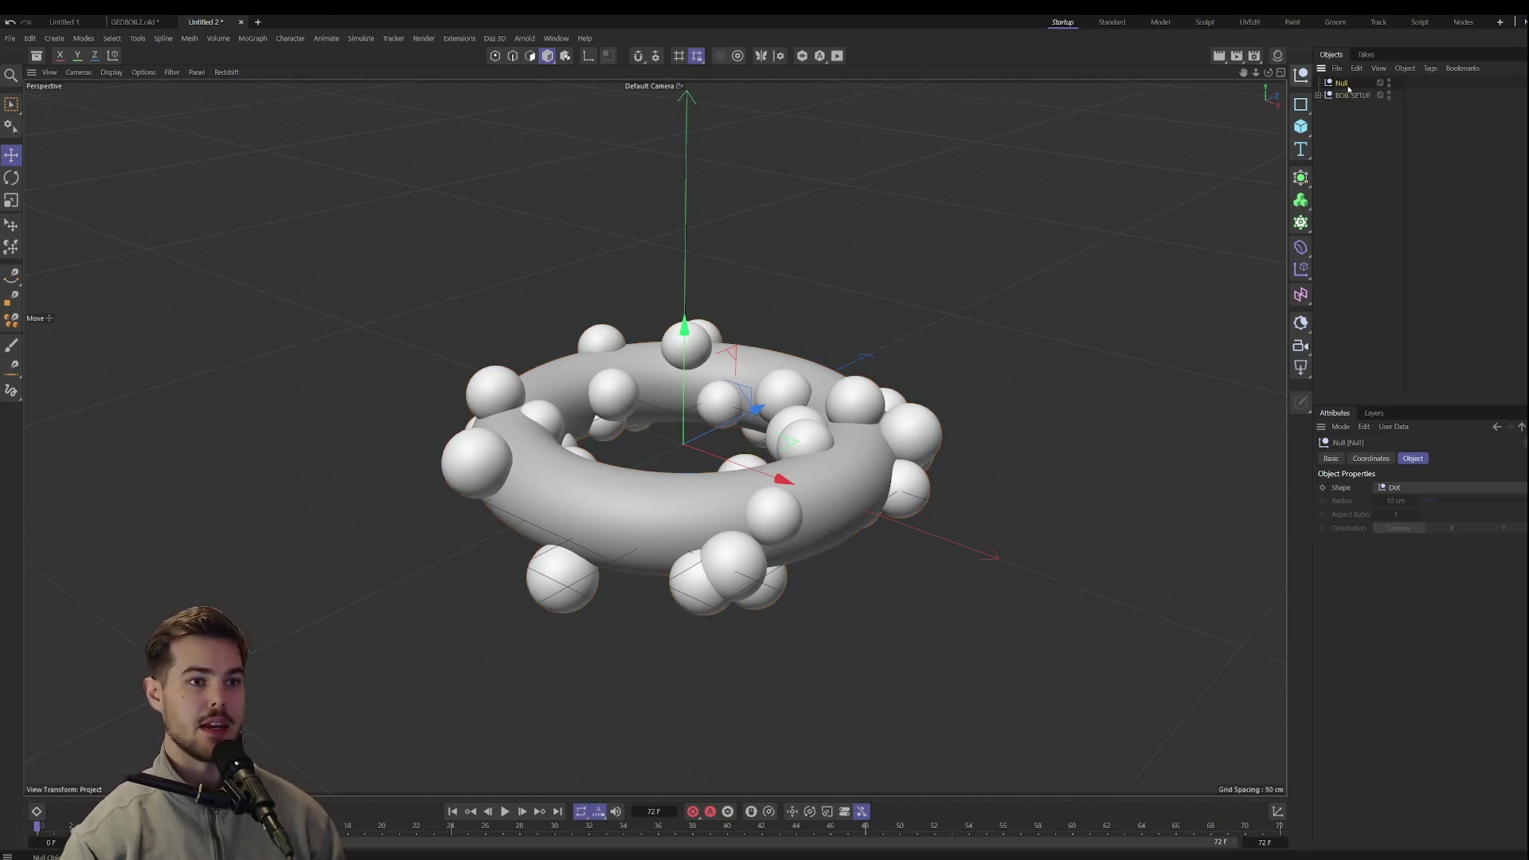
{"action": "double_click", "coordinate": [1344, 83]}
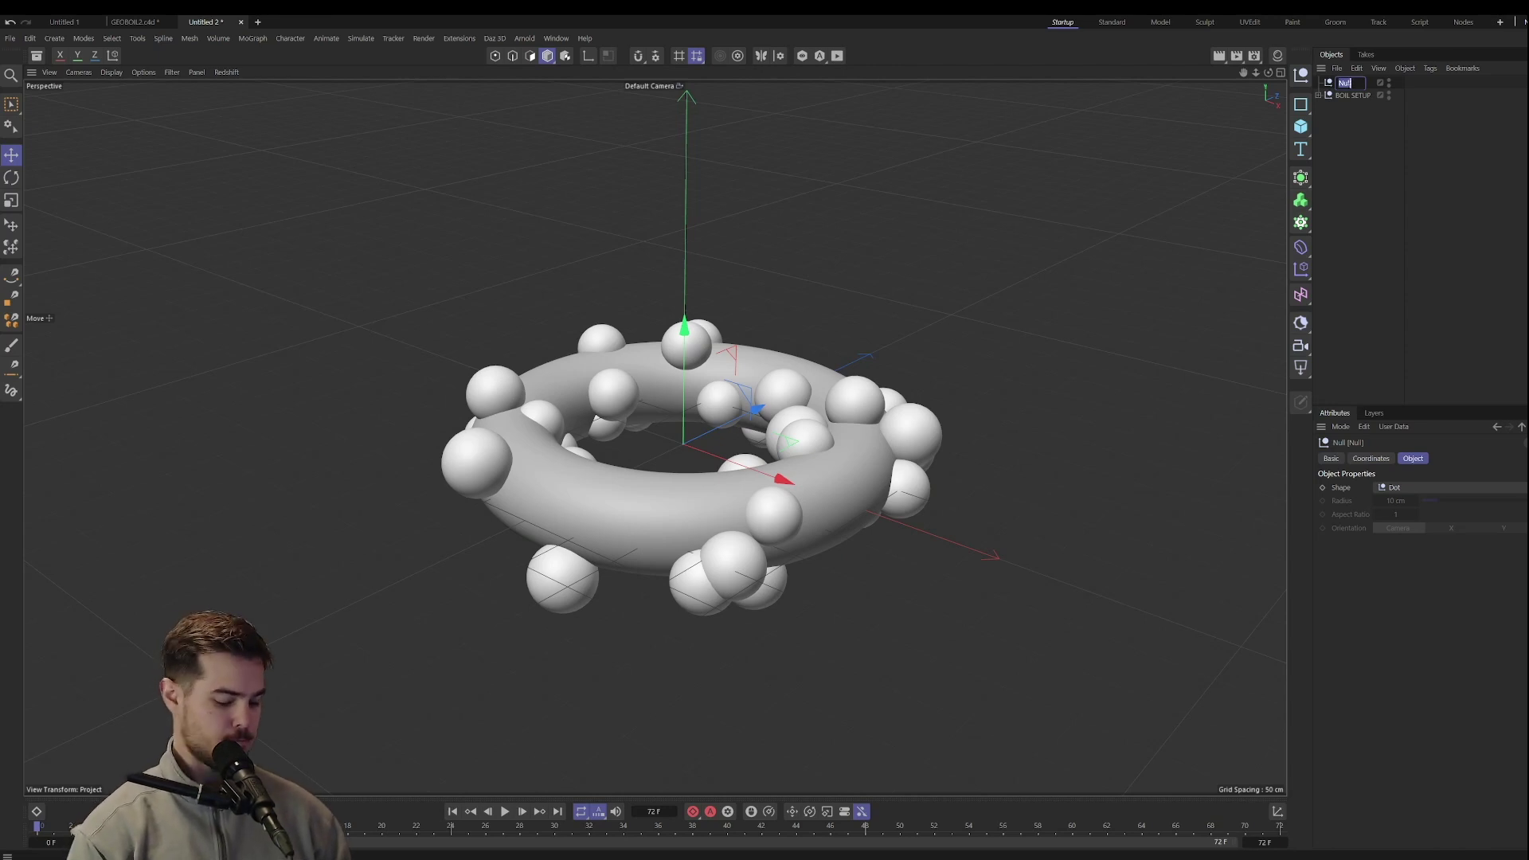
{"action": "type", "text": "BOIL FINAL"}
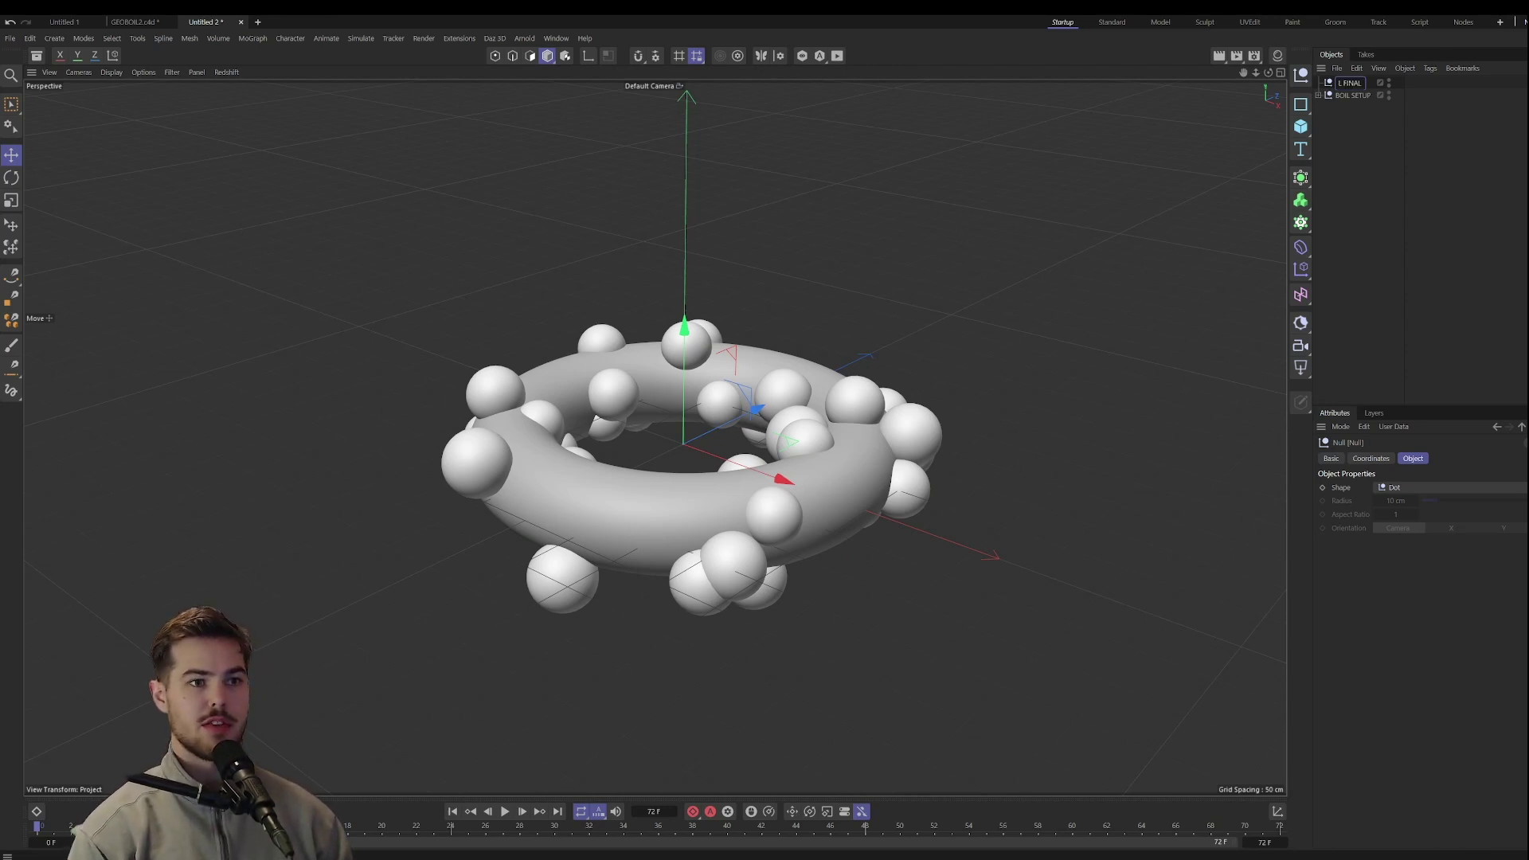
{"action": "key", "text": "Return"}
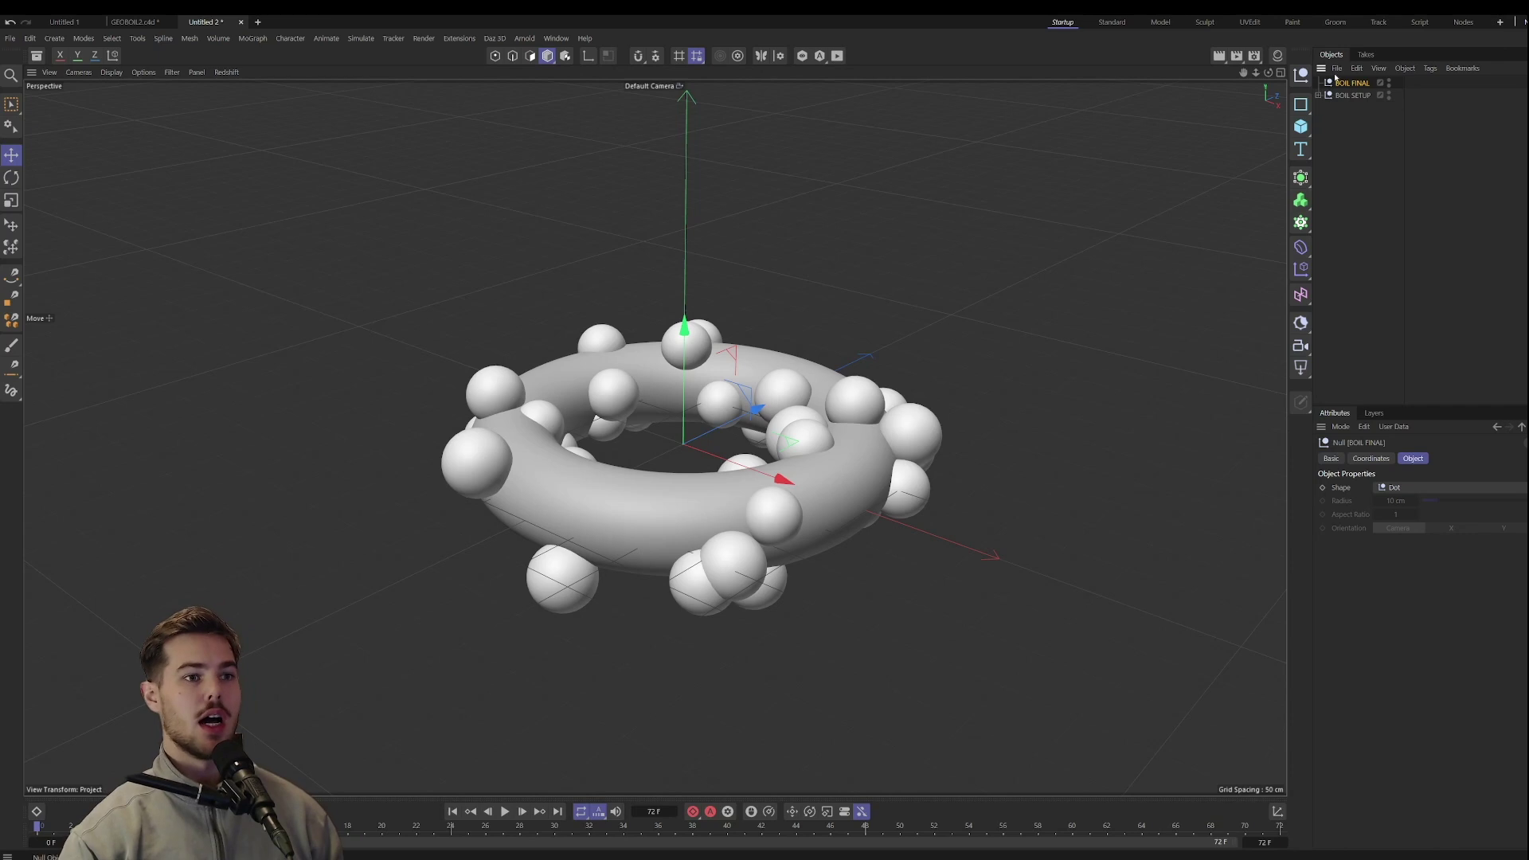
Copy the torus from BOIL SETUP into the BOIL FINAL null, and hide BOIL FINAL.
{"action": "left_click", "coordinate": [1319, 95]}
{"action": "left_click", "coordinate": [1353, 132]}
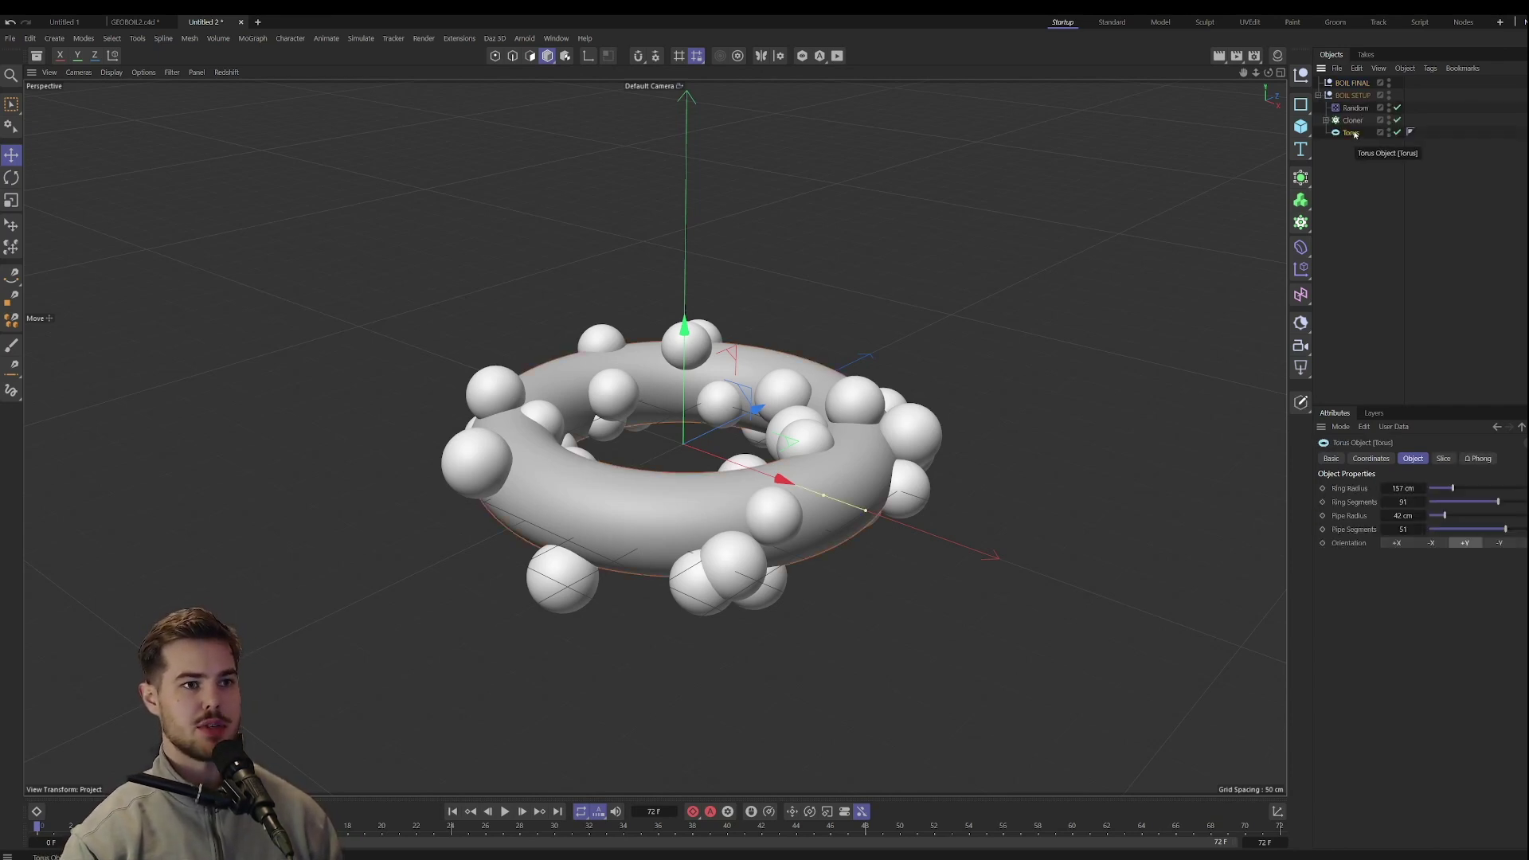
{"action": "left_click_drag", "start_coordinate": [1362, 73], "coordinate": [1357, 90], "text": "ctrl"}
{"action": "left_click", "coordinate": [1344, 83]}
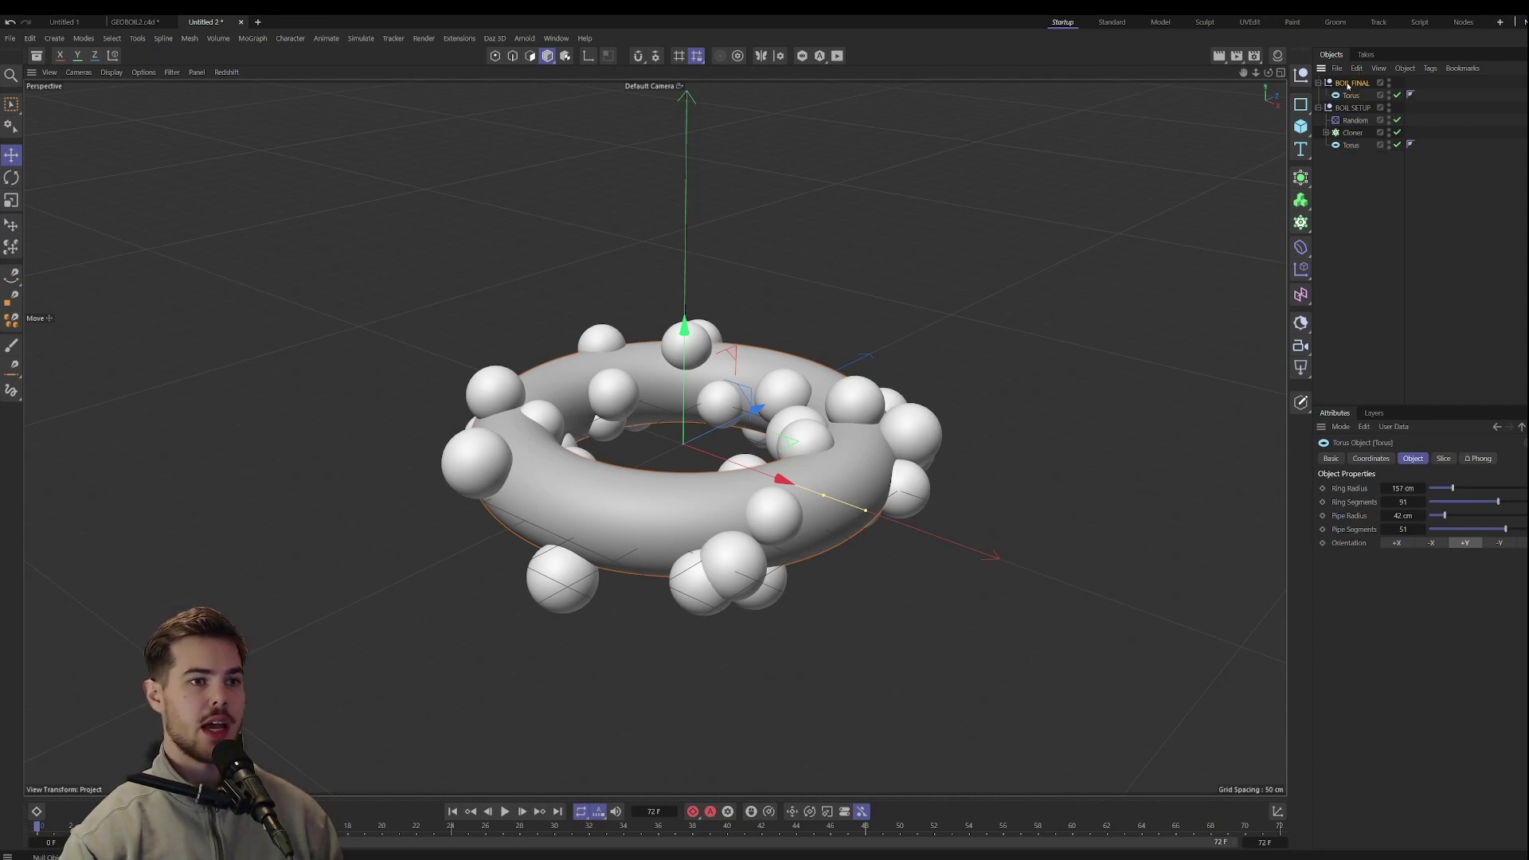
{"action": "left_click", "coordinate": [1390, 81]}
{"action": "left_click", "coordinate": [1321, 83]}
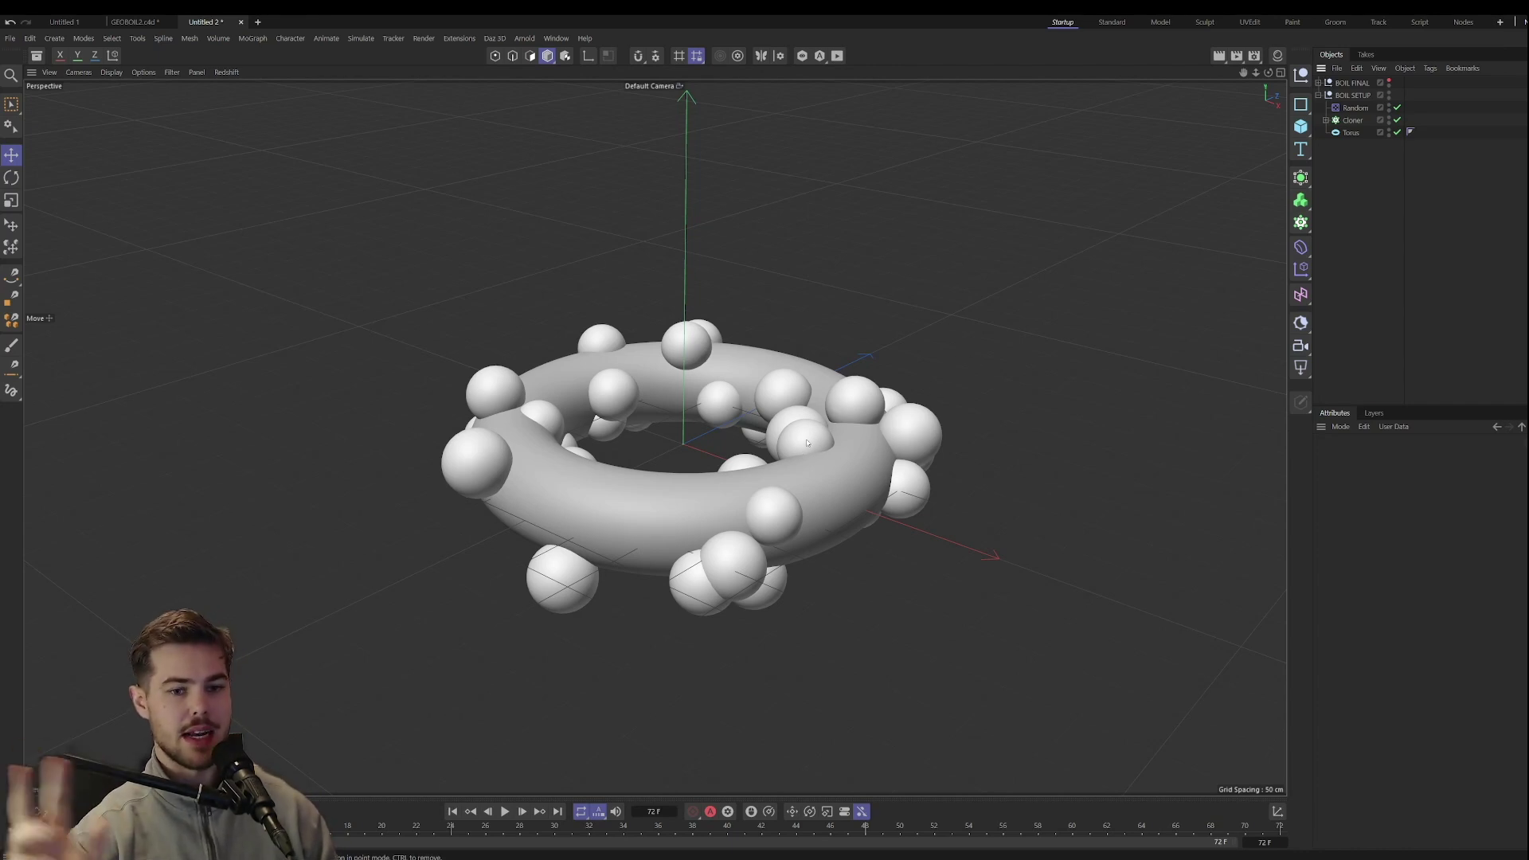
Add a Plain effector to the Cloner, place it inside BOIL SETUP, preview the animation and turn off the effector's position.
{"action": "left_click", "coordinate": [826, 388]}
{"action": "left_click", "coordinate": [1494, 458]}
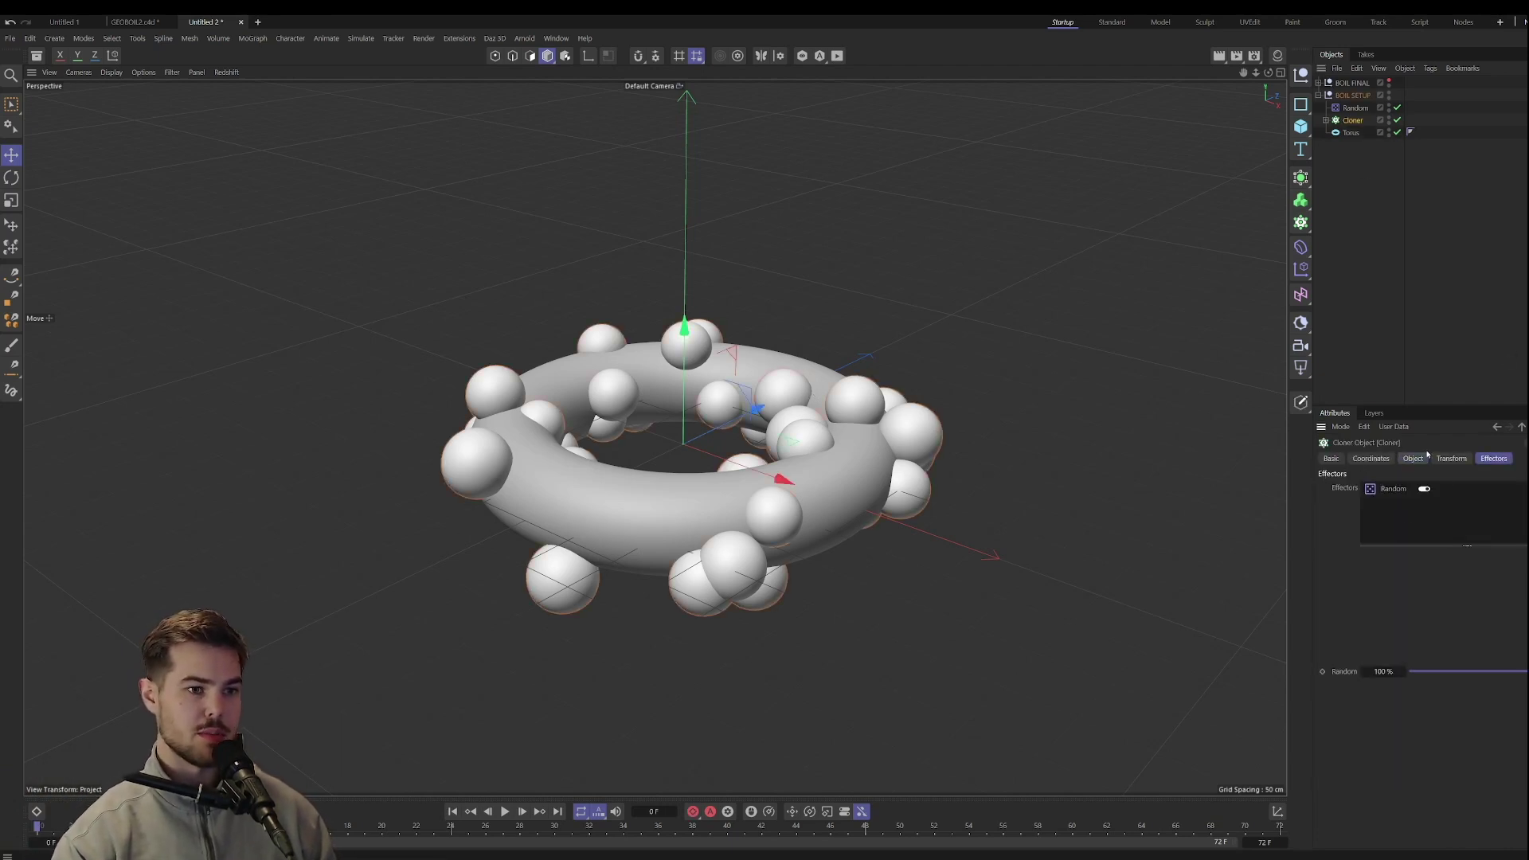
{"action": "left_click", "coordinate": [1302, 269]}
{"action": "left_click_drag", "start_coordinate": [1350, 82], "coordinate": [1354, 110]}
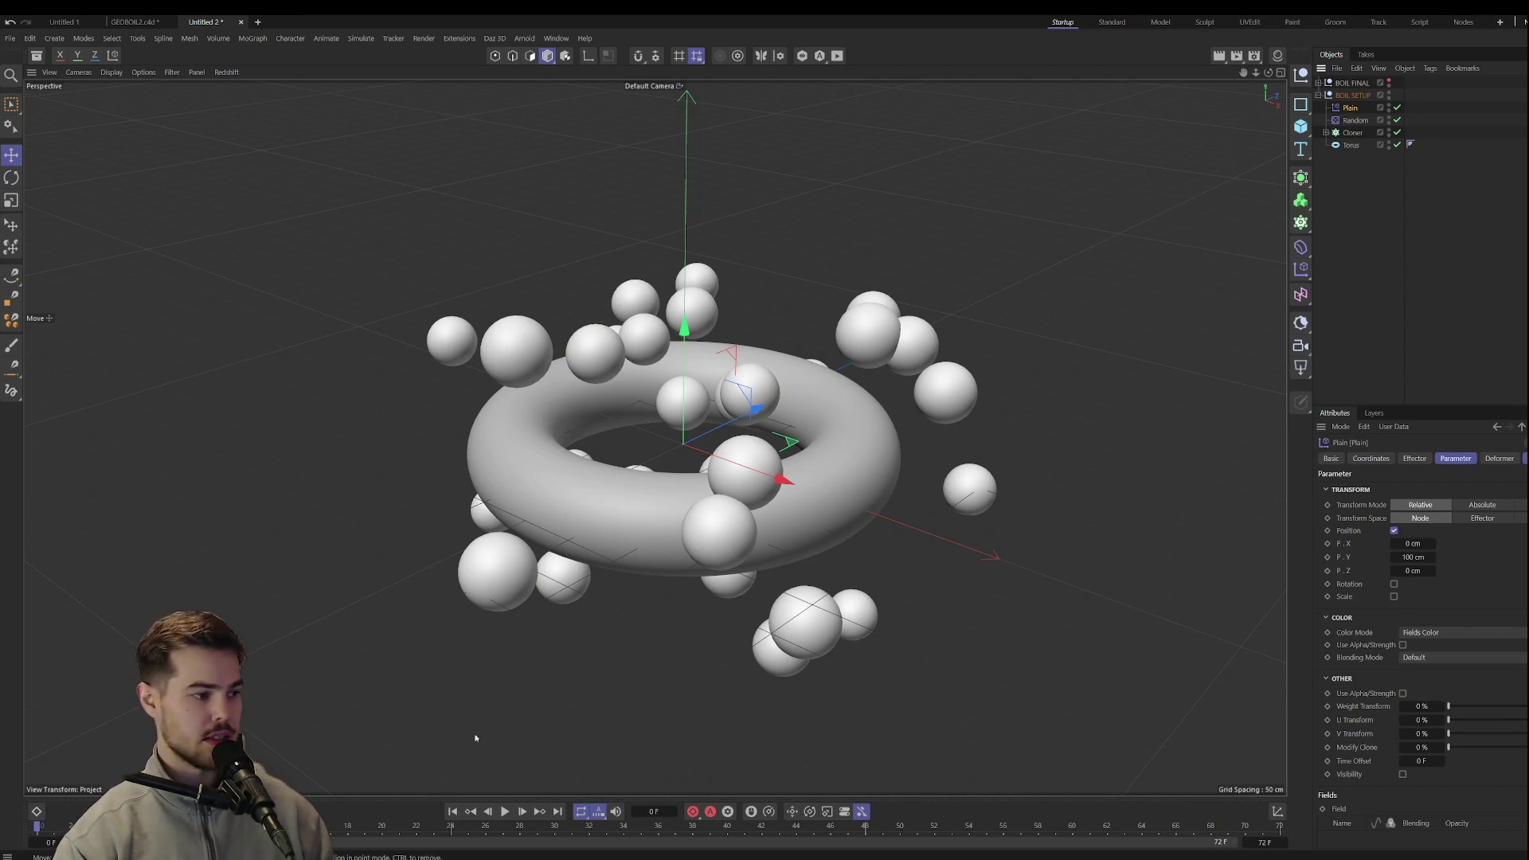
{"action": "left_click", "coordinate": [505, 811]}
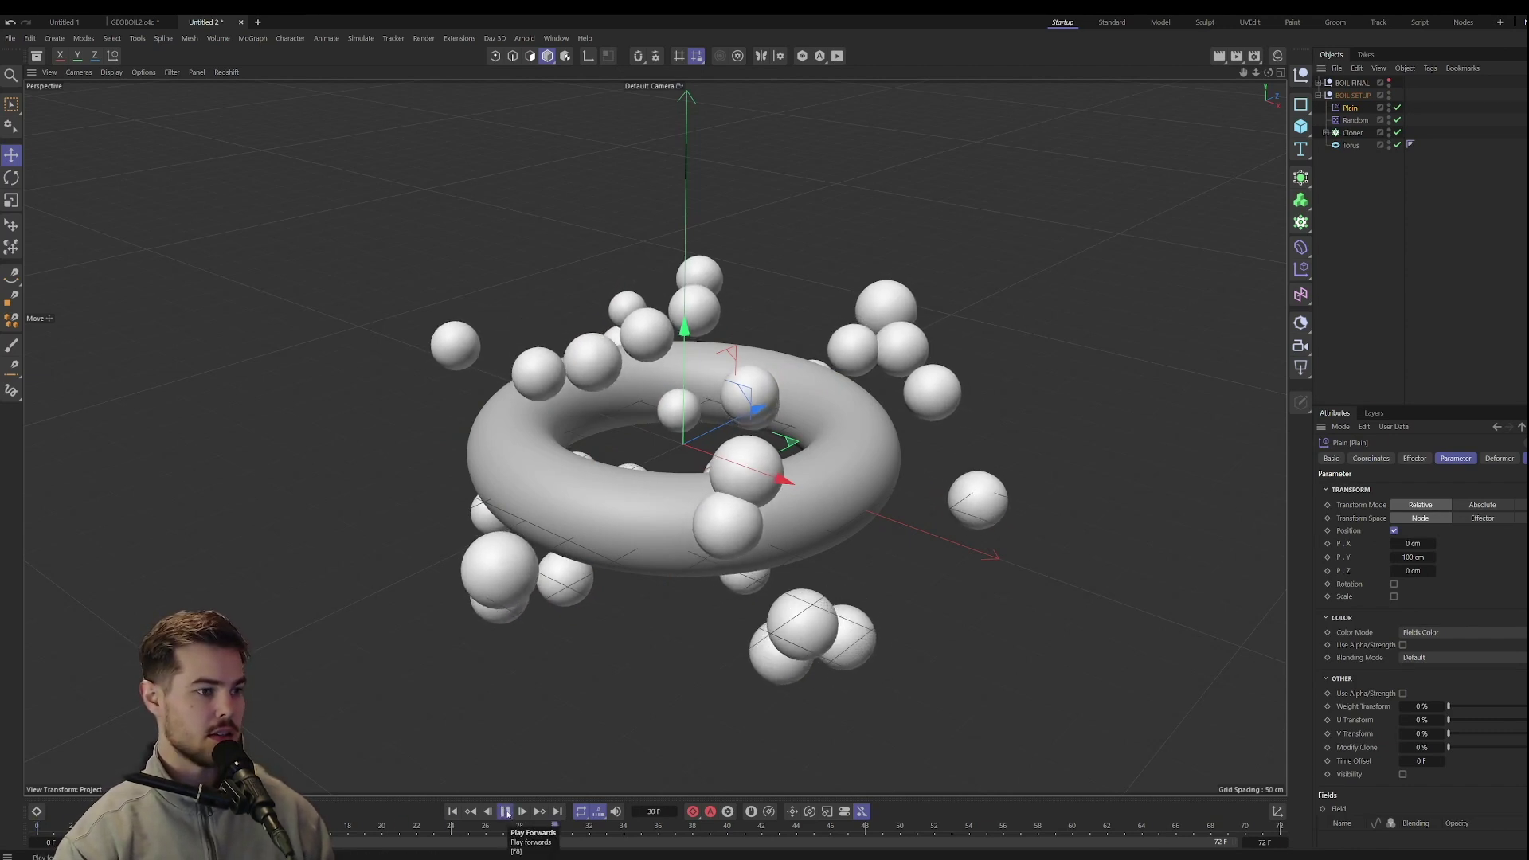
{"action": "left_click", "coordinate": [506, 812]}
{"action": "left_click", "coordinate": [1394, 530]}
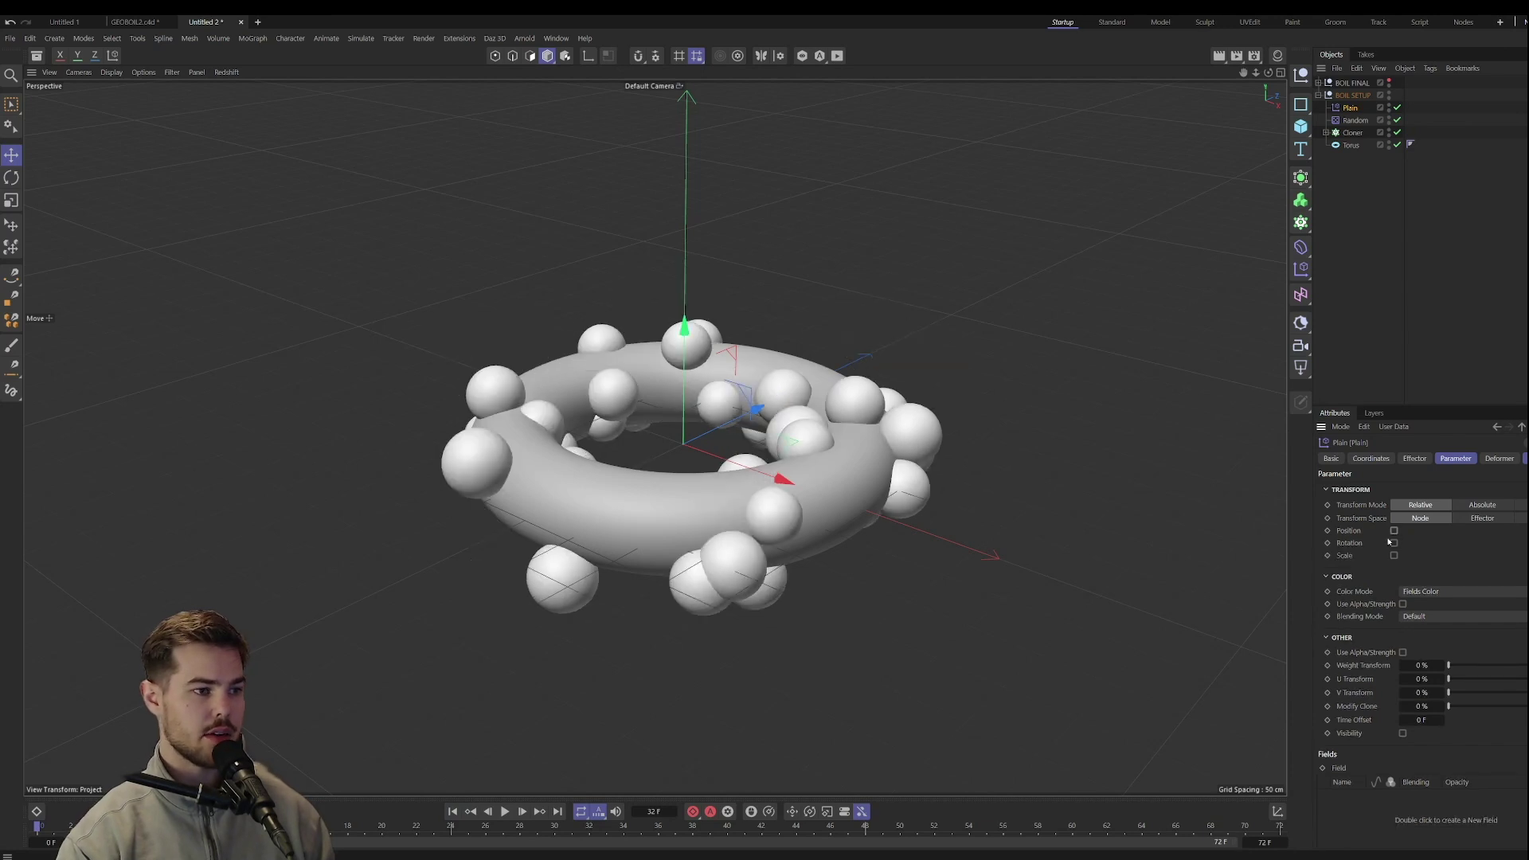
Add a Random Field to the Plain effector's fields and preview the animation.
{"action": "left_click", "coordinate": [1524, 458]}
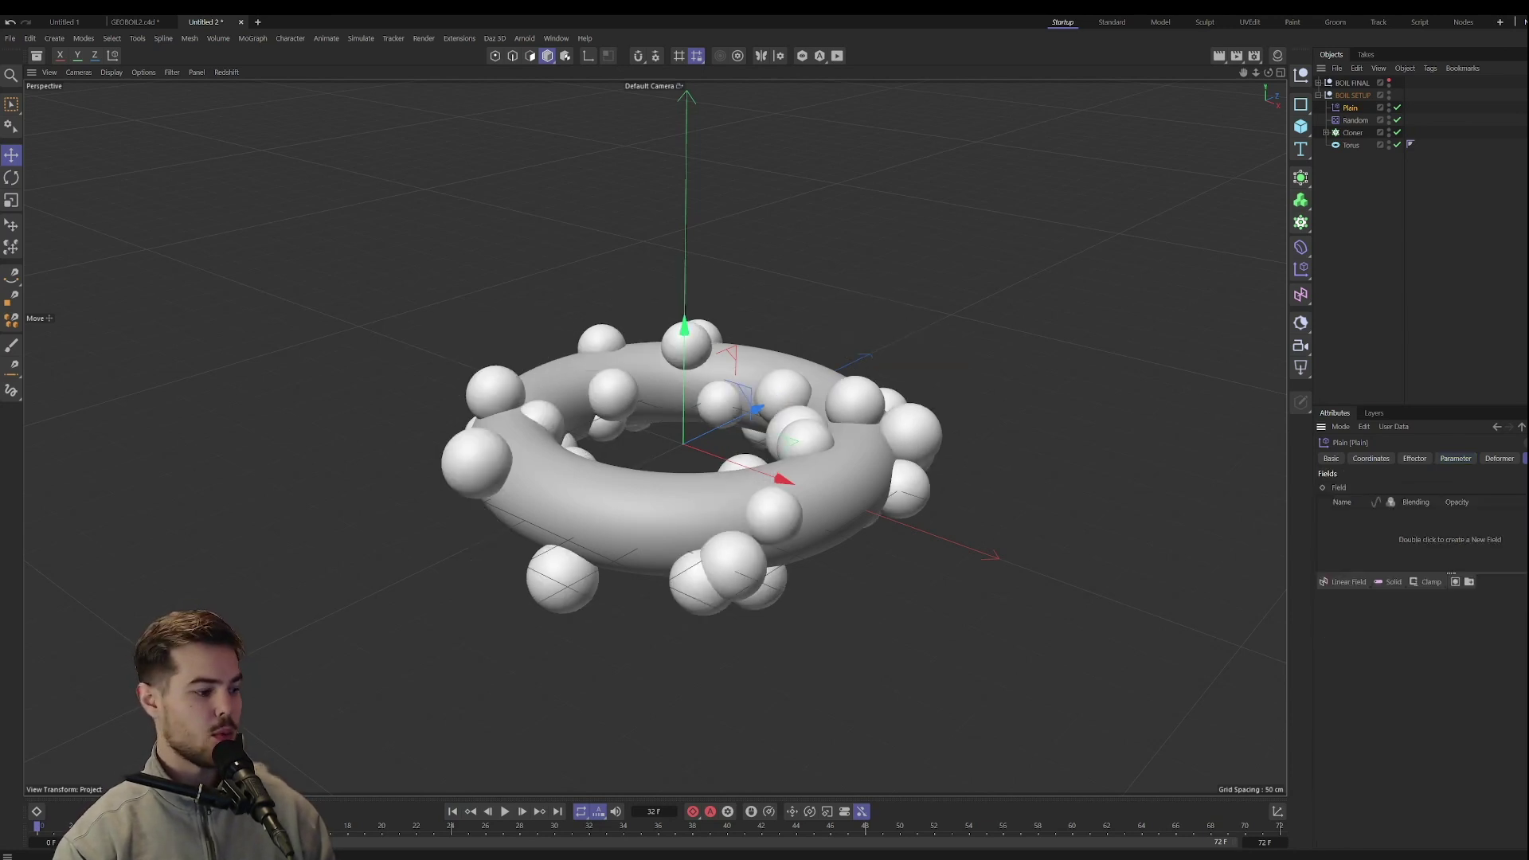
{"action": "left_click", "coordinate": [1364, 584]}
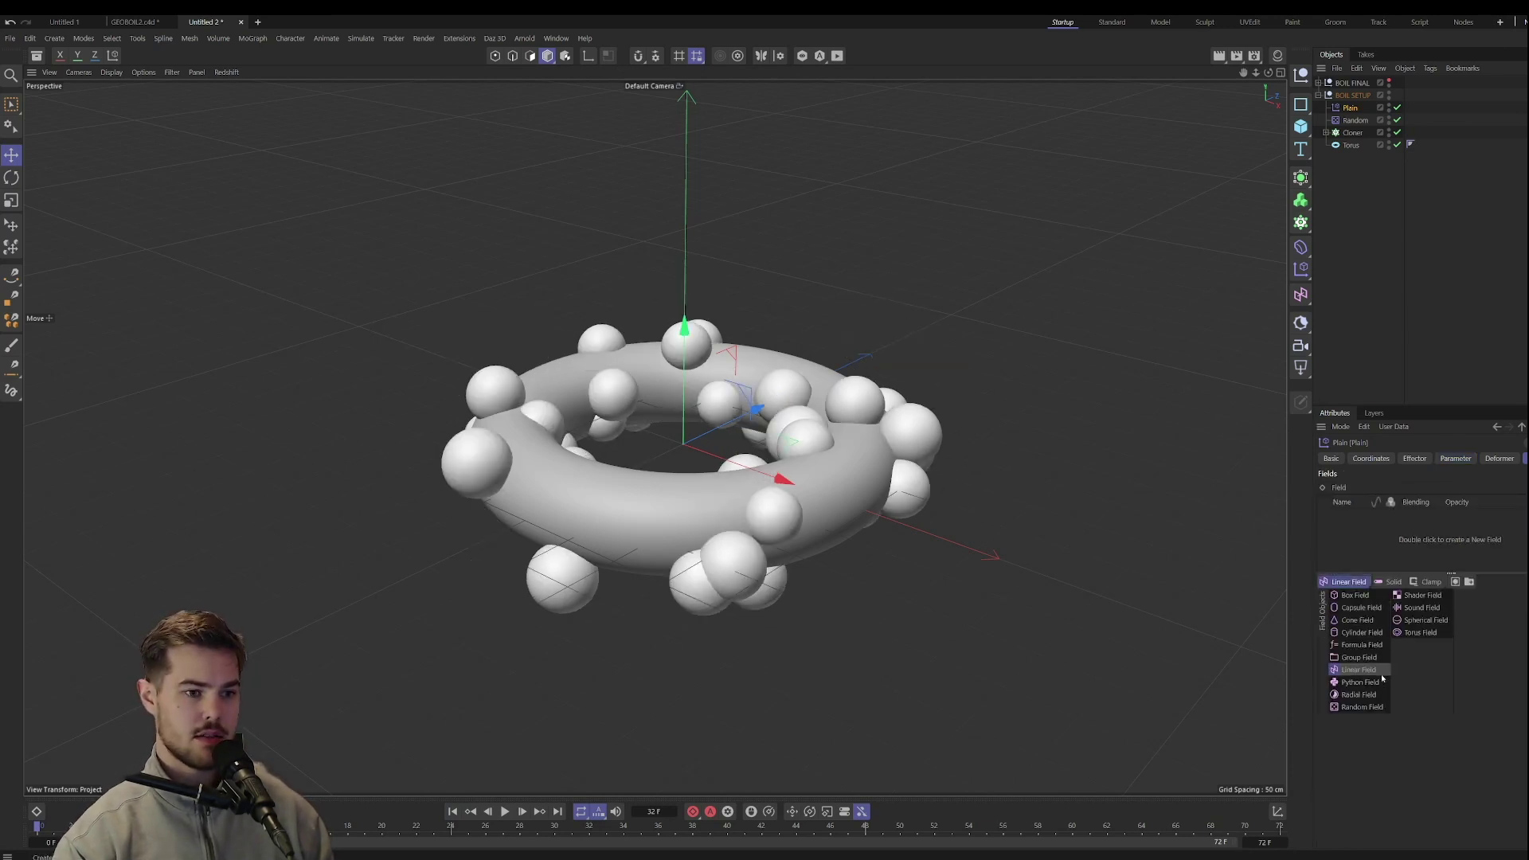
{"action": "left_click", "coordinate": [1361, 698]}
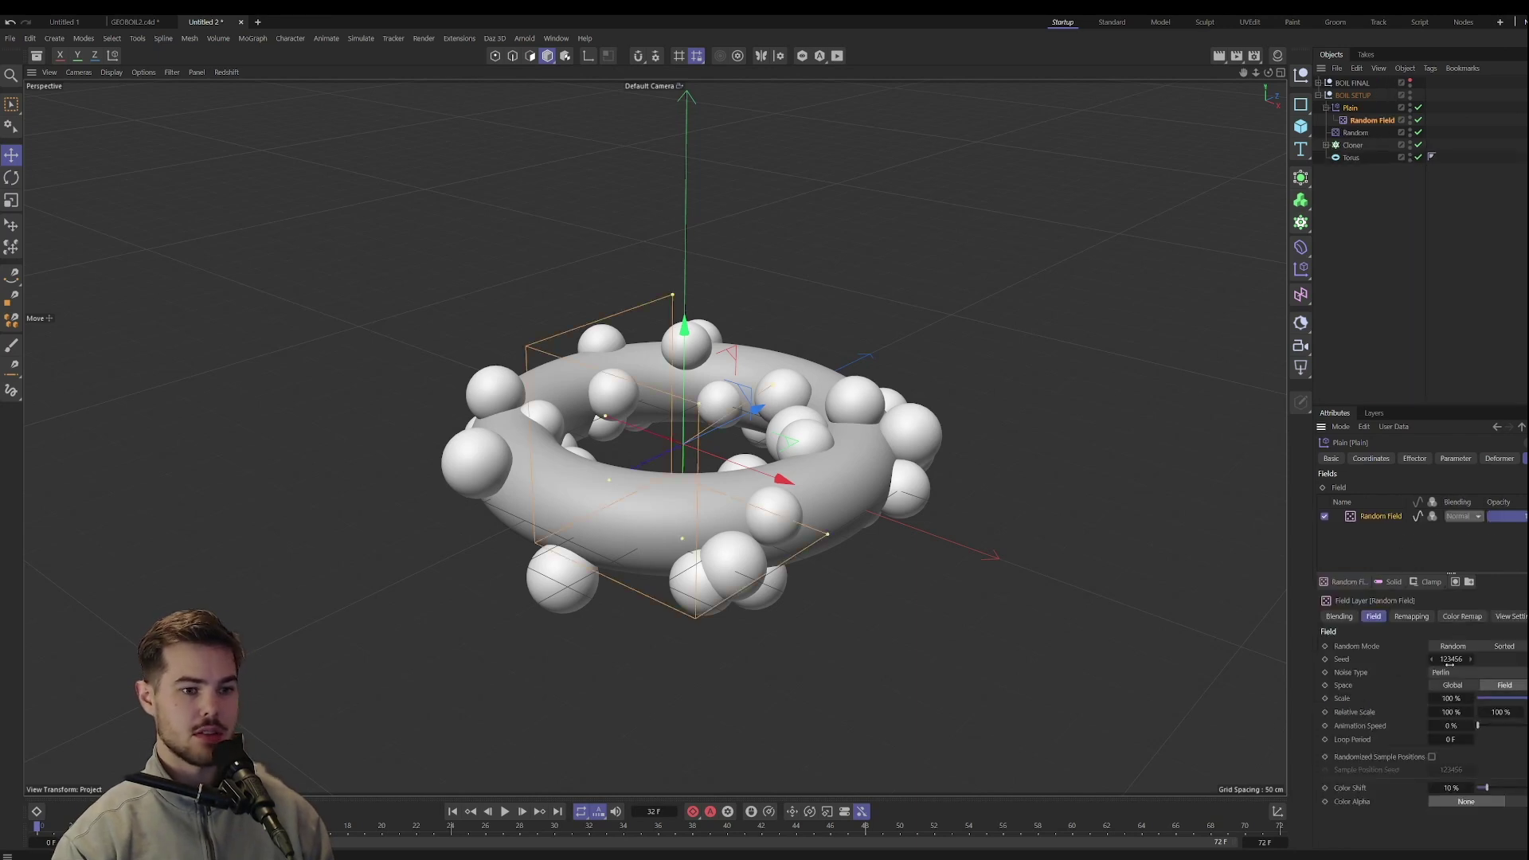
{"action": "left_click", "coordinate": [506, 811]}
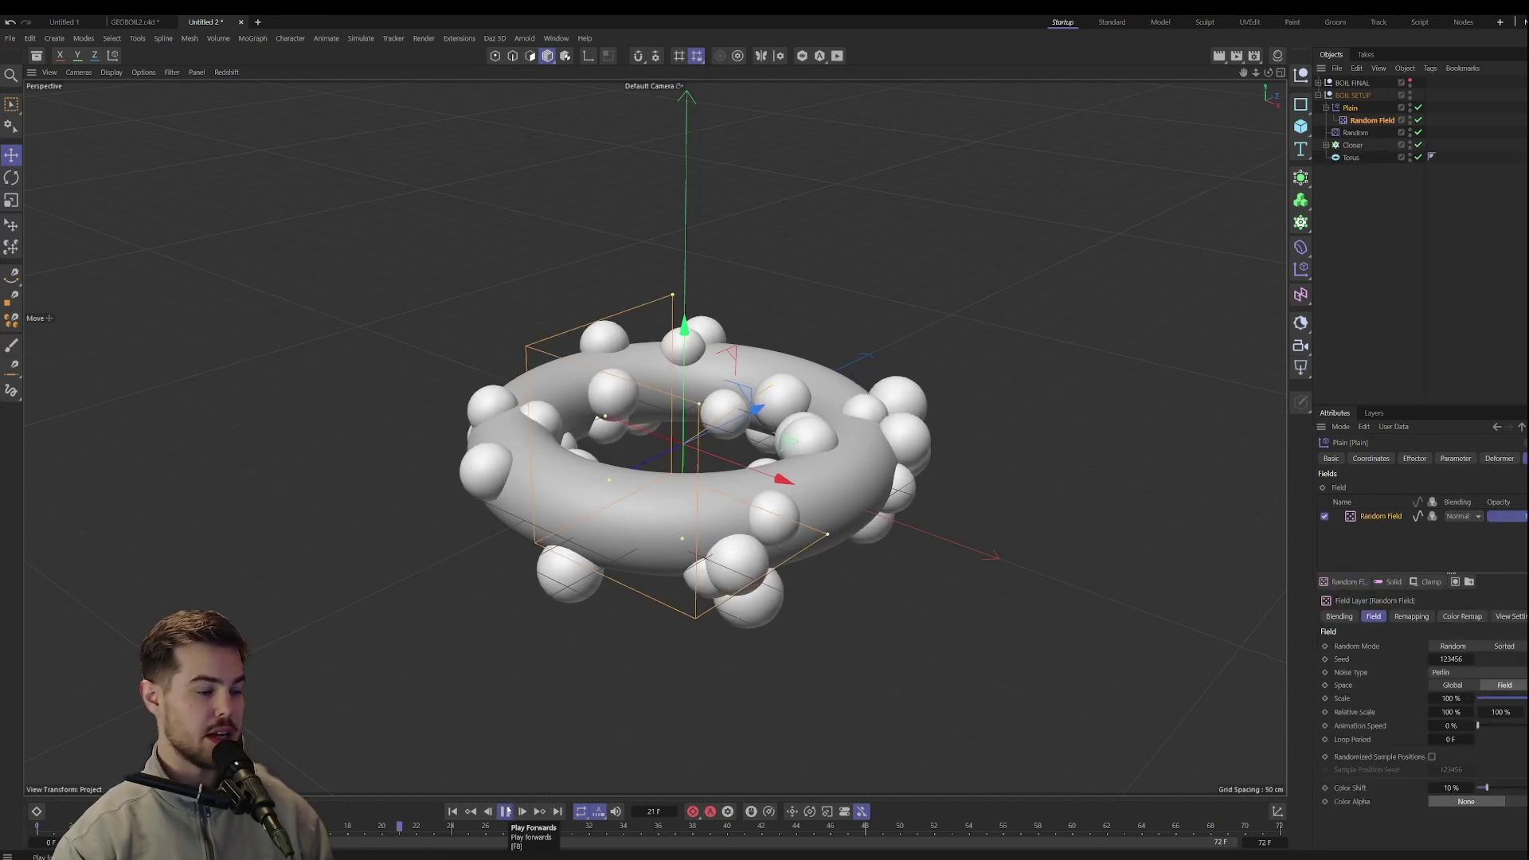
{"action": "left_click", "coordinate": [506, 812]}
Enable uniform scale on the Plain effector with a value of -1, and preview the animation.
{"action": "left_click", "coordinate": [1415, 458]}
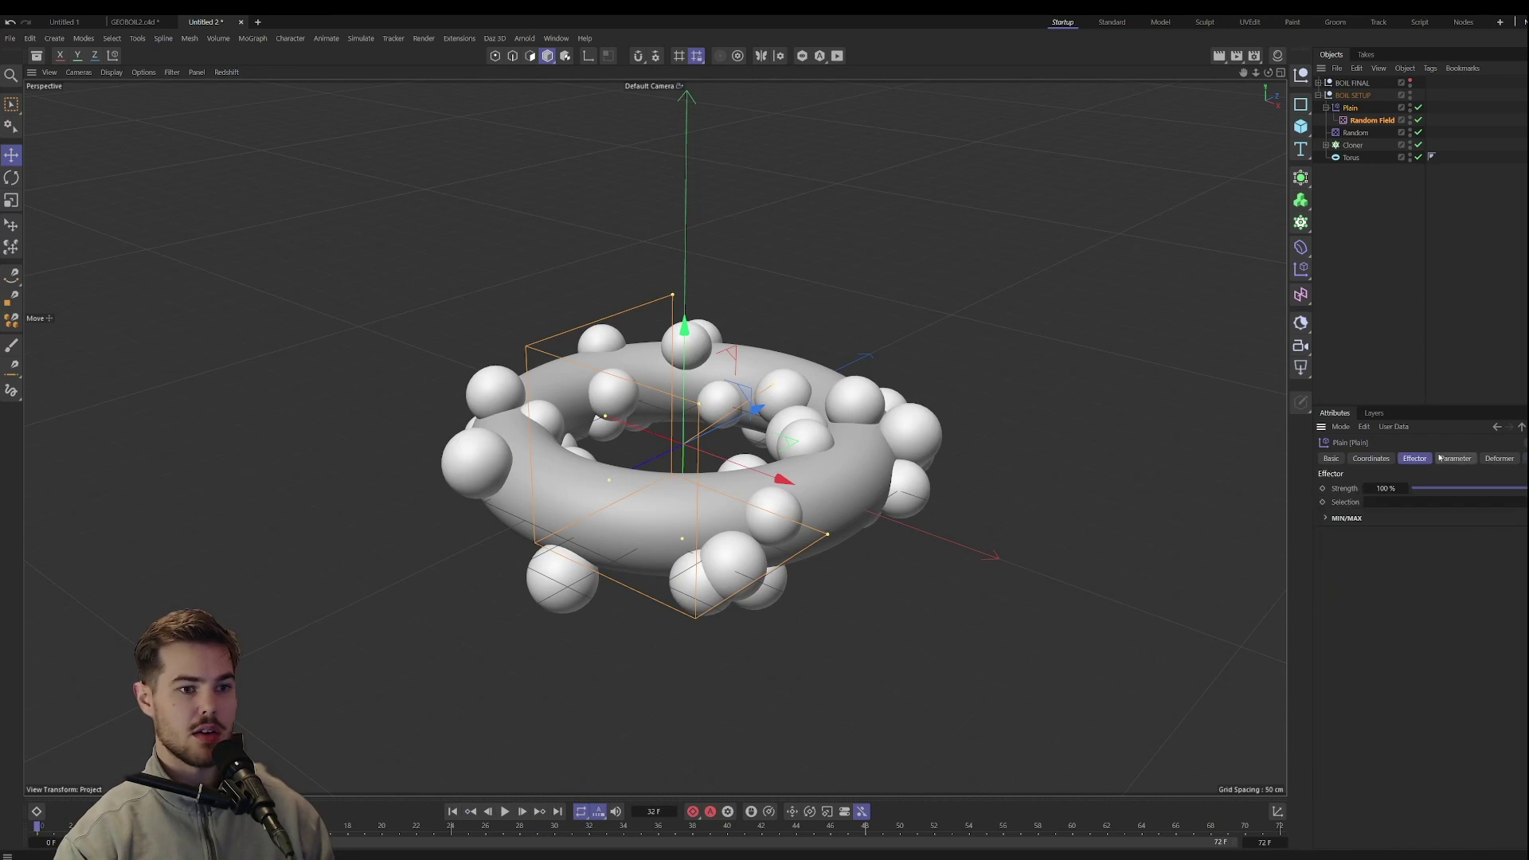
{"action": "left_click", "coordinate": [1456, 459]}
{"action": "left_click", "coordinate": [1394, 555]}
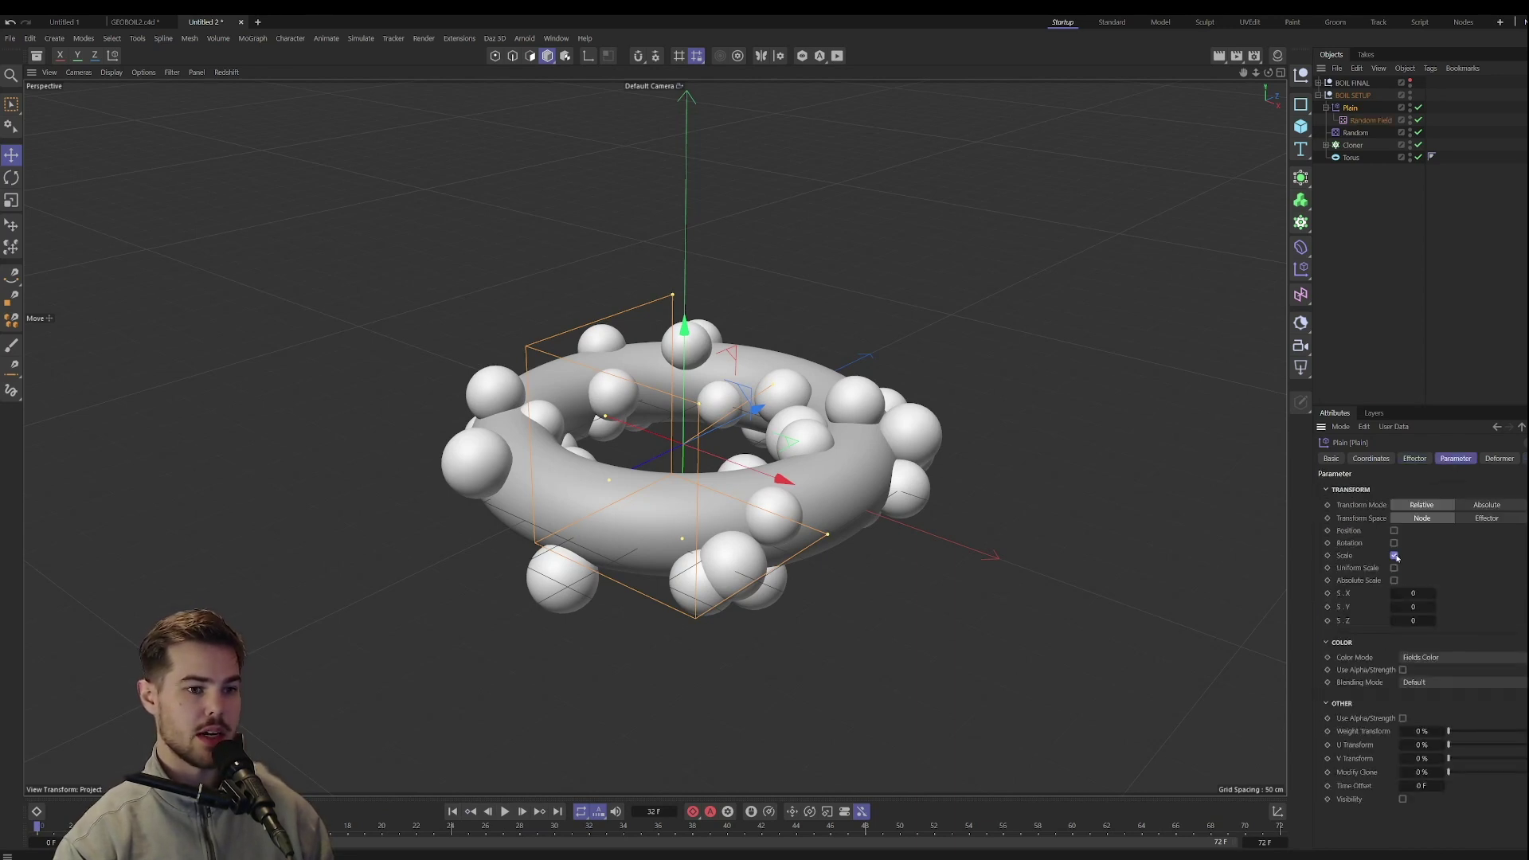
{"action": "left_click", "coordinate": [1393, 568]}
{"action": "left_click", "coordinate": [1415, 593]}
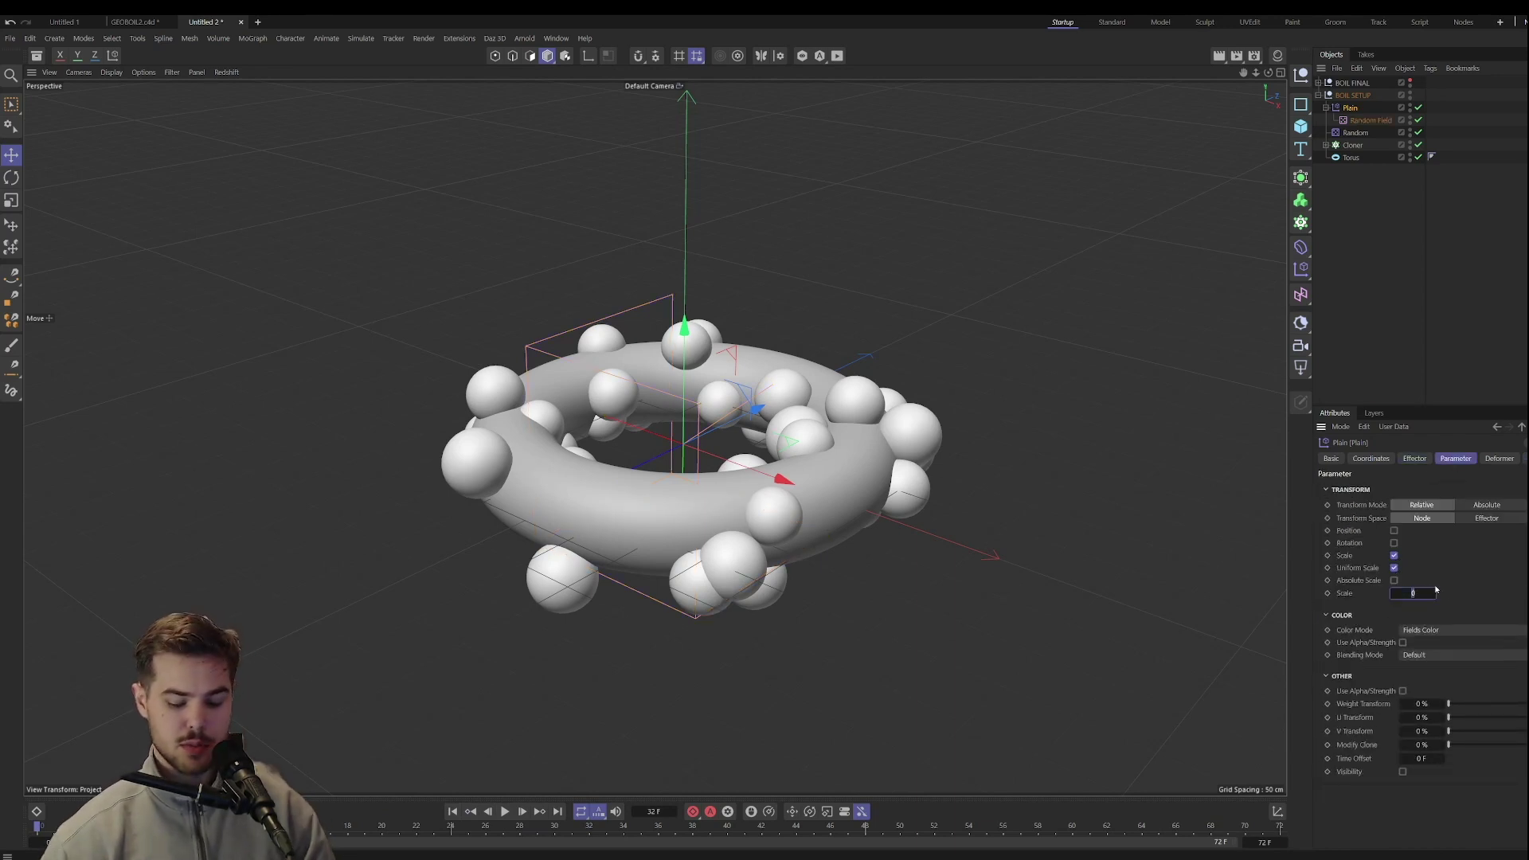
{"action": "type", "text": "-1"}
{"action": "key", "text": "Return"}
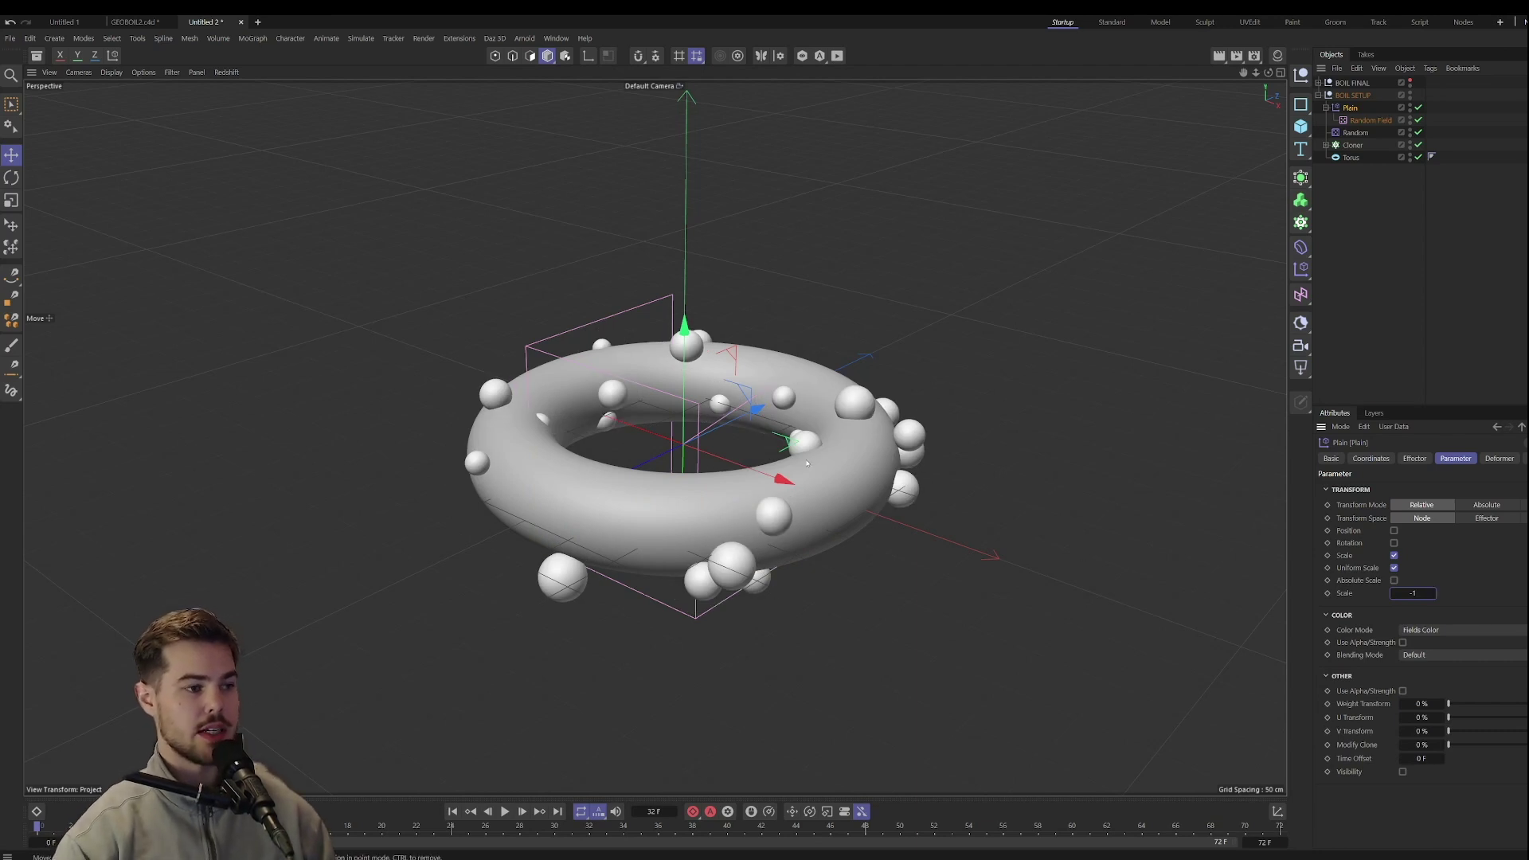
{"action": "left_click", "coordinate": [505, 812]}
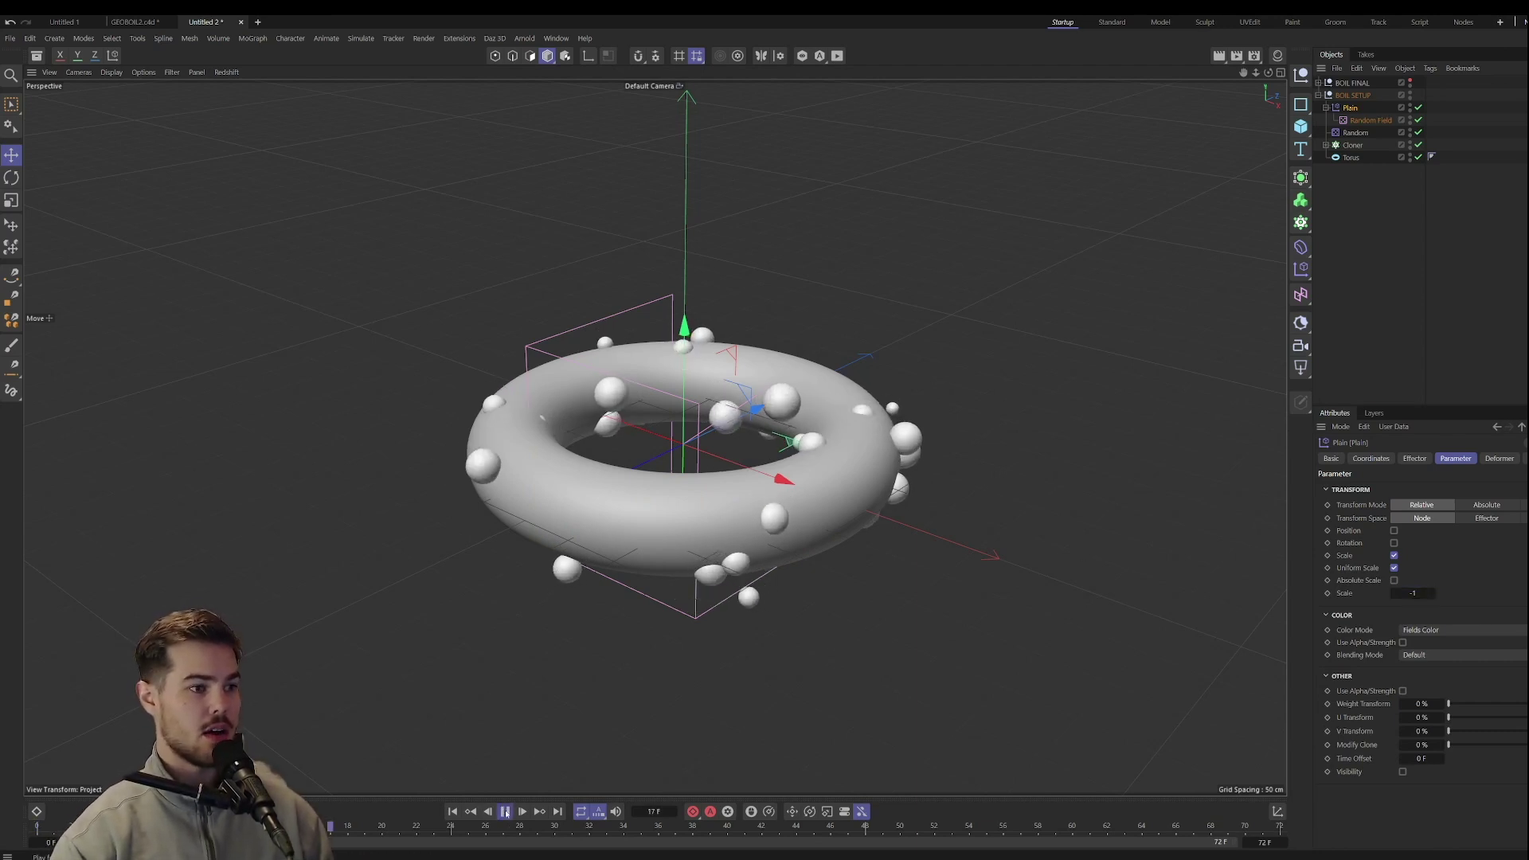
{"action": "left_click", "coordinate": [505, 811]}
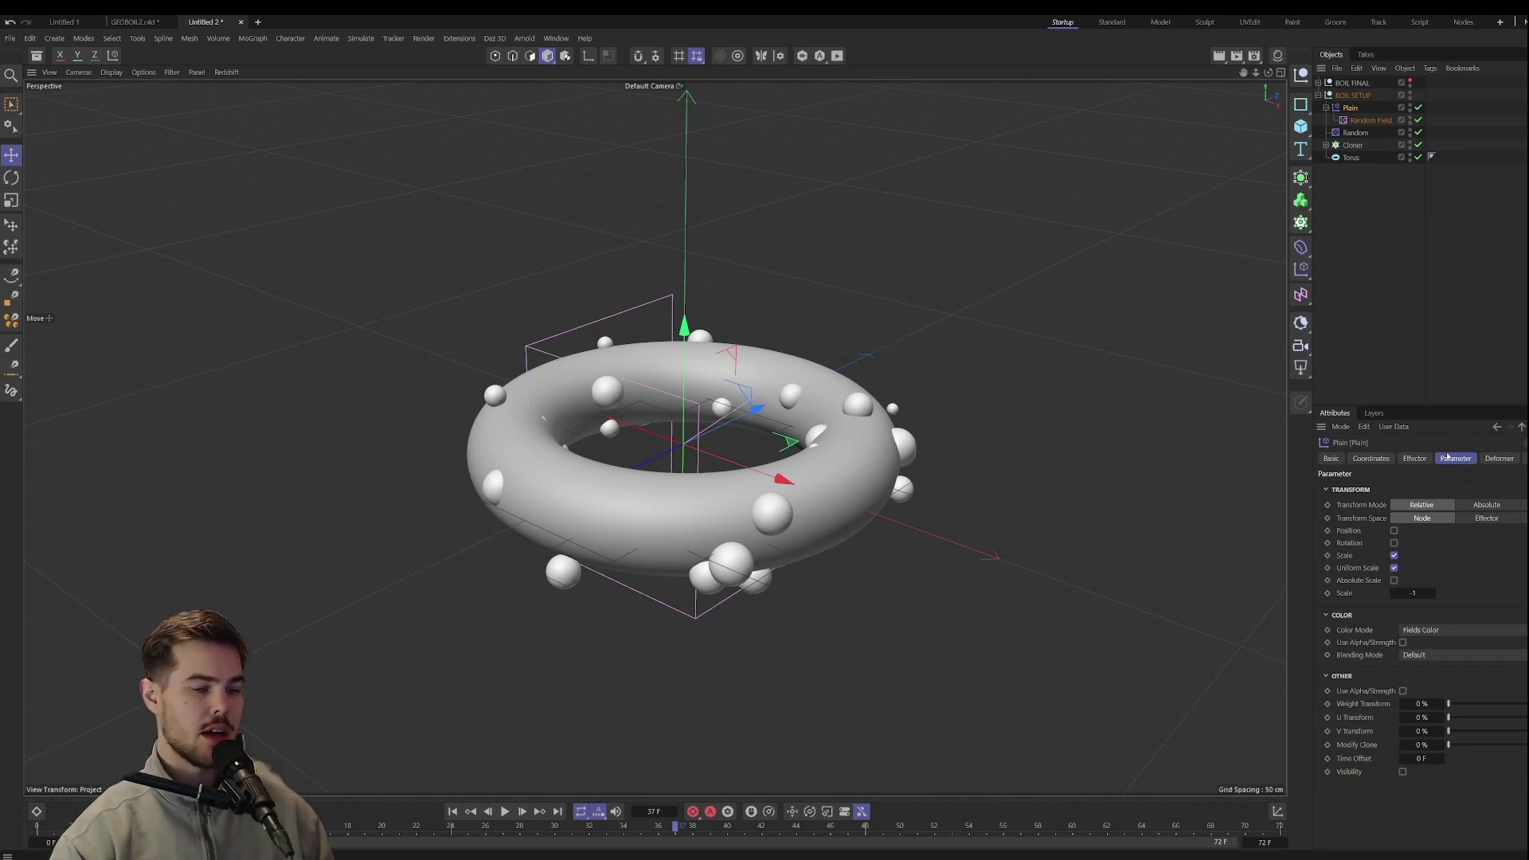
Turn off uniform scale and scale on the Random effector, keeping only its position variation.
{"action": "left_click", "coordinate": [1357, 132]}
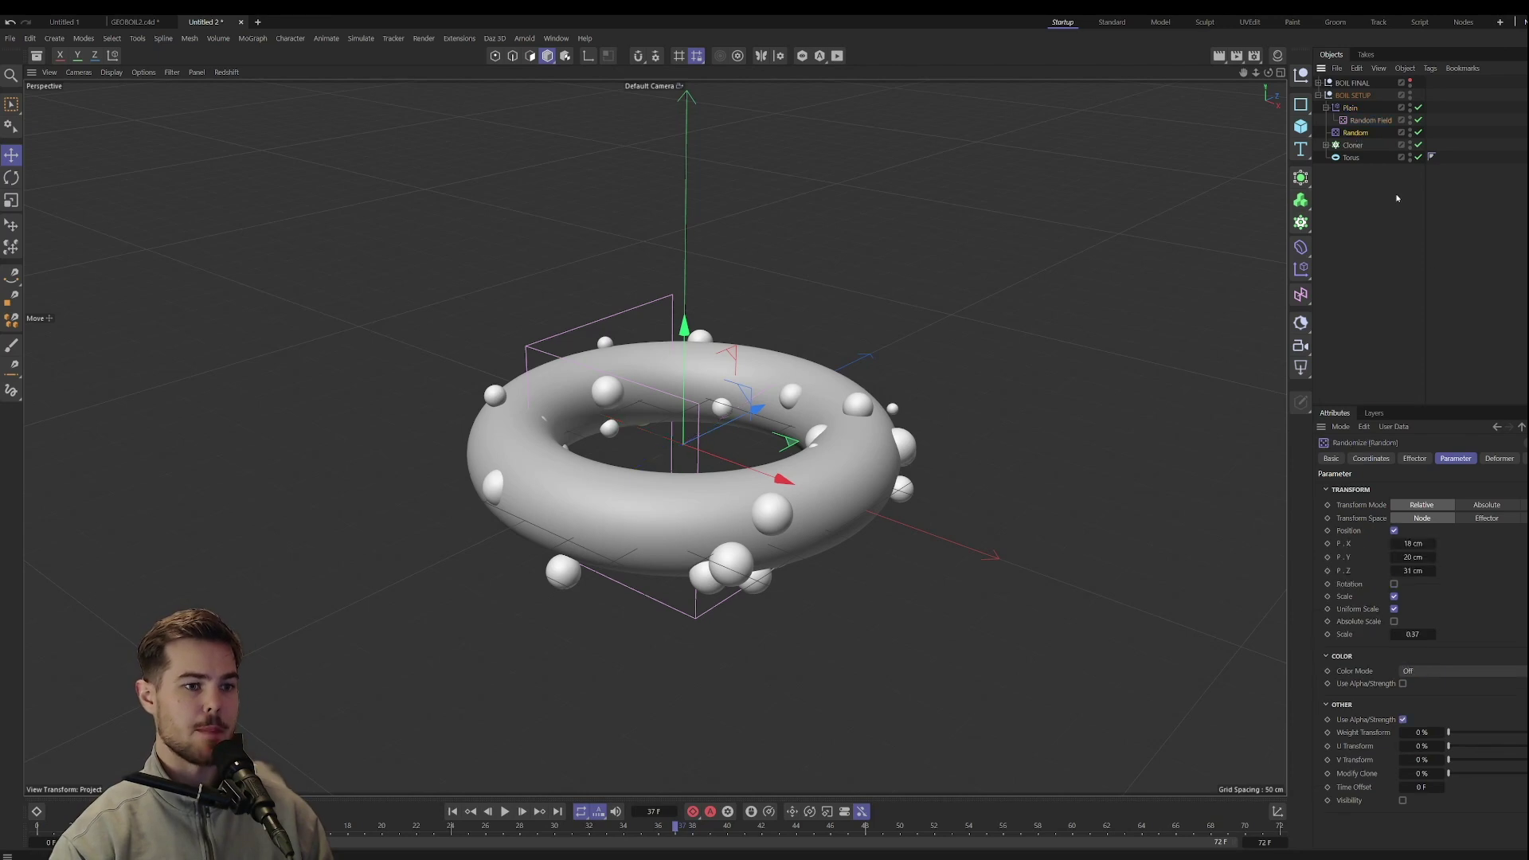
{"action": "left_click", "coordinate": [1395, 610]}
{"action": "left_click", "coordinate": [1395, 597]}
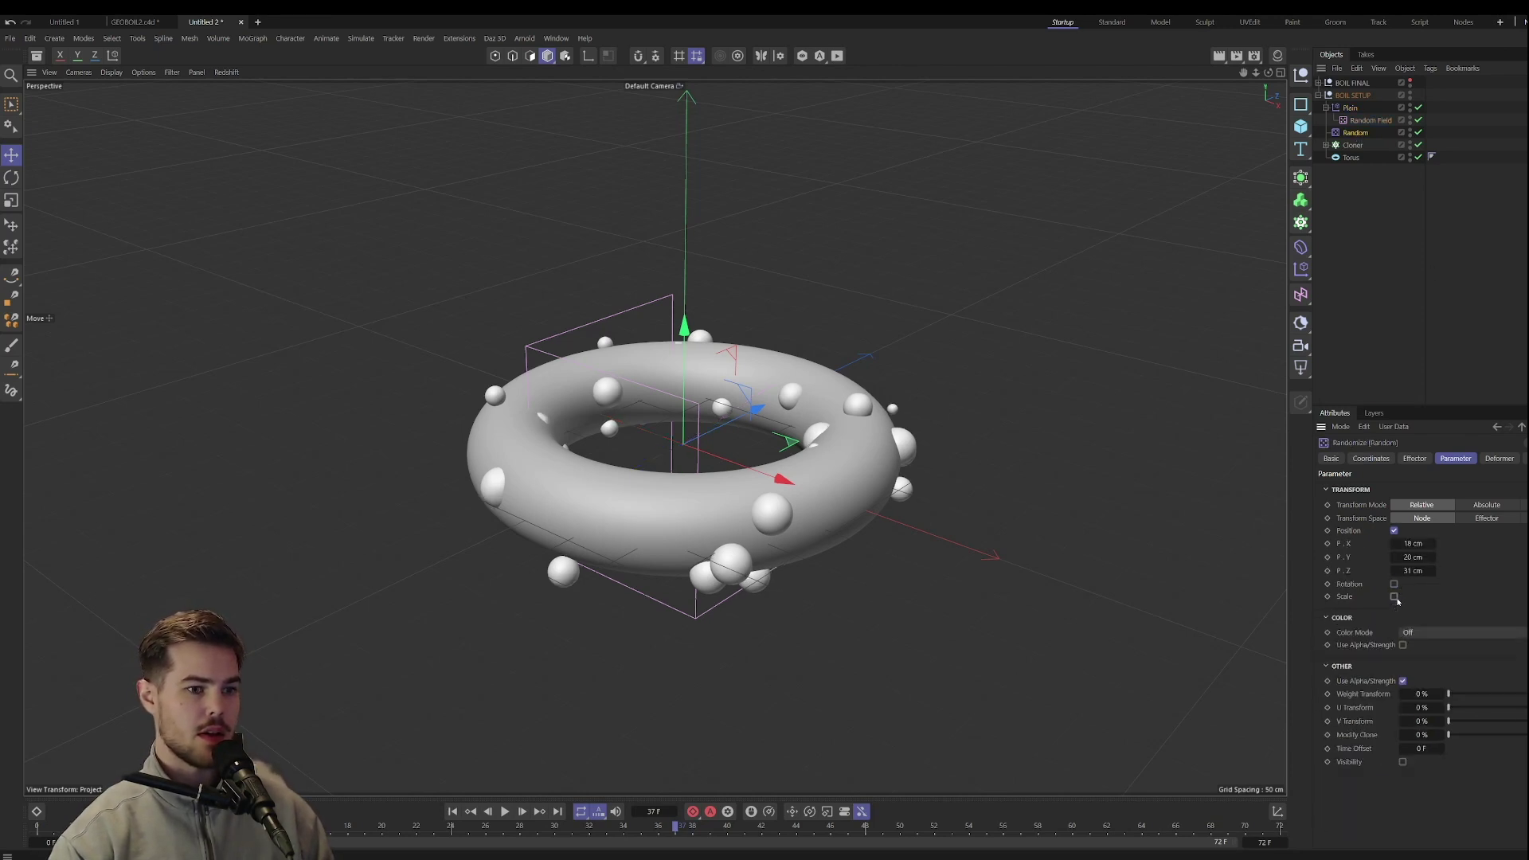
Enable scale with uniform scale on the Random effector, and preview the animation with the Plain effector's fields open.
{"action": "left_click", "coordinate": [1395, 597]}
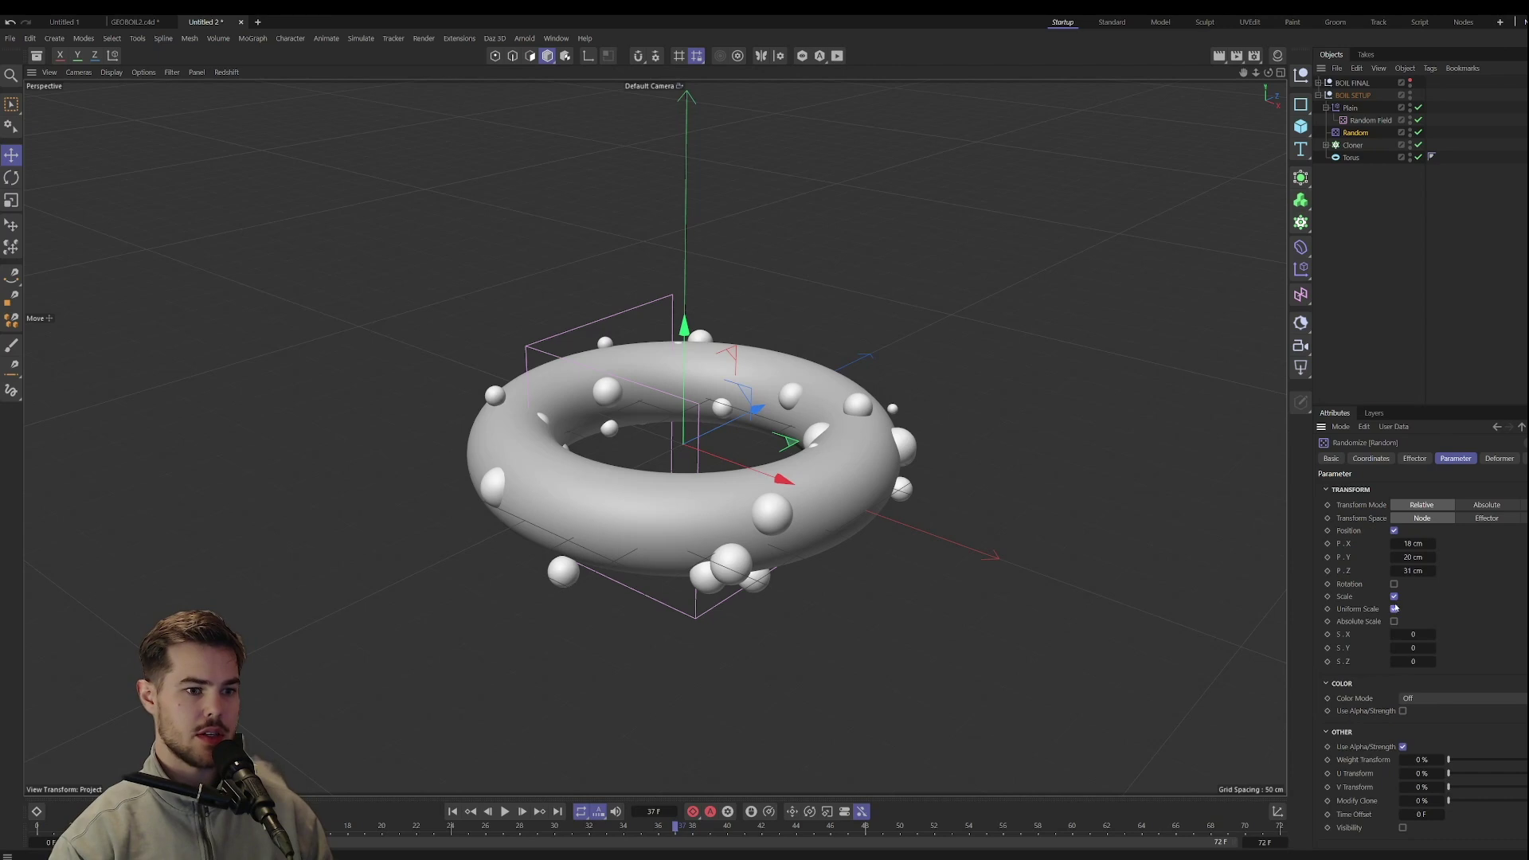
{"action": "left_click", "coordinate": [1394, 609]}
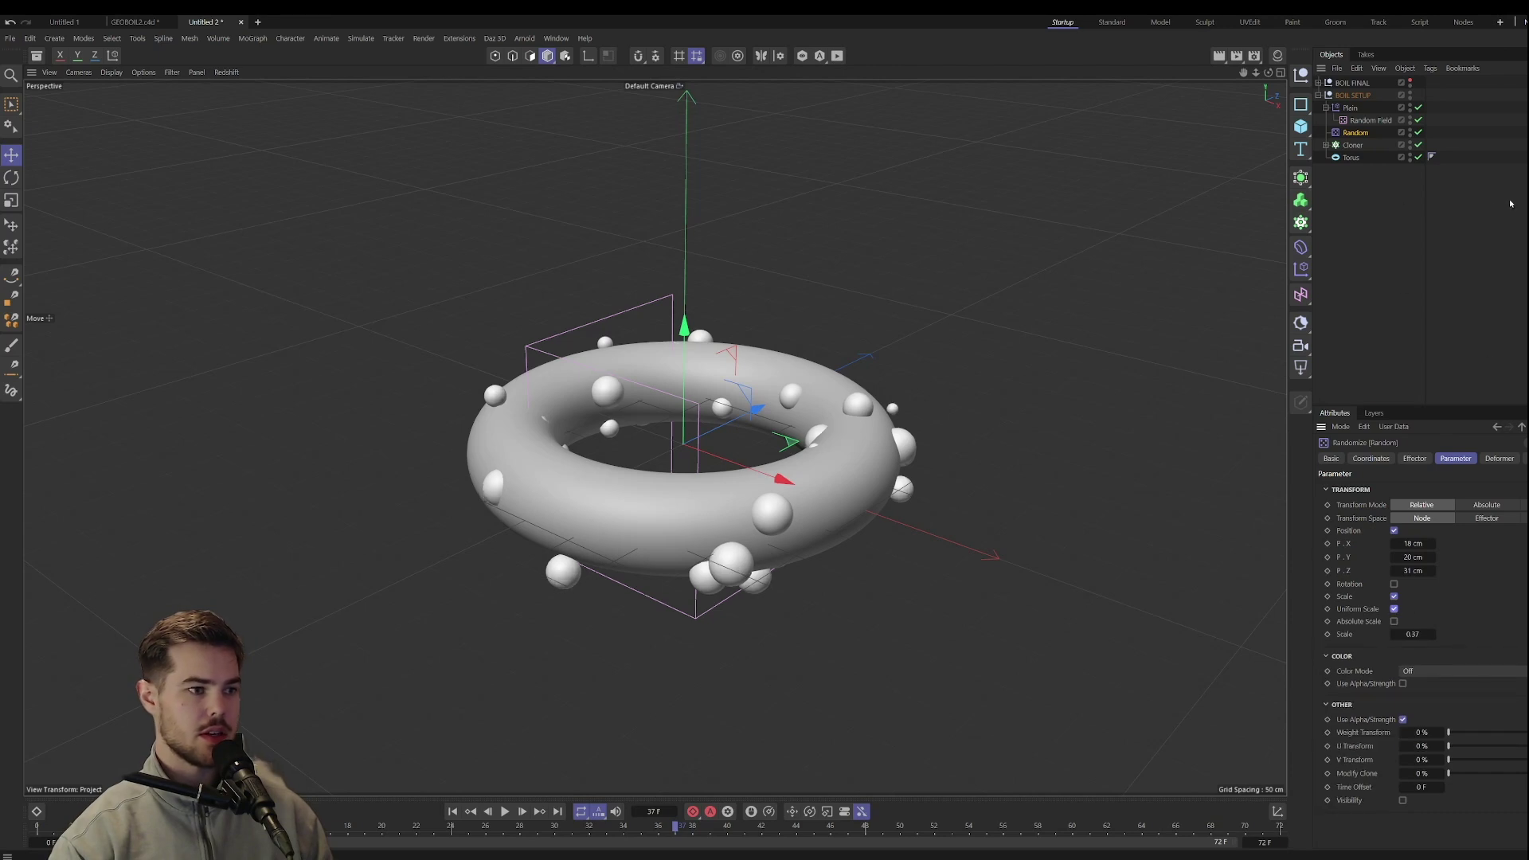
{"action": "left_click", "coordinate": [1354, 107]}
{"action": "left_click", "coordinate": [1525, 458]}
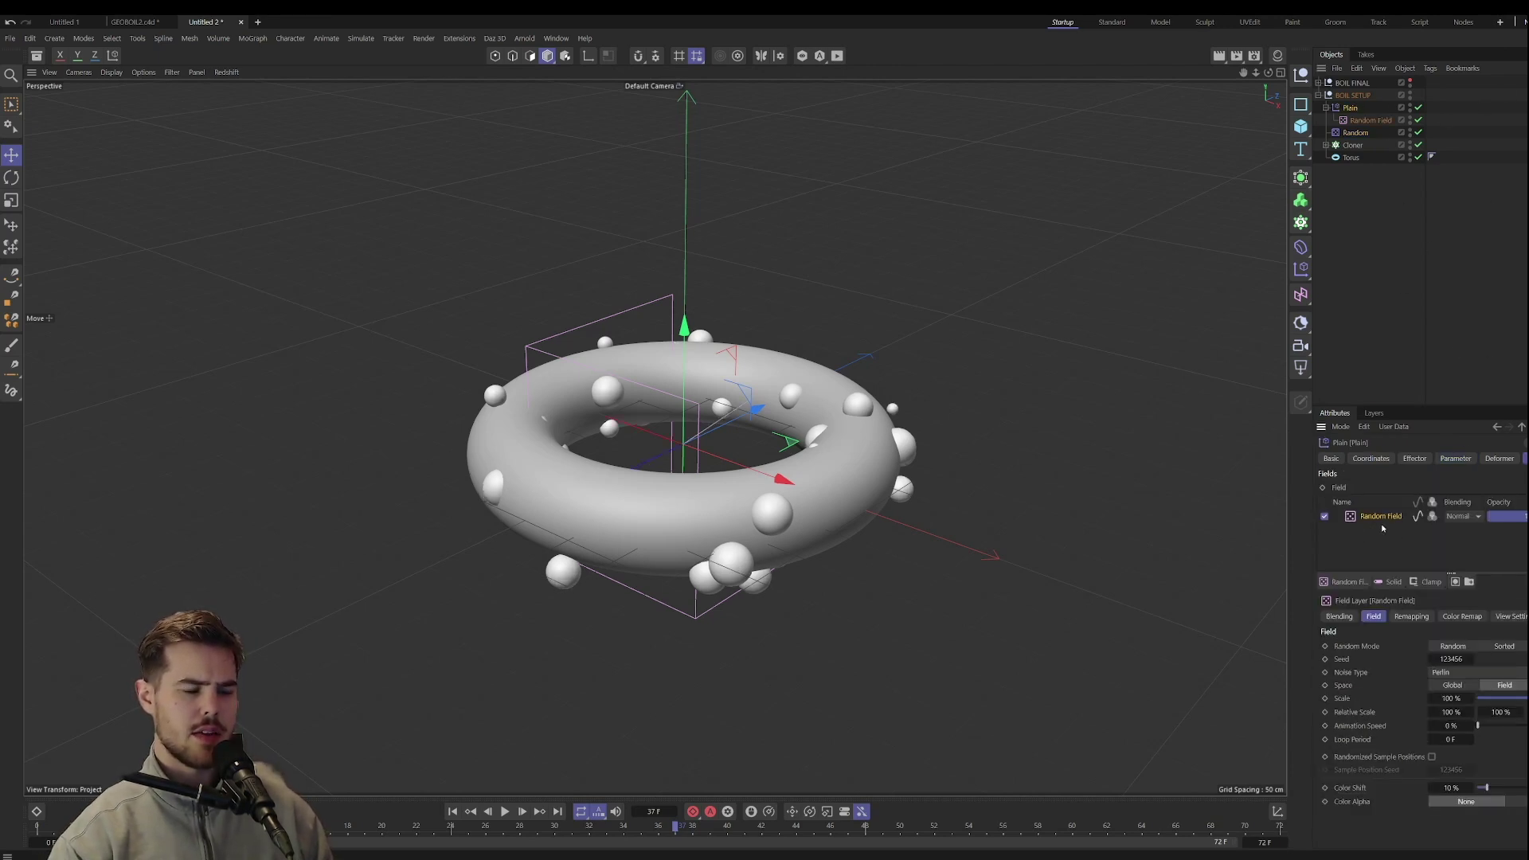
{"action": "left_click", "coordinate": [452, 811]}
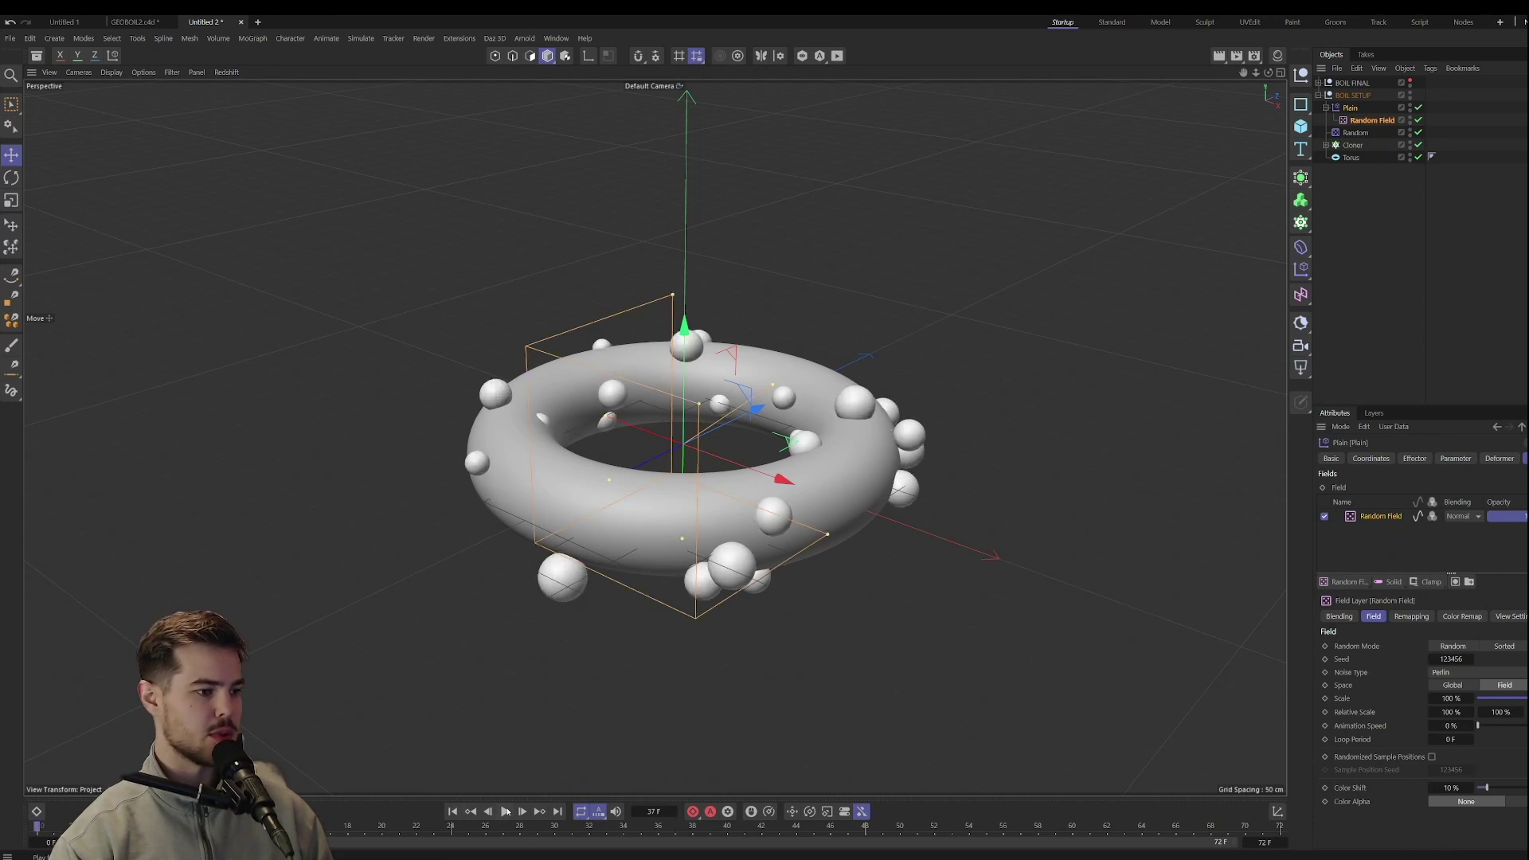
{"action": "left_click", "coordinate": [505, 812]}
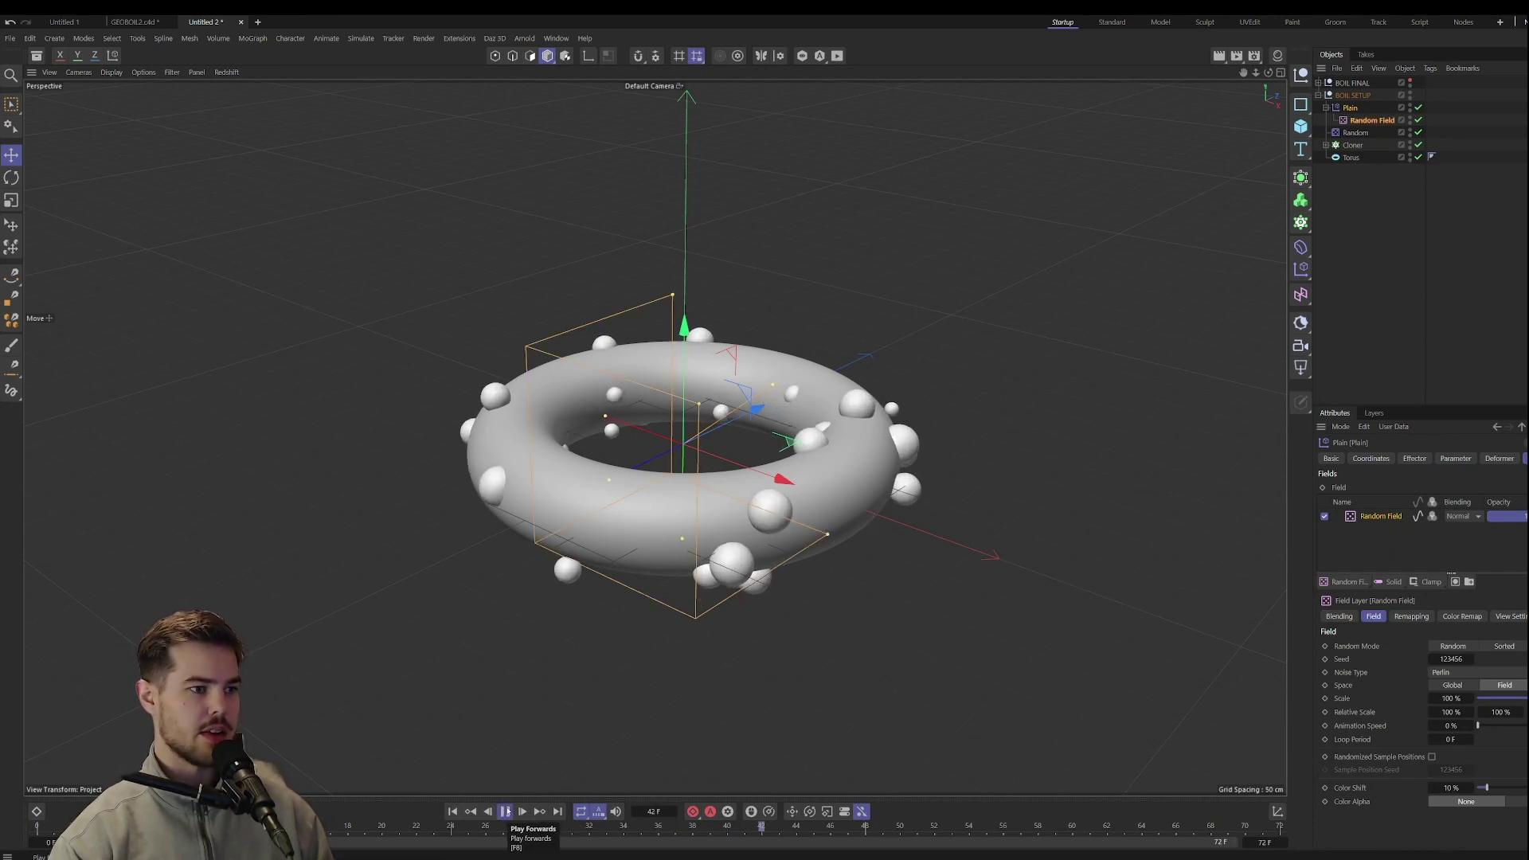
{"action": "left_click", "coordinate": [506, 812]}
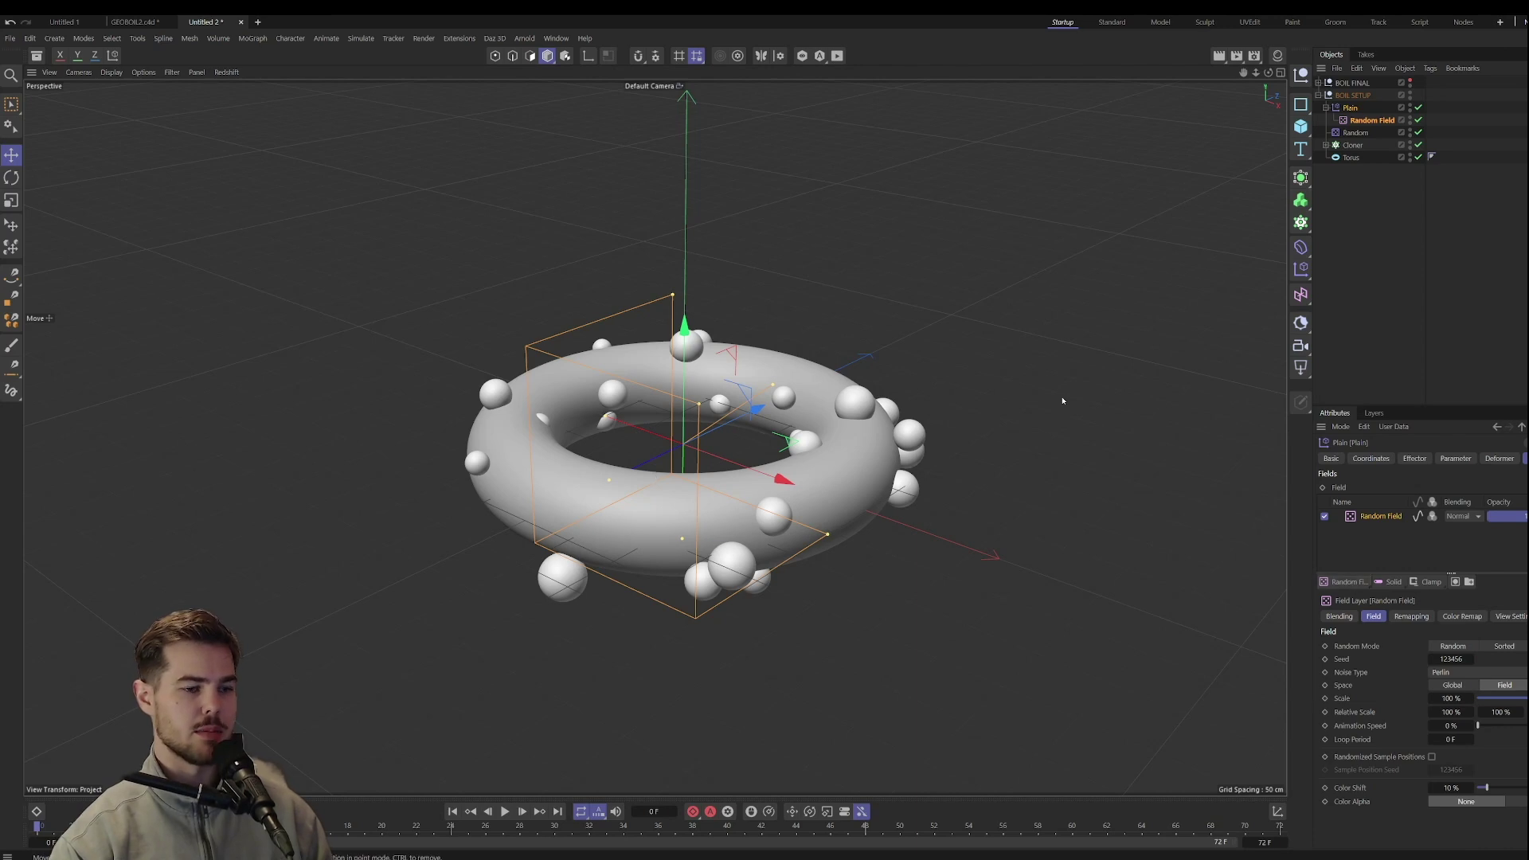
Add a Curve modifier layer above the Random Field in the Plain effector's fields and preview the animation.
{"action": "left_click", "coordinate": [1346, 582]}
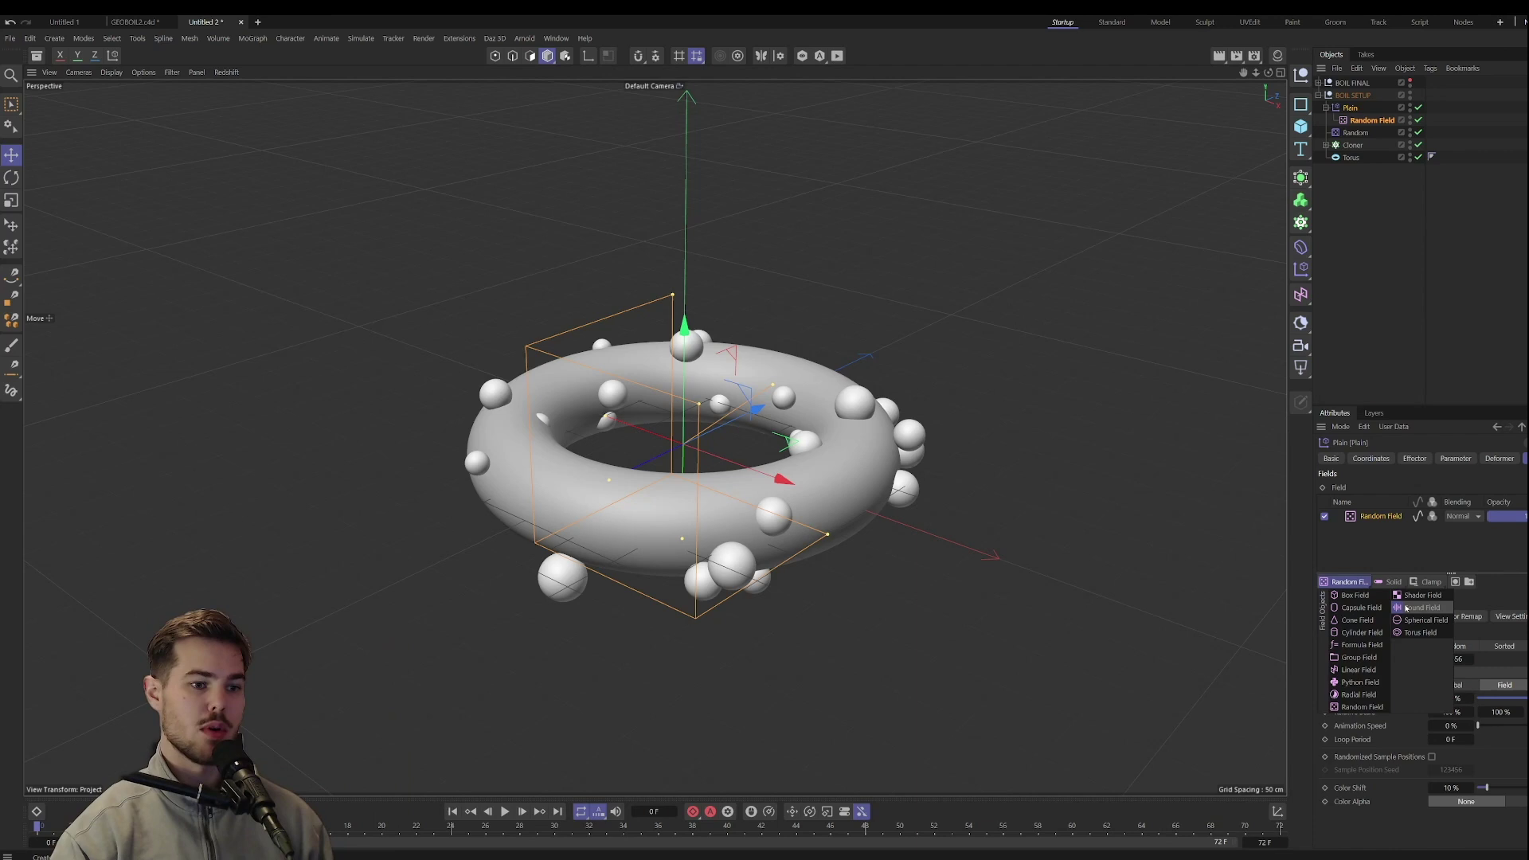
{"action": "left_click", "coordinate": [1432, 582]}
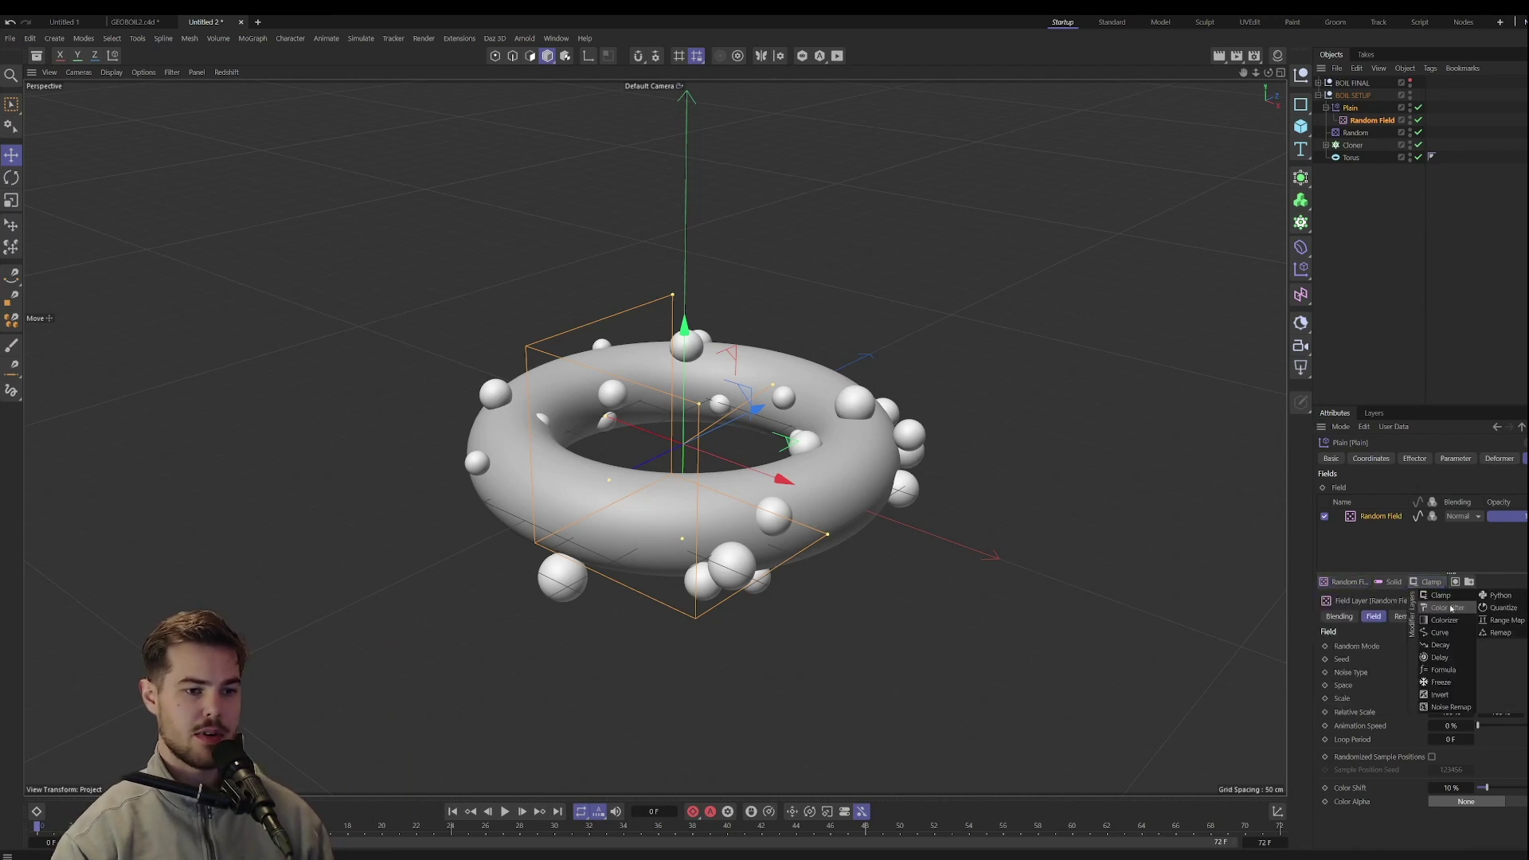
{"action": "left_click", "coordinate": [1440, 632]}
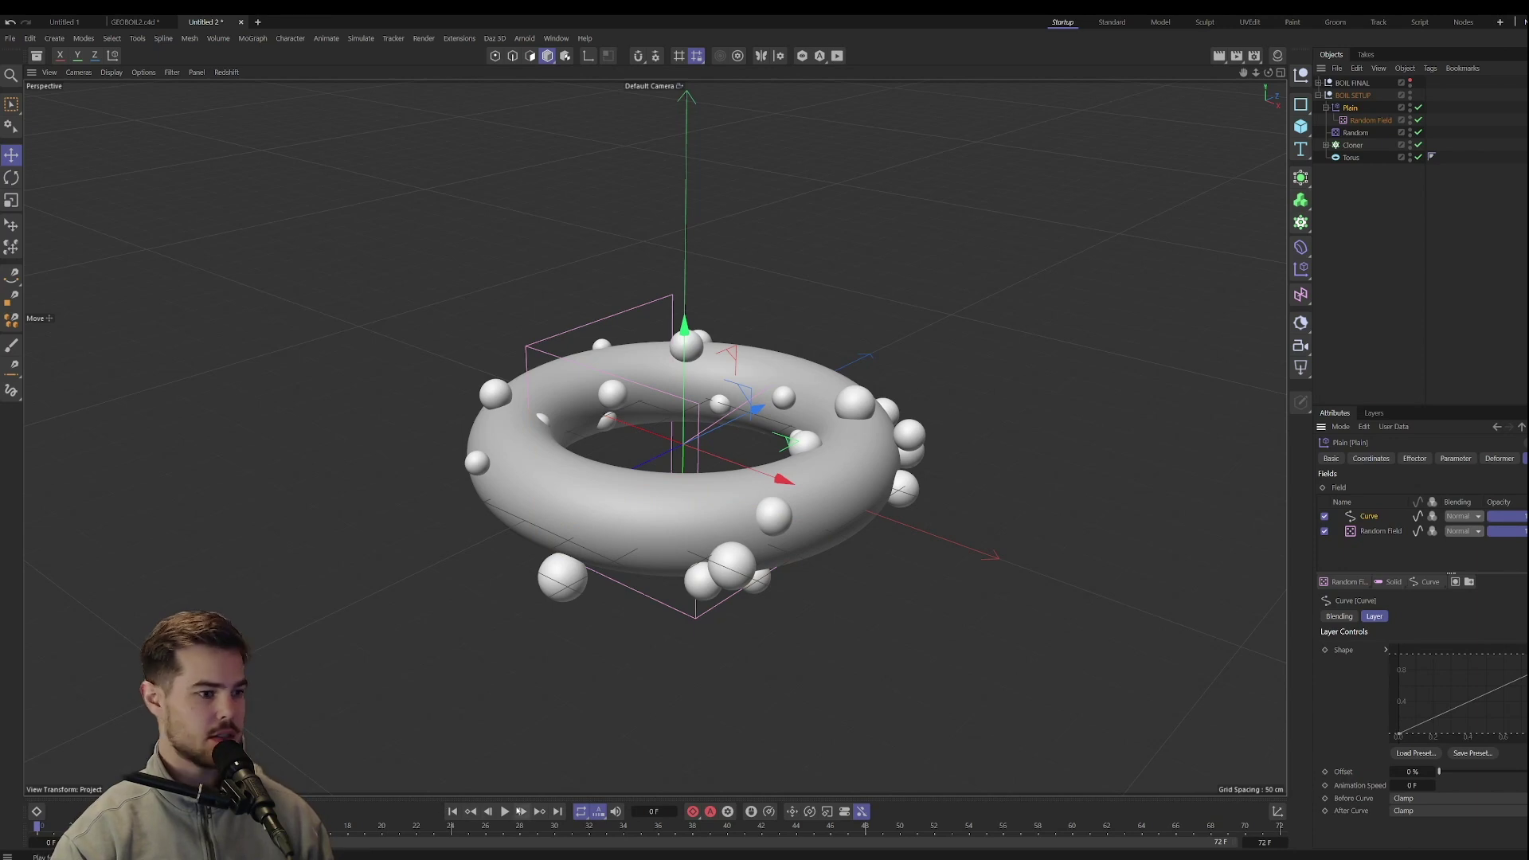
{"action": "left_click", "coordinate": [504, 812]}
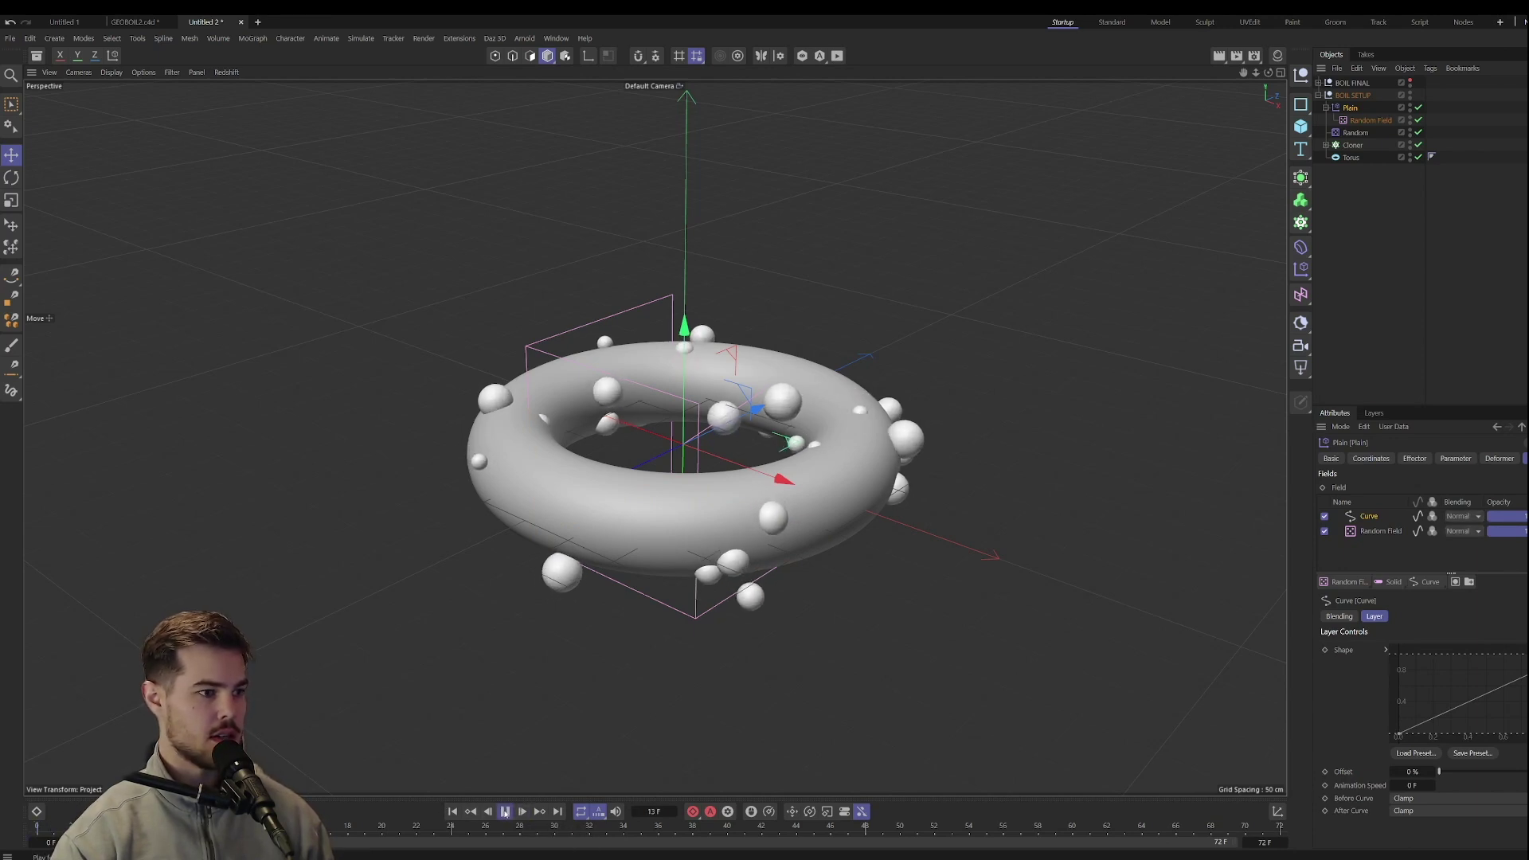
{"action": "left_click", "coordinate": [504, 812]}
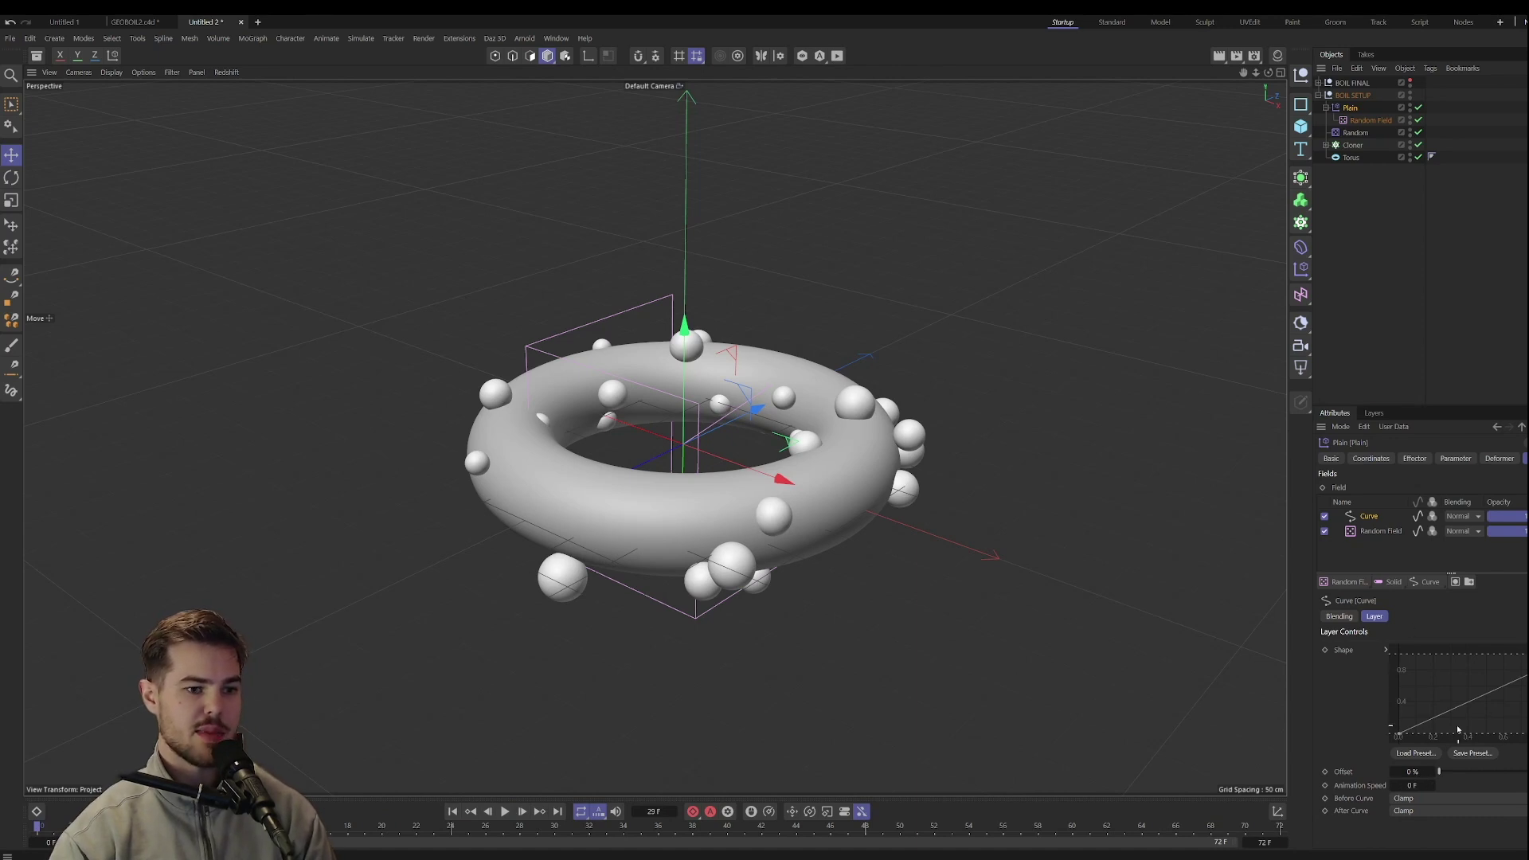
Load the Sine preset as the Curve layer's shape and preview the animation.
{"action": "left_click", "coordinate": [1425, 753]}
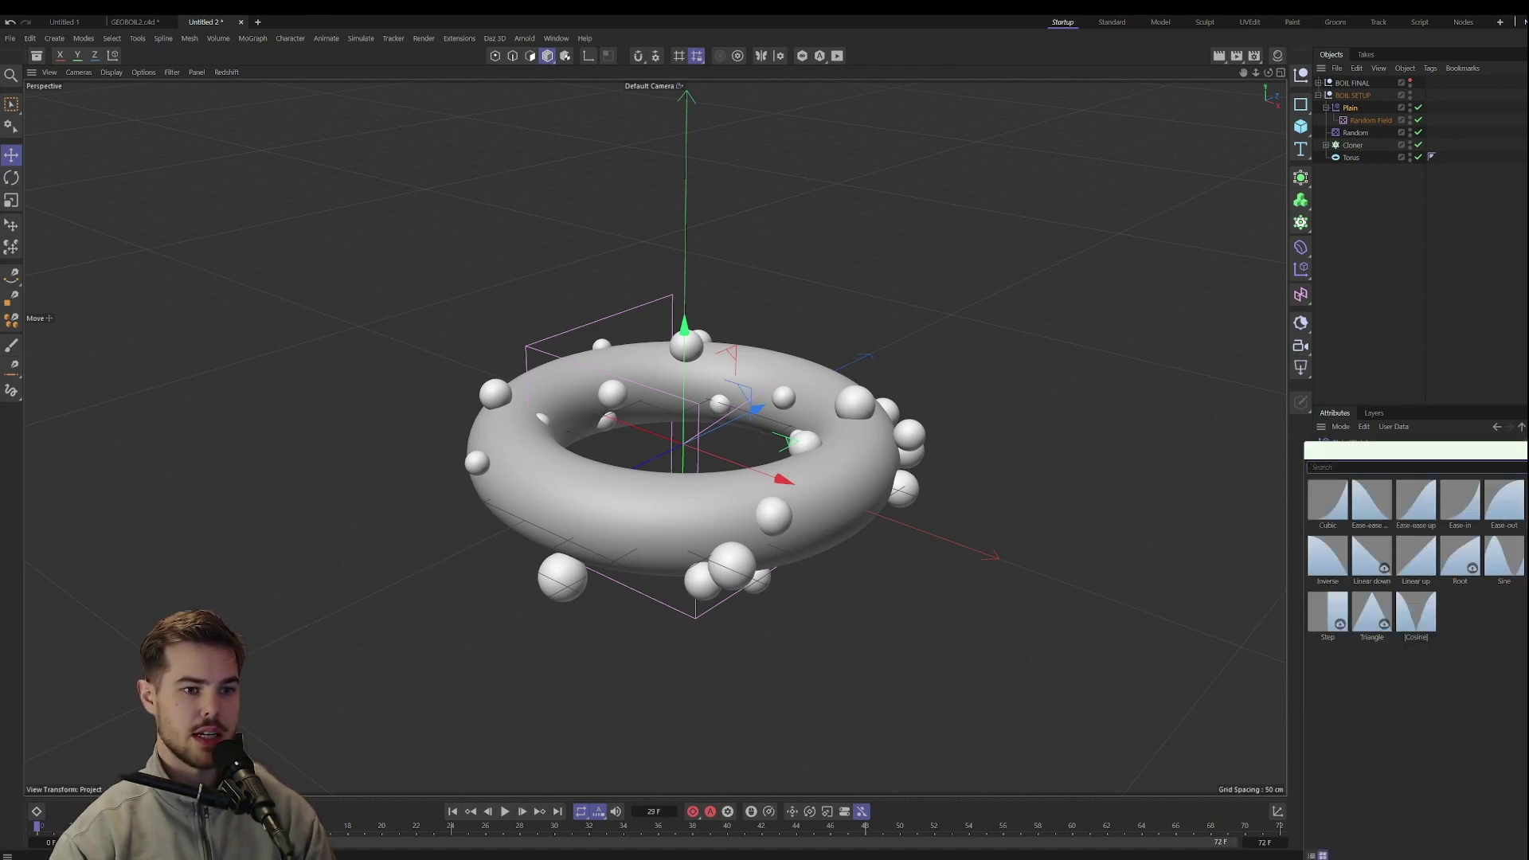
{"action": "left_click", "coordinate": [1504, 556]}
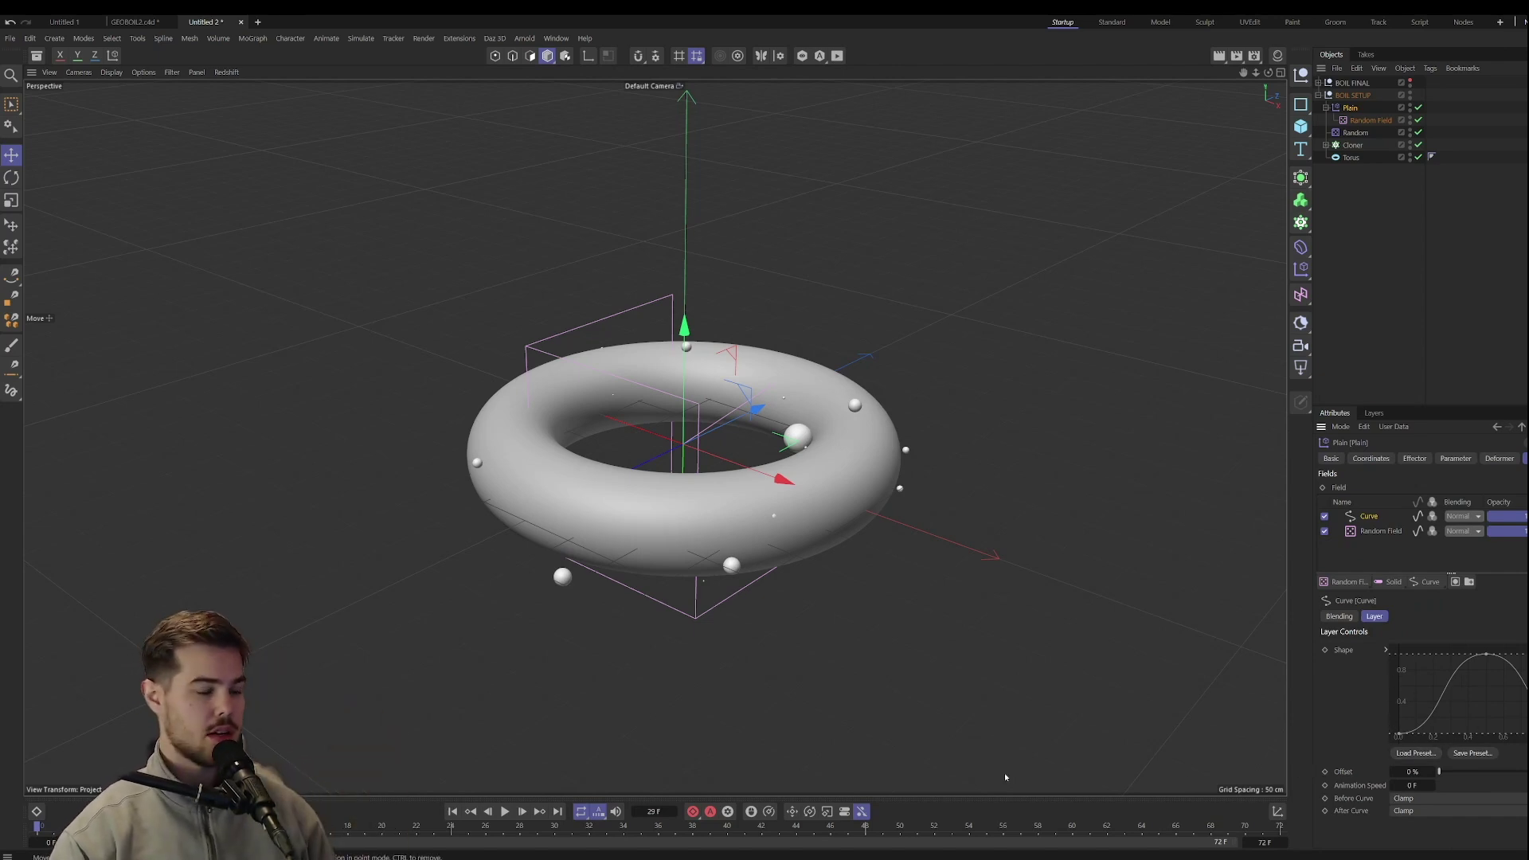
{"action": "left_click", "coordinate": [504, 812]}
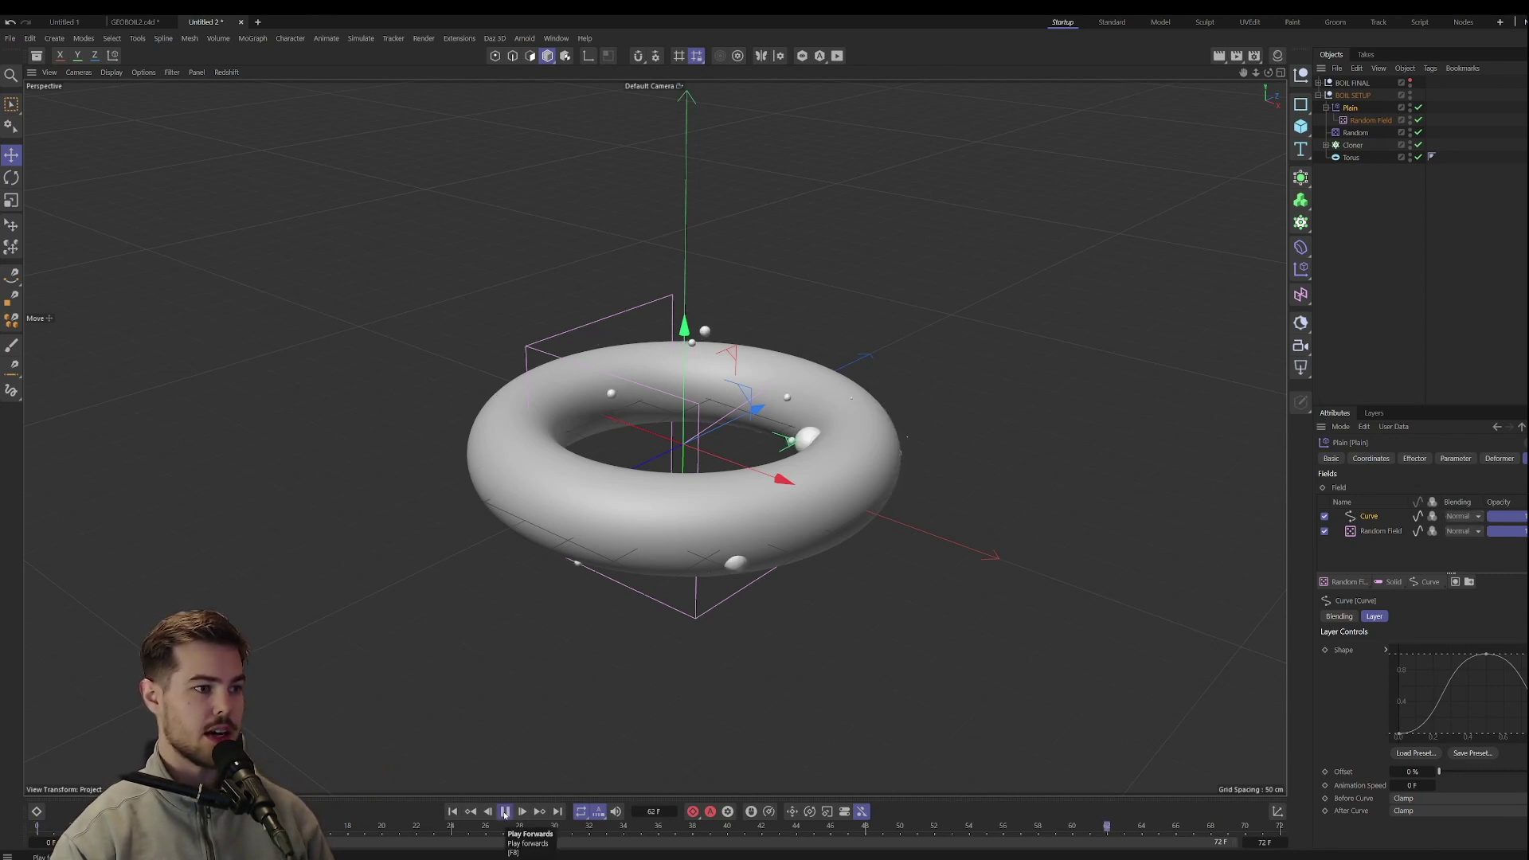
{"action": "left_click", "coordinate": [504, 812]}
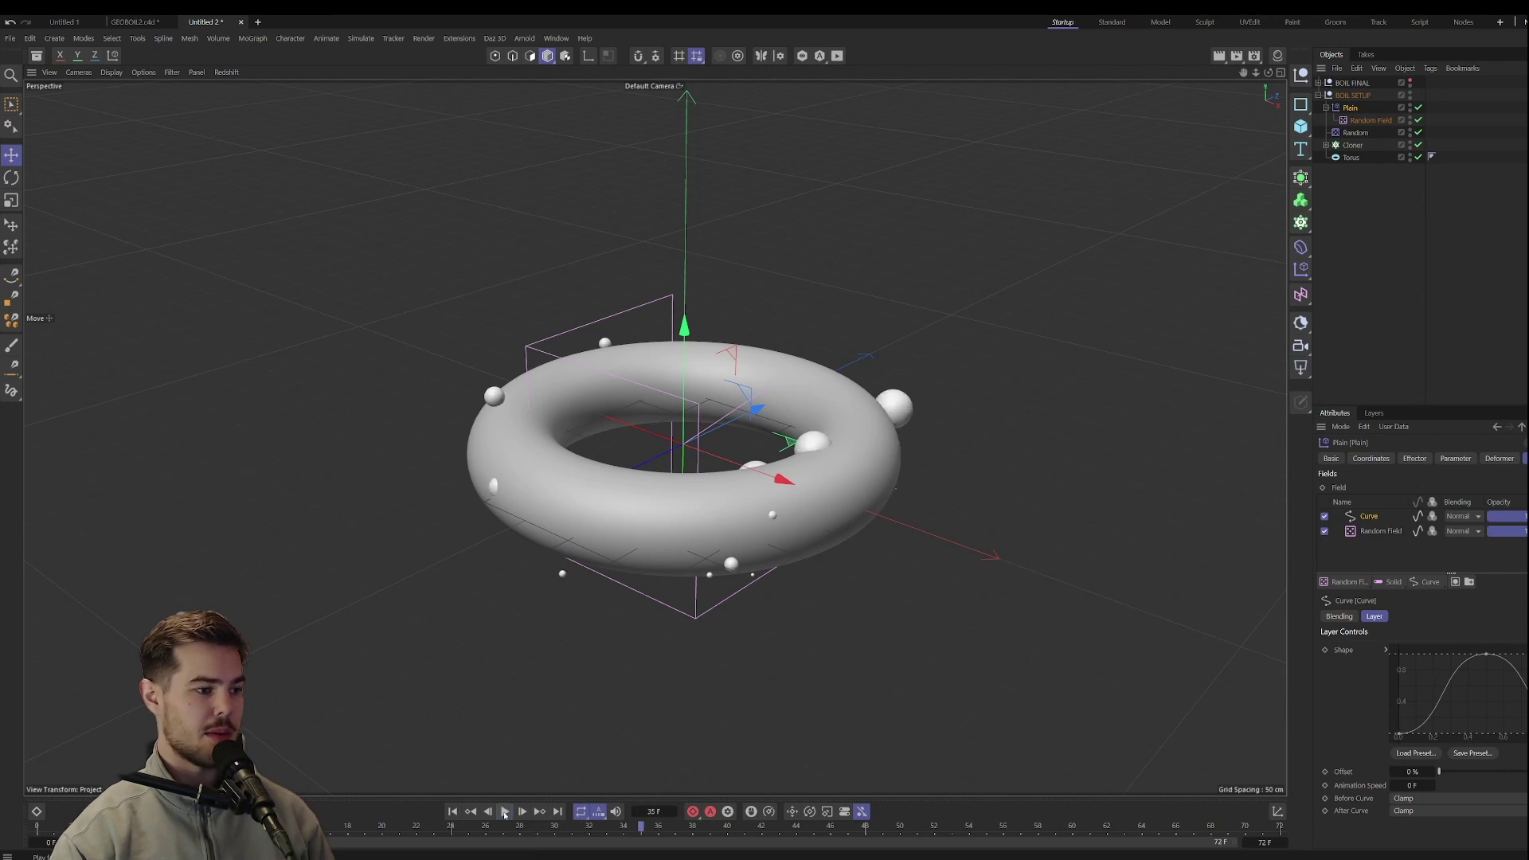
Set the Curve layer's animation speed to 25 F and preview the animation.
{"action": "left_click", "coordinate": [1416, 784]}
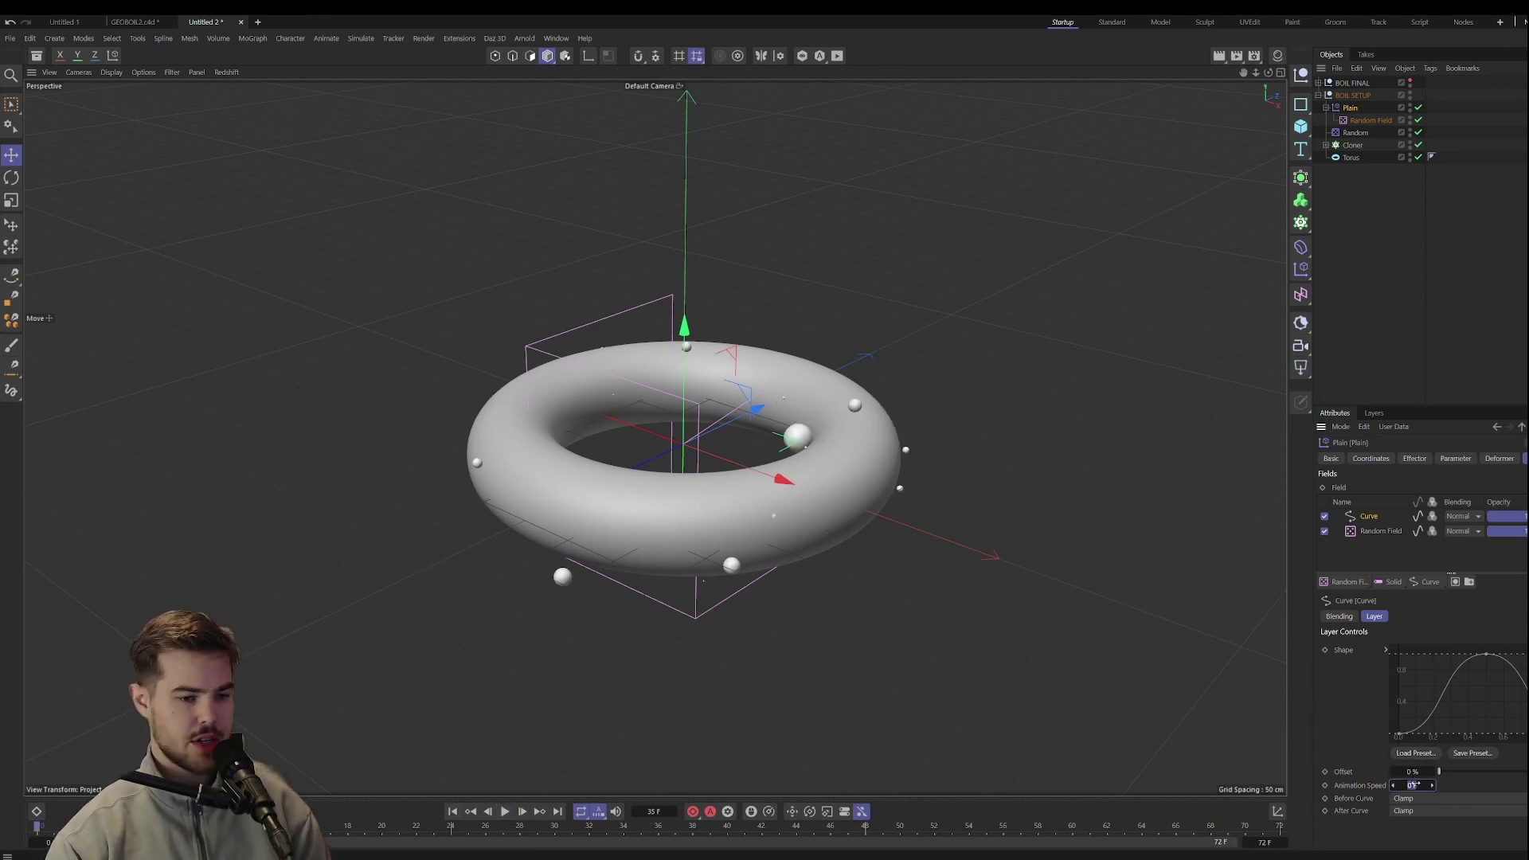
{"action": "key", "text": "Return"}
{"action": "left_click", "coordinate": [506, 812]}
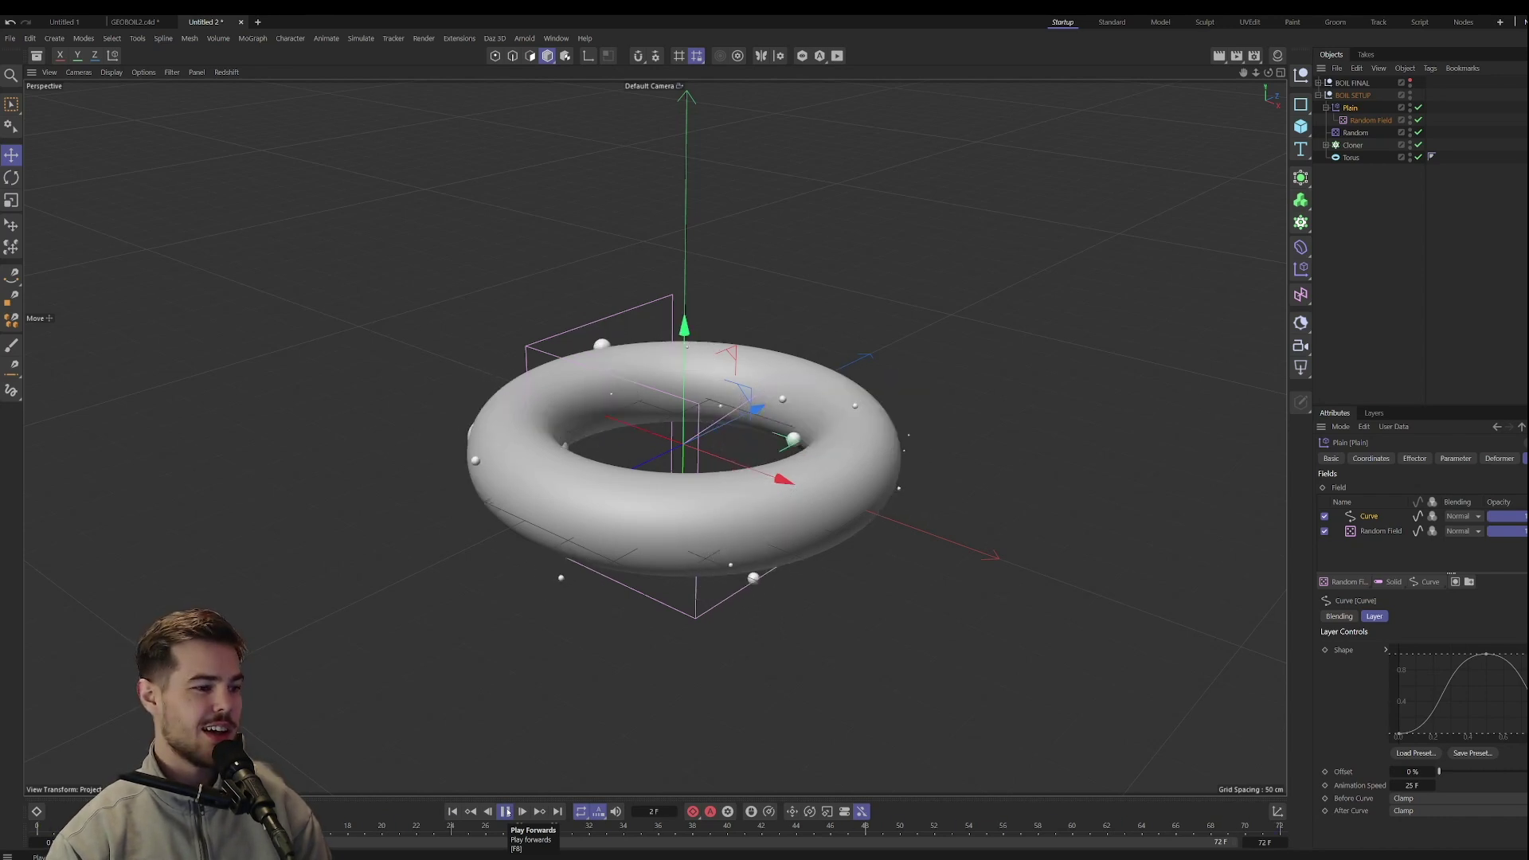
{"action": "left_click", "coordinate": [507, 812]}
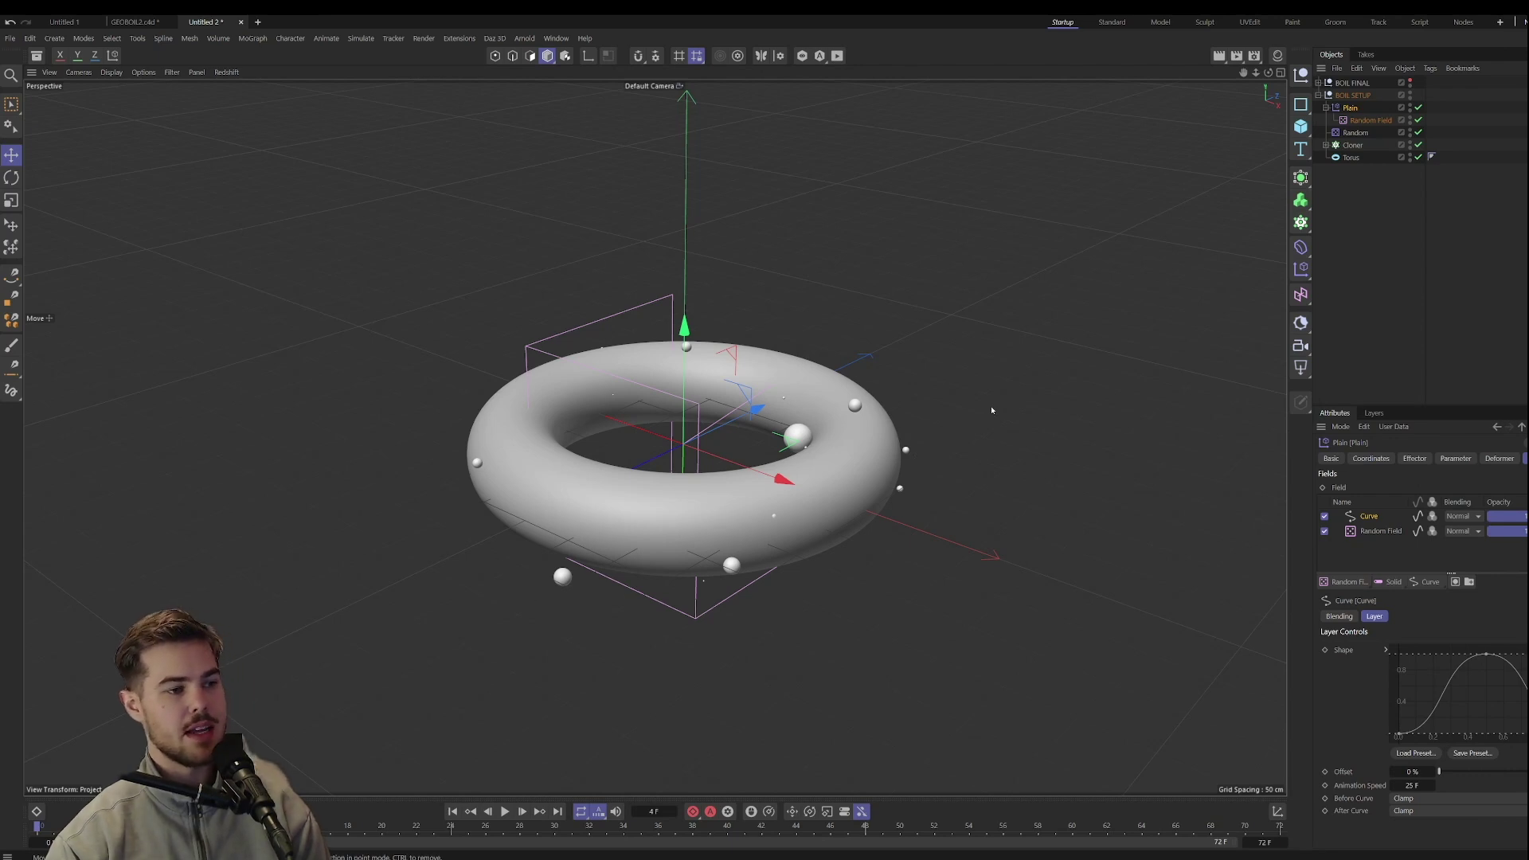
Set the Curve layer's After Curve option to Ping Pong and preview the animation.
{"action": "left_click", "coordinate": [1414, 811]}
{"action": "left_click", "coordinate": [1427, 795]}
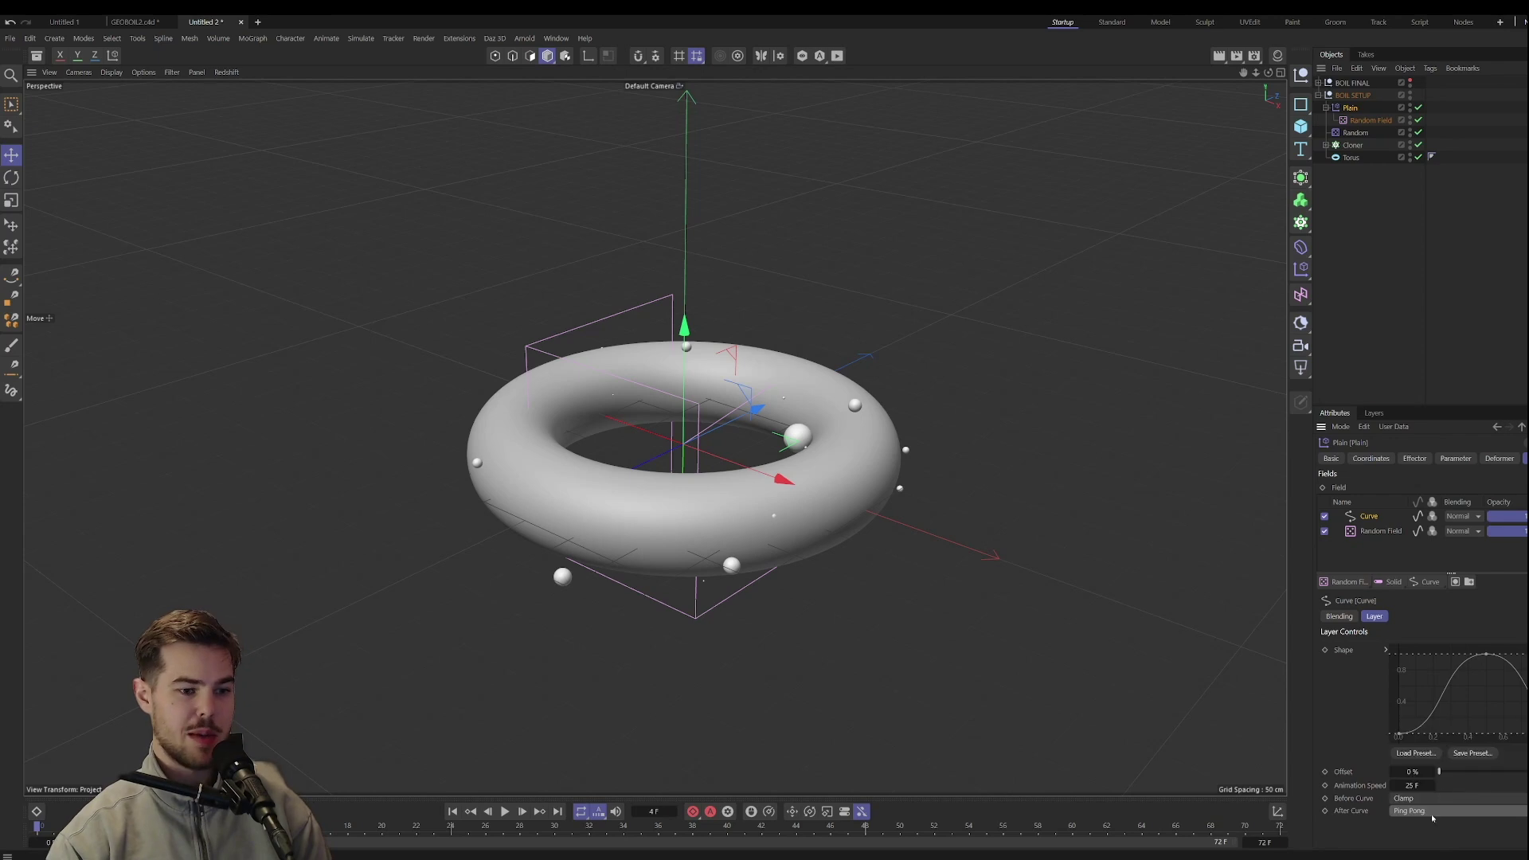
{"action": "left_click", "coordinate": [504, 811]}
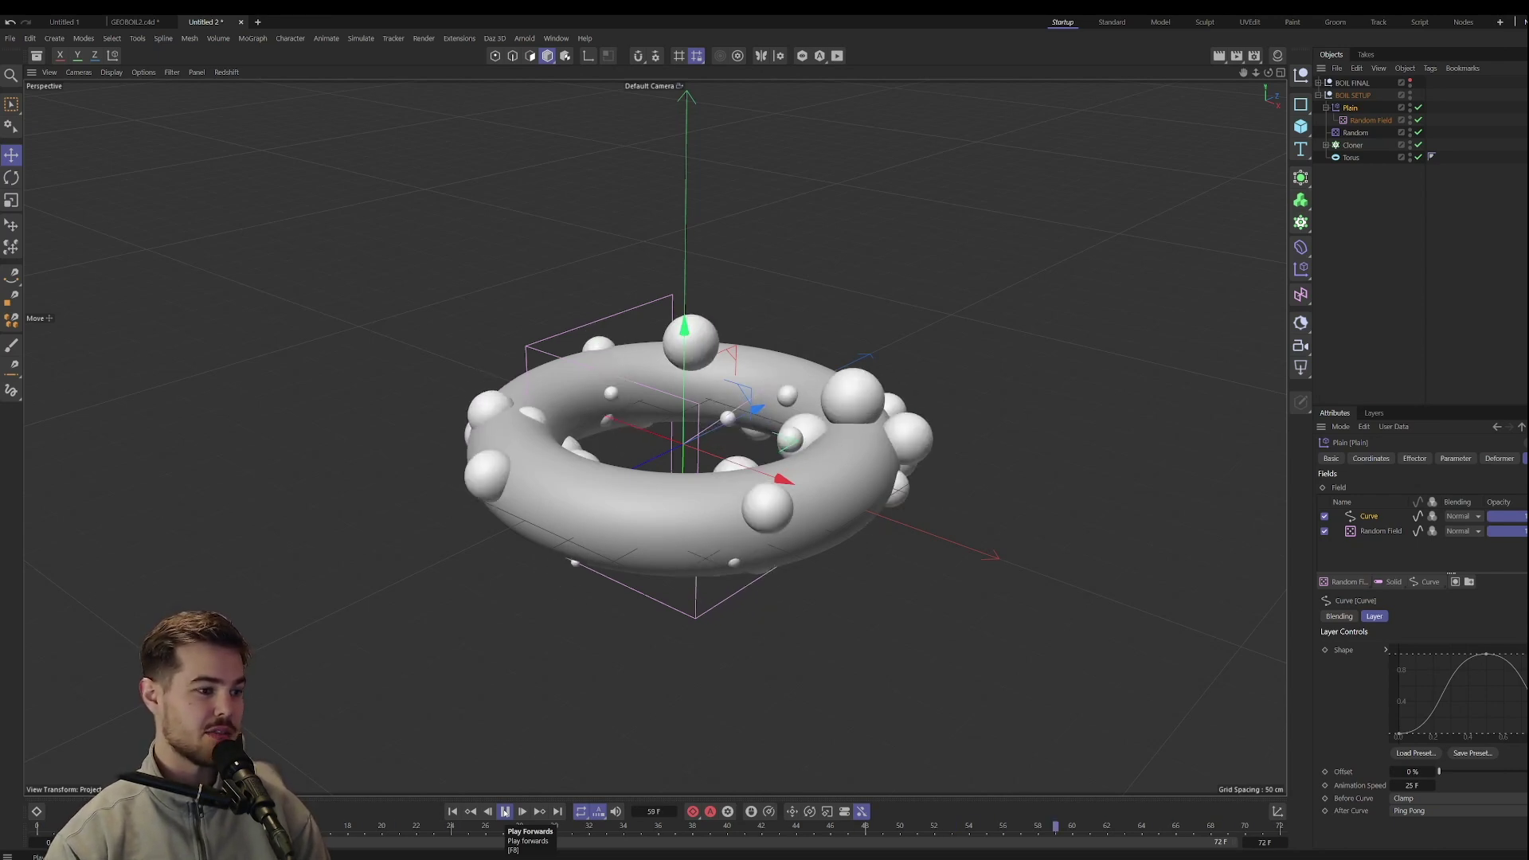
{"action": "left_click", "coordinate": [505, 811]}
Set the Curve layer's animation speed to 45 F and preview the animation.
{"action": "left_click", "coordinate": [1413, 785]}
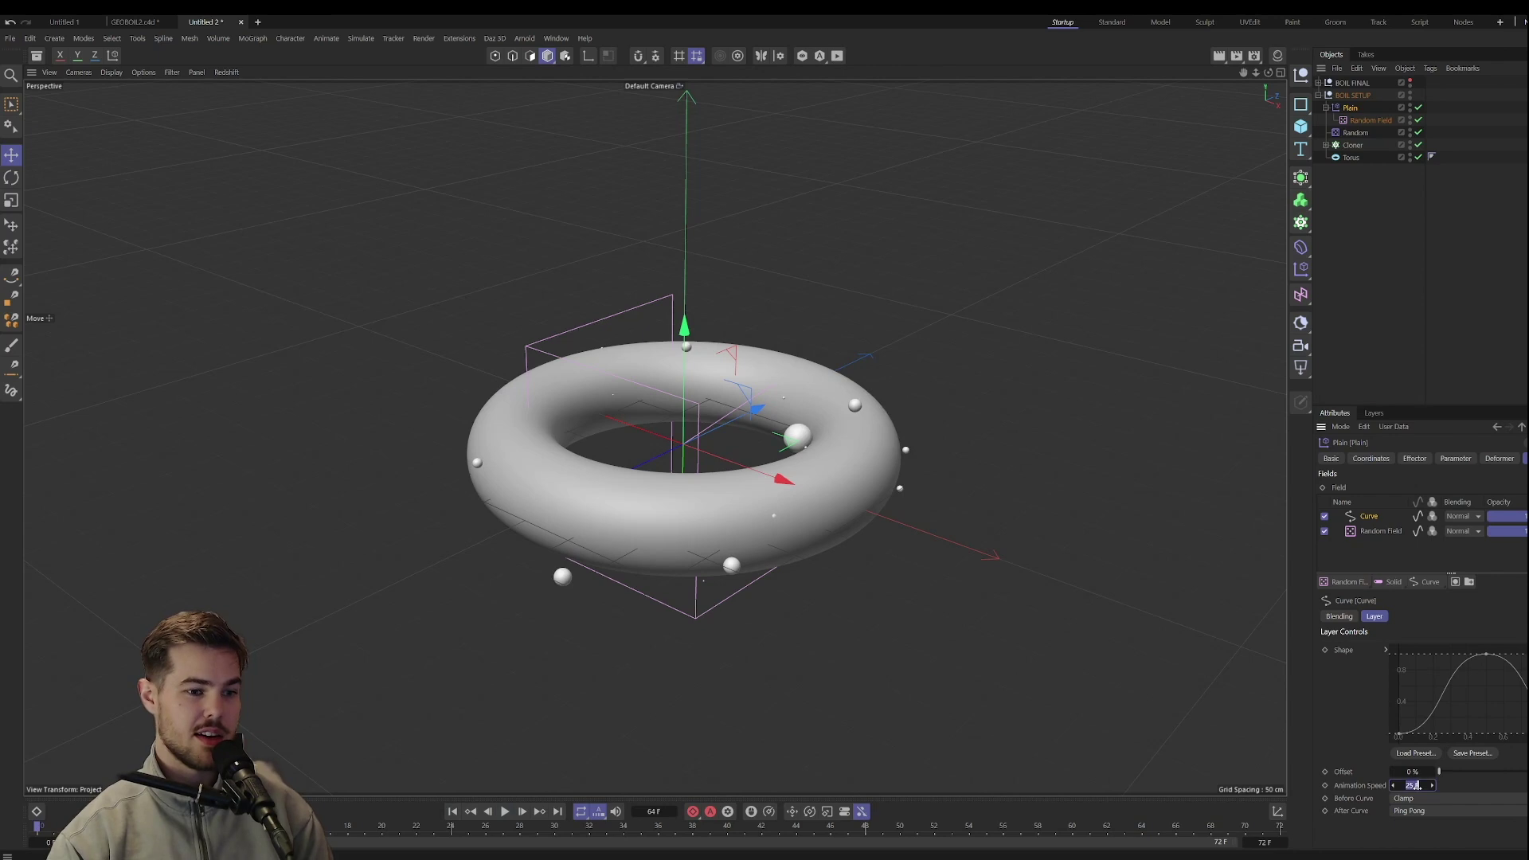
{"action": "type", "text": "45"}
{"action": "left_click", "coordinate": [505, 811]}
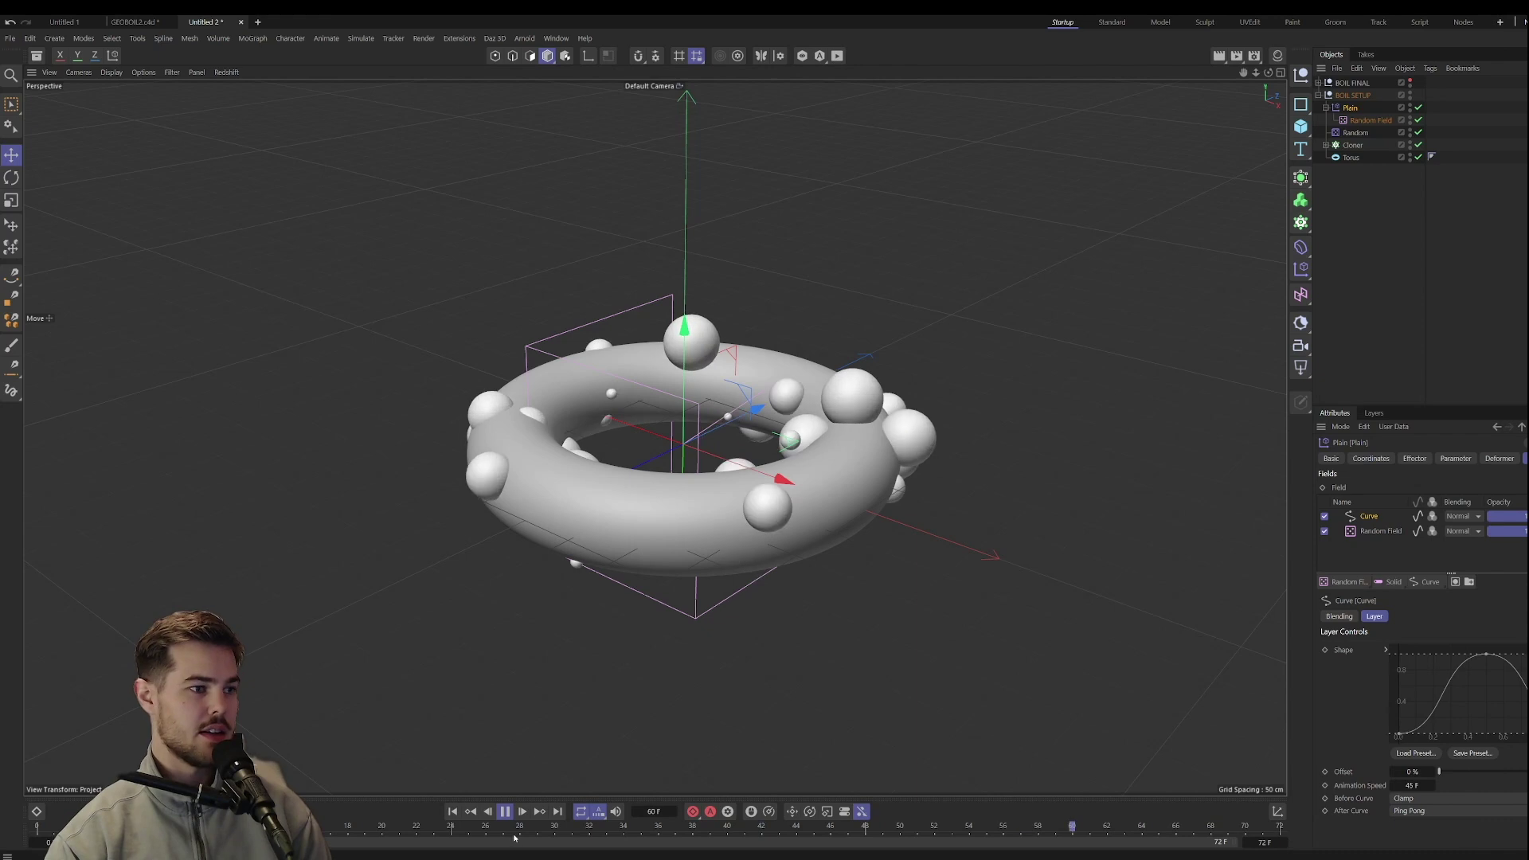
{"action": "left_click", "coordinate": [505, 811]}
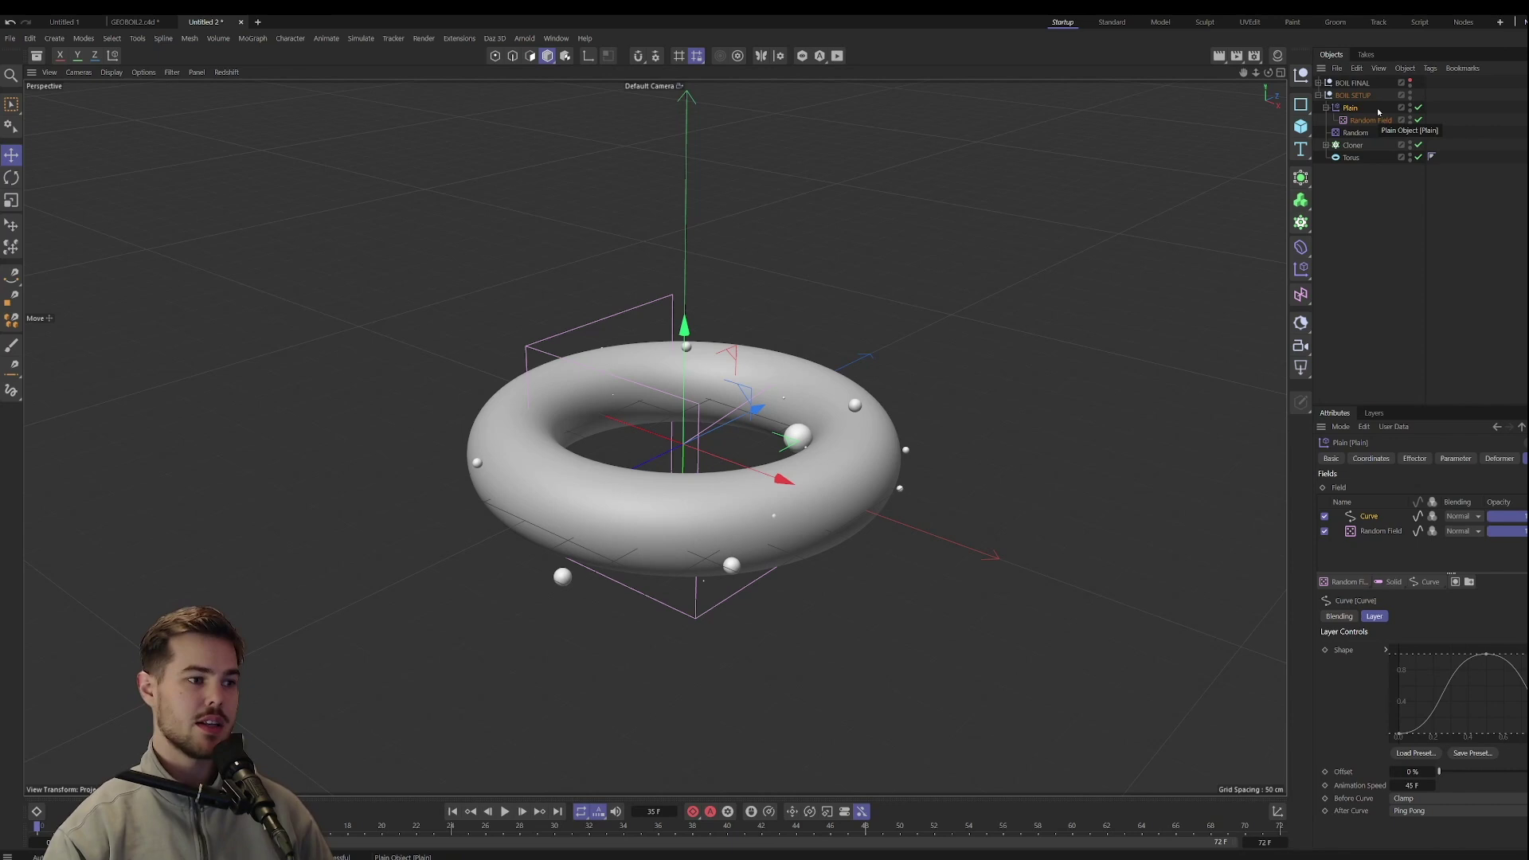
Add a Collision deformer as a child of the torus inside the BOIL FINAL null.
{"action": "left_click", "coordinate": [1318, 82]}
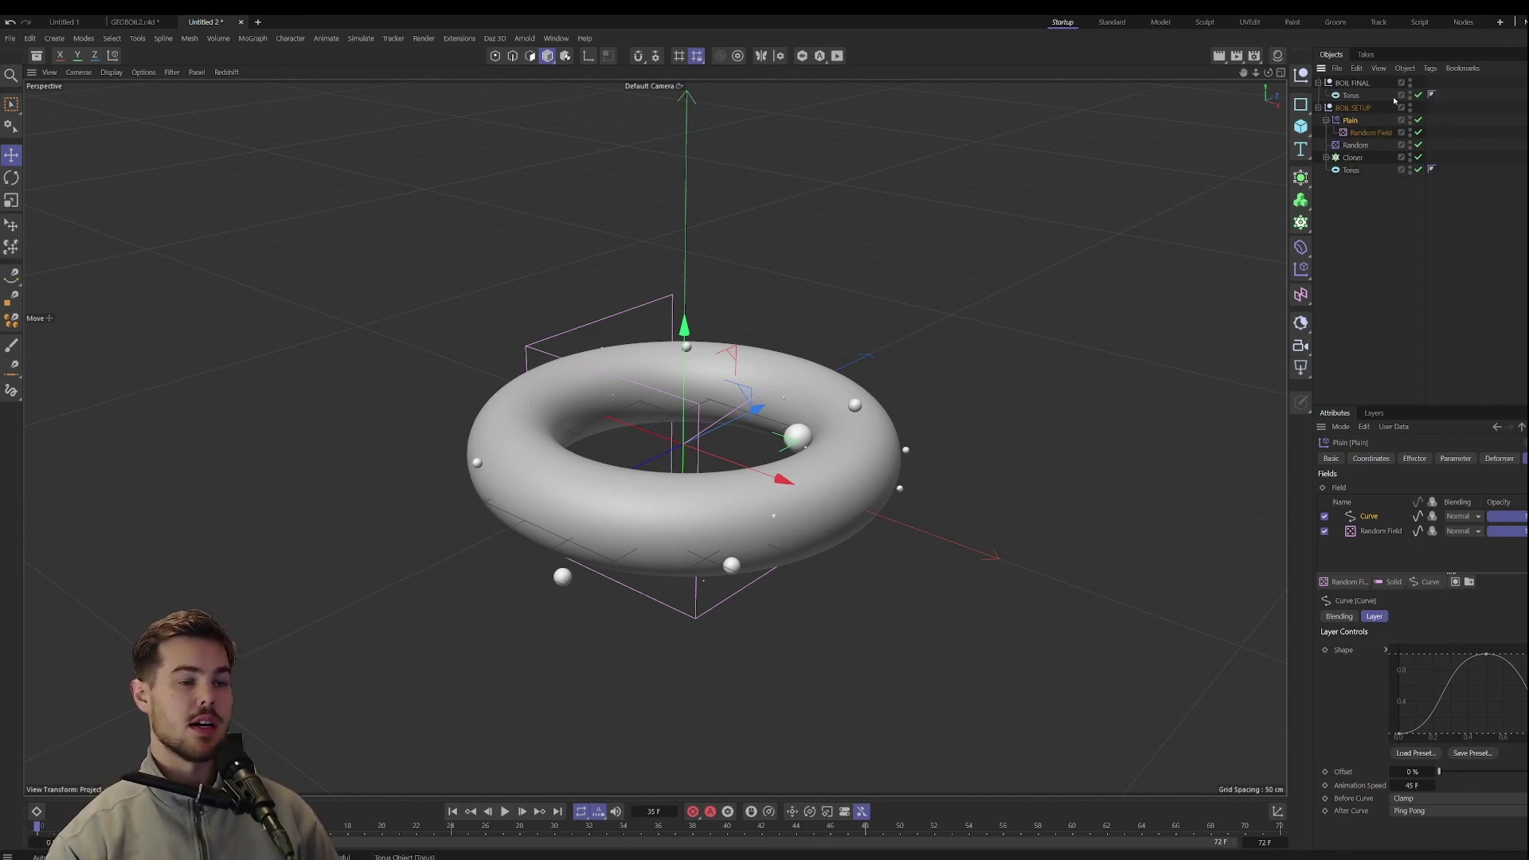
{"action": "left_click", "coordinate": [1351, 95]}
{"action": "left_click", "coordinate": [1319, 109]}
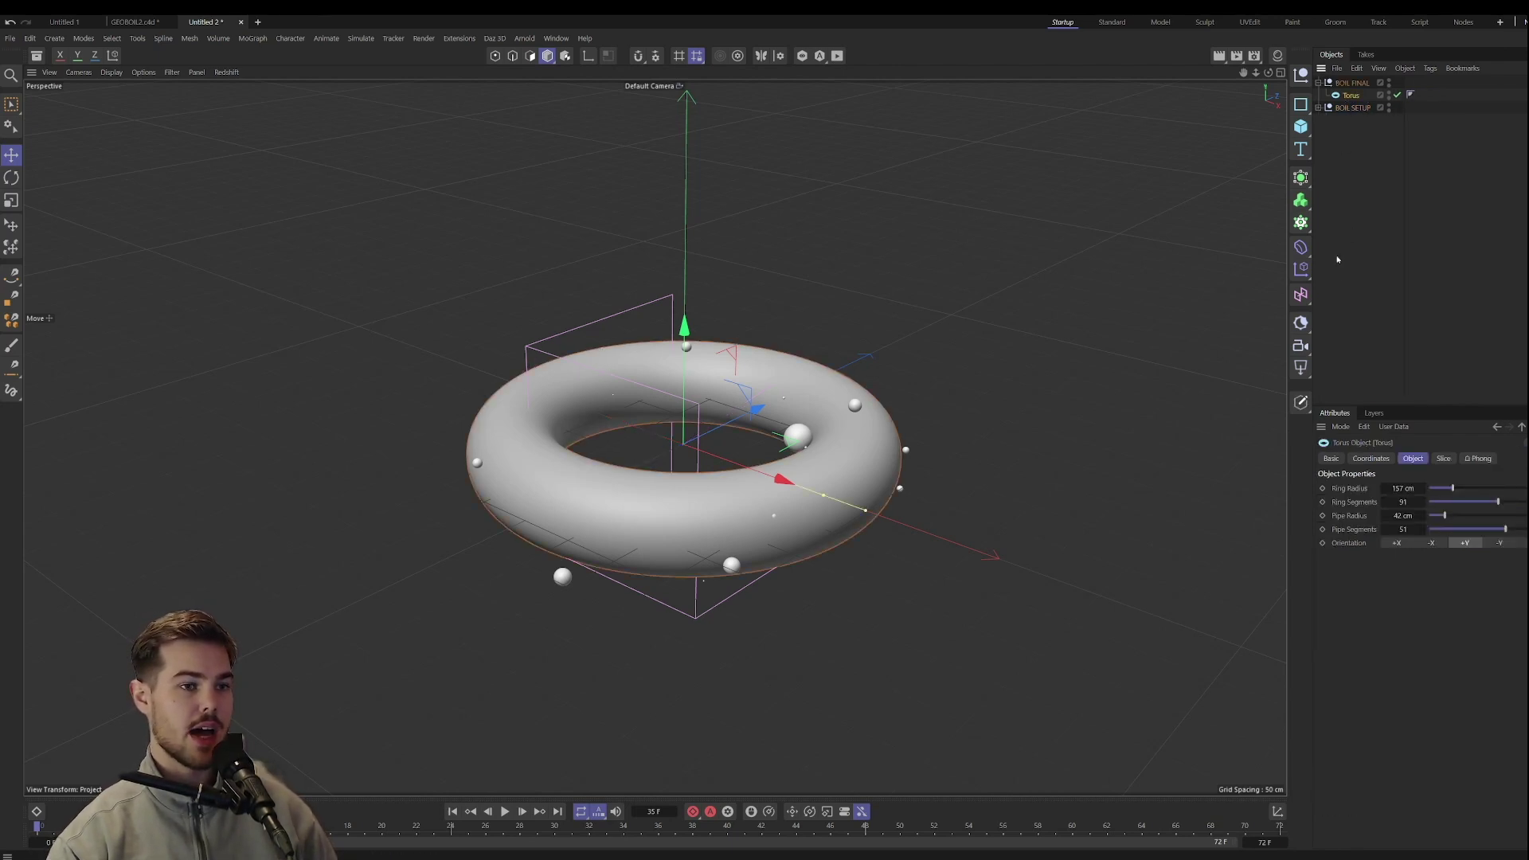
{"action": "left_click", "coordinate": [1301, 249]}
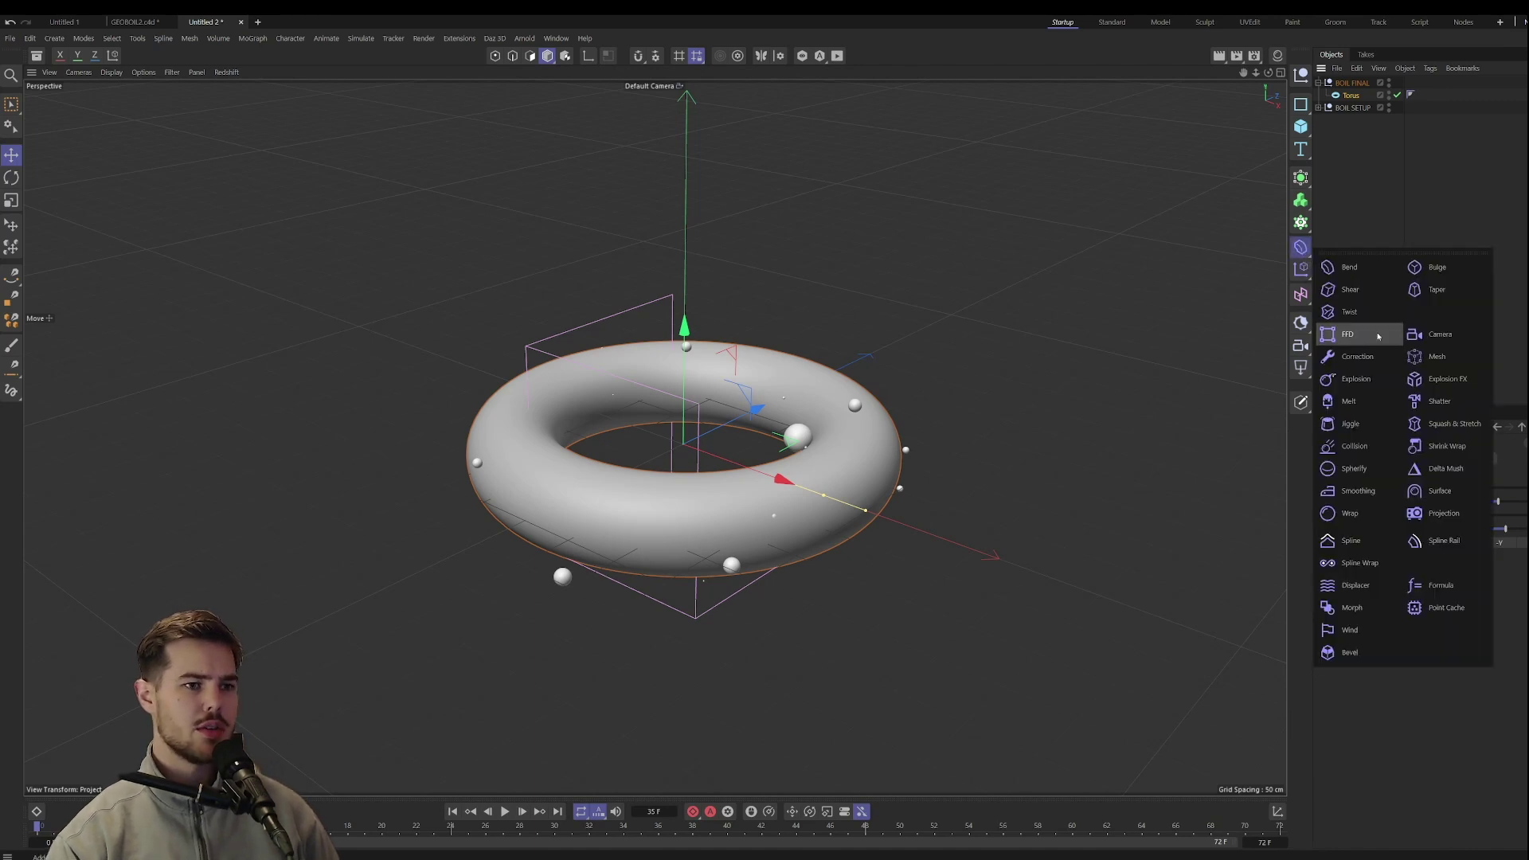
{"action": "left_click", "coordinate": [1367, 451]}
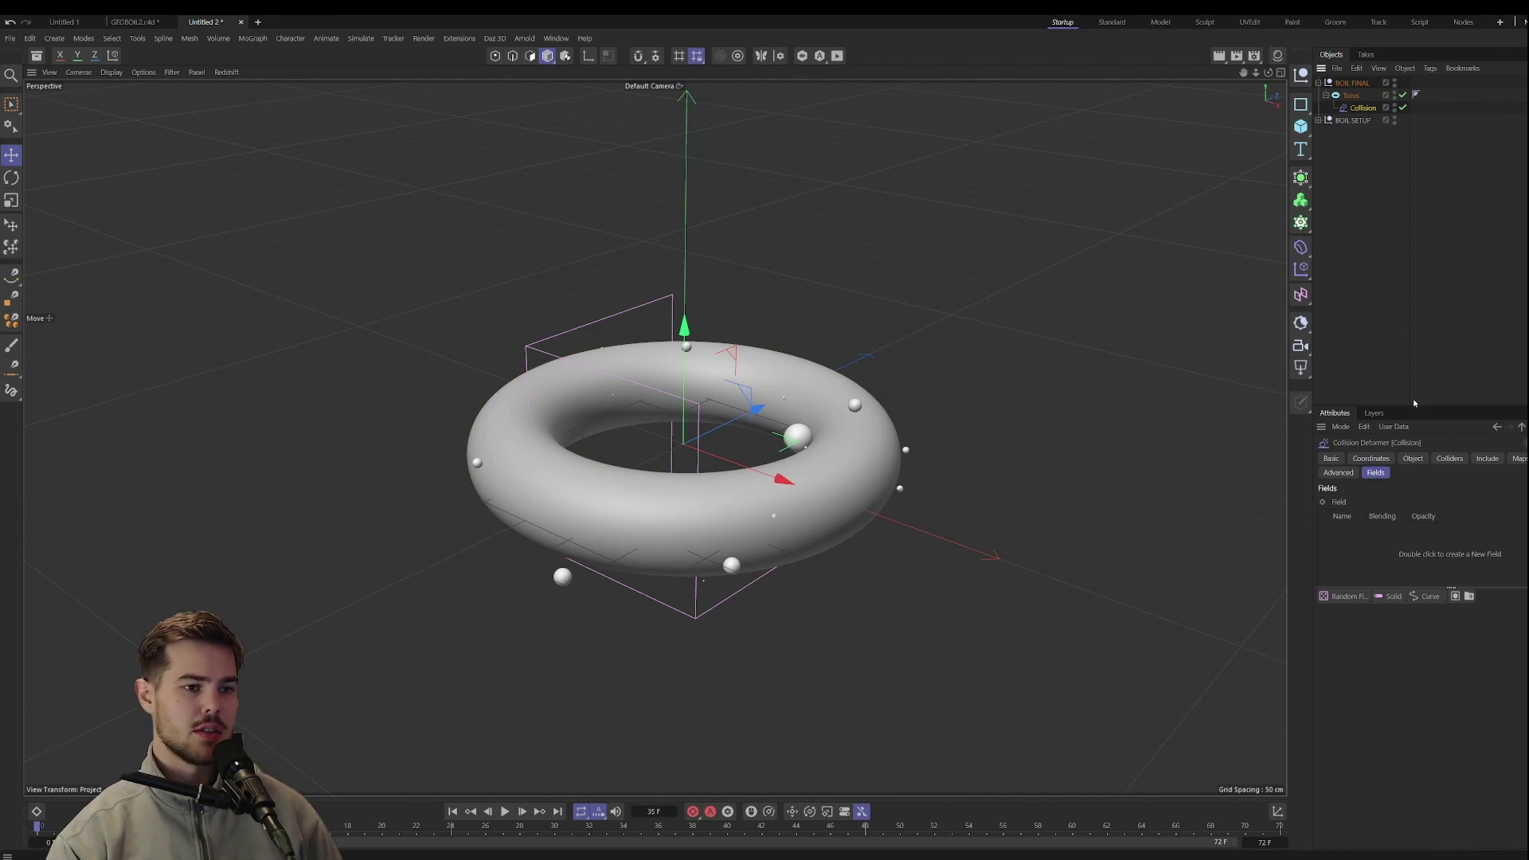
Set the Collision deformer's collider solver to Outside and add the Cloner from BOIL SETUP as its collider object.
{"action": "left_click", "coordinate": [1413, 459]}
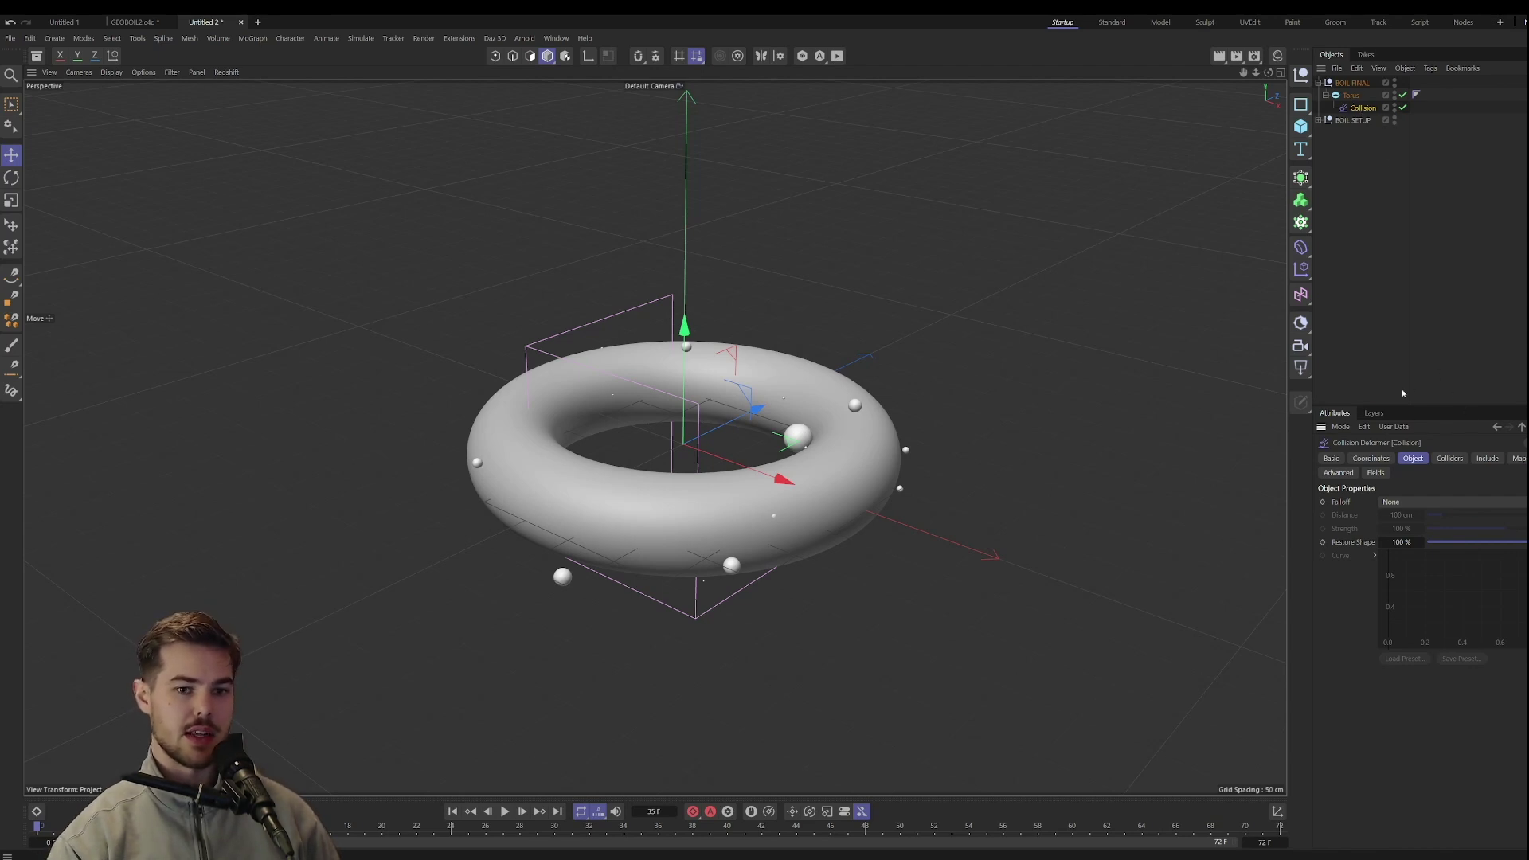
{"action": "left_click", "coordinate": [1448, 460]}
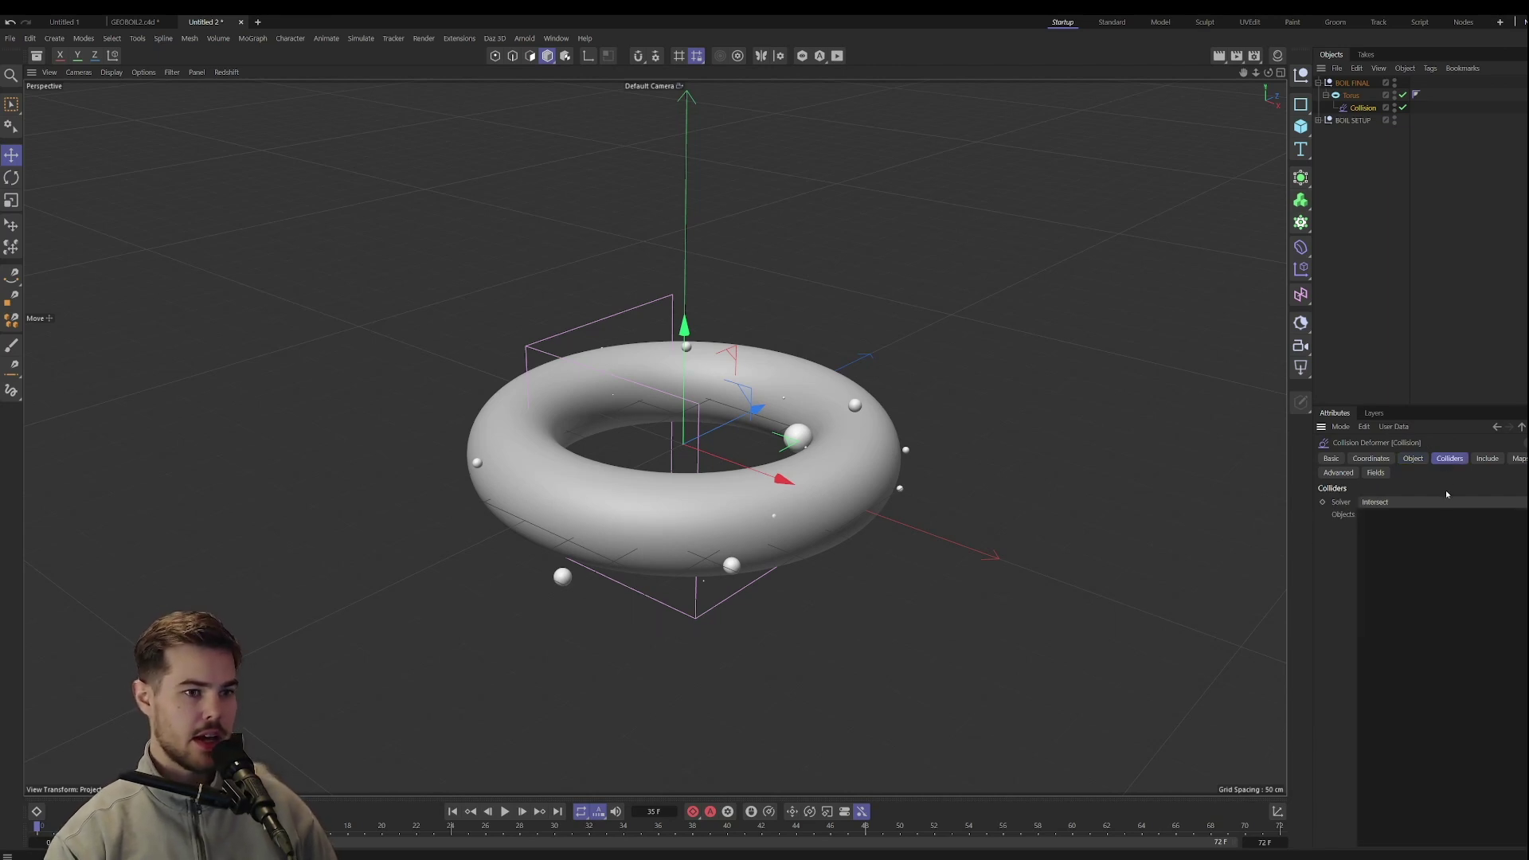
{"action": "left_click", "coordinate": [1407, 503]}
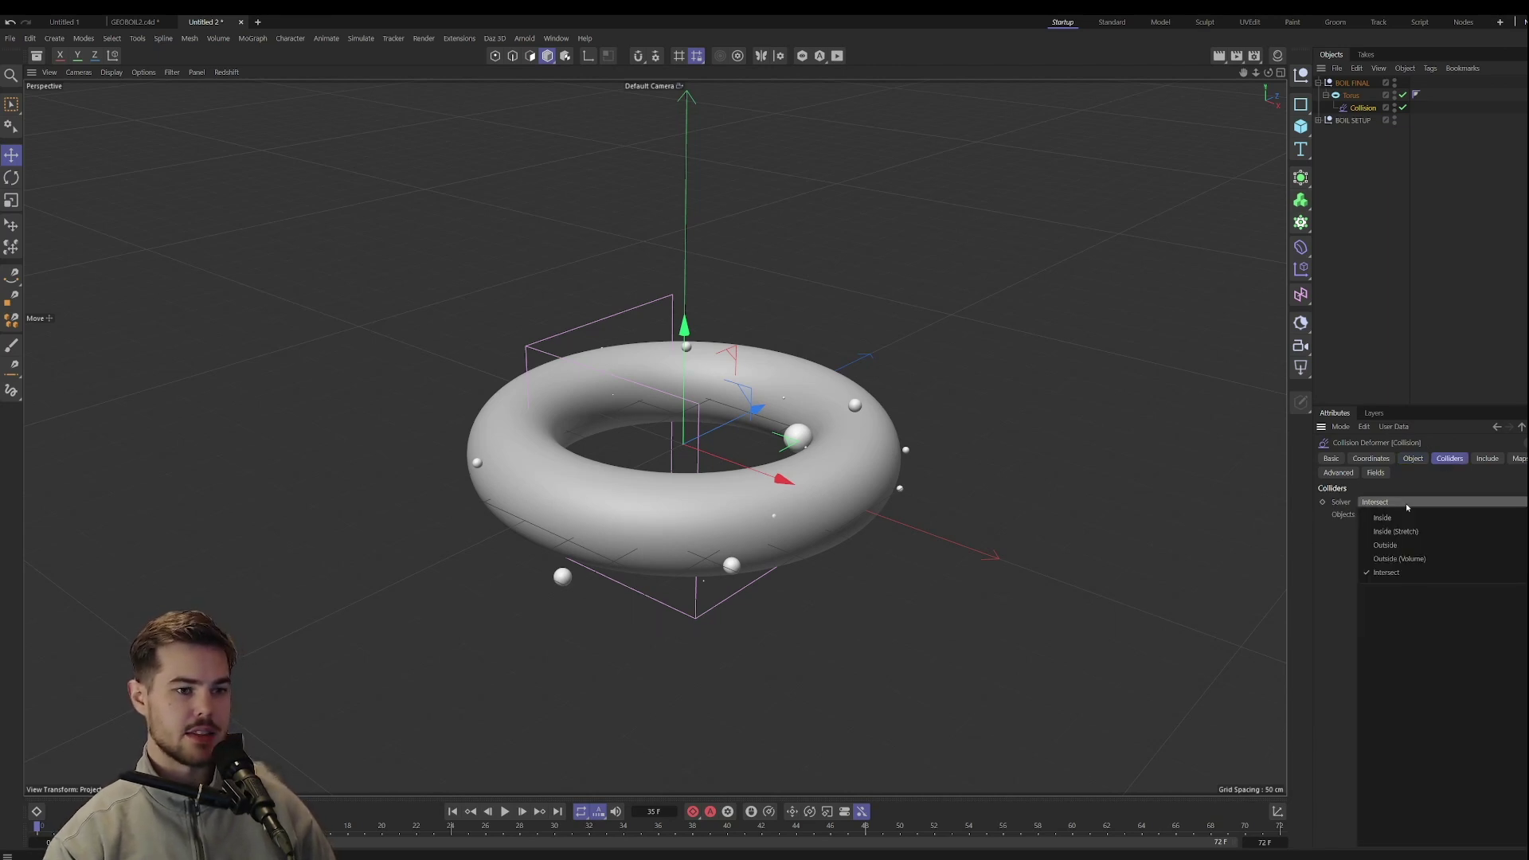
{"action": "left_click", "coordinate": [1399, 546]}
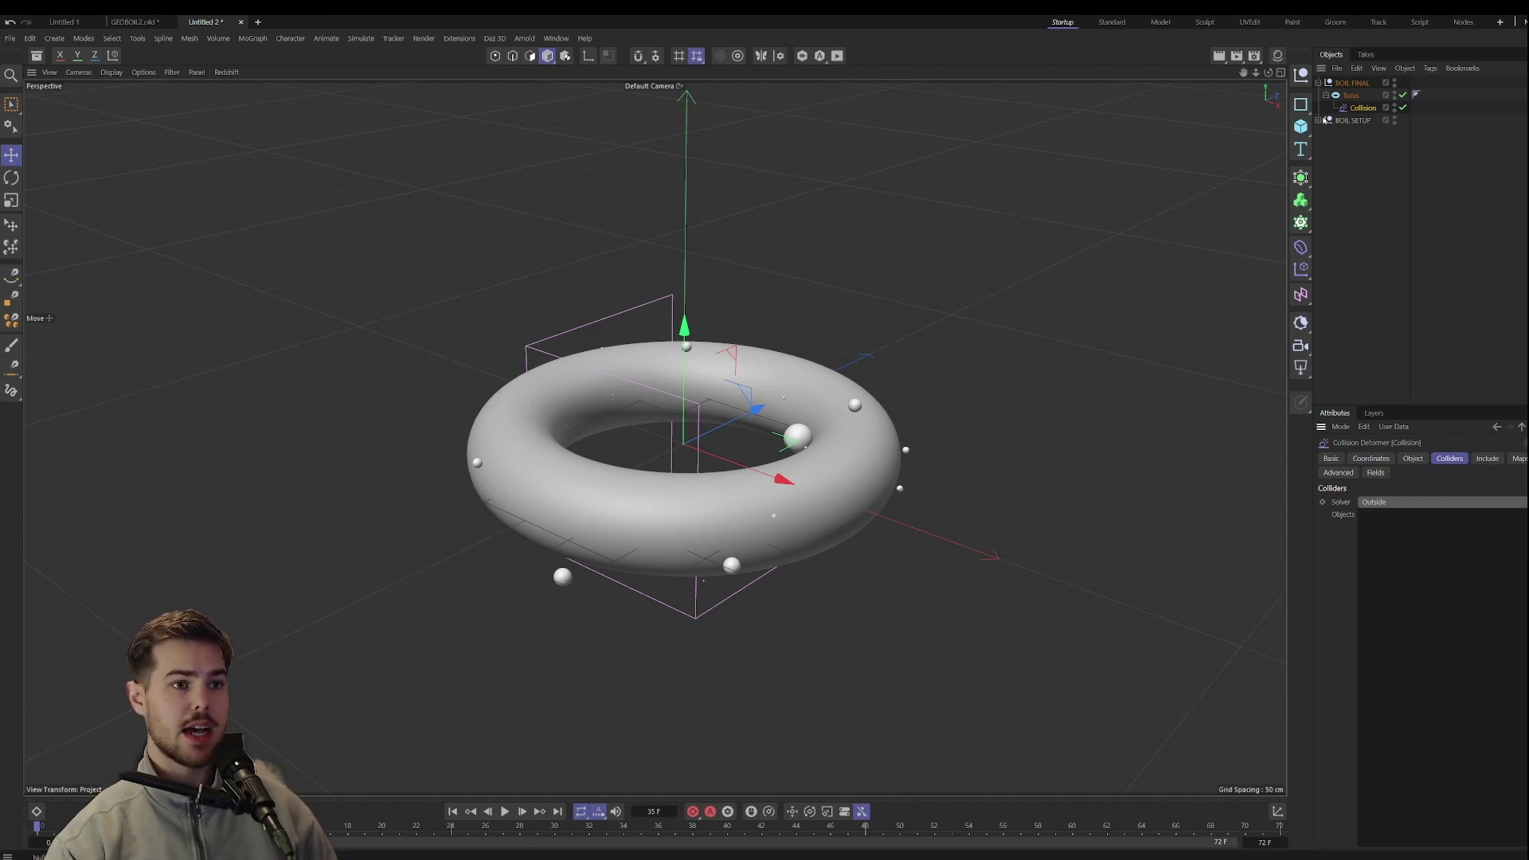
{"action": "left_click", "coordinate": [1325, 119]}
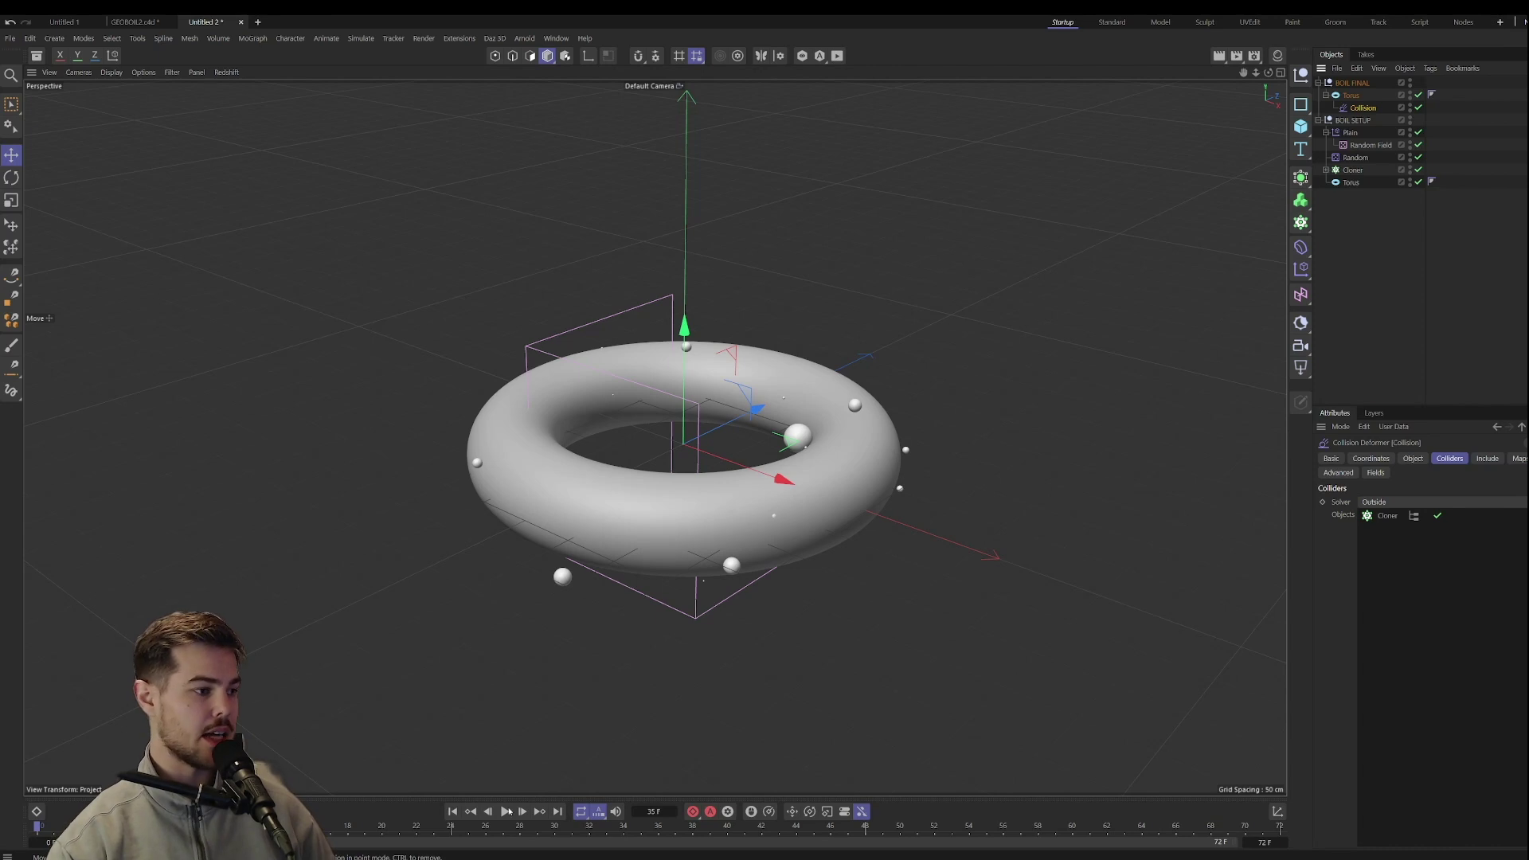
Preview the collision animation and hide the BOIL SETUP null in the viewport.
{"action": "left_click", "coordinate": [506, 811]}
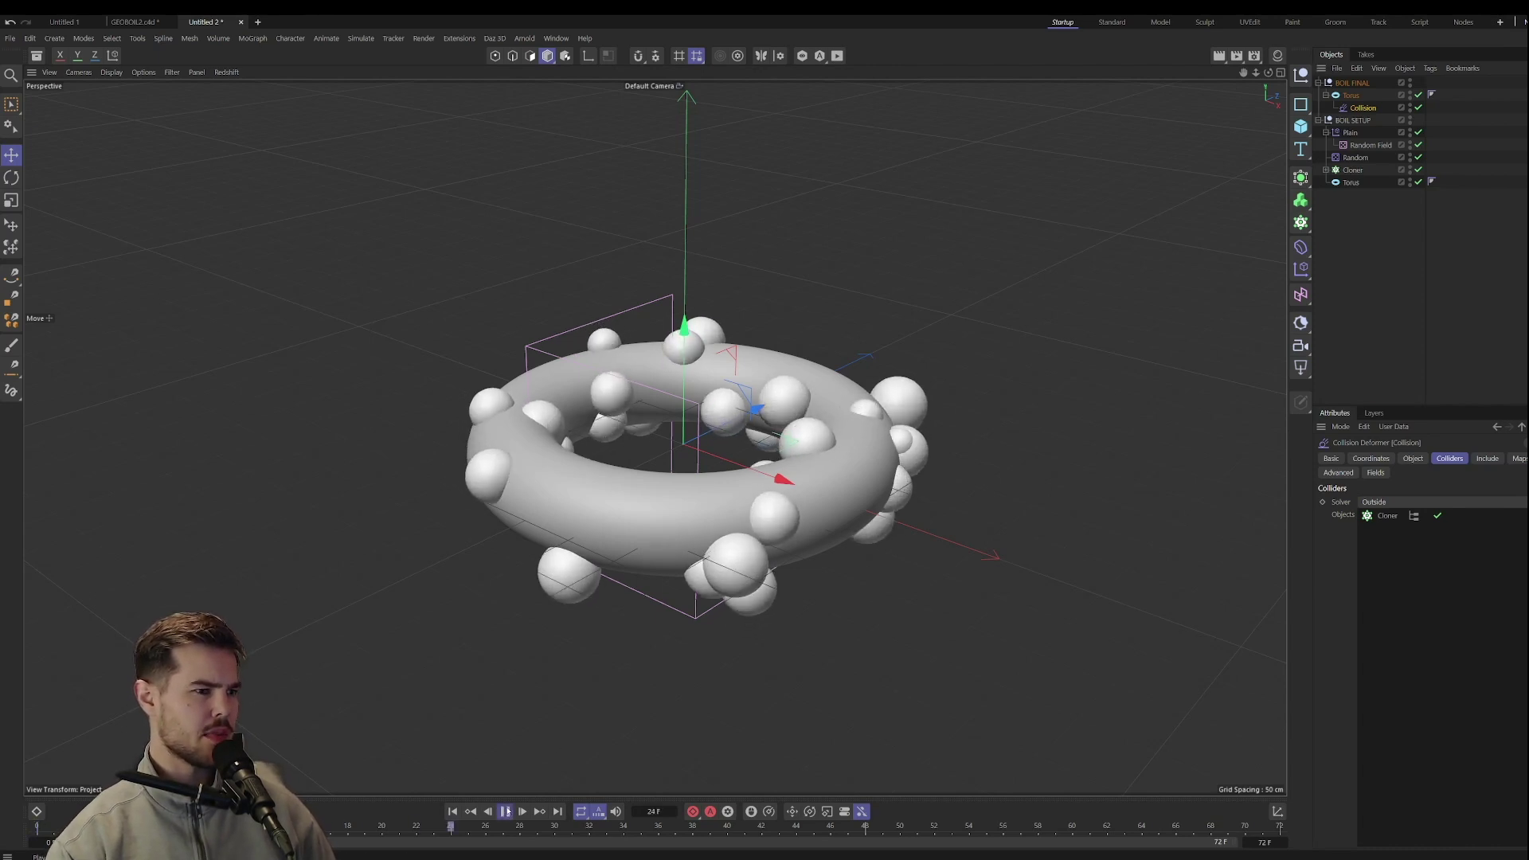
{"action": "left_click", "coordinate": [507, 811]}
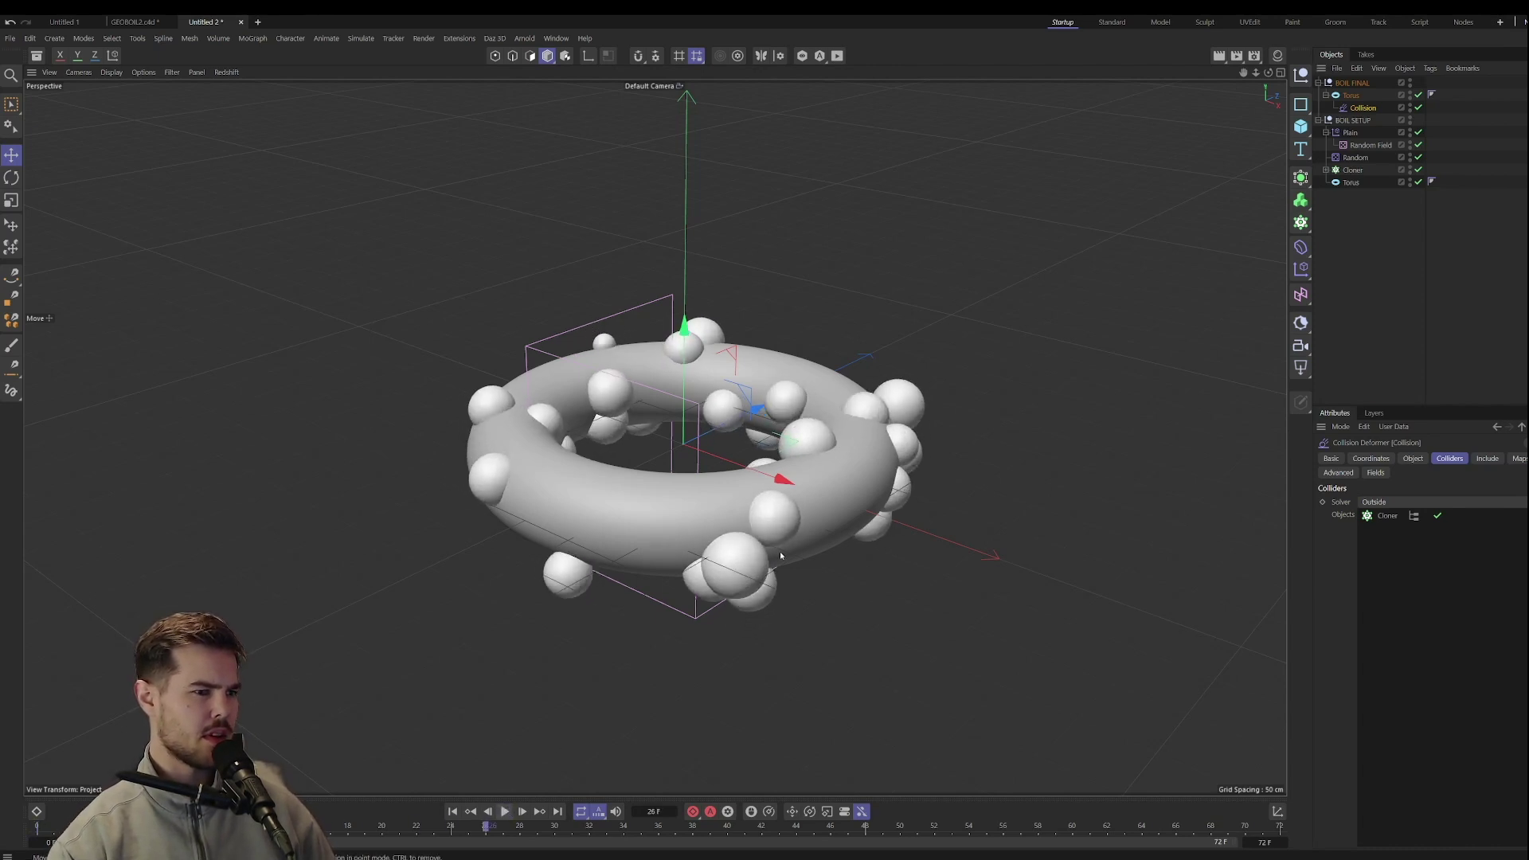
{"action": "left_click", "coordinate": [1411, 120]}
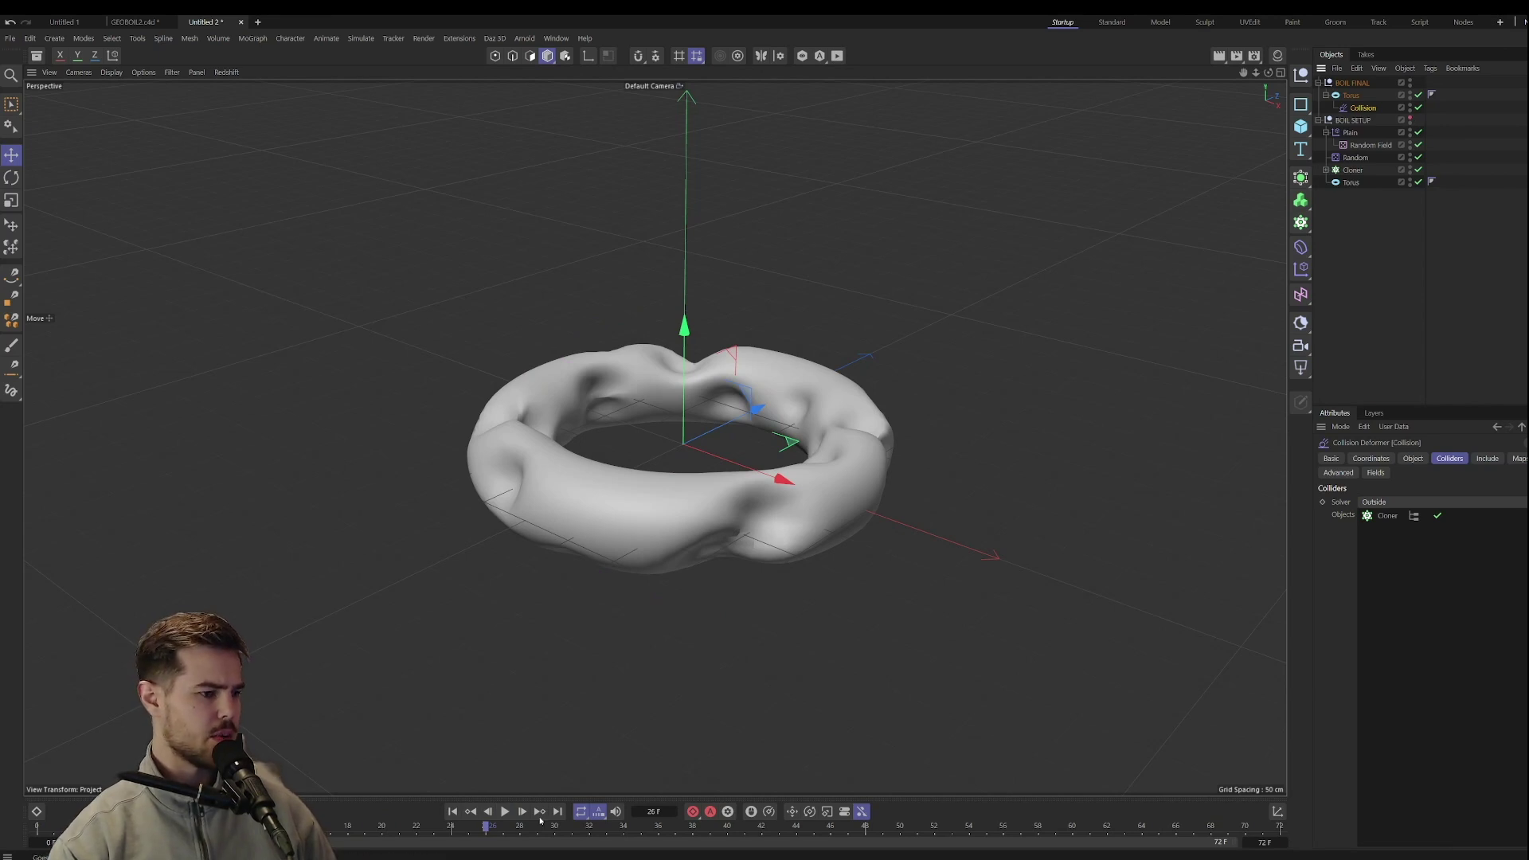
Replay the collision animation from the start, set the Collision deformer's solver to Inside, and preview the result.
{"action": "left_click", "coordinate": [453, 812]}
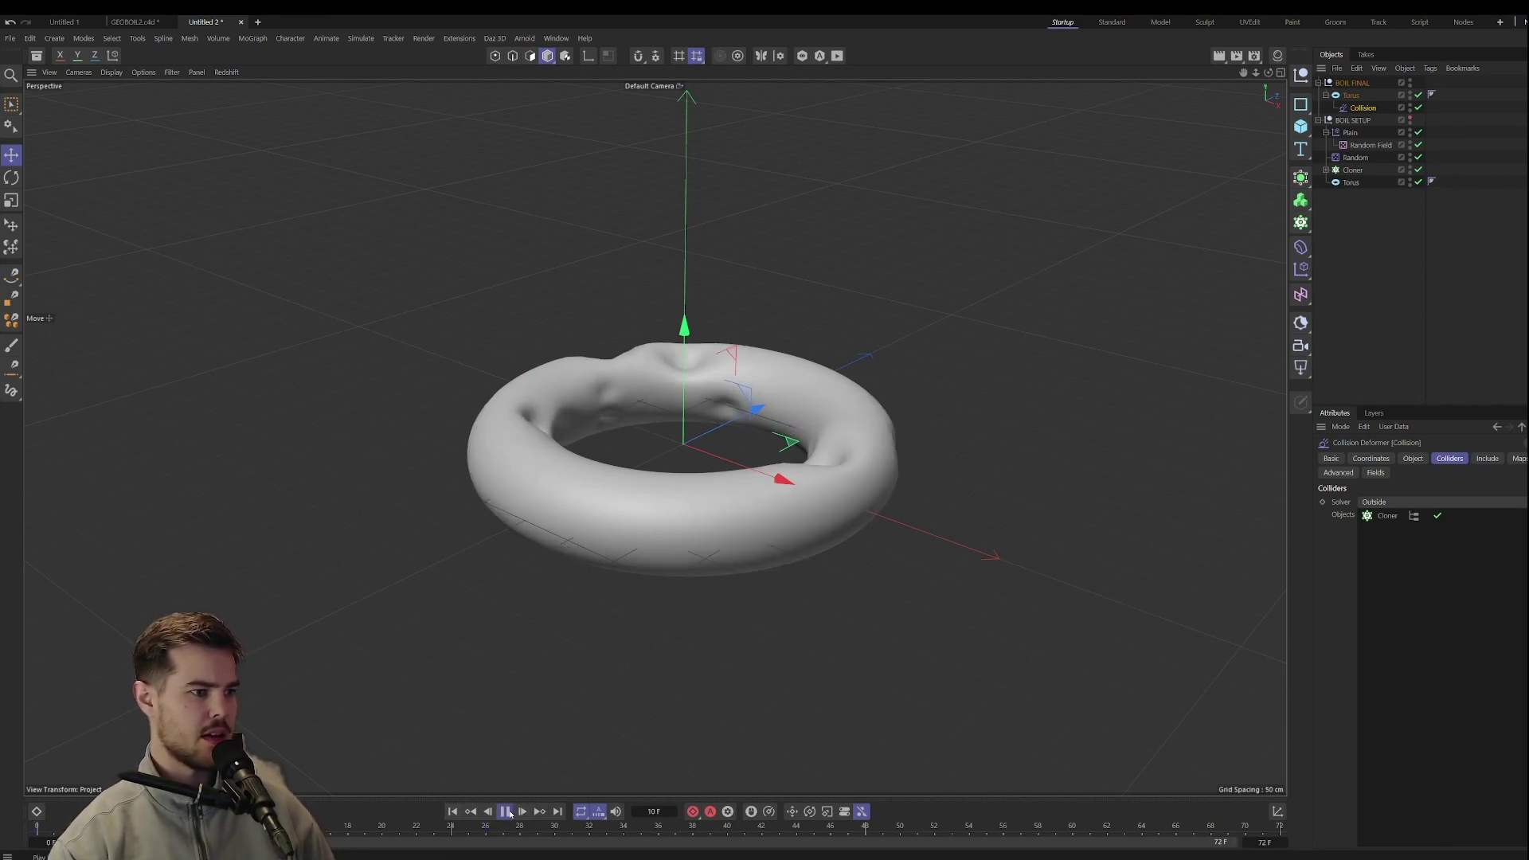
{"action": "left_click", "coordinate": [506, 812]}
{"action": "left_click", "coordinate": [453, 811]}
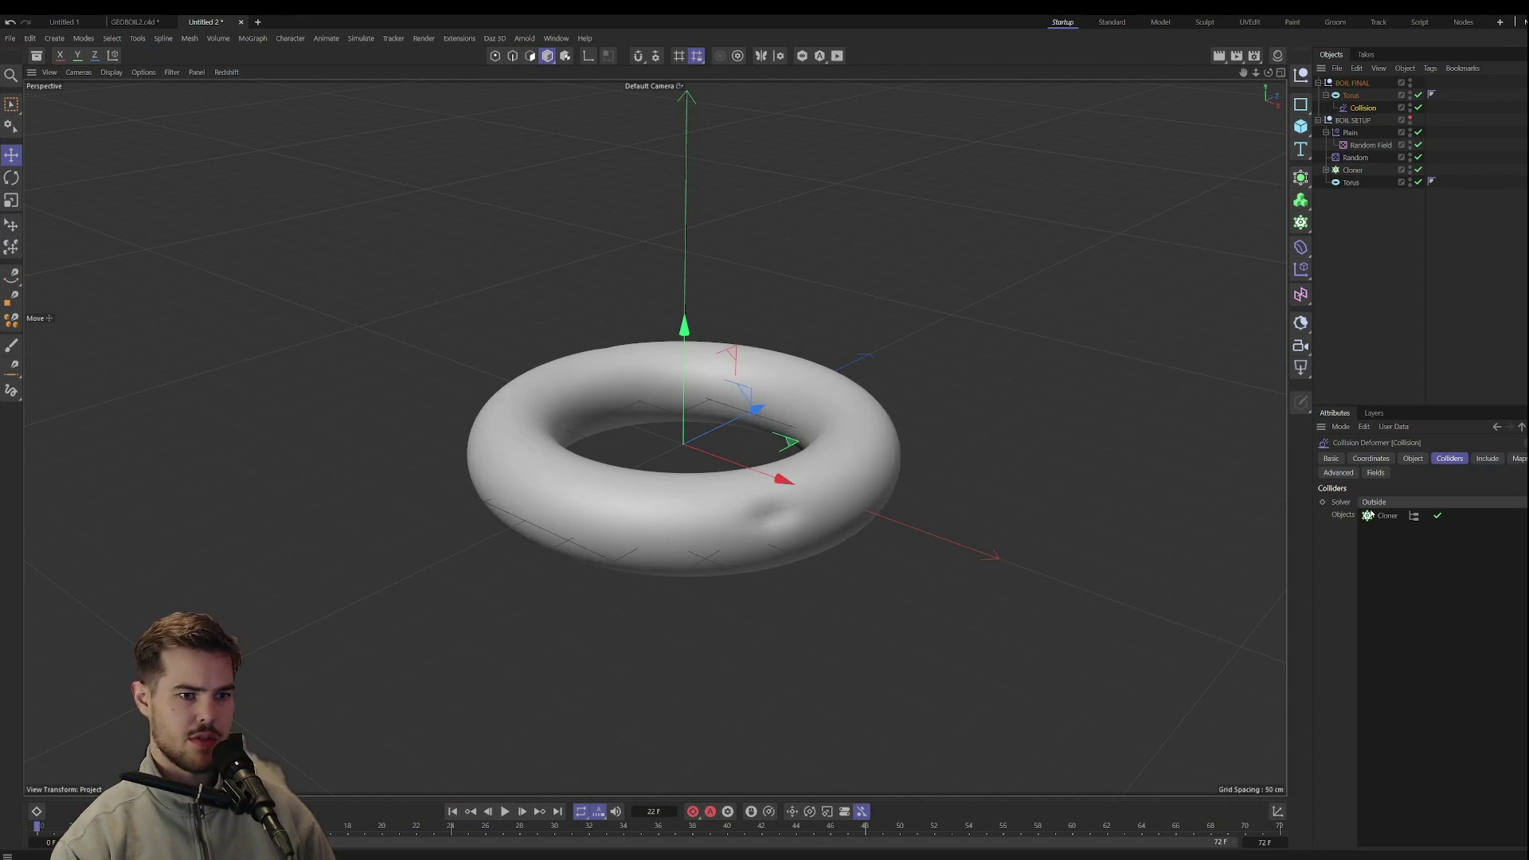
{"action": "left_click", "coordinate": [1415, 502]}
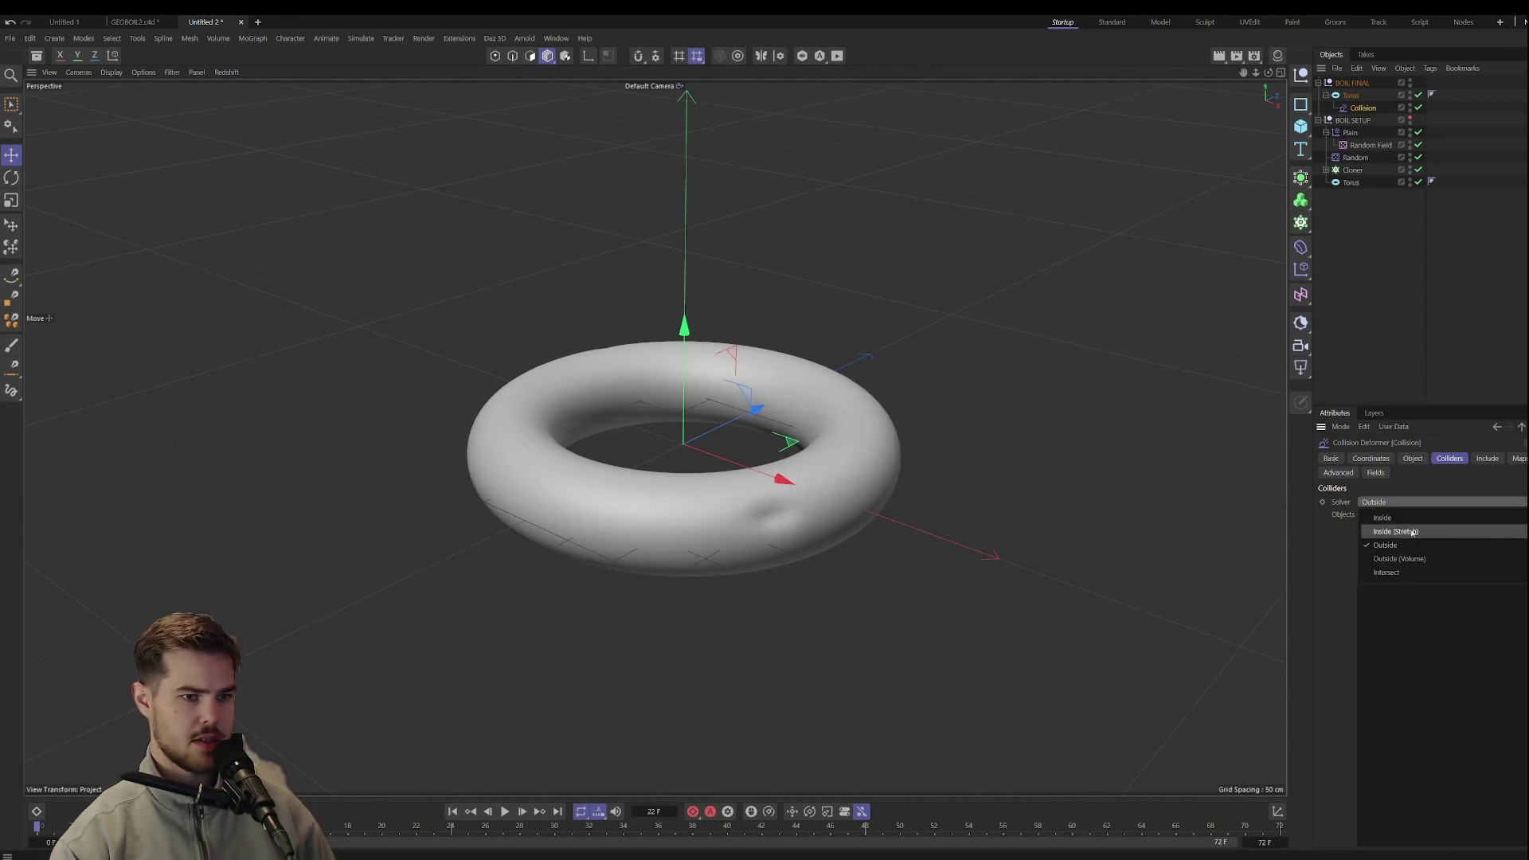
{"action": "left_click", "coordinate": [1382, 518]}
{"action": "left_click", "coordinate": [506, 812]}
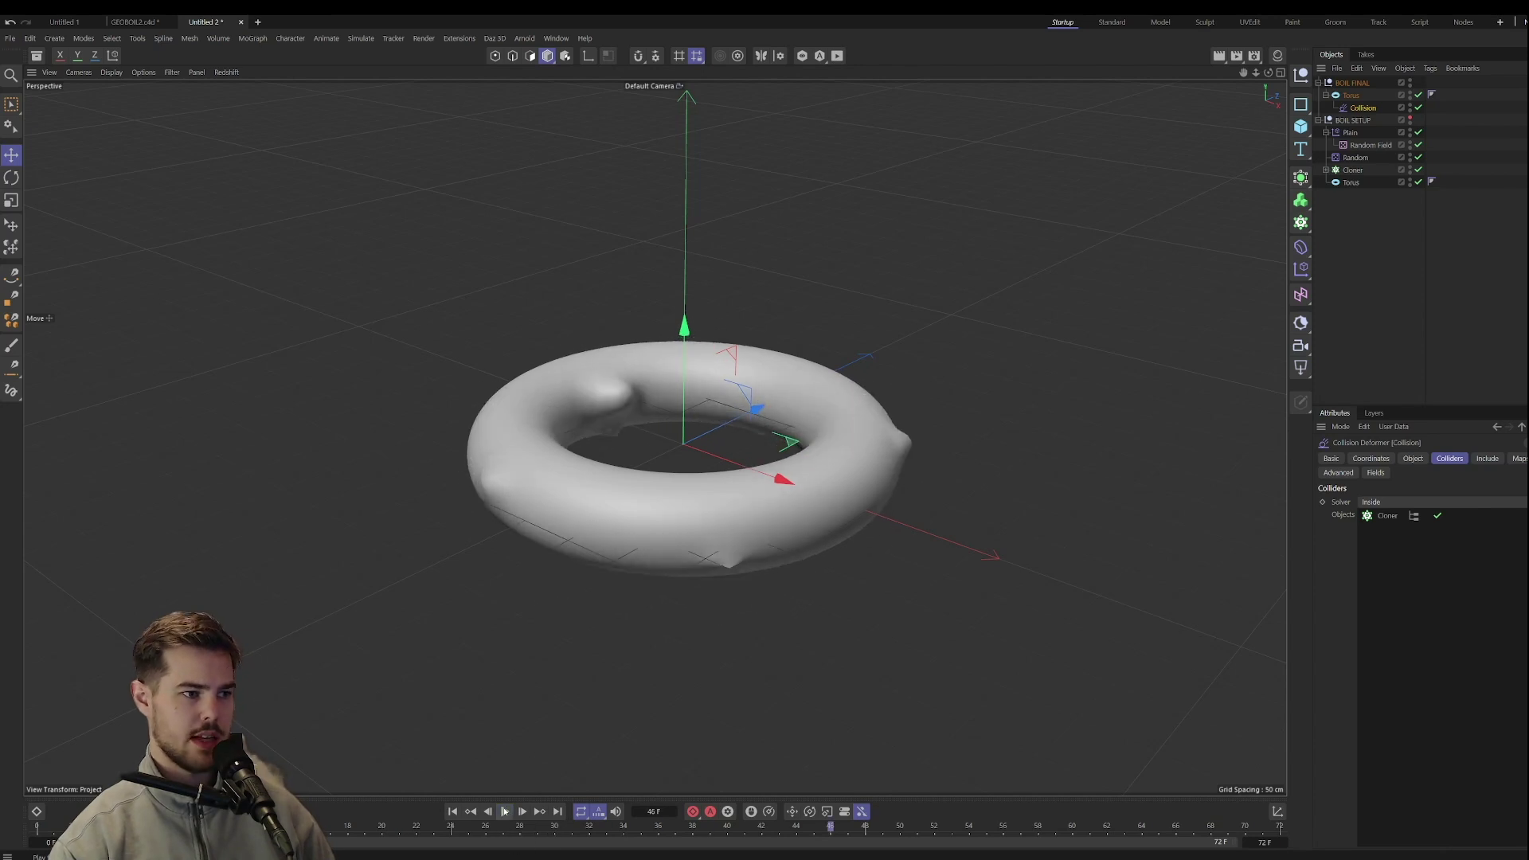
Try the Inside (Stretch) solver on the Collision deformer and return it to Inside.
{"action": "left_click", "coordinate": [1386, 504]}
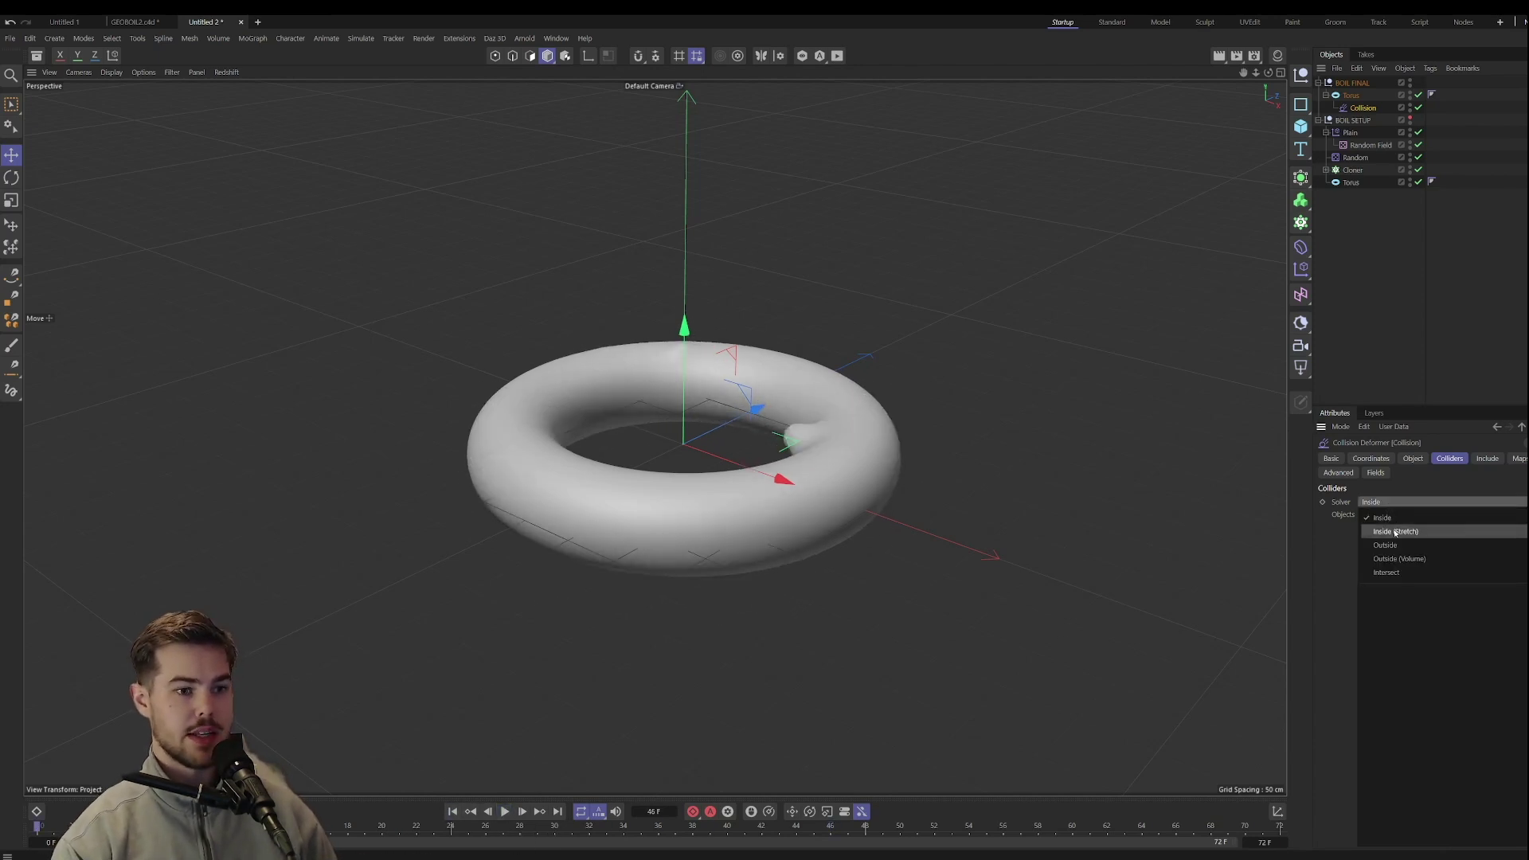
{"action": "left_click", "coordinate": [1396, 531]}
{"action": "left_click", "coordinate": [1383, 503]}
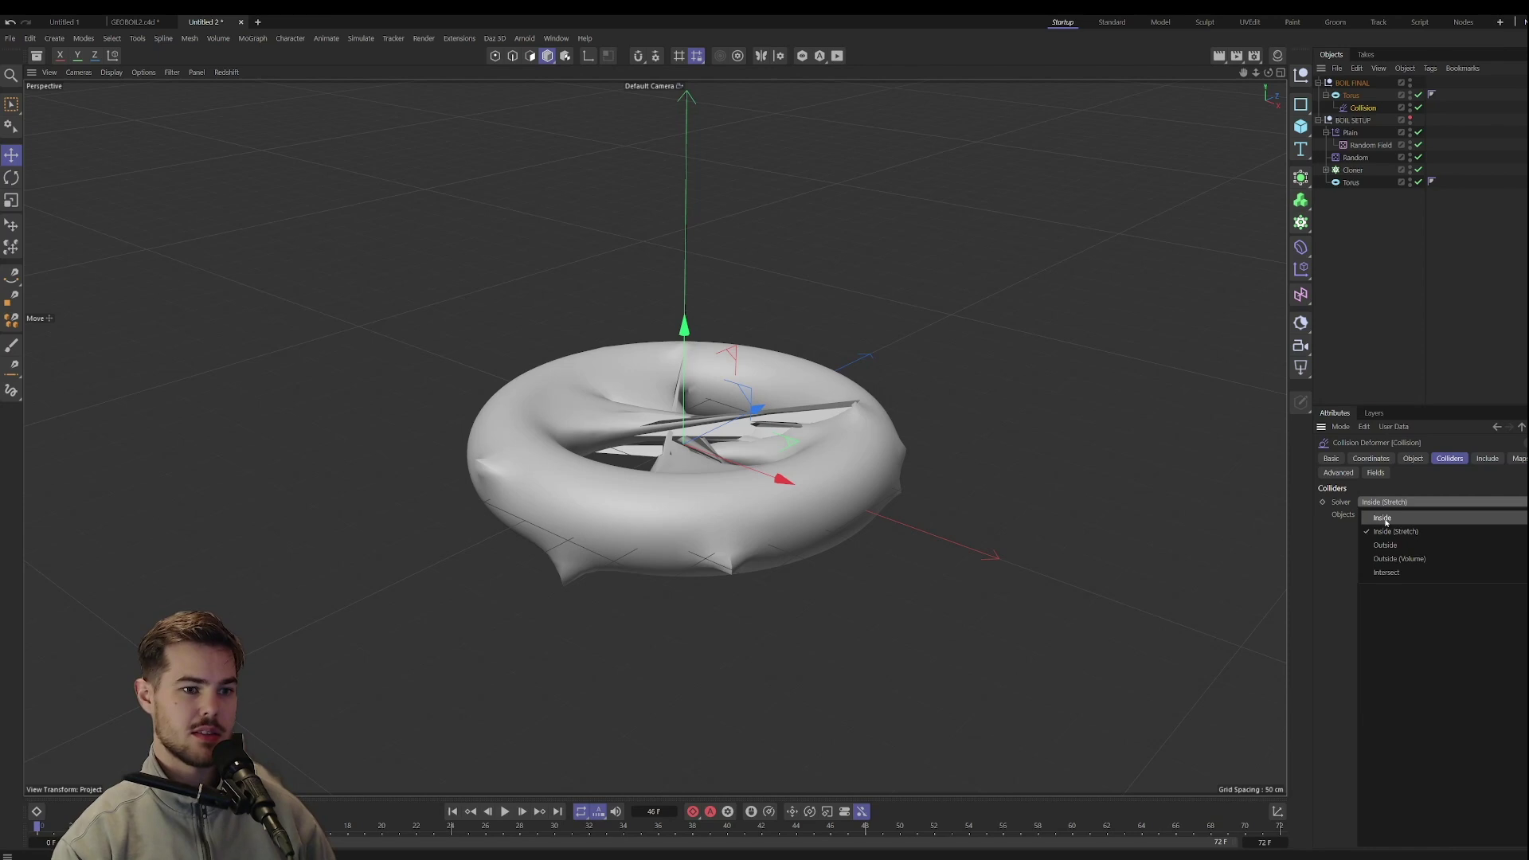
{"action": "left_click", "coordinate": [1383, 518]}
Preview the torus animation with the Collision deformer using the Inside solver.
{"action": "left_click", "coordinate": [505, 811]}
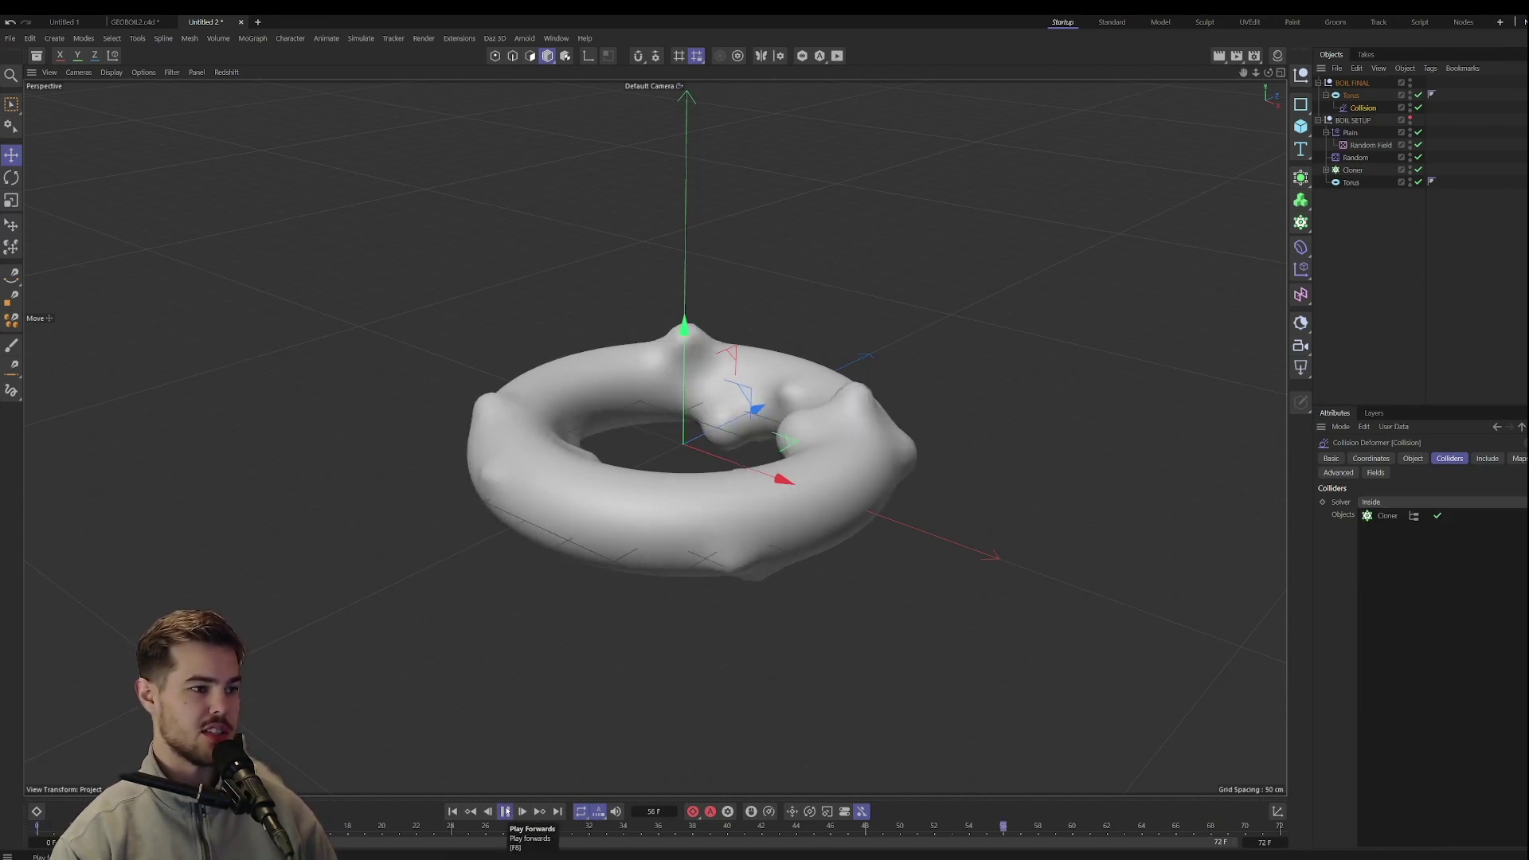
{"action": "left_click", "coordinate": [507, 811]}
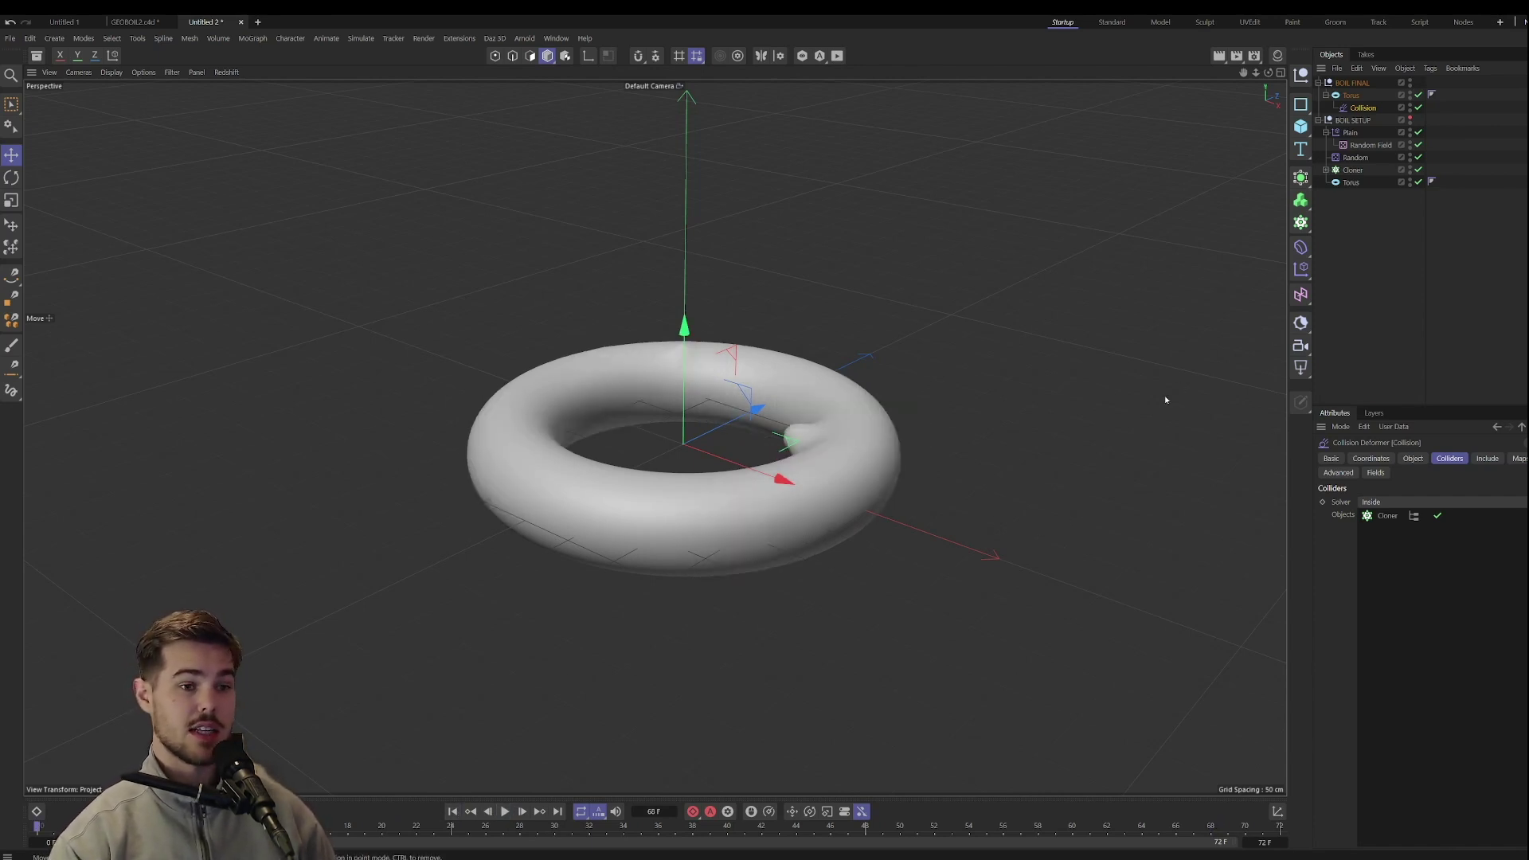
{"action": "left_click", "coordinate": [504, 811]}
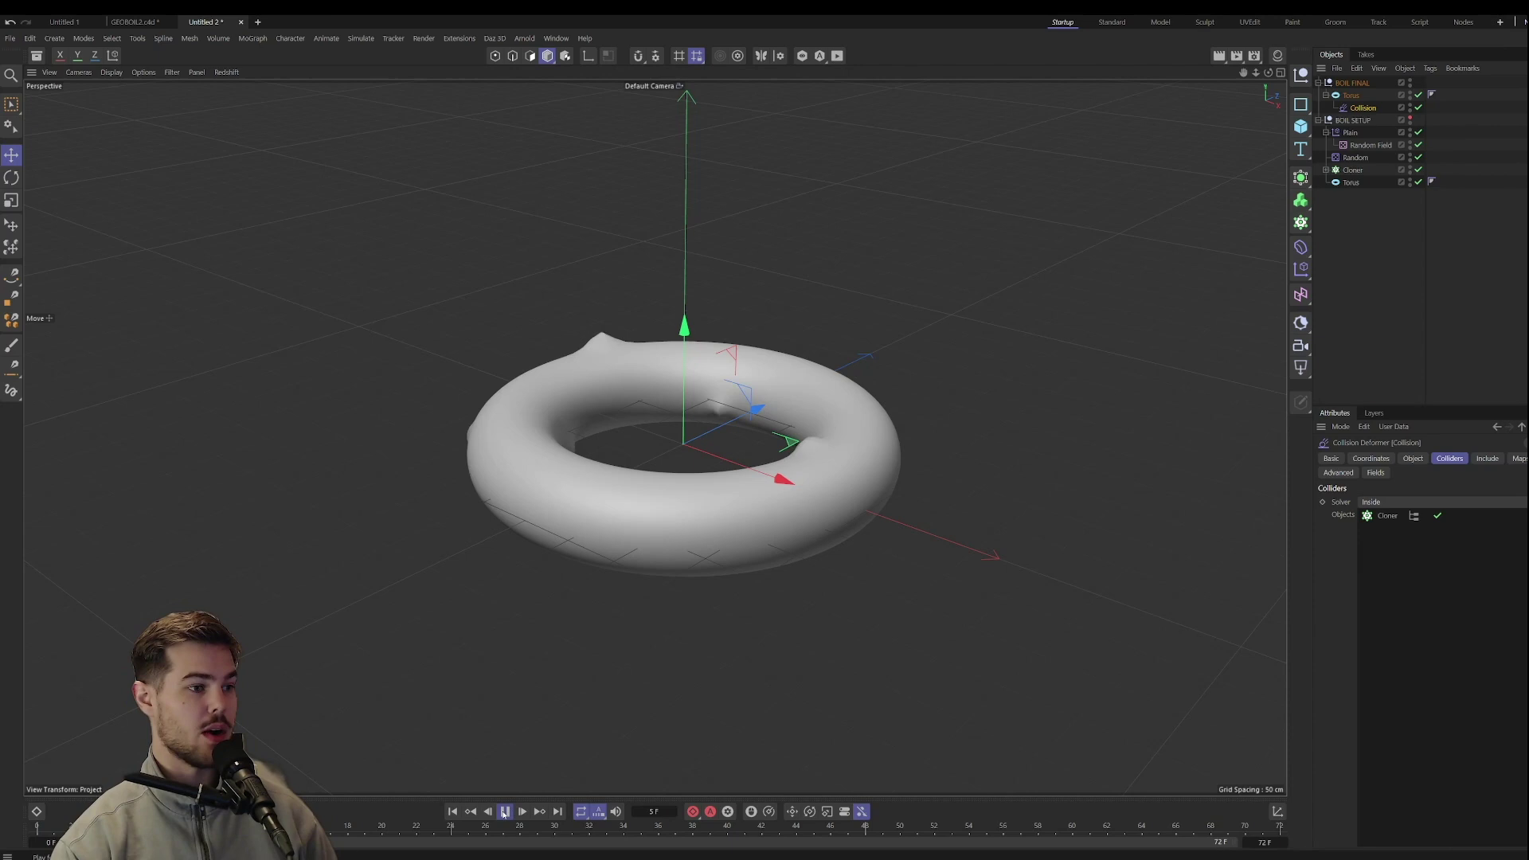
{"action": "left_click", "coordinate": [504, 811]}
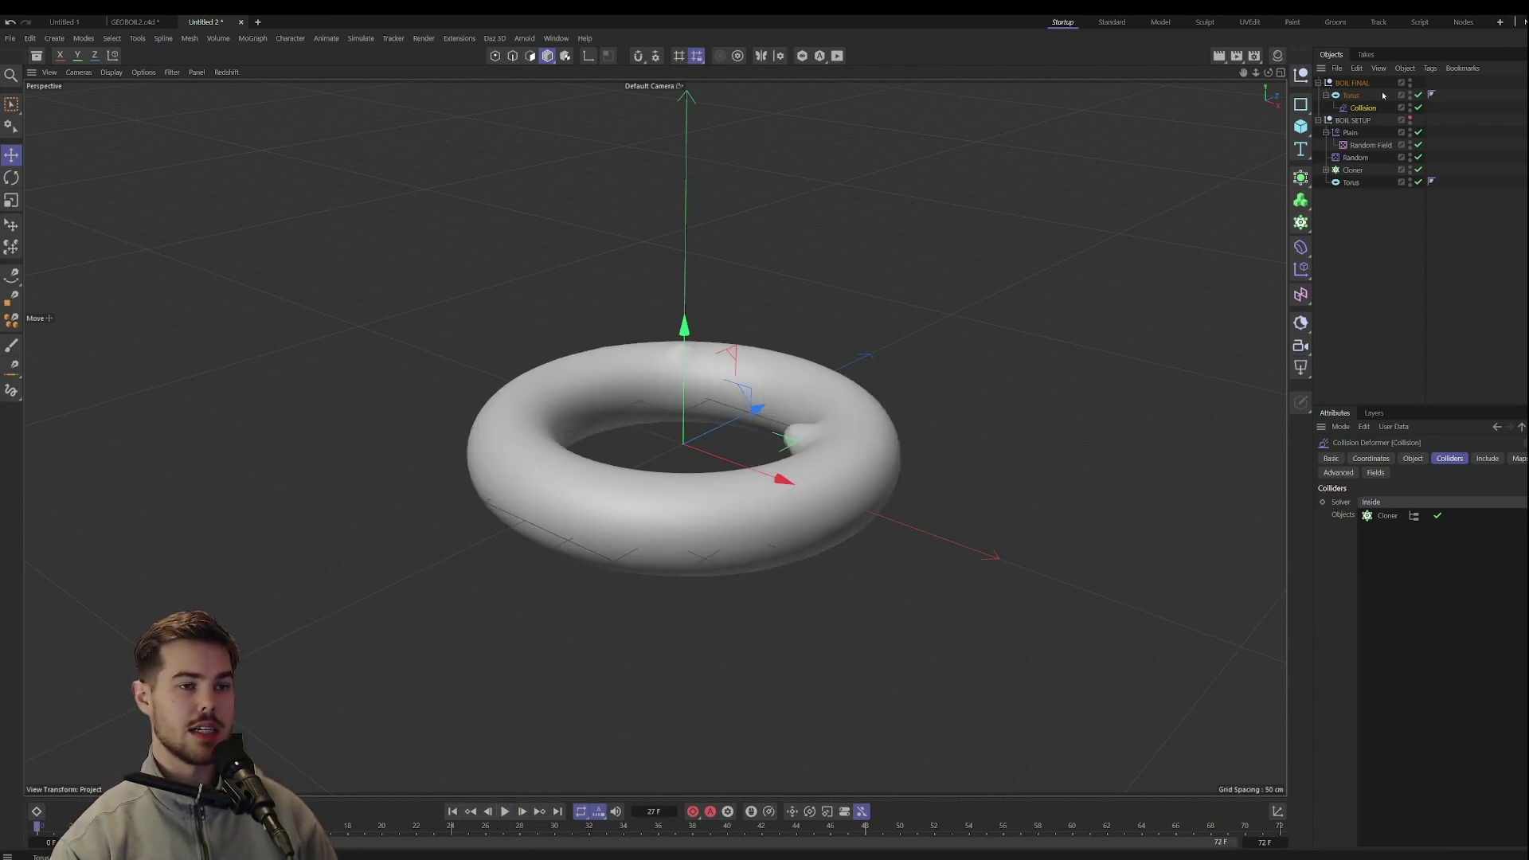
Wrap the BOIL FINAL torus in a Subdivision Surface and preview the smoothed animation.
{"action": "left_click", "coordinate": [1353, 96]}
{"action": "left_click", "coordinate": [1301, 177], "text": "alt"}
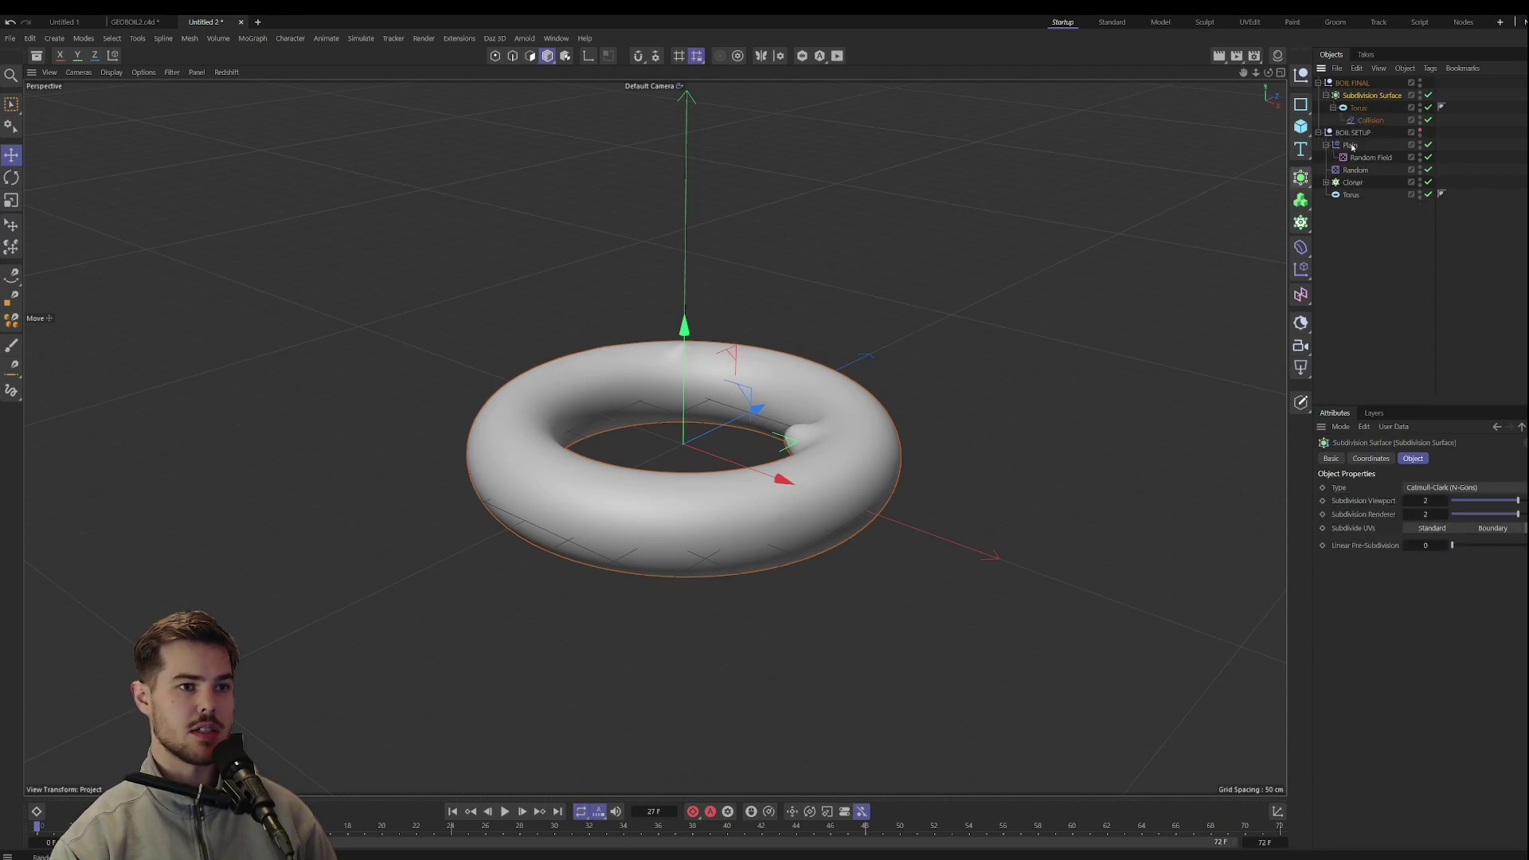
{"action": "left_click", "coordinate": [505, 811]}
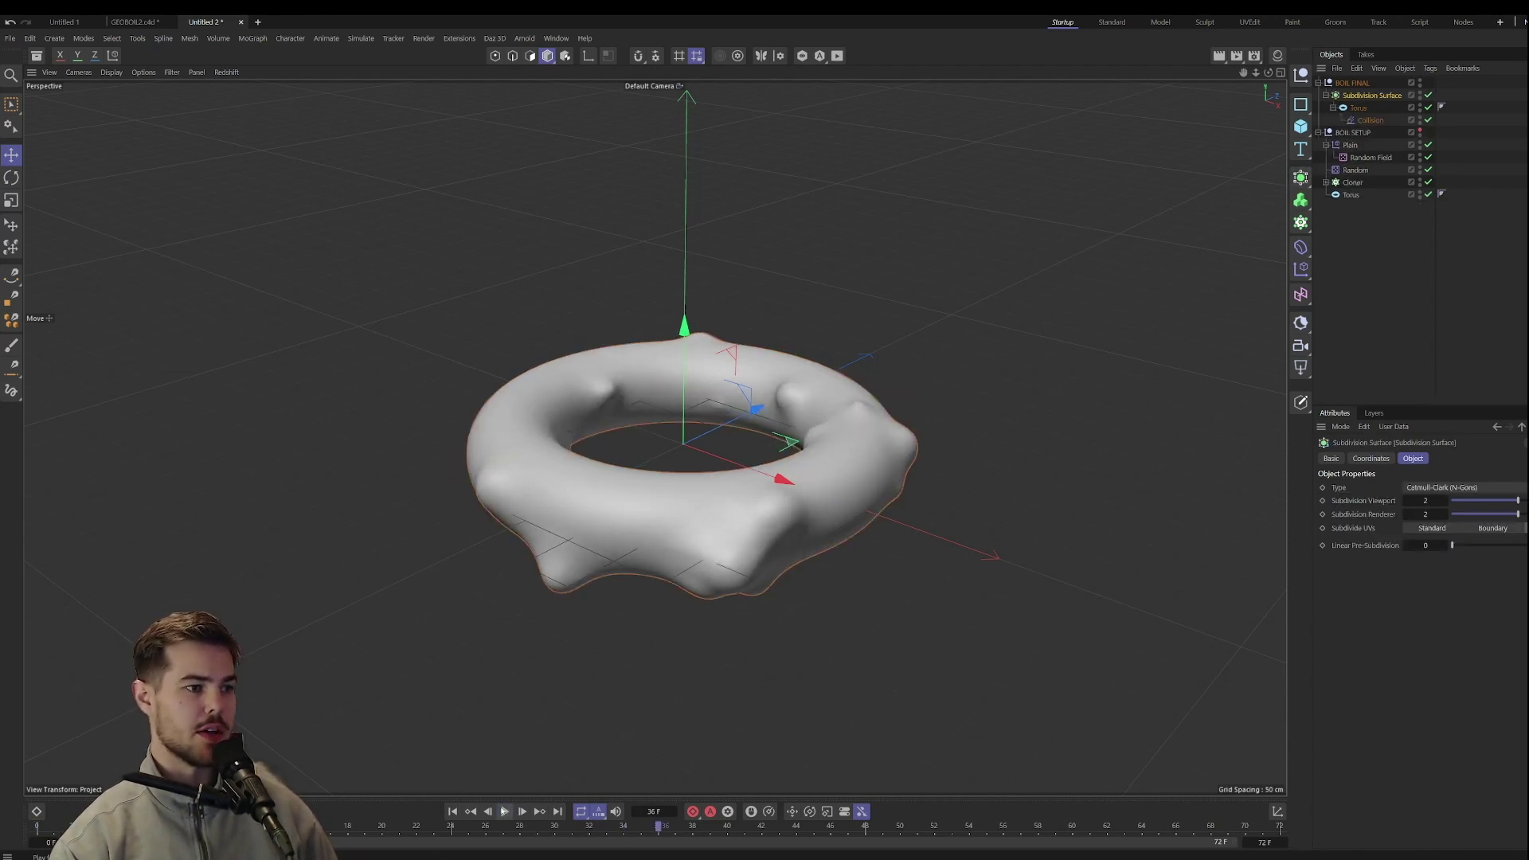
{"action": "left_click", "coordinate": [1418, 131]}
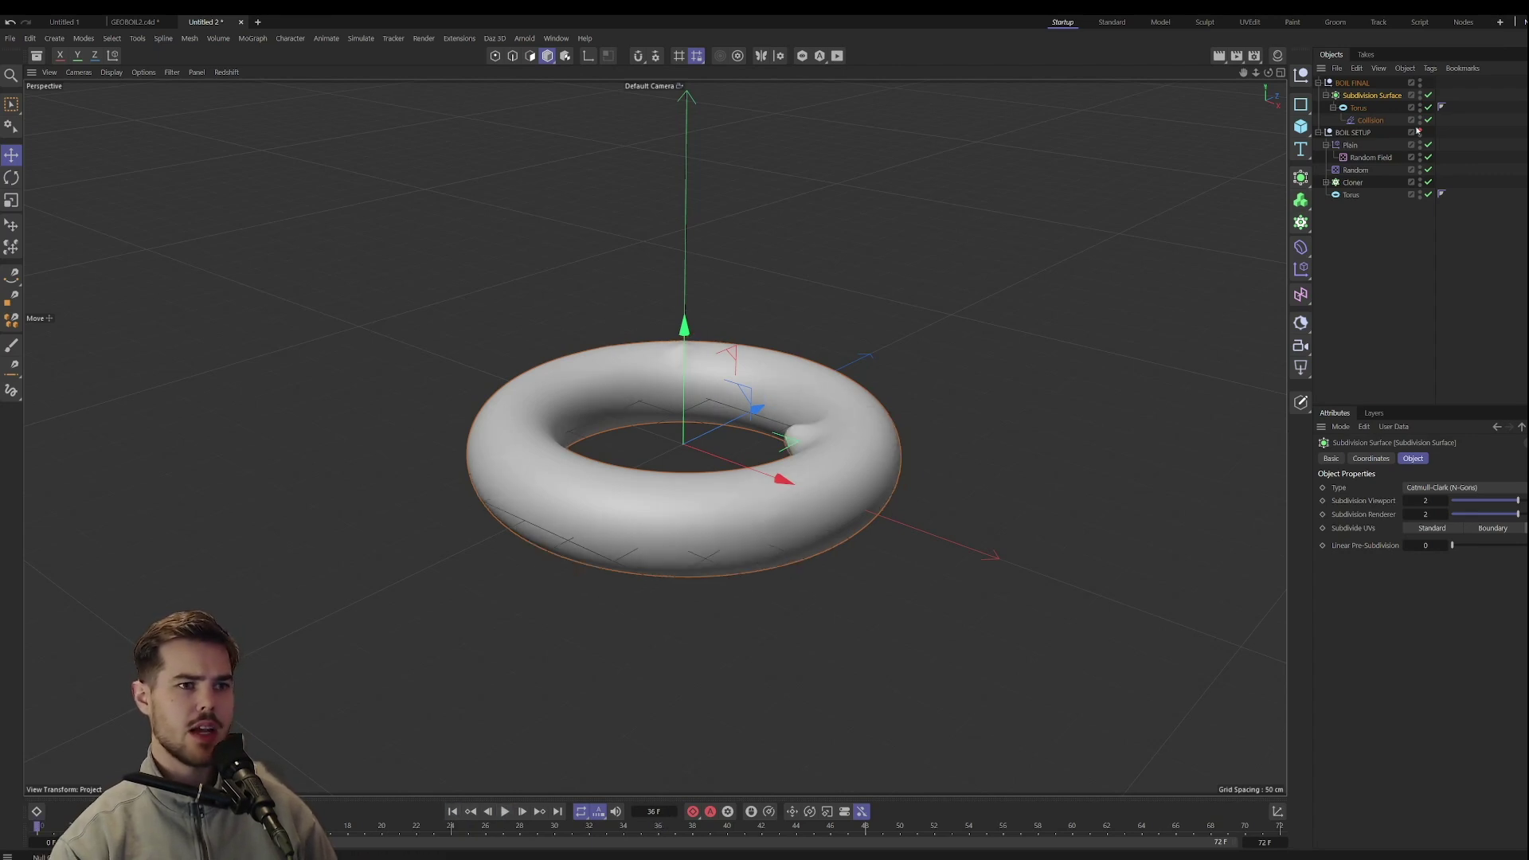
Add a Jiggle deformer under the BOIL FINAL torus, directly below the Collision deformer, and preview the animation.
{"action": "left_click", "coordinate": [1359, 109]}
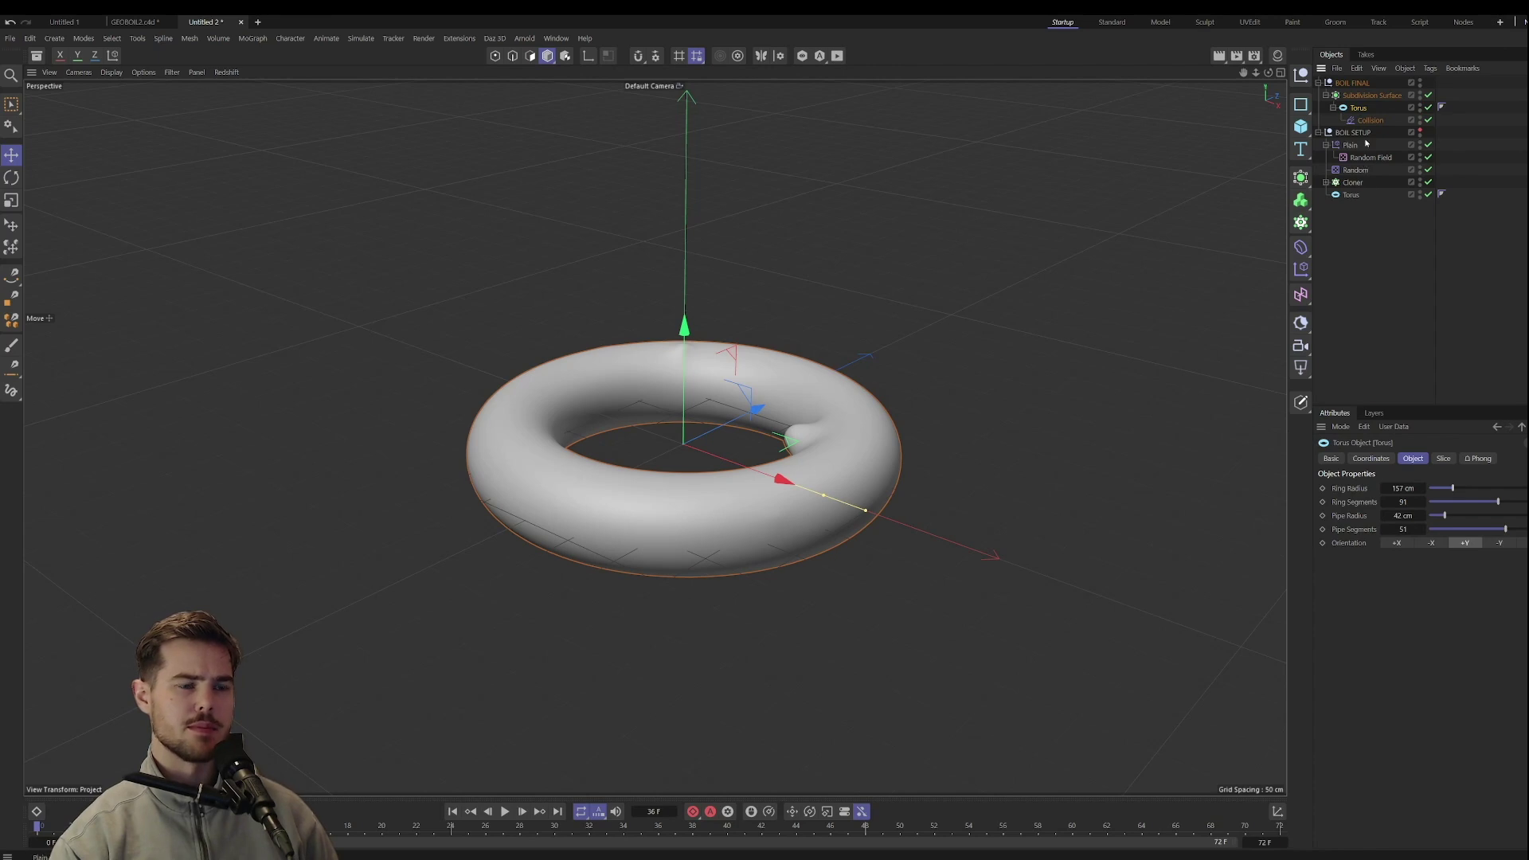
{"action": "left_click", "coordinate": [1304, 249]}
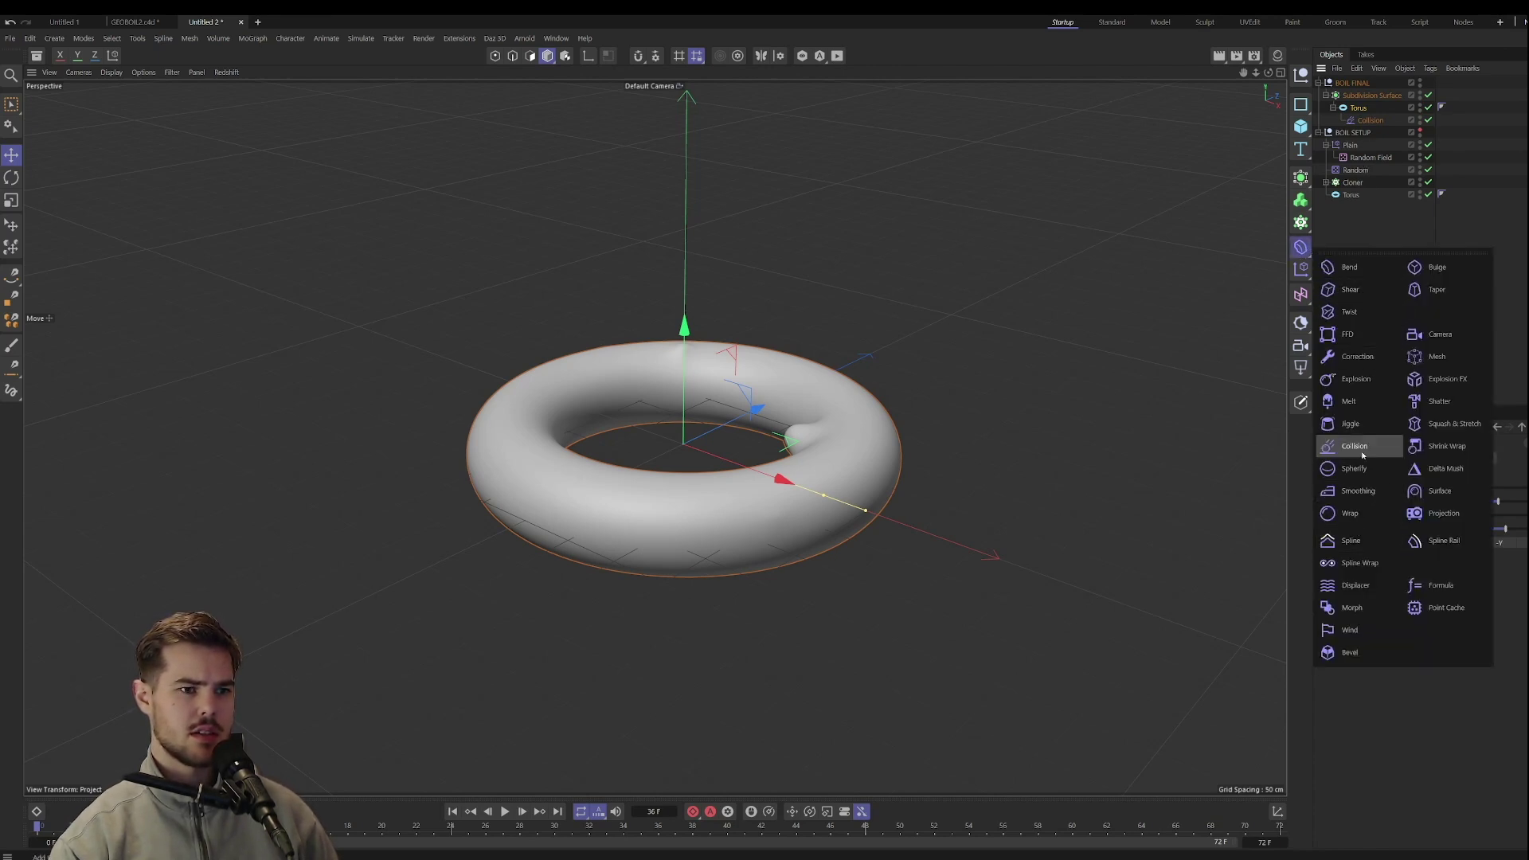
{"action": "left_click", "coordinate": [1350, 424]}
{"action": "left_click_drag", "start_coordinate": [1364, 99], "coordinate": [1372, 134]}
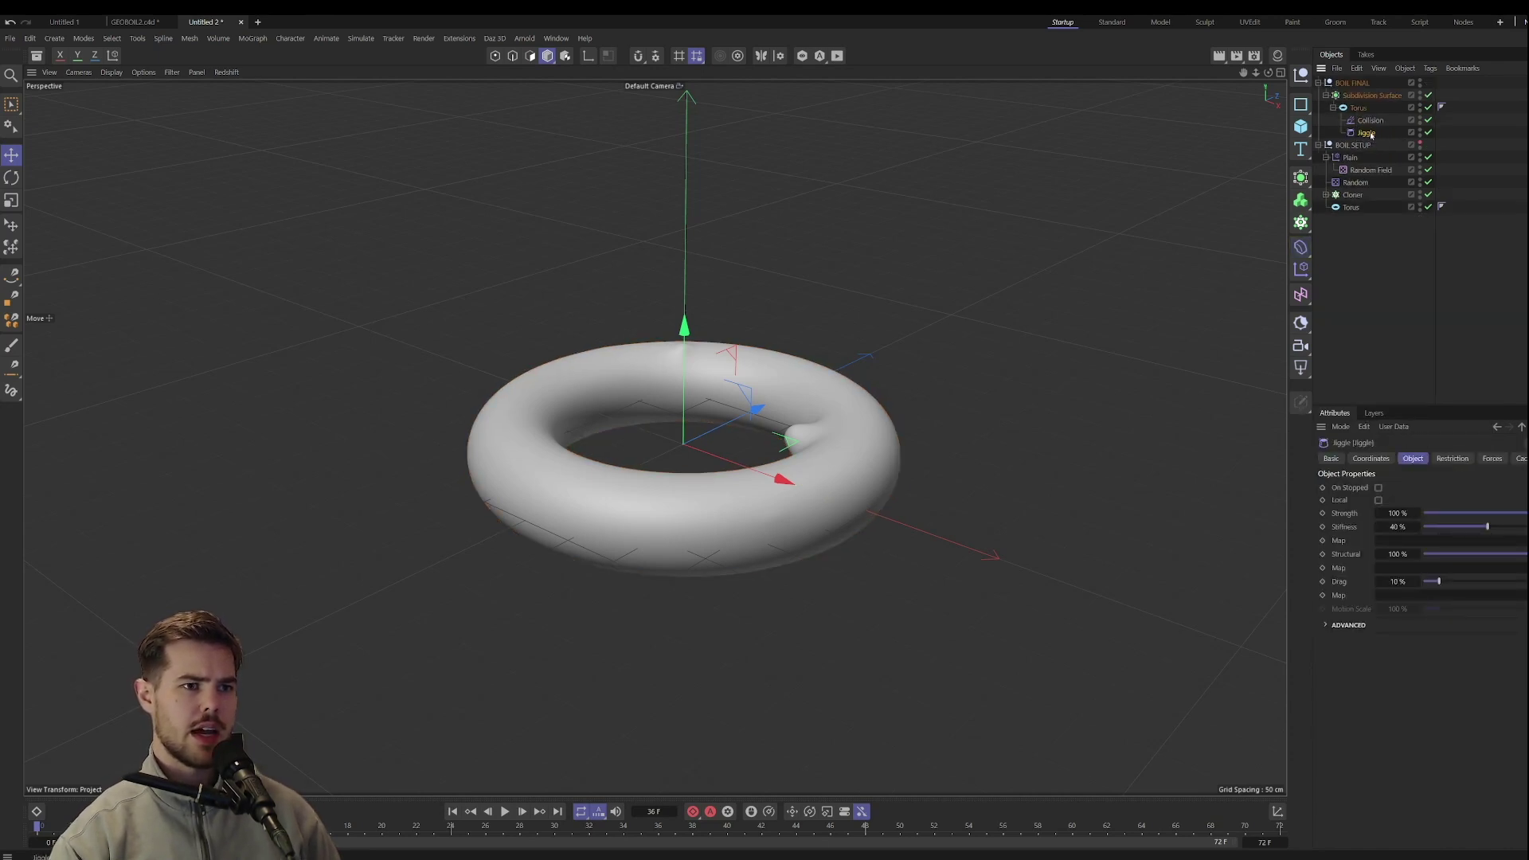
{"action": "left_click", "coordinate": [505, 812]}
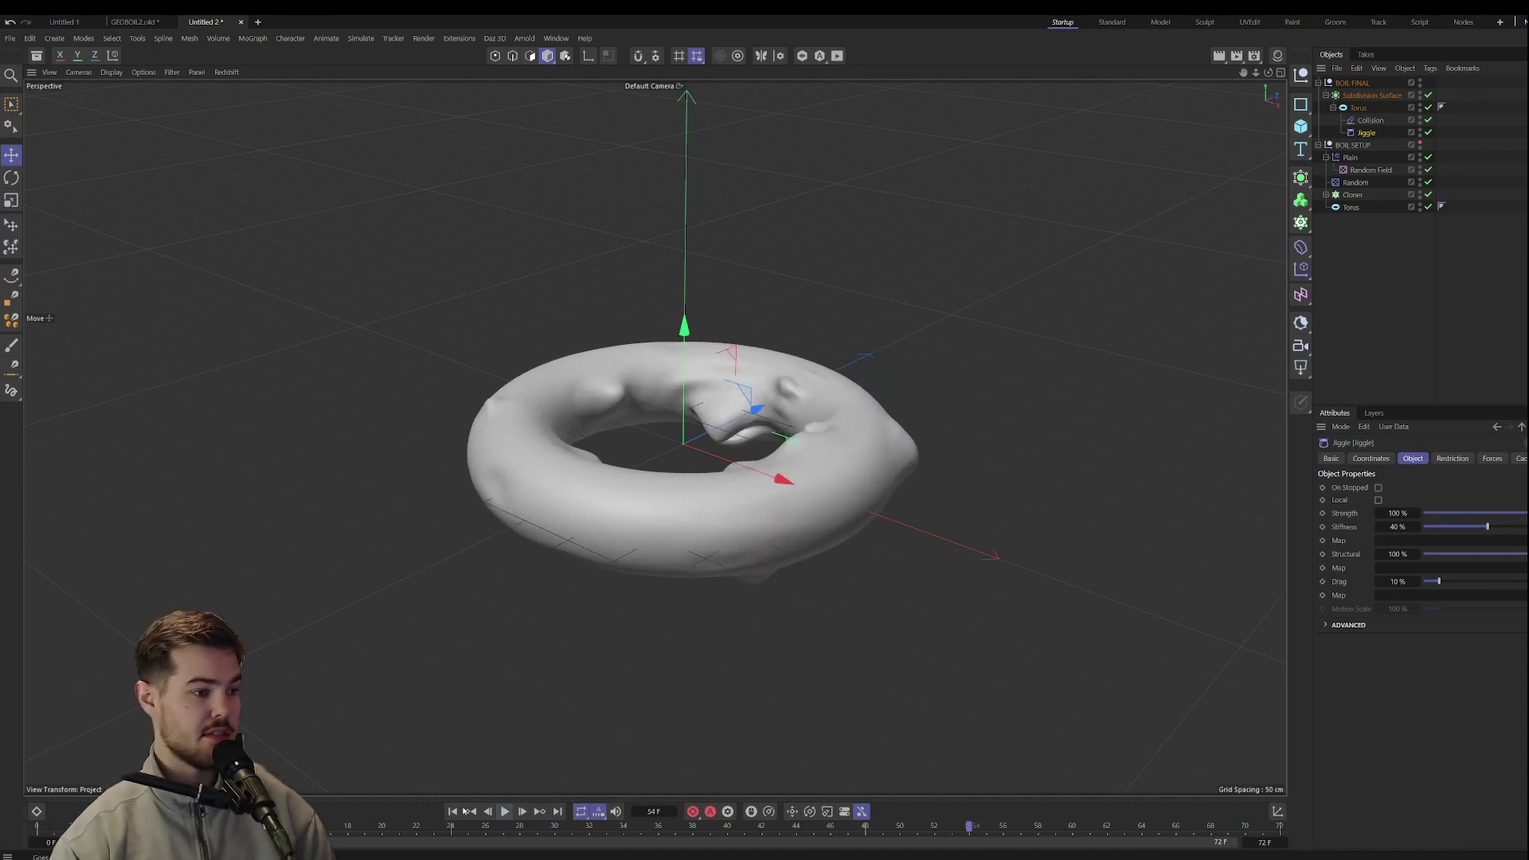
{"action": "left_click", "coordinate": [505, 811]}
Extend the animation's end to frame 240, preview the jiggle, and return to the first frame.
{"action": "double_click", "coordinate": [1264, 842]}
{"action": "type", "text": "240"}
{"action": "key", "text": "Return"}
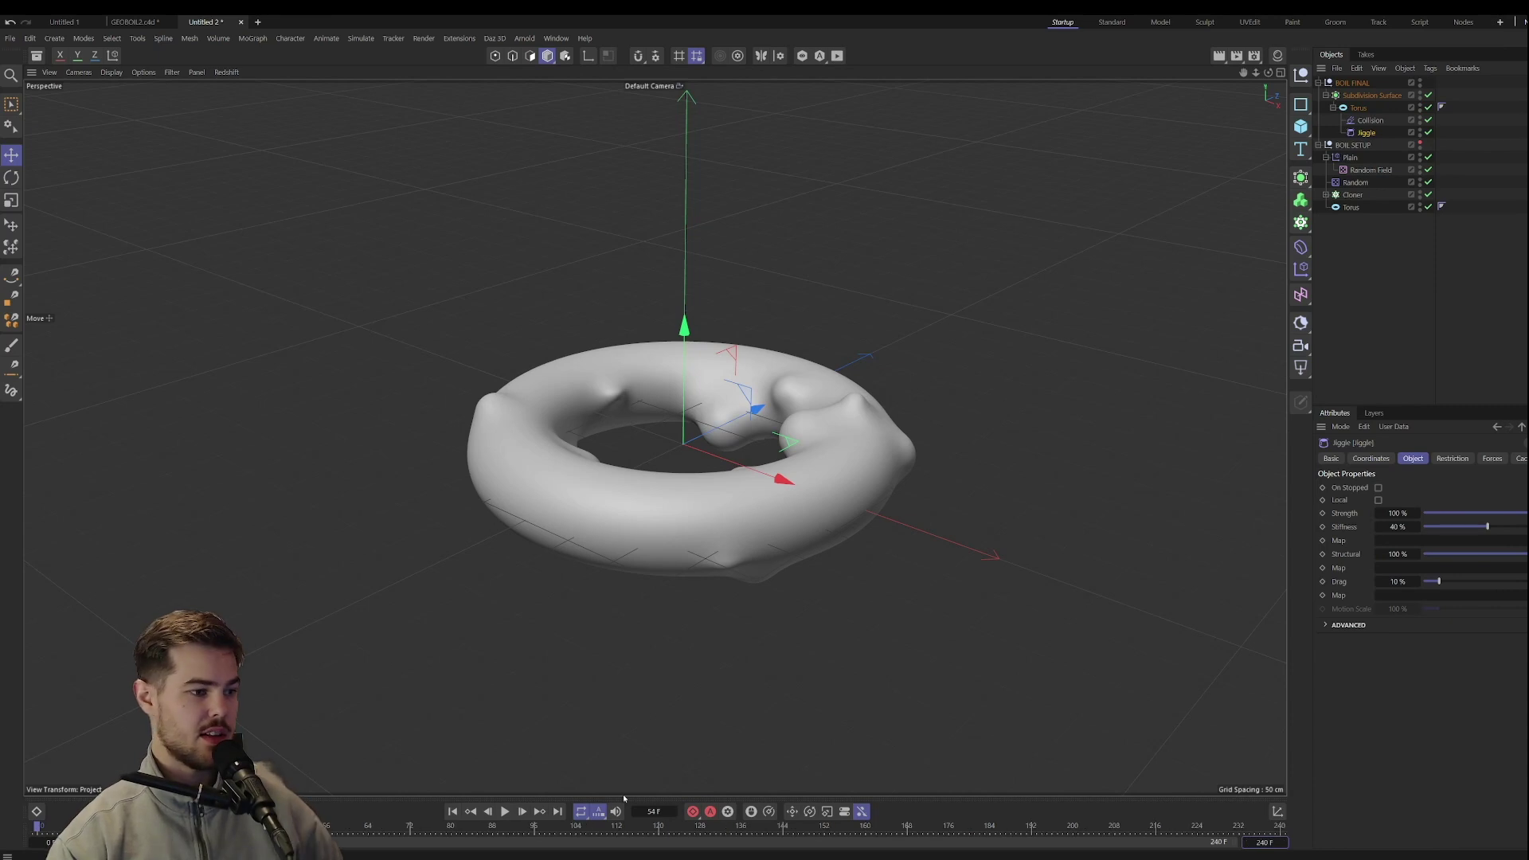
{"action": "left_click", "coordinate": [509, 814]}
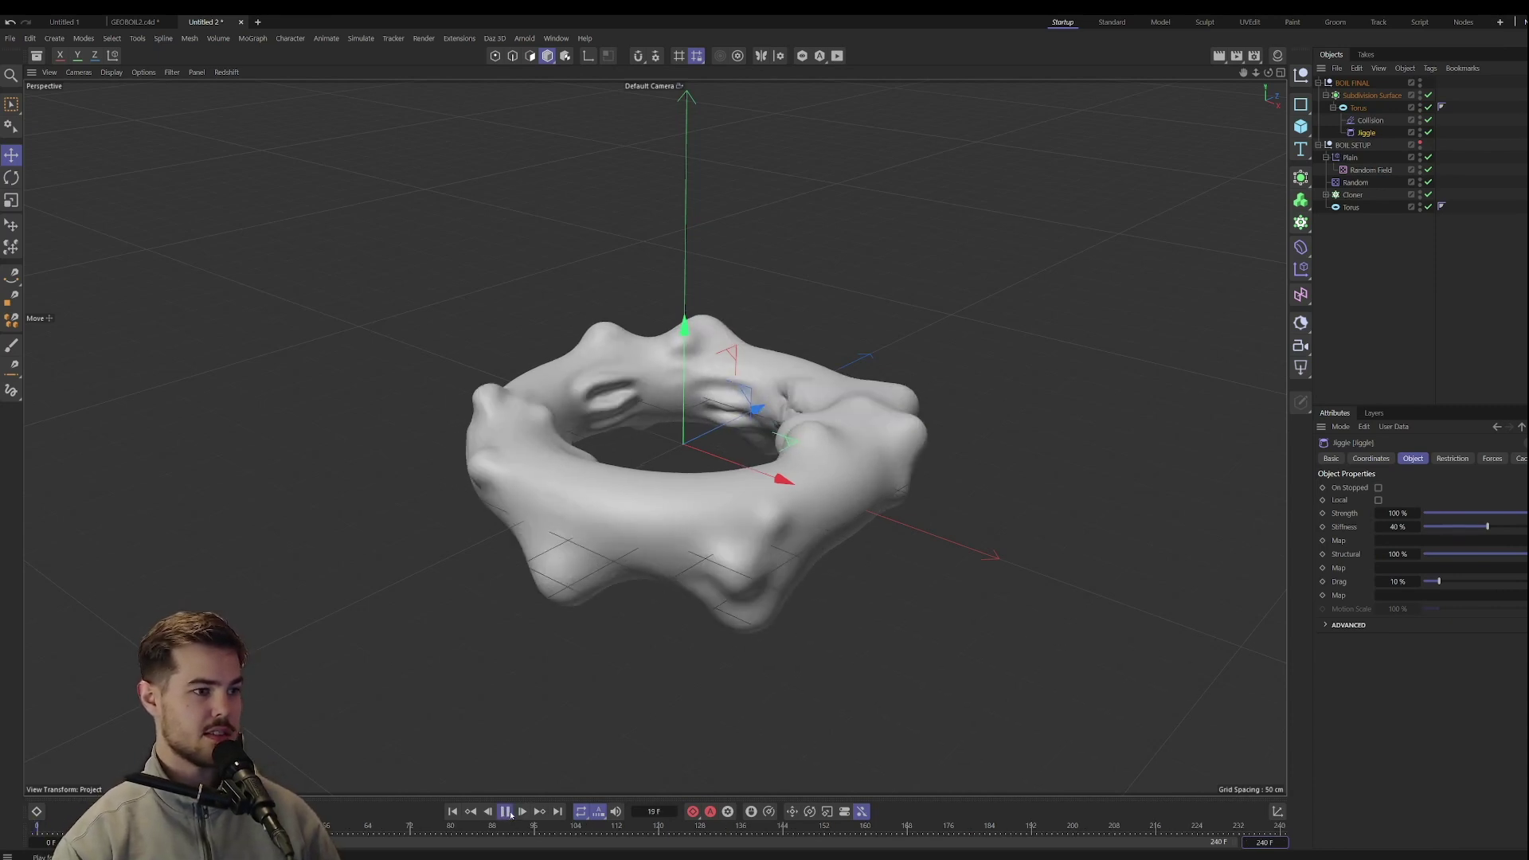
{"action": "left_click", "coordinate": [508, 813]}
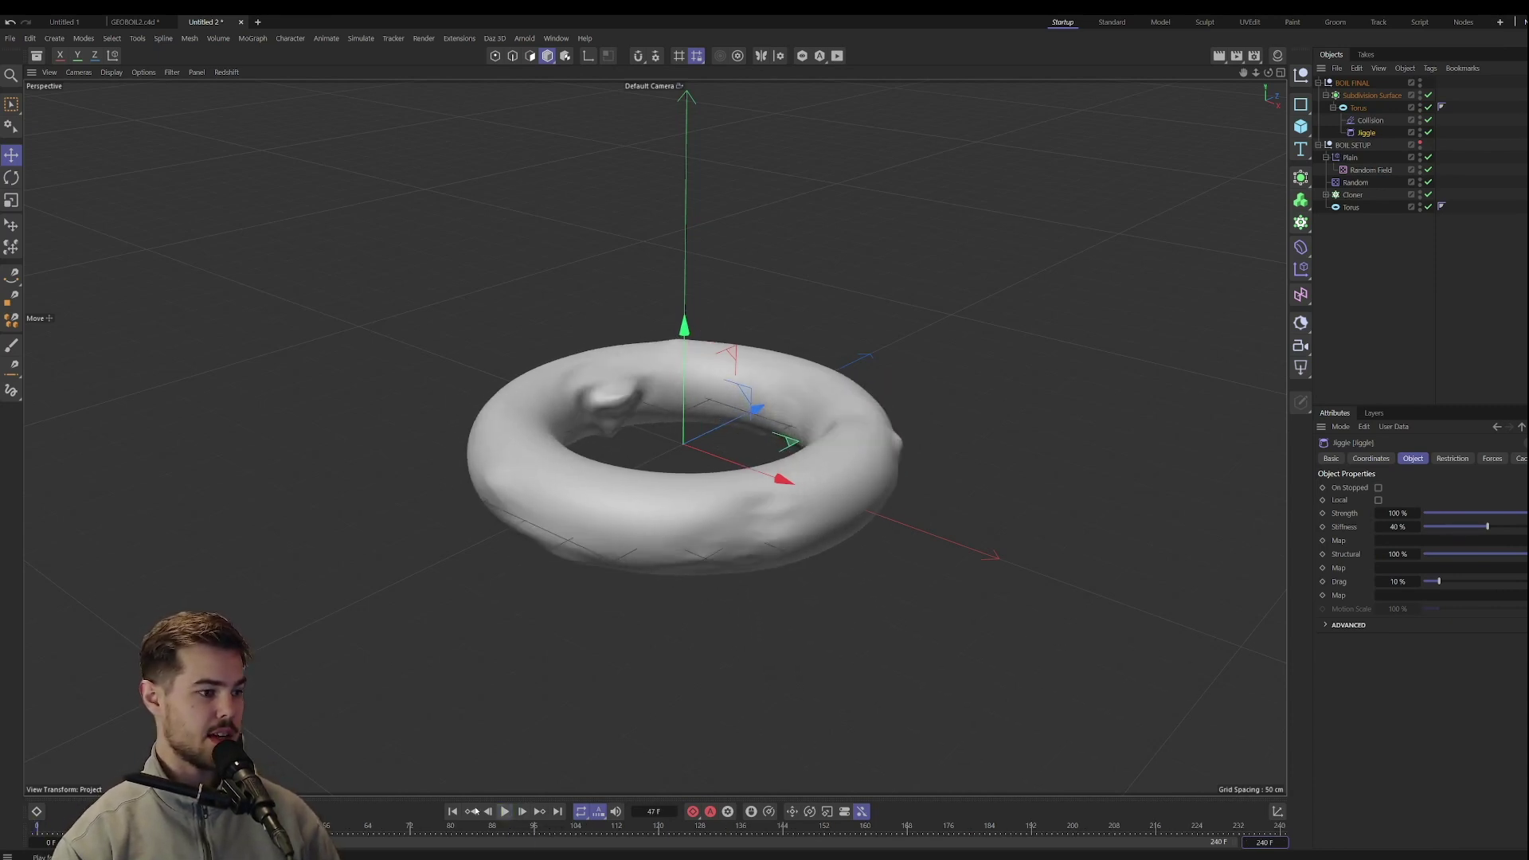
{"action": "left_click", "coordinate": [454, 812]}
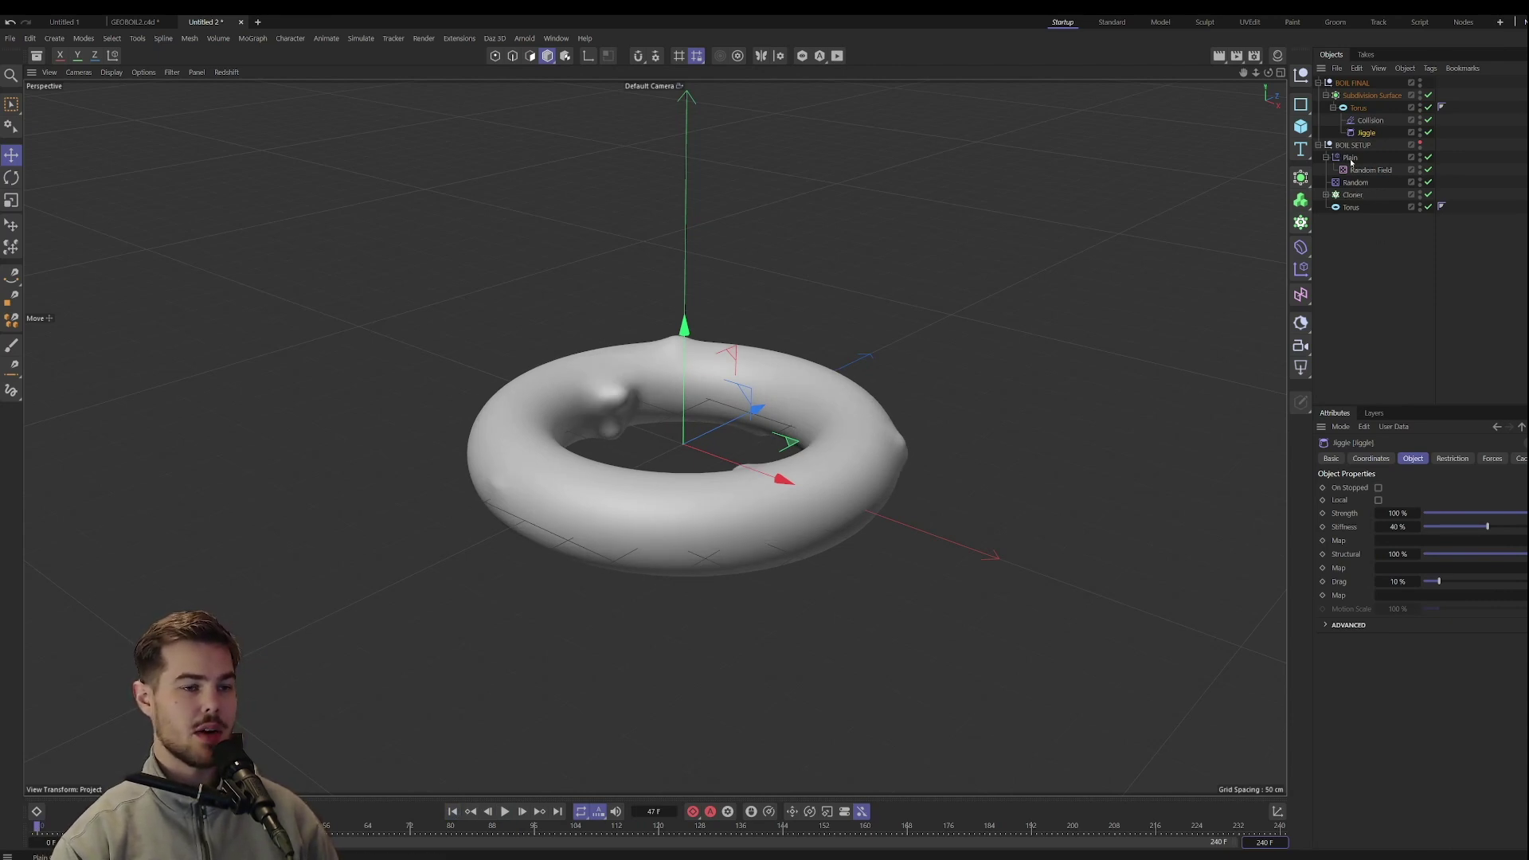
Hide the BOIL FINAL null, show the BOIL SETUP null in the viewport, and collapse the Plain effector's hierarchy.
{"action": "left_click", "coordinate": [1420, 82]}
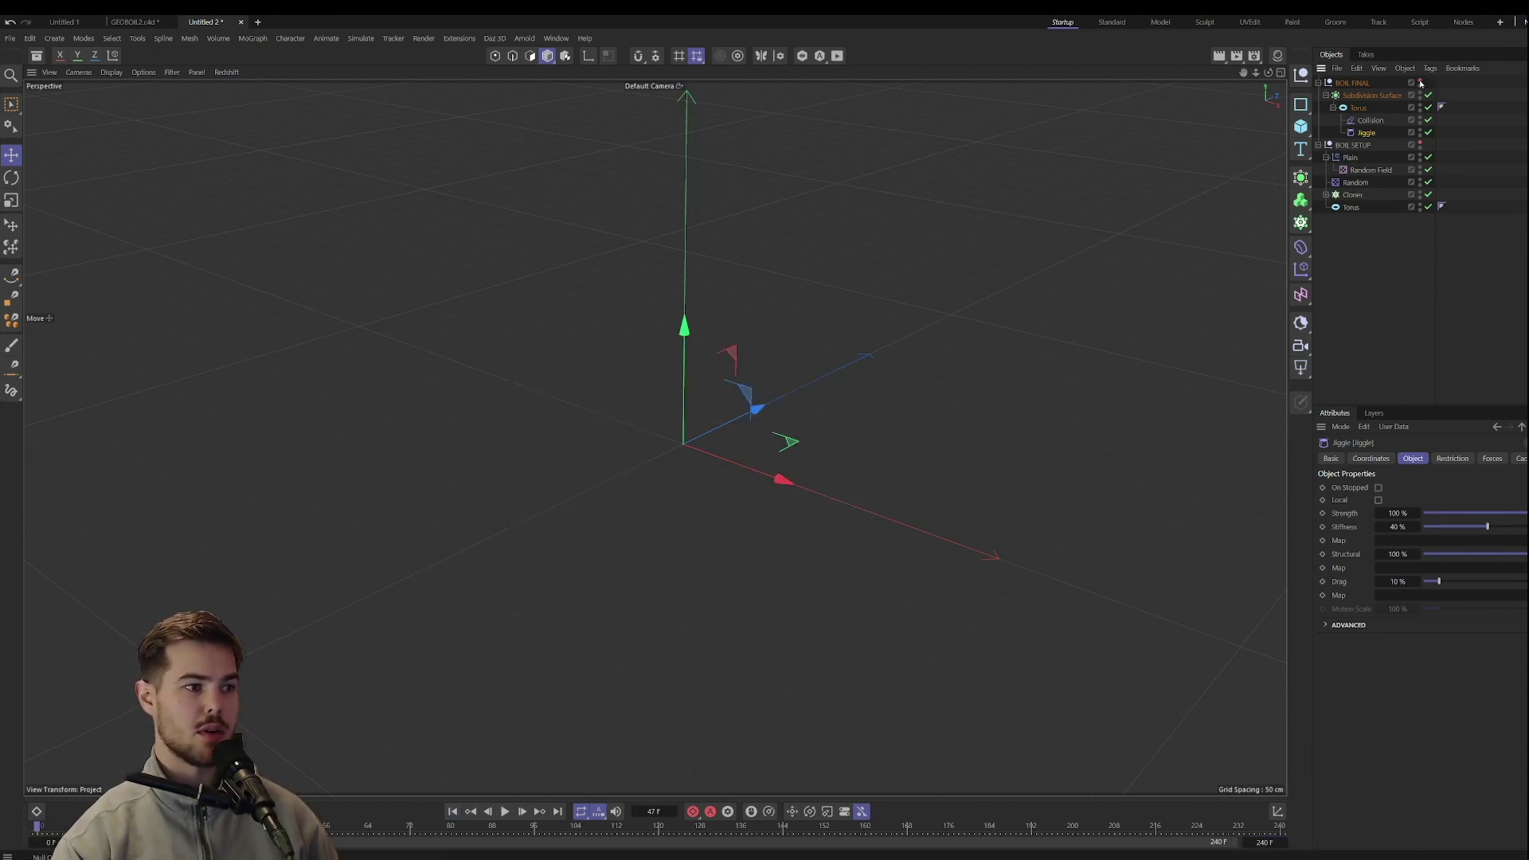
{"action": "left_click", "coordinate": [1421, 144]}
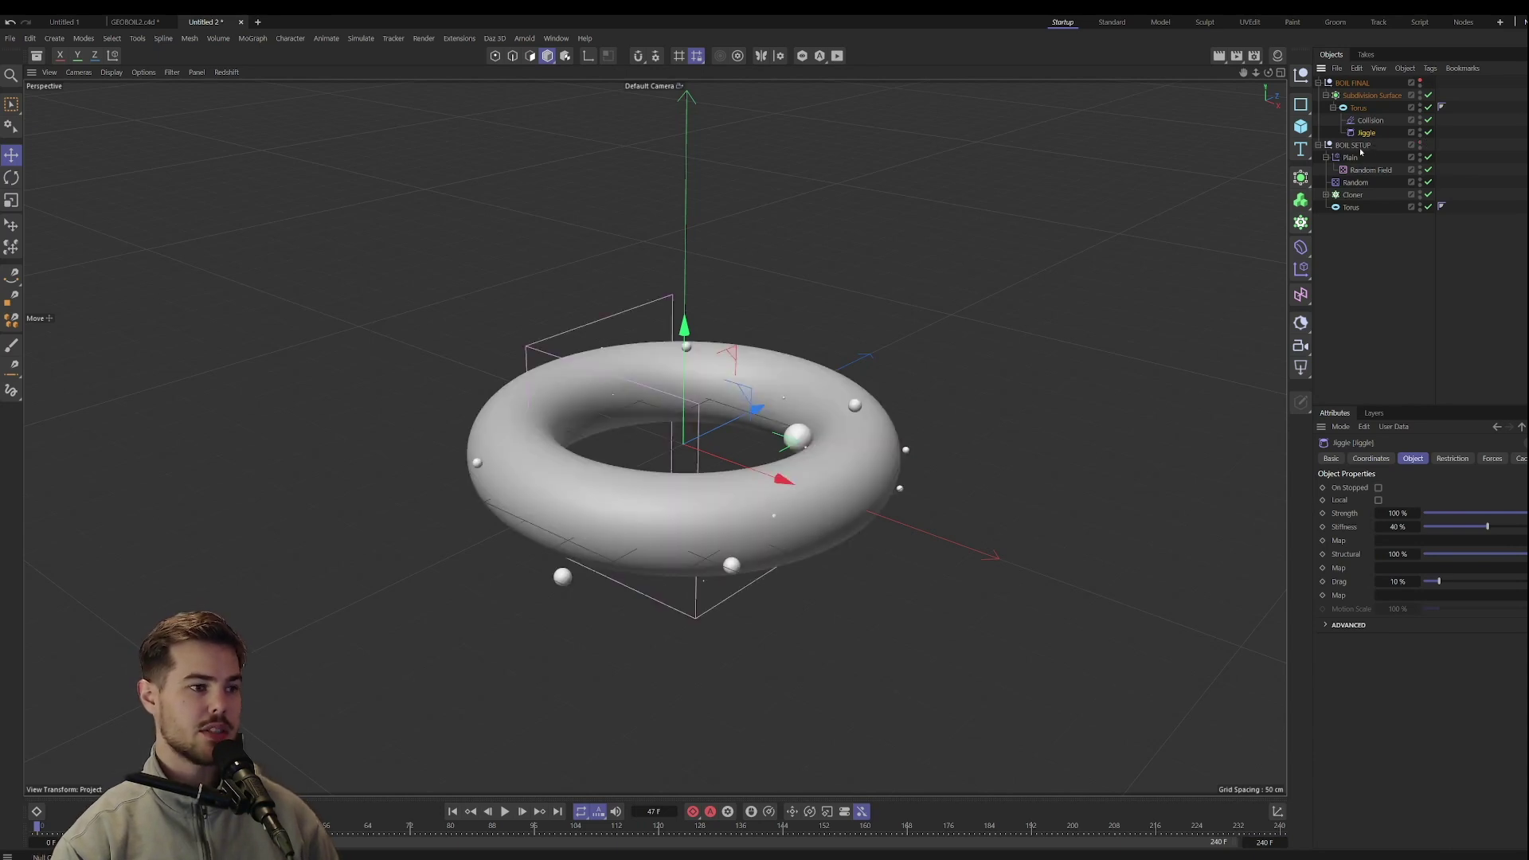
{"action": "left_click", "coordinate": [1327, 157]}
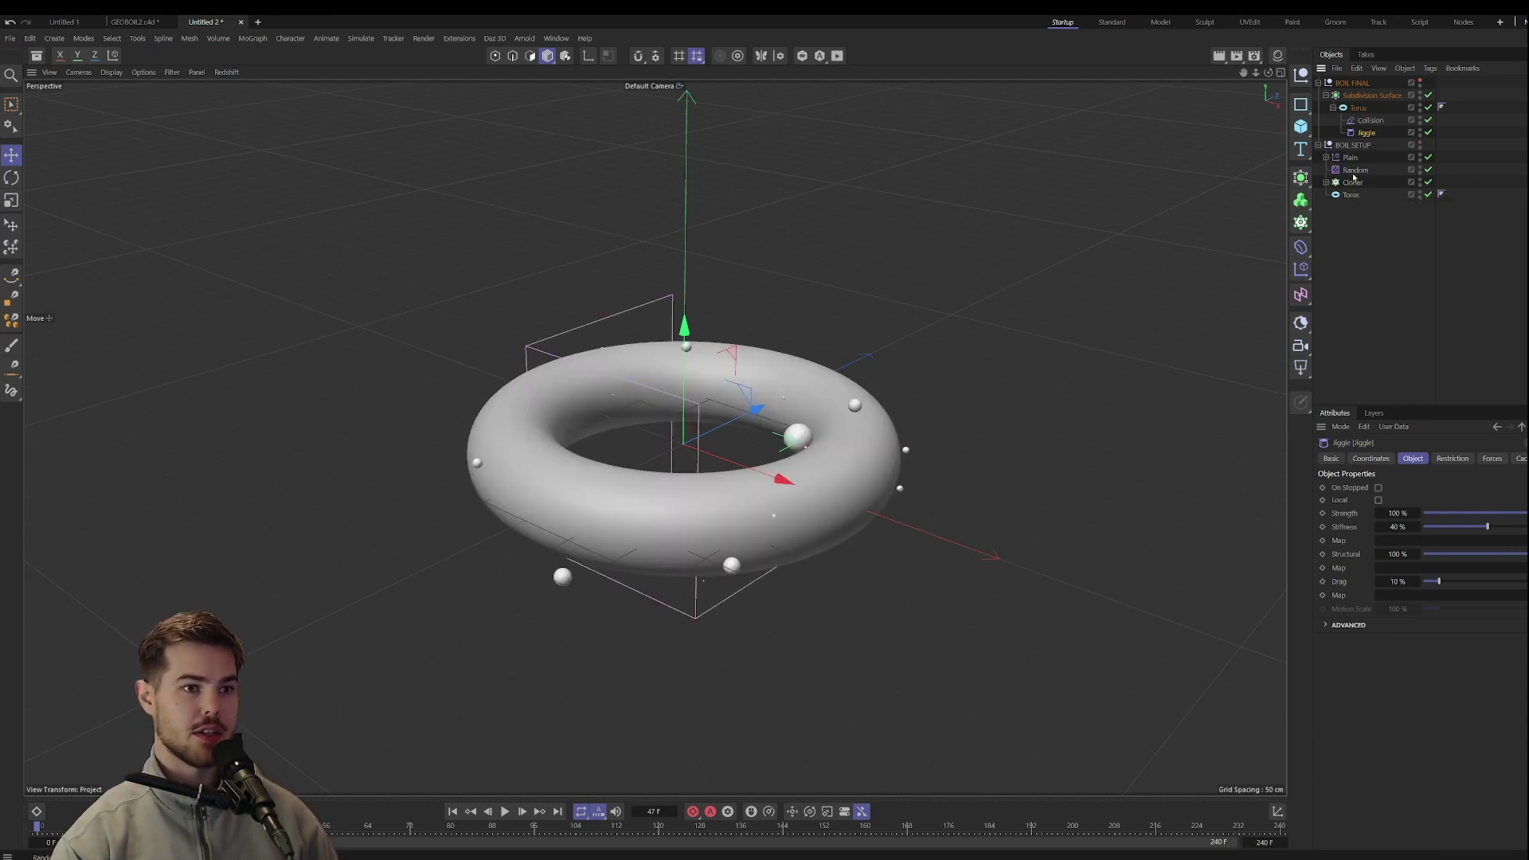
Add a Delay effector to the Cloner and place it inside BOIL SETUP above the Plain effector.
{"action": "left_click", "coordinate": [1354, 182]}
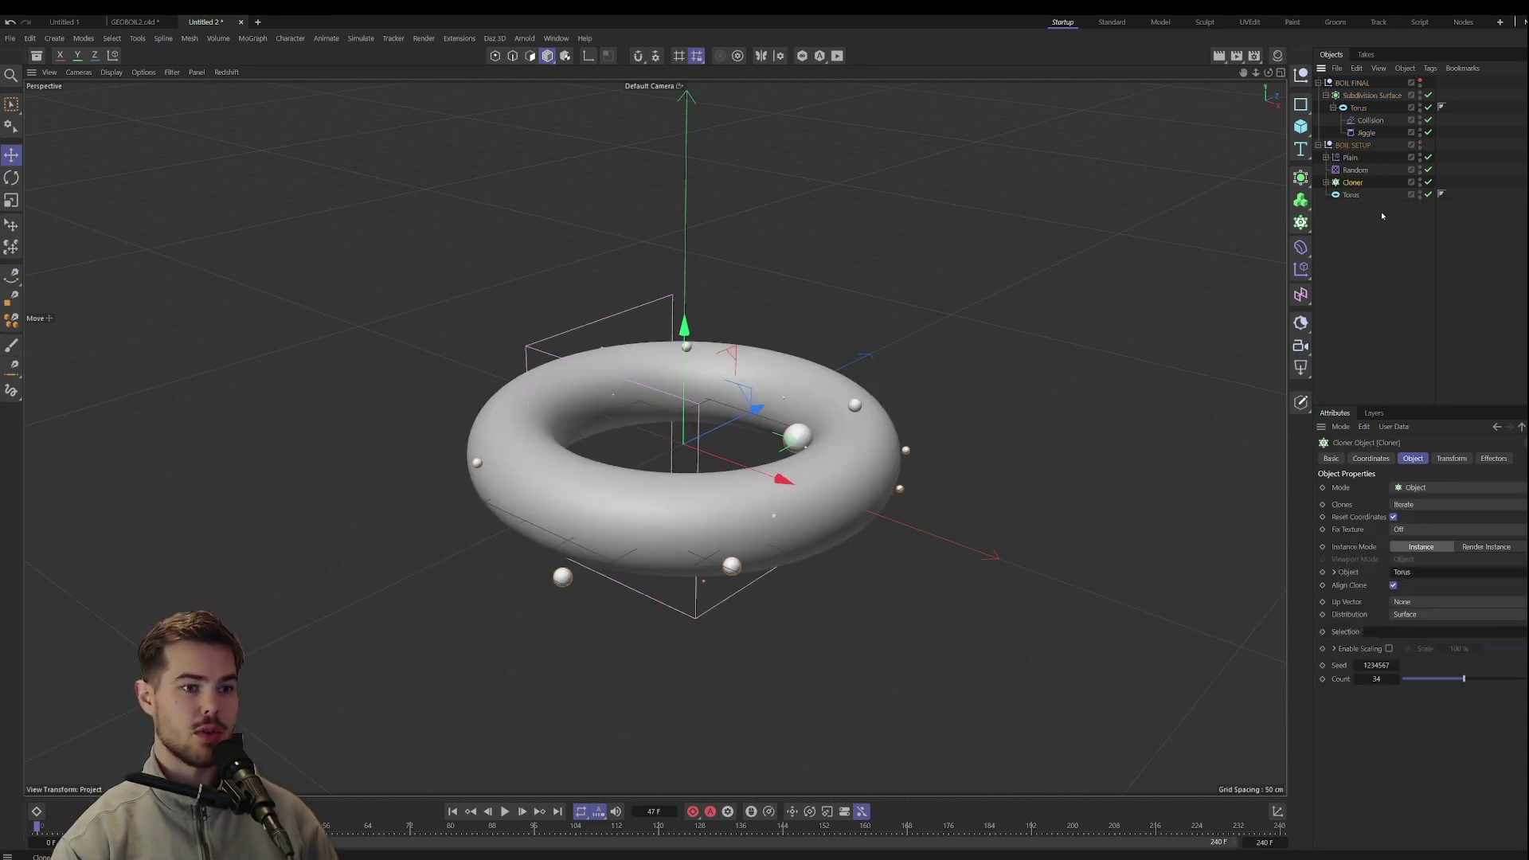
{"action": "left_click", "coordinate": [1304, 271]}
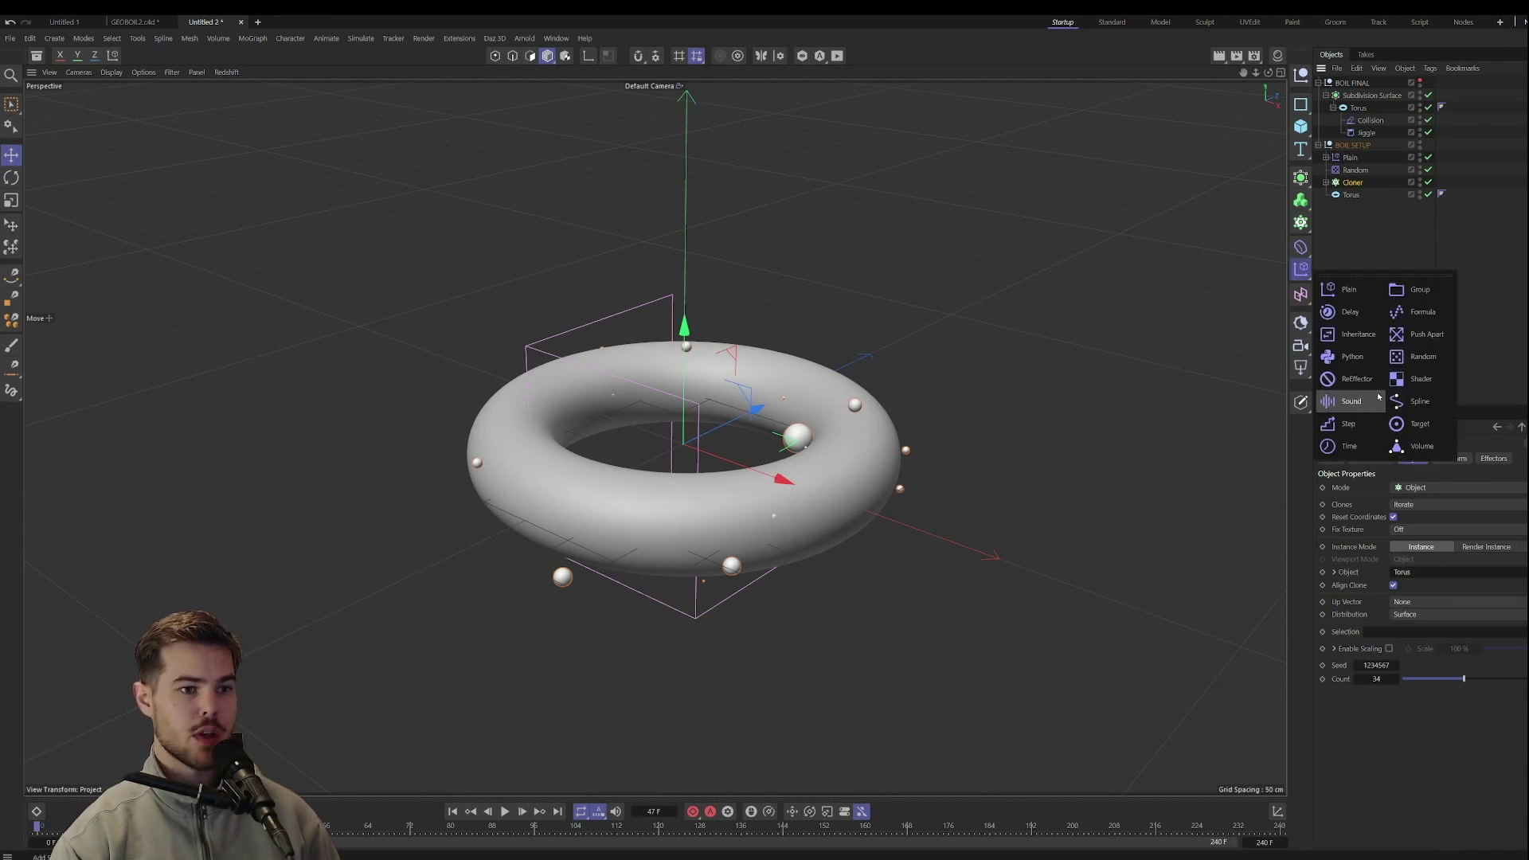
{"action": "left_click", "coordinate": [1354, 319]}
{"action": "left_click_drag", "start_coordinate": [1345, 85], "coordinate": [1365, 163]}
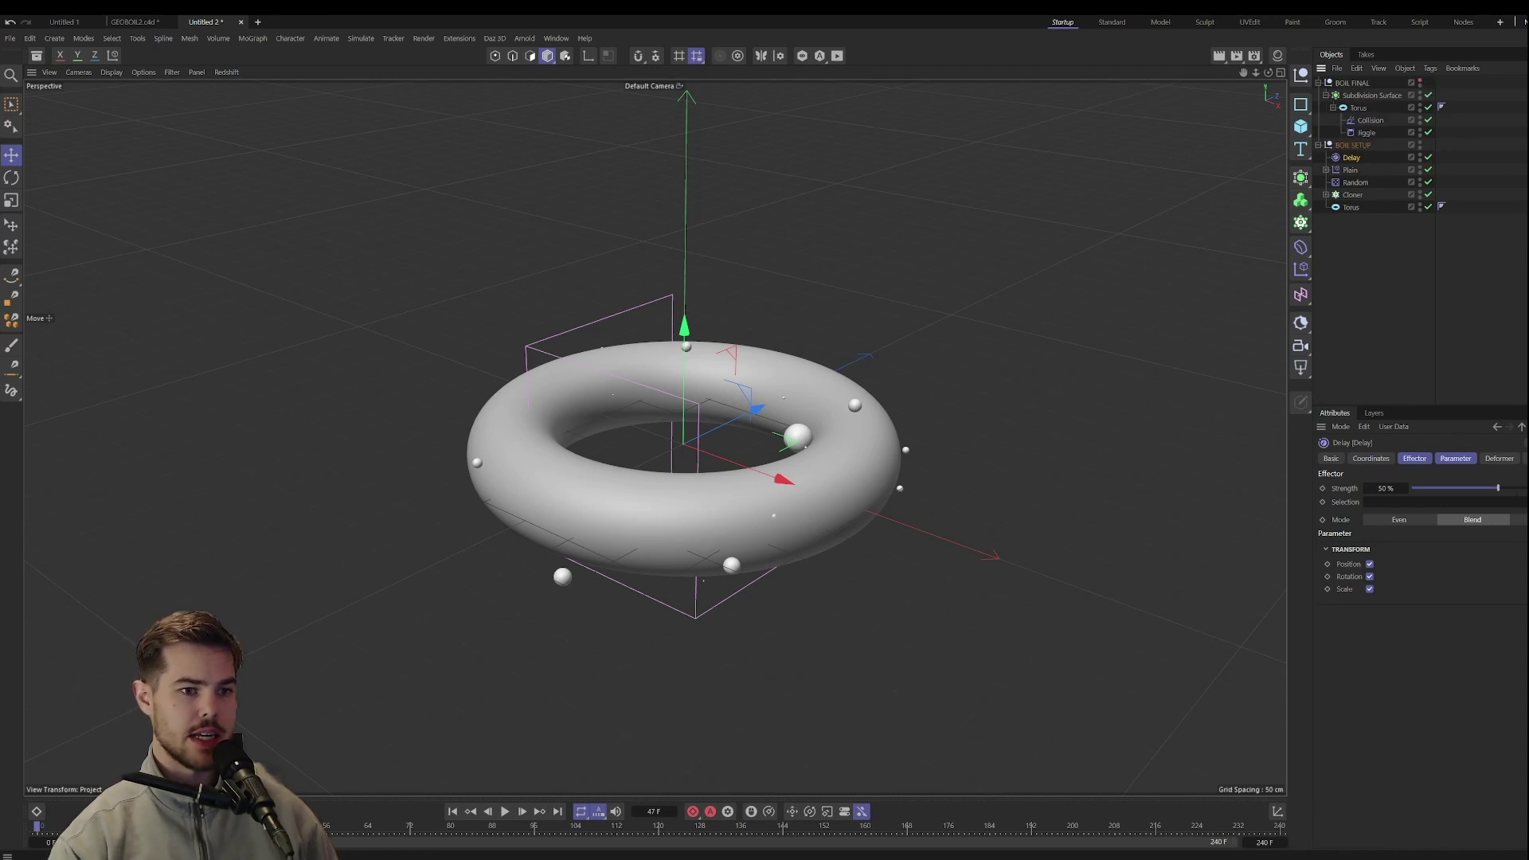
Switch the Delay effector to the mode following Blend, set its strength to 65%, and play the animation.
{"action": "left_click", "coordinate": [1518, 519]}
{"action": "left_click_drag", "start_coordinate": [1498, 488], "coordinate": [1524, 488]}
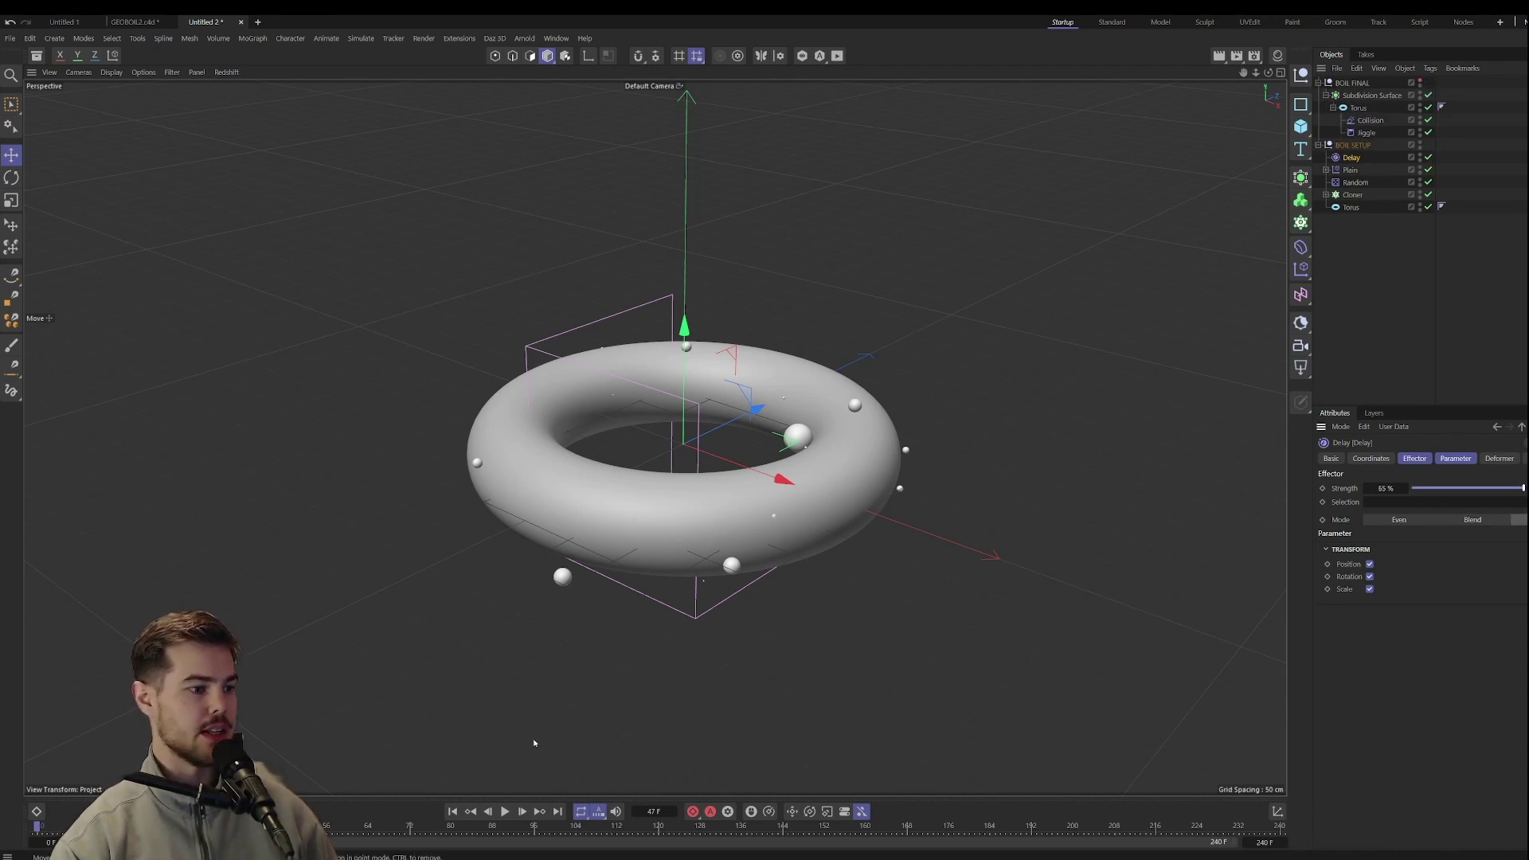
{"action": "left_click", "coordinate": [504, 811]}
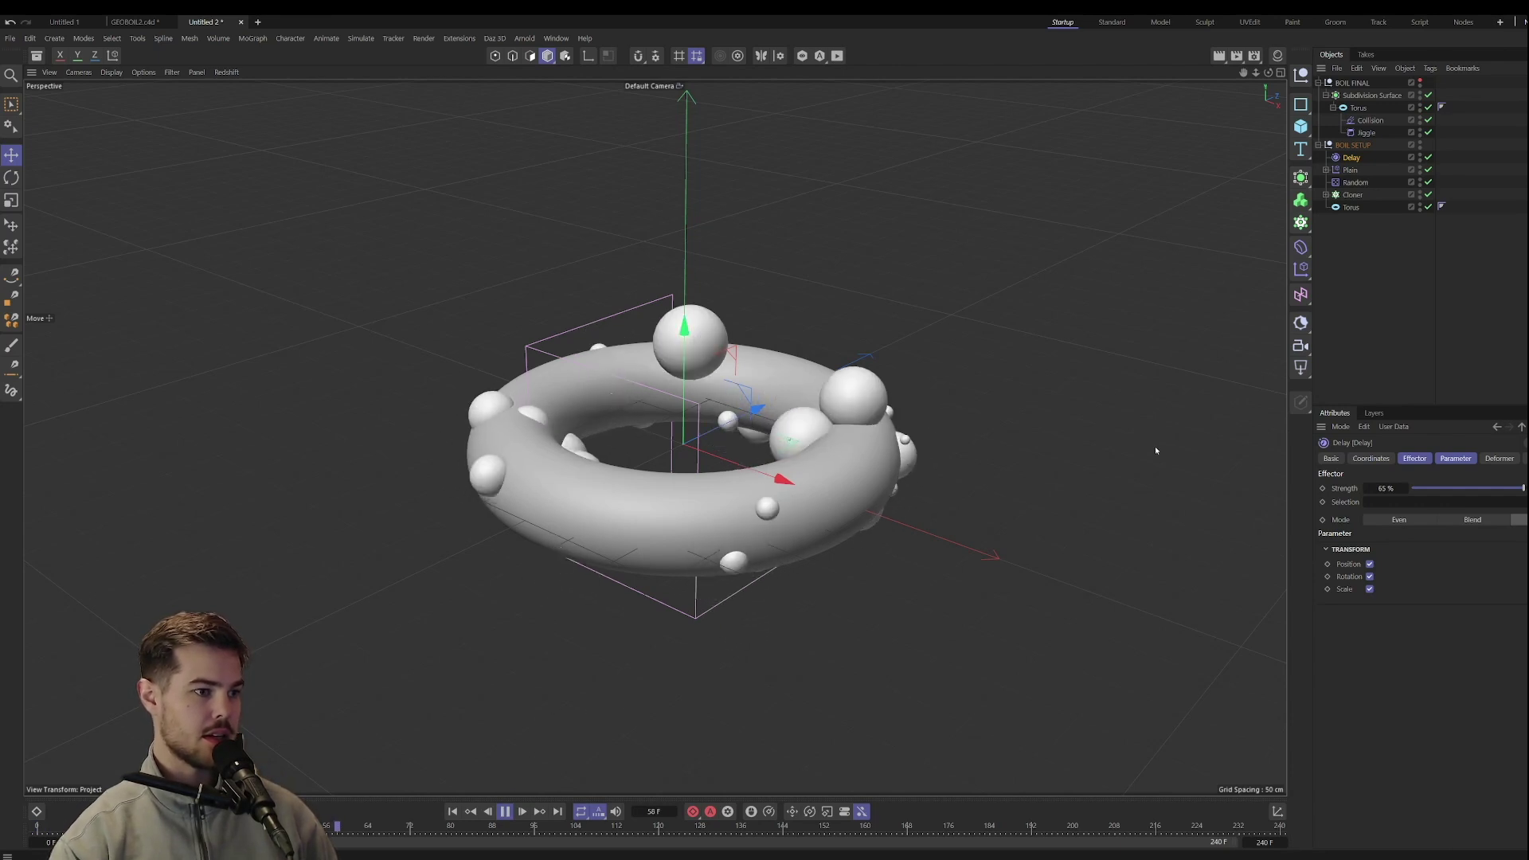
Move the Delay effector above Random and Plain in the Cloner's effector order and watch the playback.
{"action": "left_click", "coordinate": [1354, 195]}
{"action": "left_click", "coordinate": [1494, 458]}
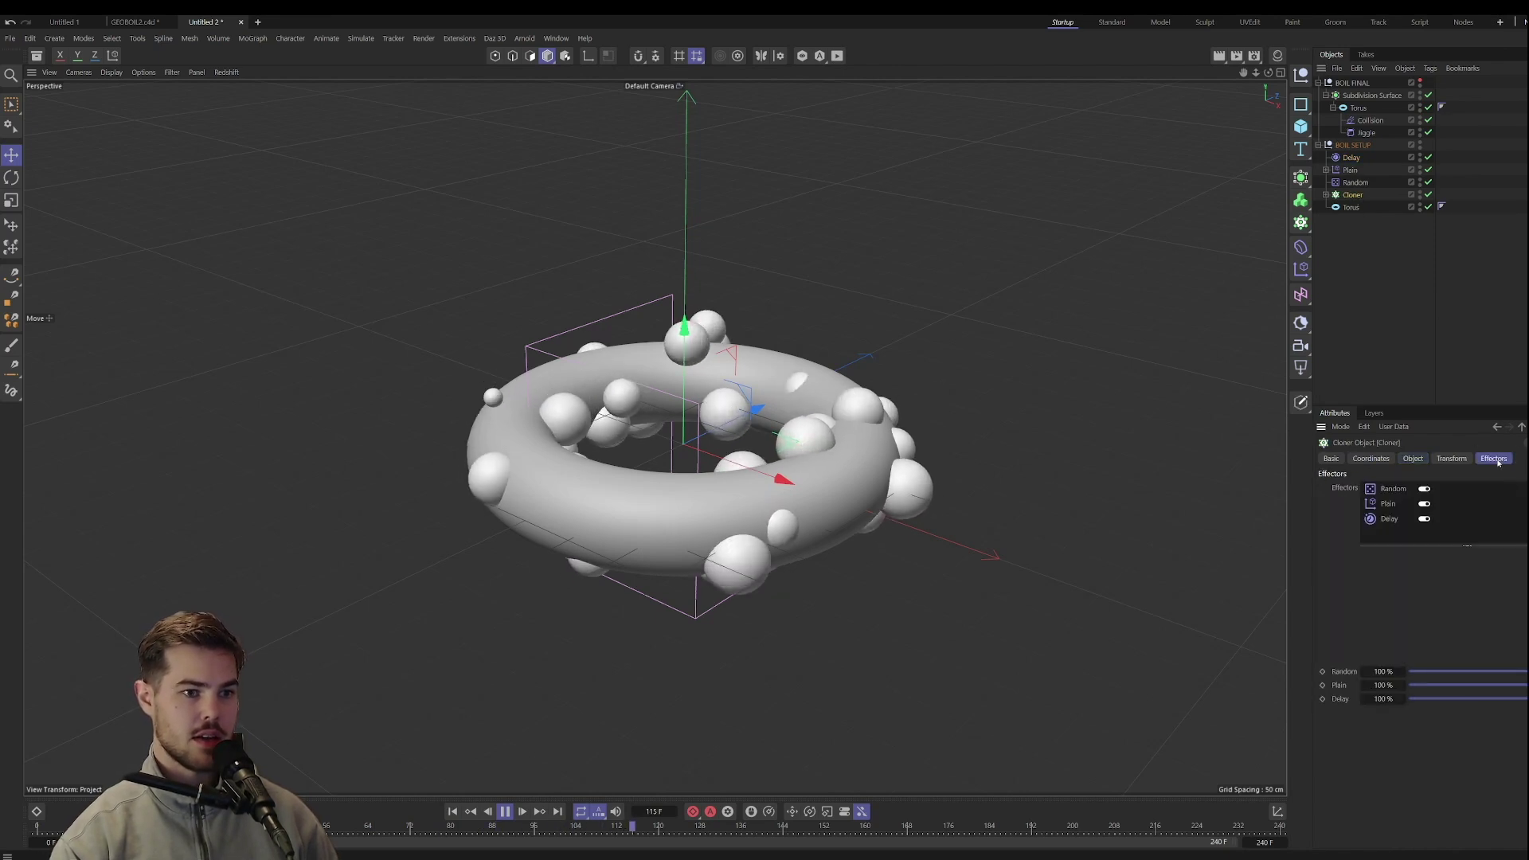
{"action": "left_click", "coordinate": [1389, 520]}
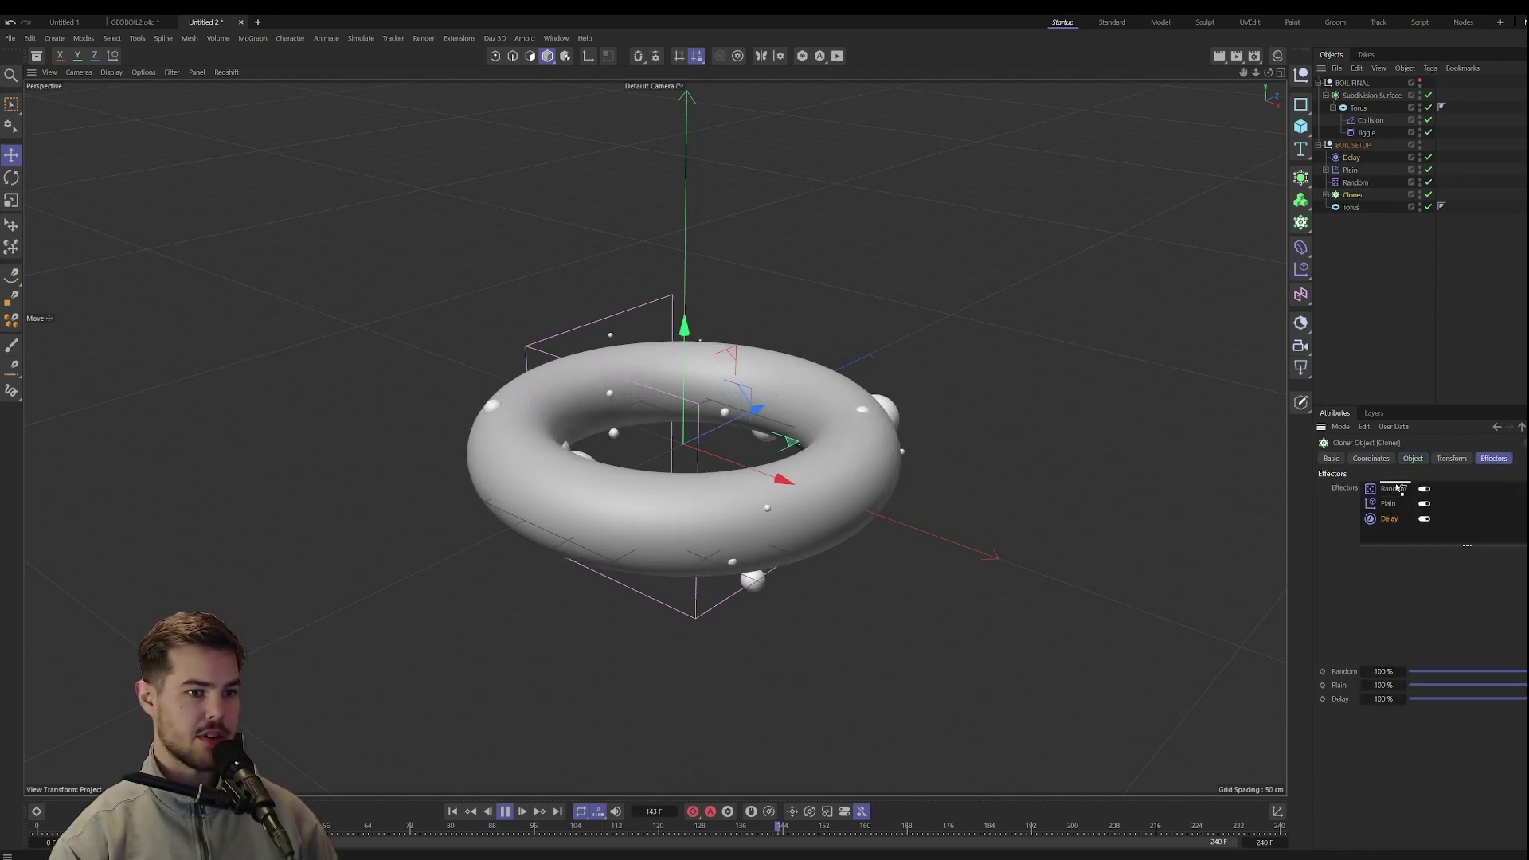
{"action": "left_click_drag", "start_coordinate": [1397, 488], "coordinate": [1395, 485]}
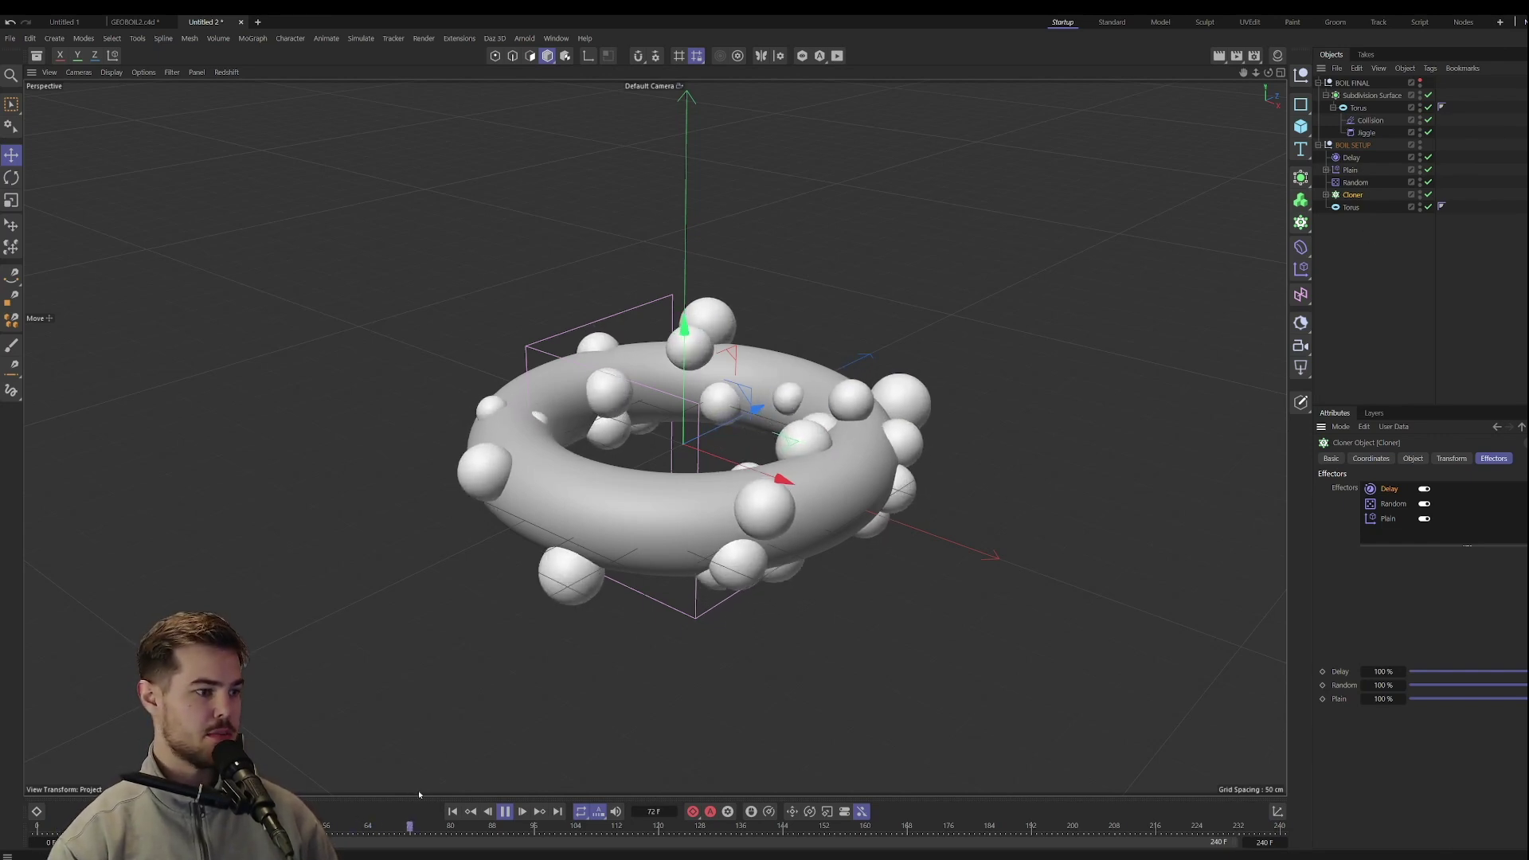
{"action": "left_click", "coordinate": [505, 811]}
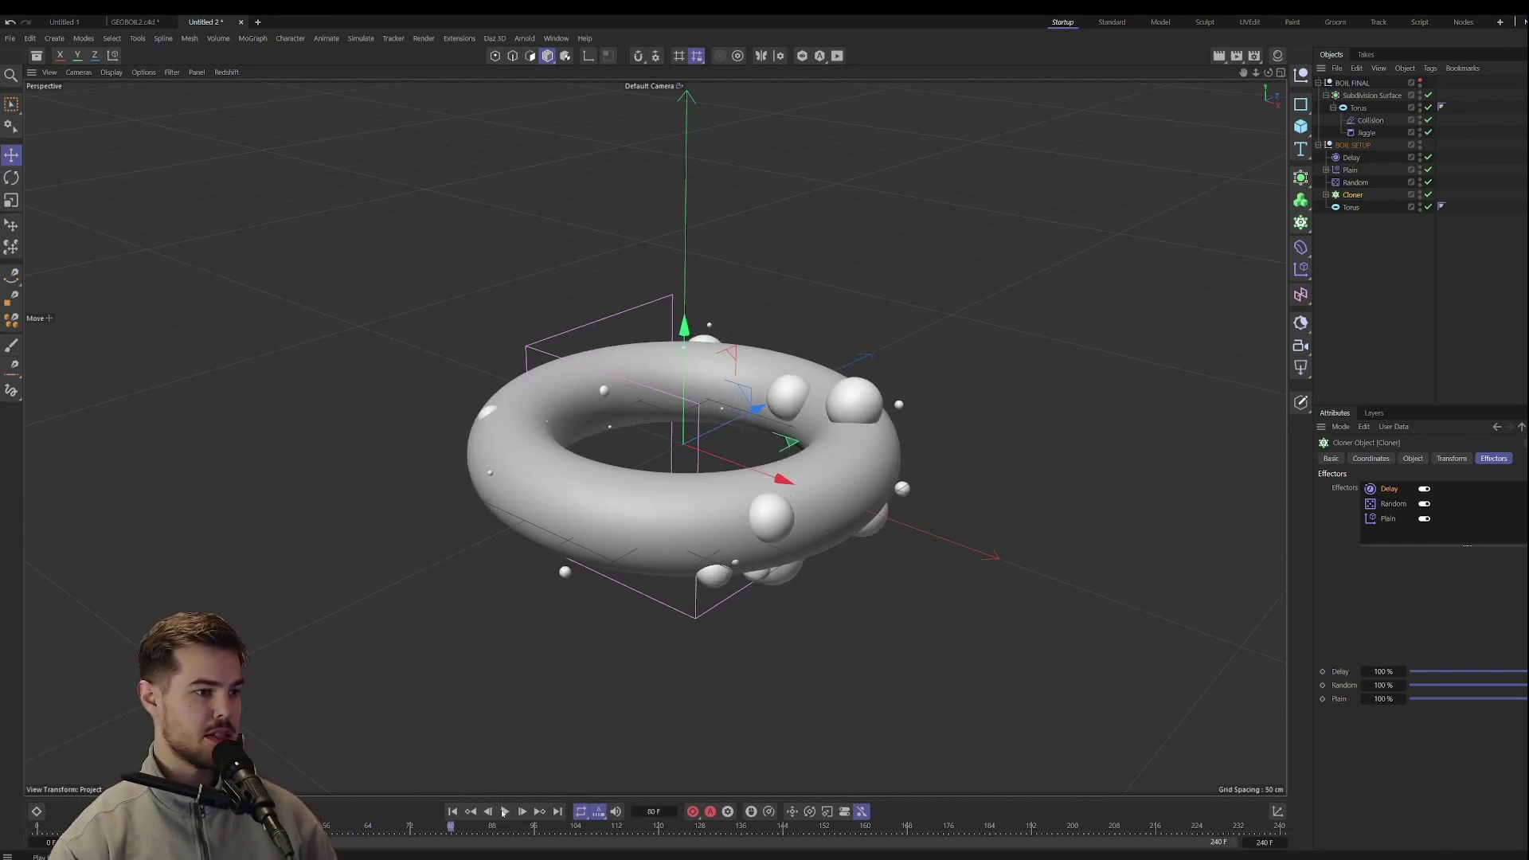
Set the Random effector's uniform scale to 3.01 and preview the sphere animation.
{"action": "left_click", "coordinate": [1353, 182]}
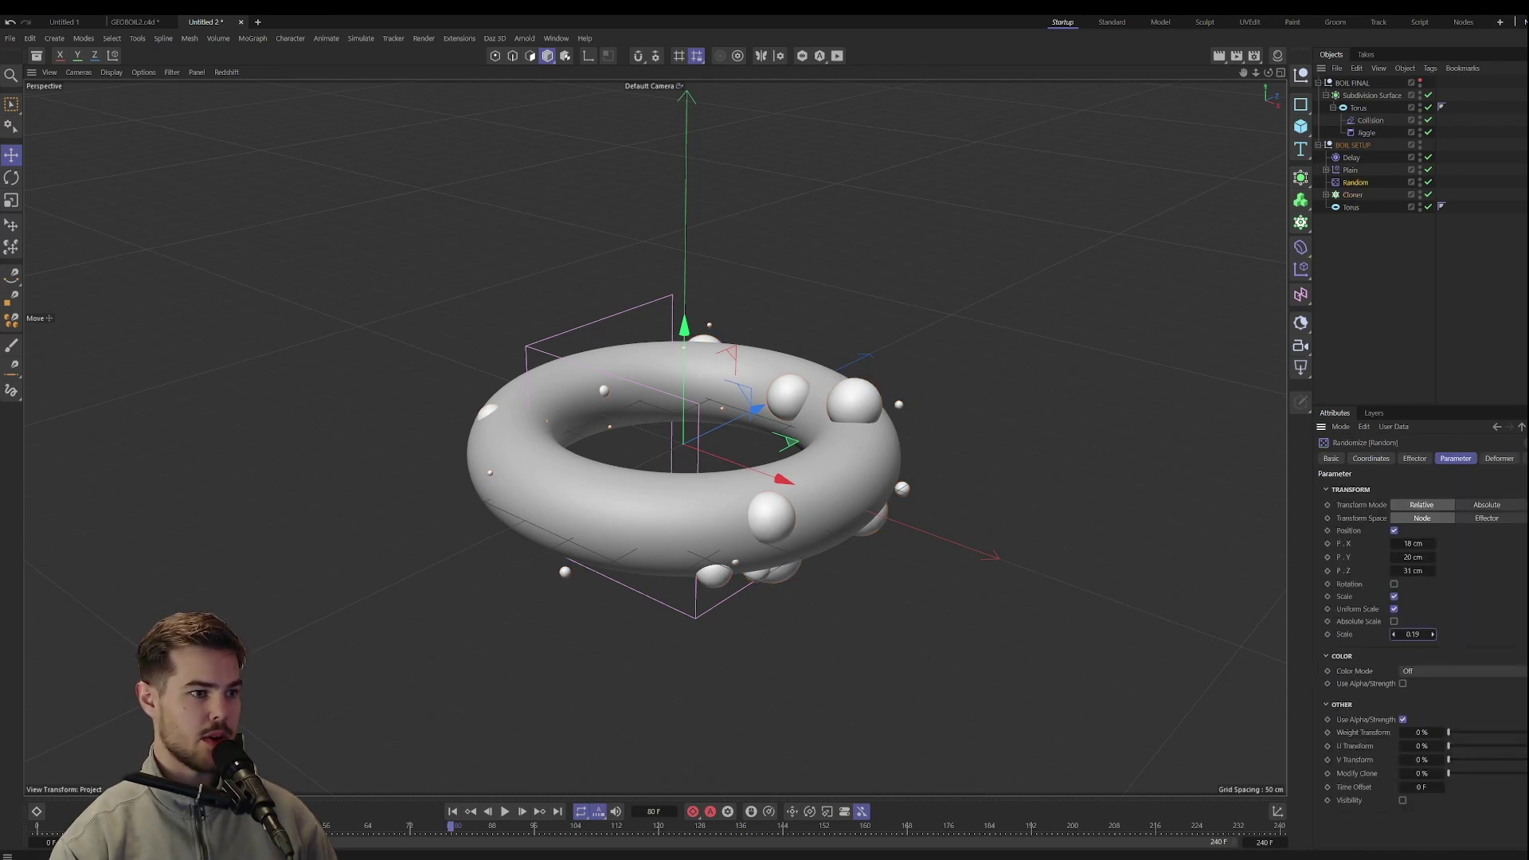
{"action": "mouse_move", "coordinate": [1413, 634]}
{"action": "left_mouse_down"}
{"action": "mouse_move", "coordinate": [1497, 634]}
{"action": "mouse_move", "coordinate": [1474, 634]}
{"action": "left_mouse_up"}
{"action": "left_click", "coordinate": [506, 812]}
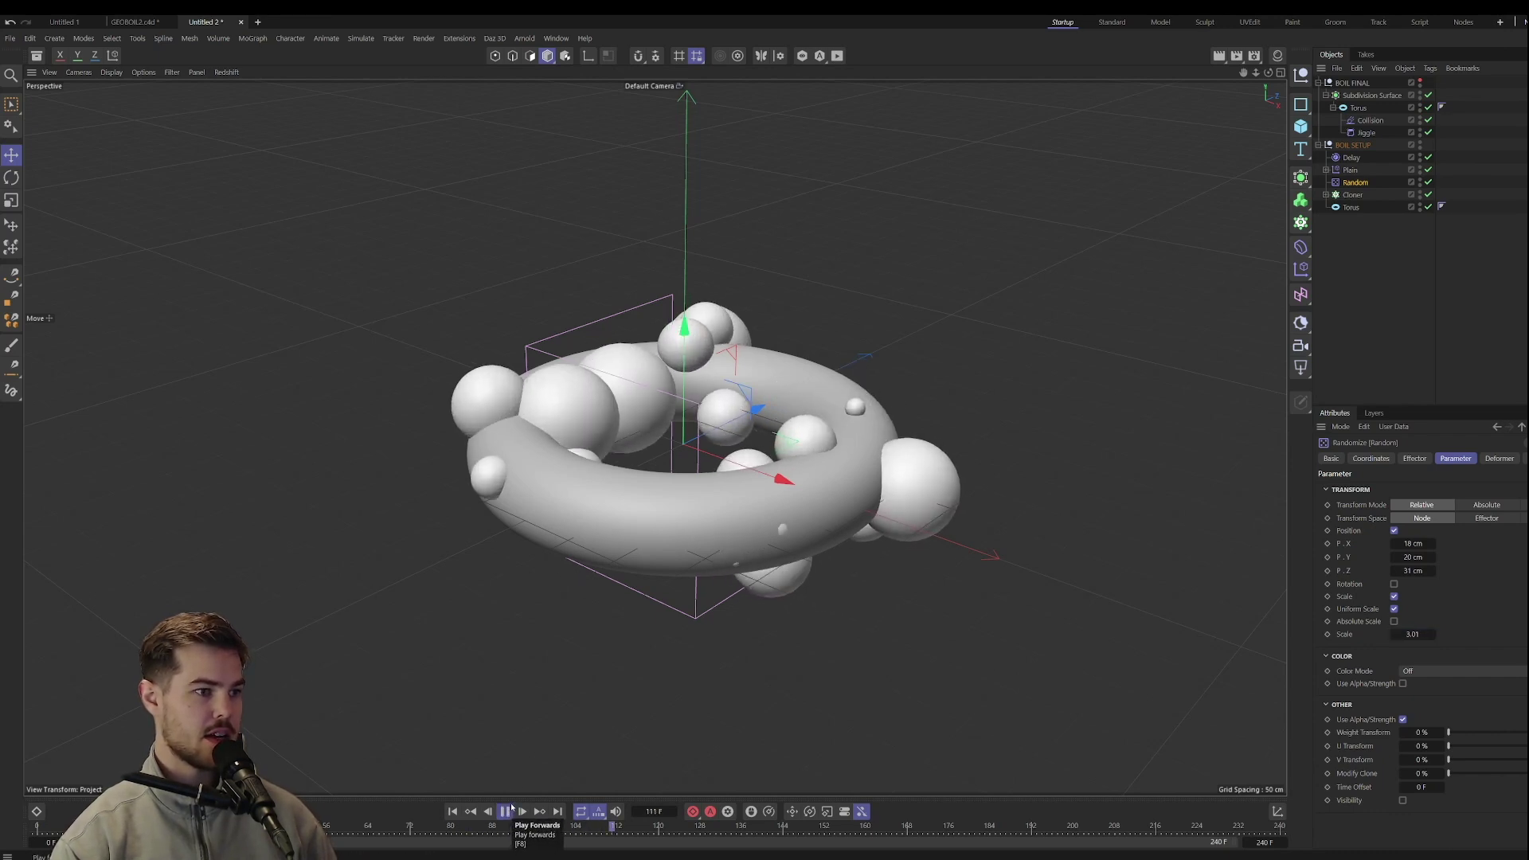
Stop the sphere preview, switch visibility from BOIL SETUP to BOIL FINAL, and play the bubbling torus animation.
{"action": "left_click", "coordinate": [506, 811]}
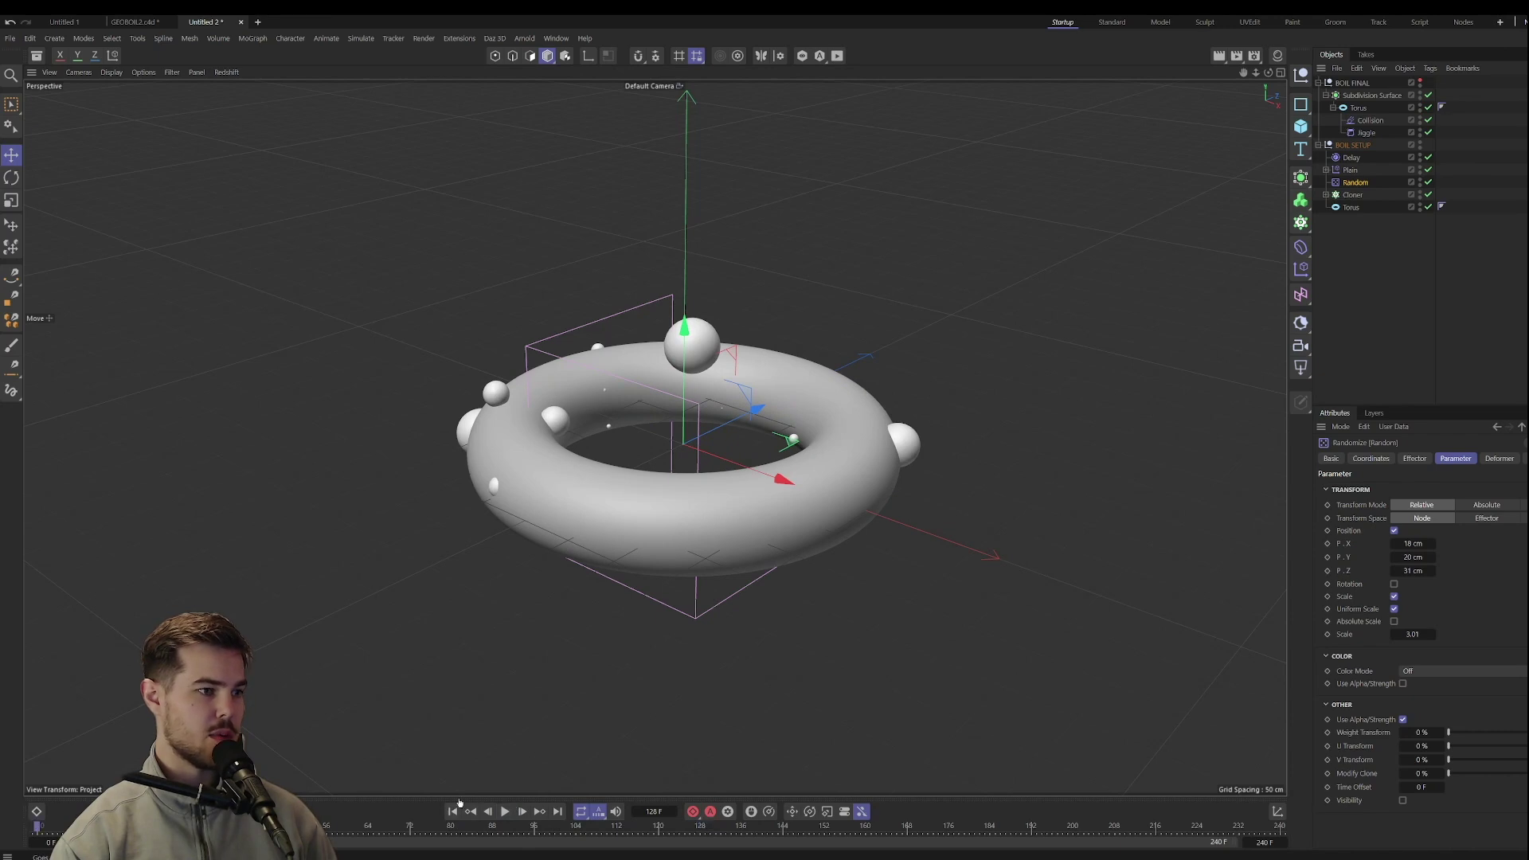
{"action": "left_click", "coordinate": [1421, 143]}
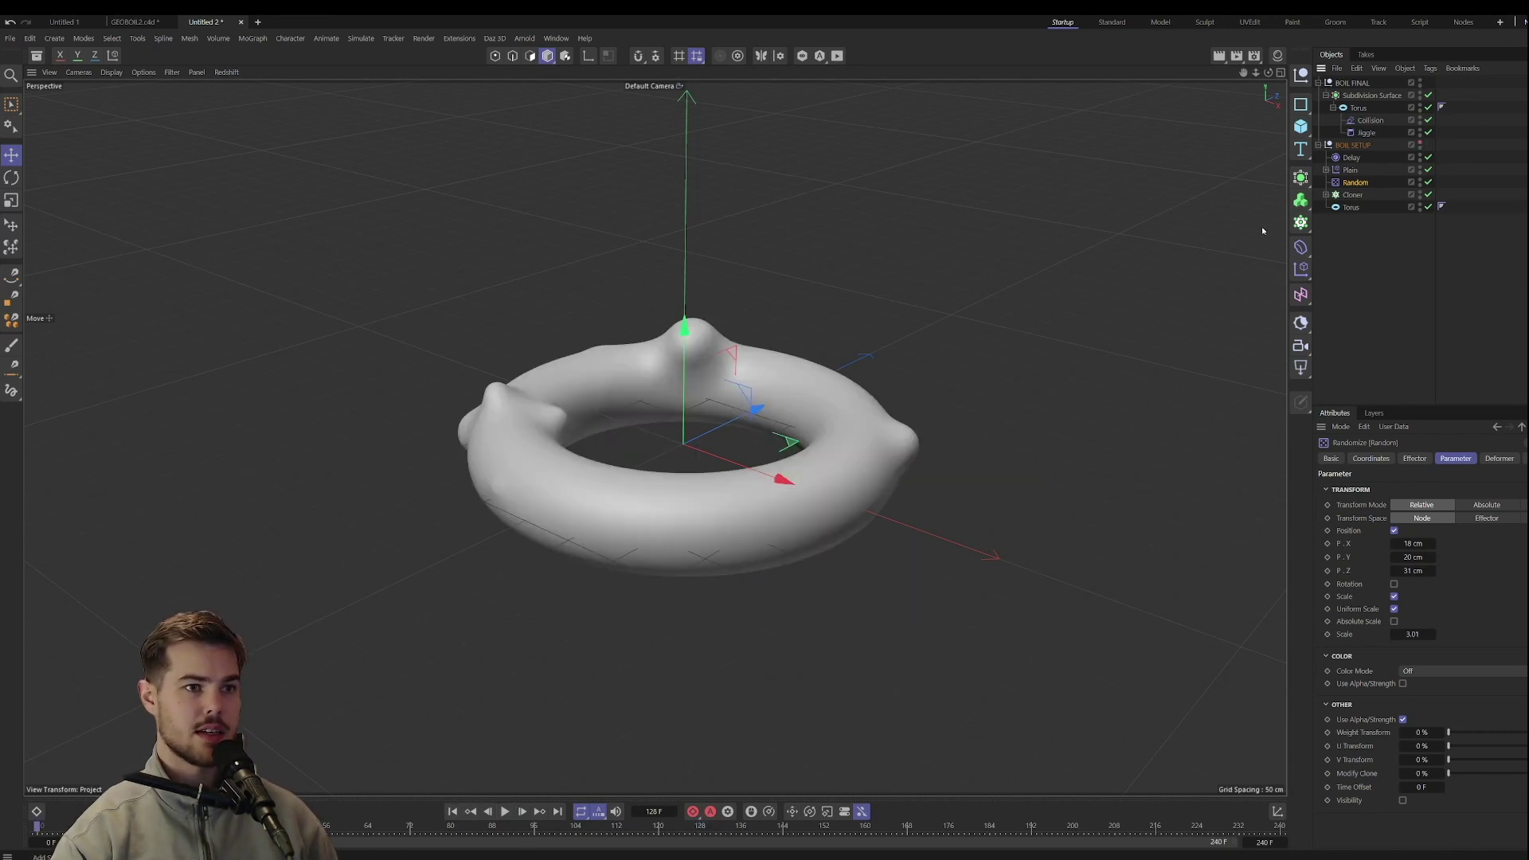
{"action": "left_click", "coordinate": [502, 810]}
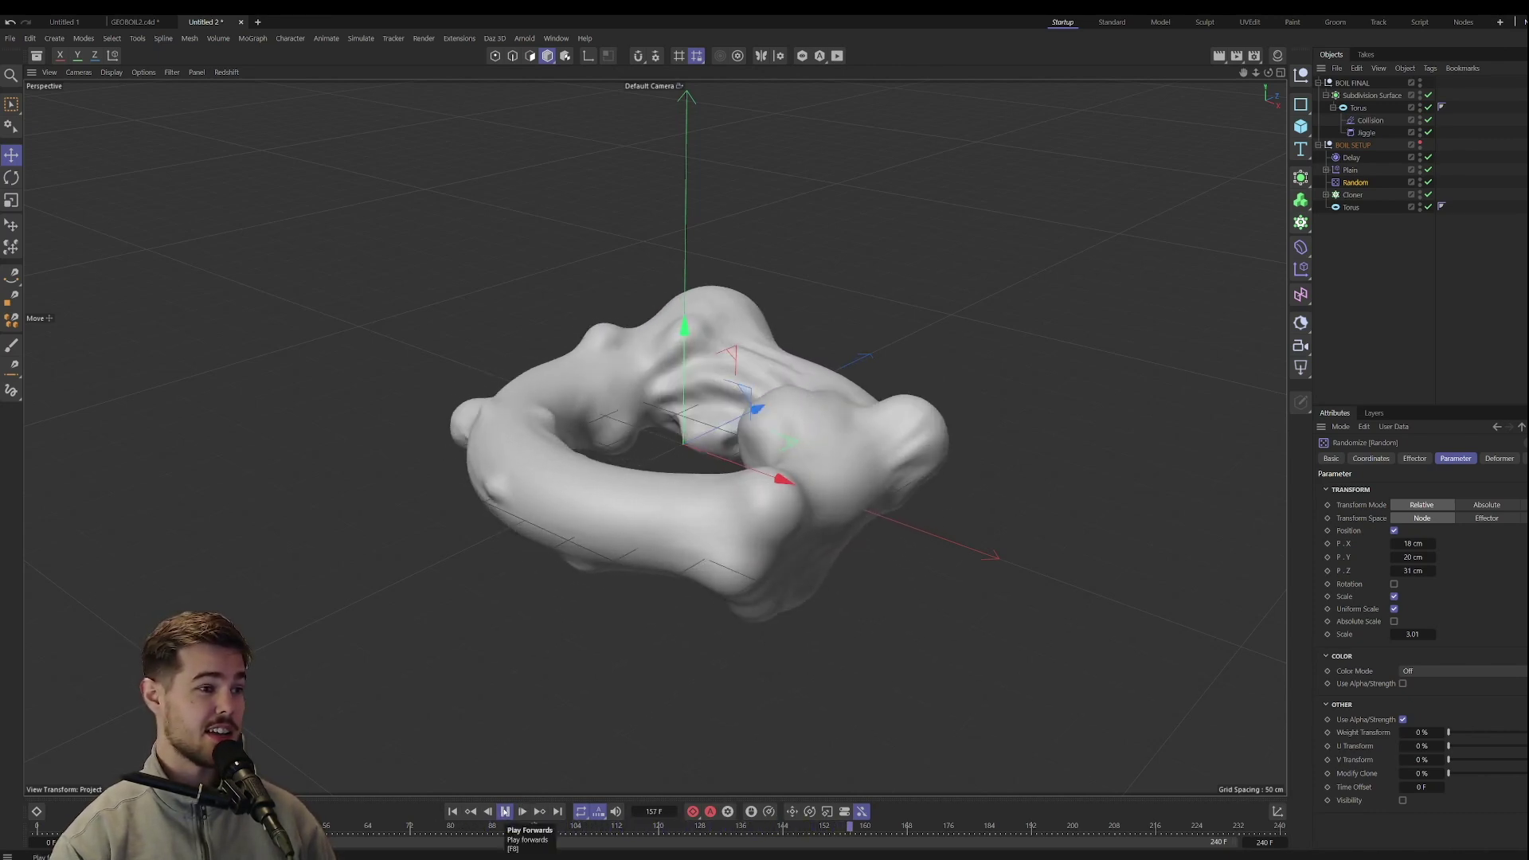
{"action": "left_click", "coordinate": [505, 811]}
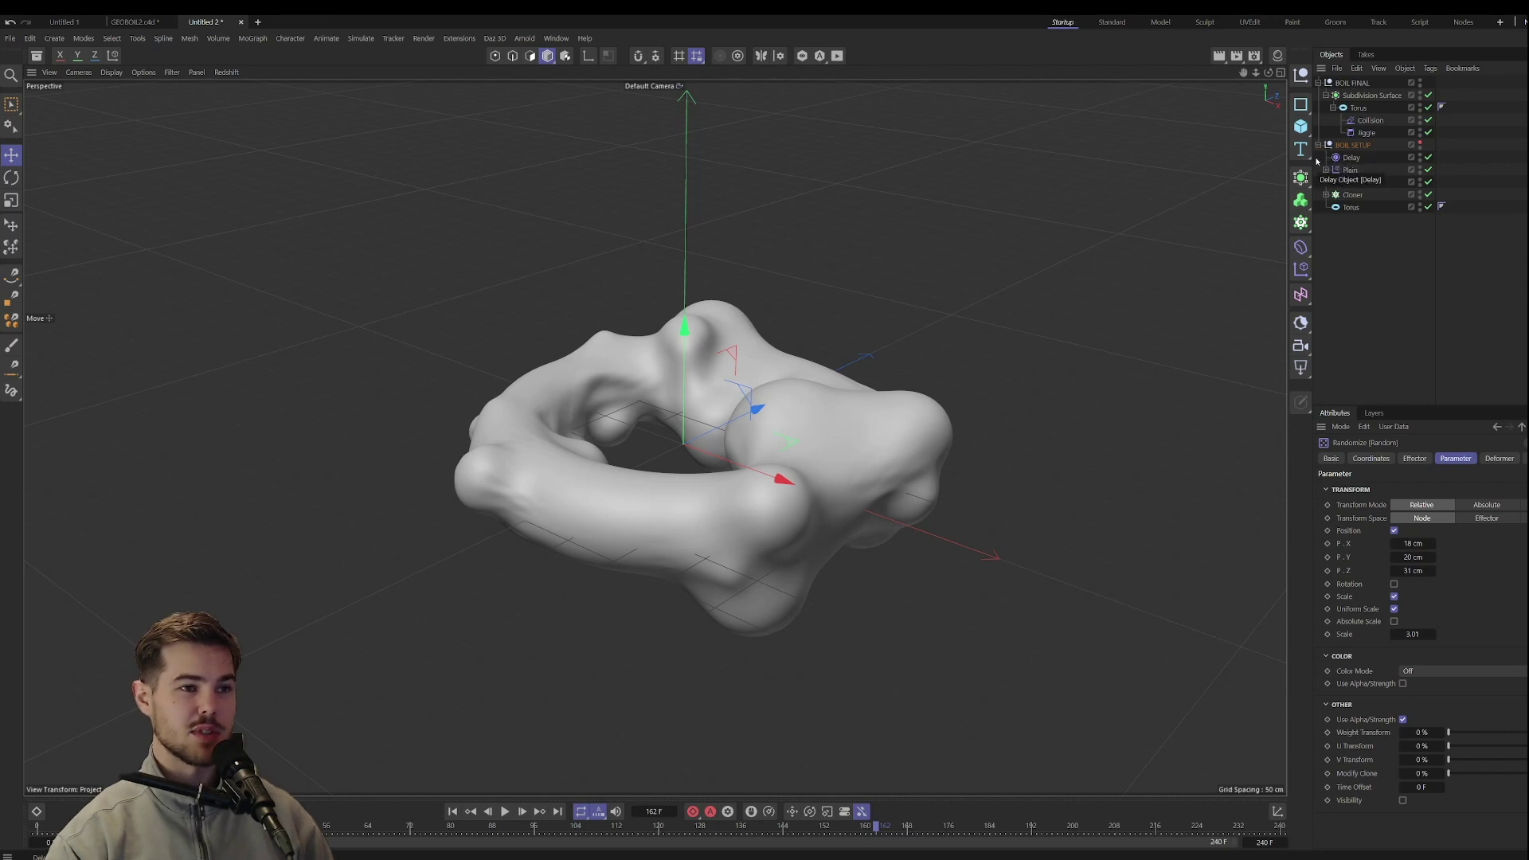
Substitute a Plane for the torus in BOIL FINAL and play its collision animation with BOIL SETUP hidden.
{"action": "left_click", "coordinate": [1420, 81]}
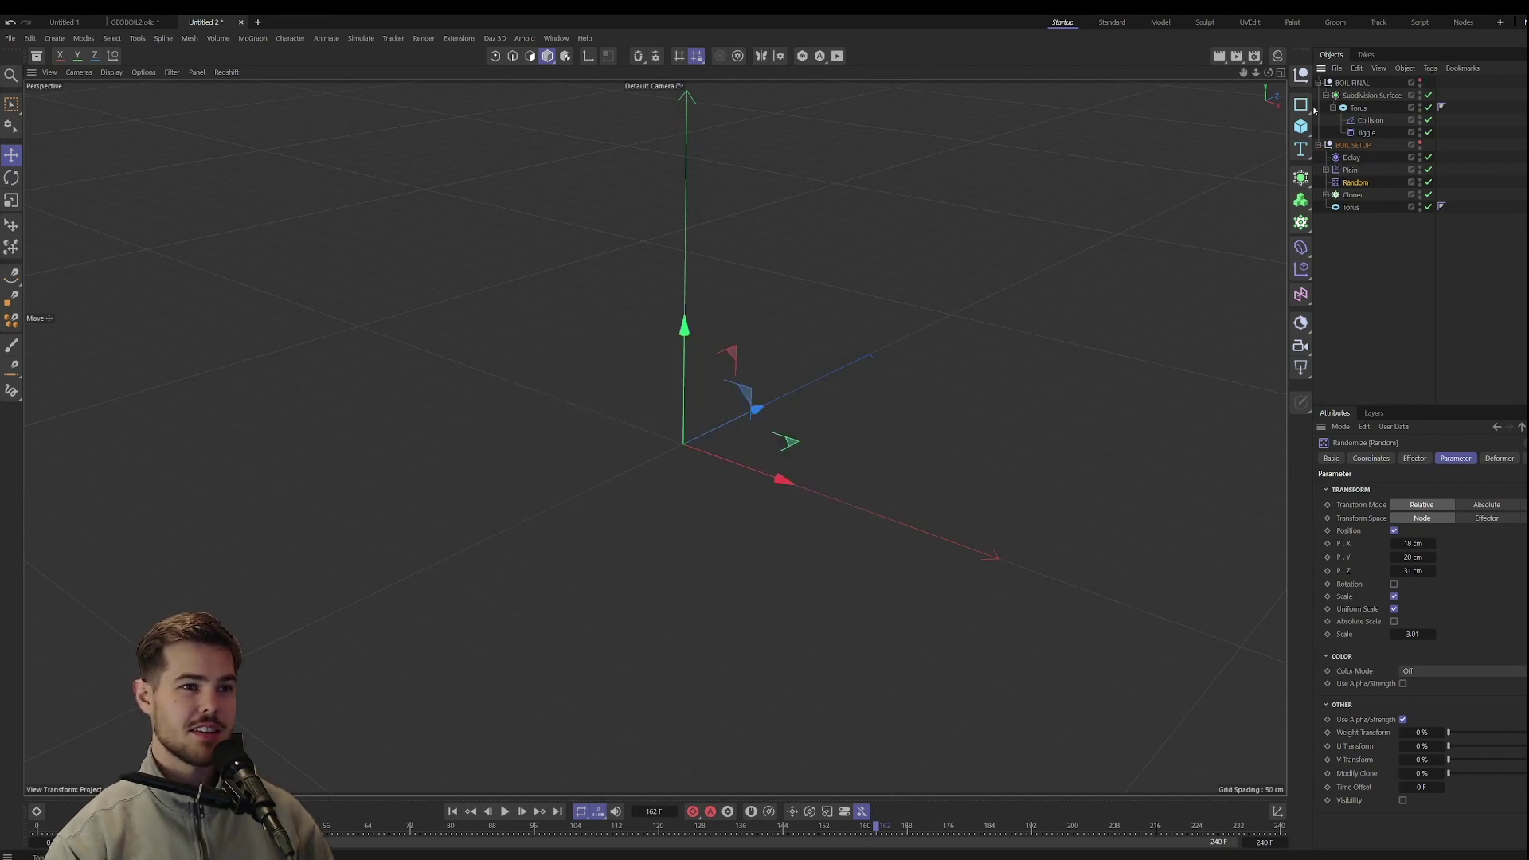
{"action": "left_click_drag", "start_coordinate": [1301, 126], "coordinate": [1357, 168]}
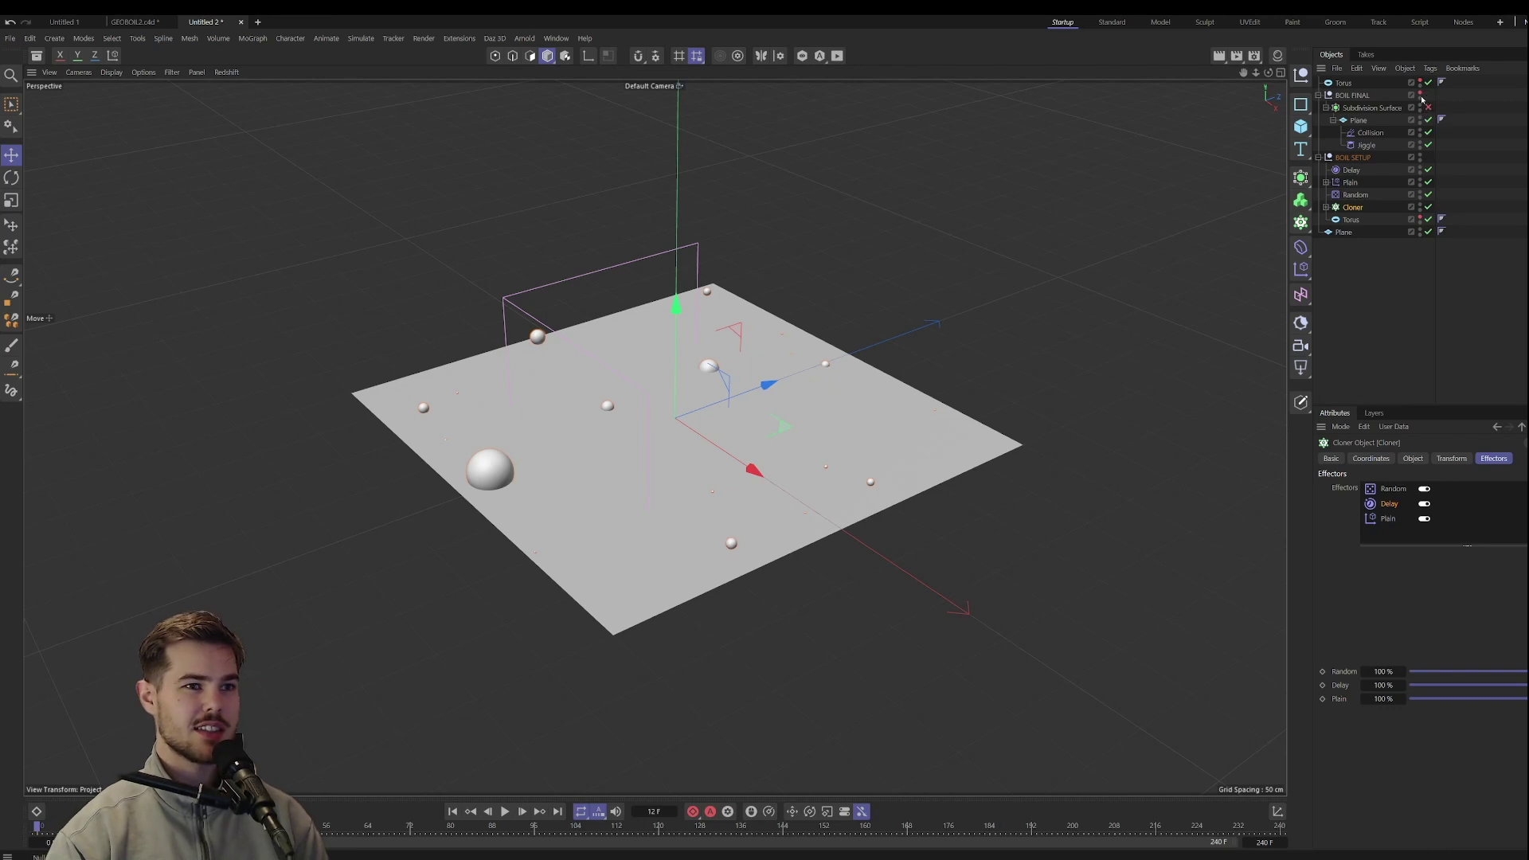
{"action": "double_click", "coordinate": [1420, 156]}
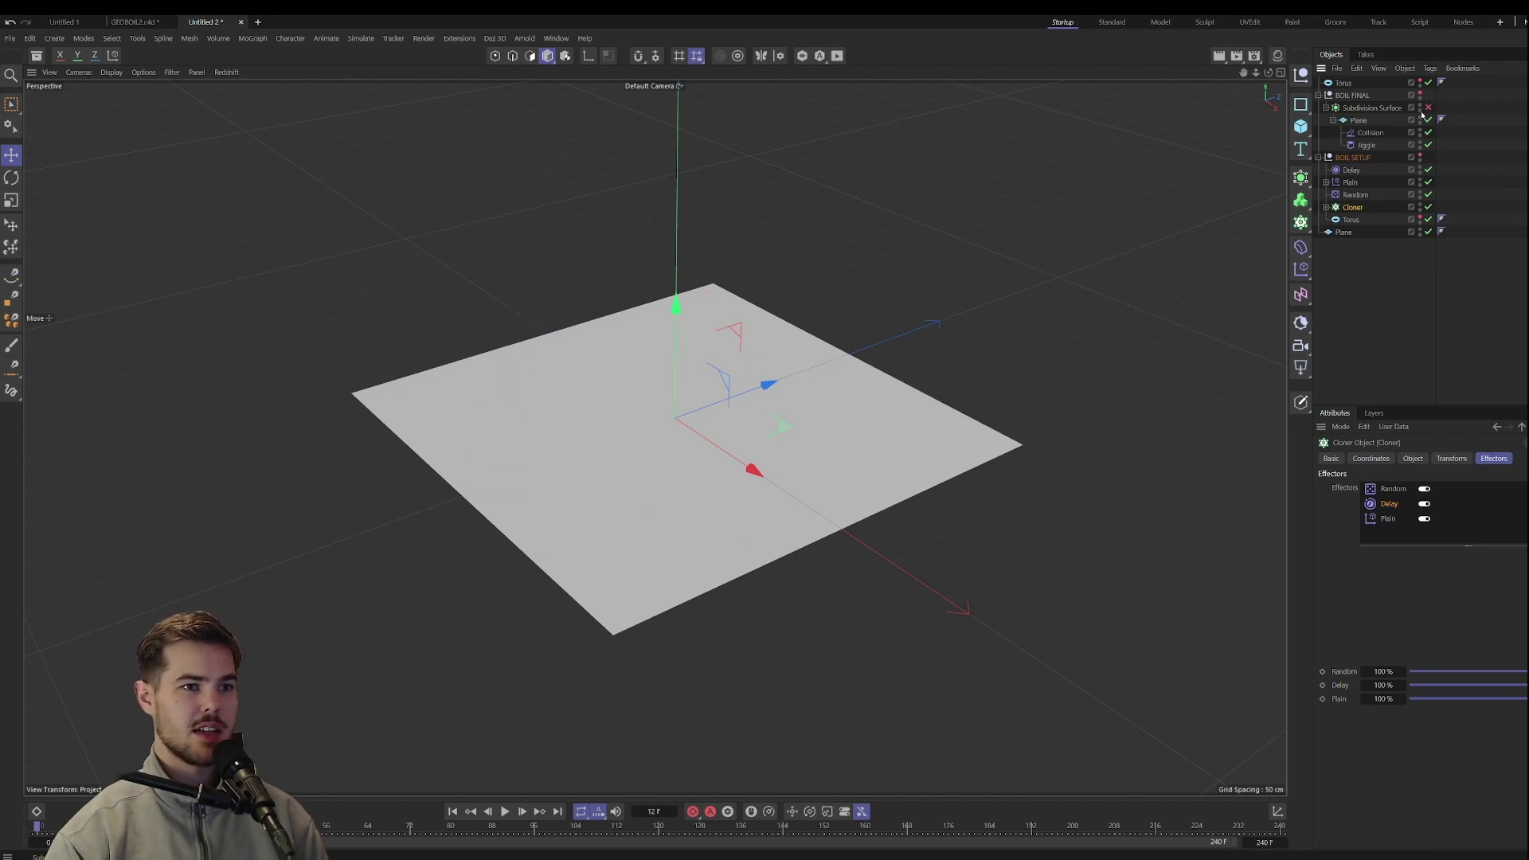
{"action": "left_click", "coordinate": [1420, 94]}
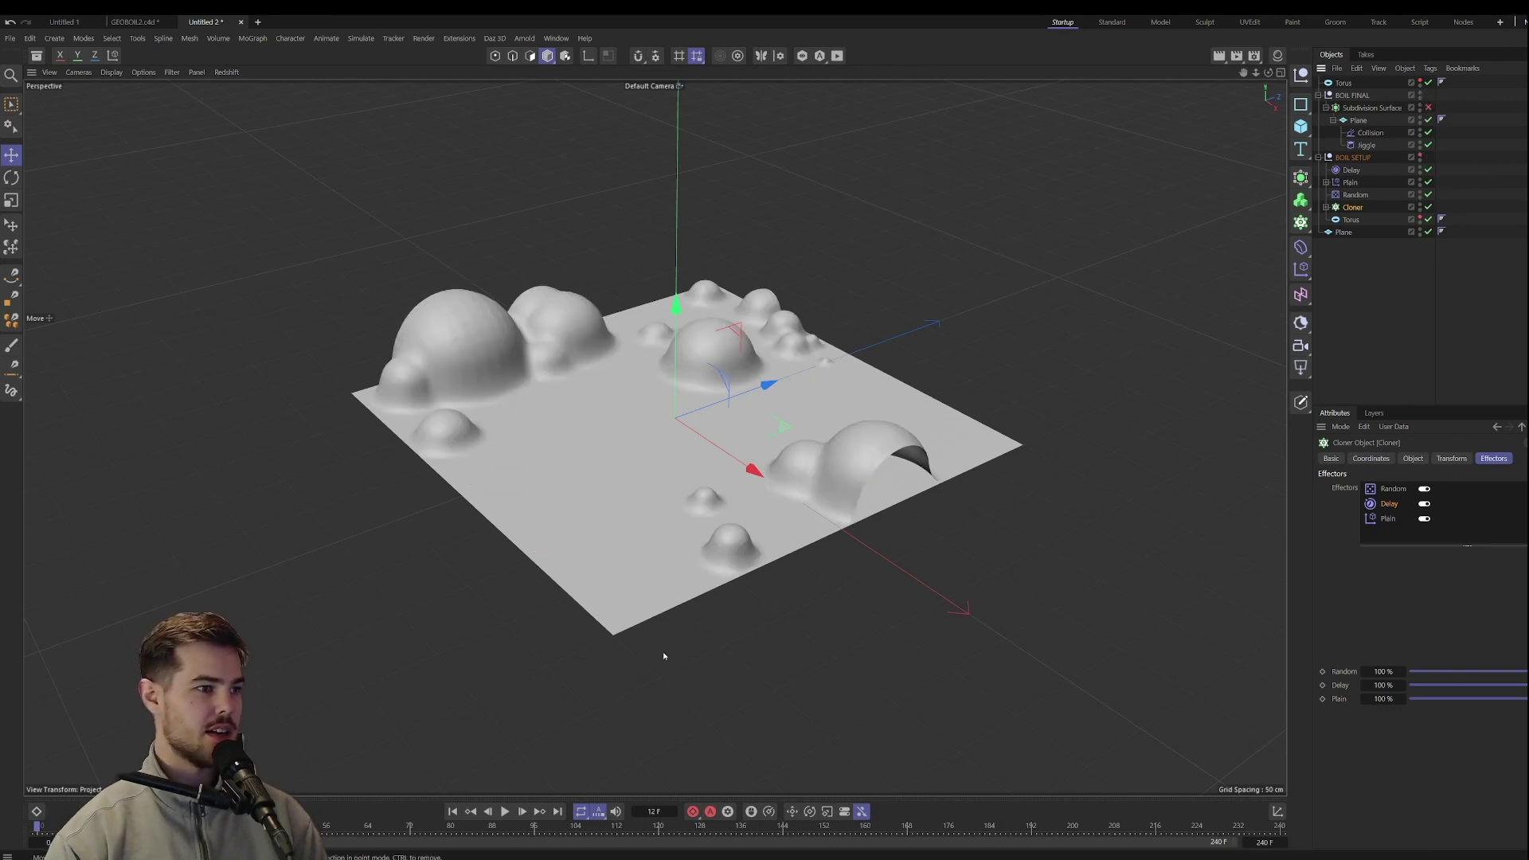
{"action": "left_click", "coordinate": [505, 811]}
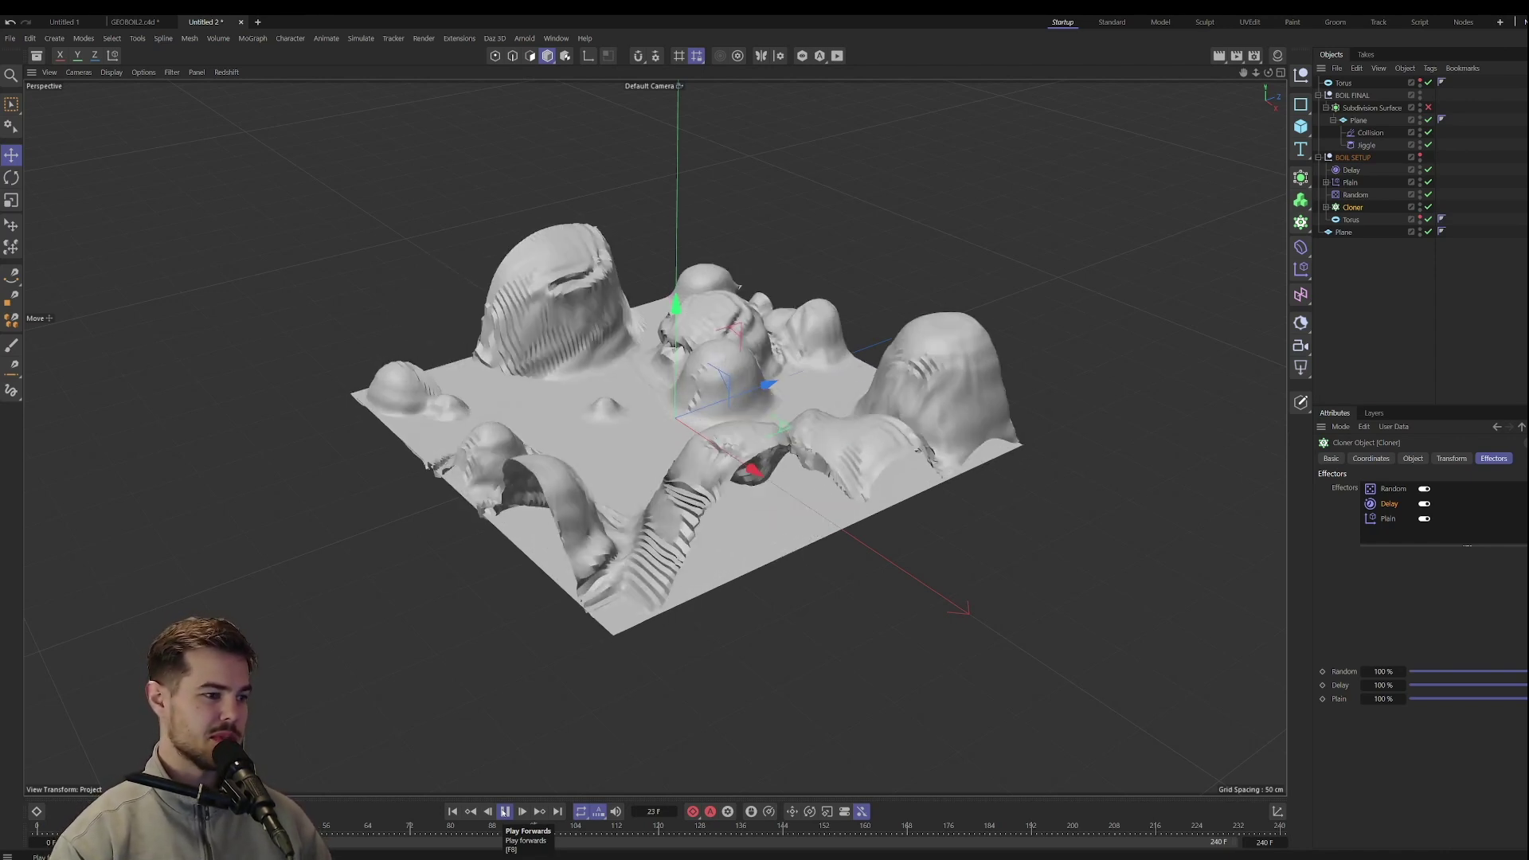
{"action": "left_click", "coordinate": [505, 812]}
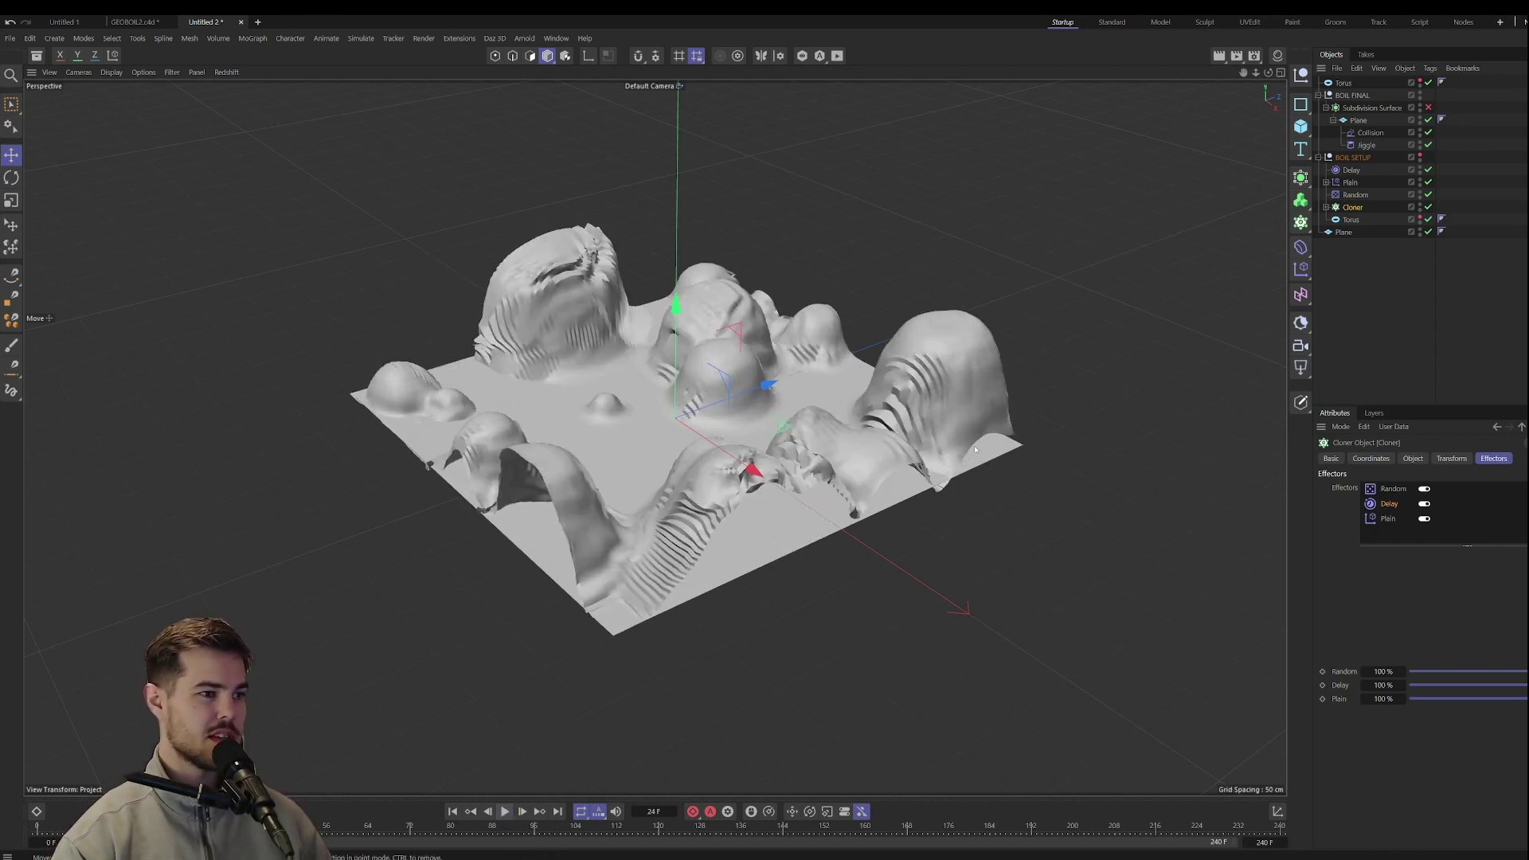
Add a Smoothing deformer to the Plane in BOIL FINAL and place it below the Jiggle deformer.
{"action": "left_click", "coordinate": [1367, 121]}
{"action": "left_click", "coordinate": [1301, 248]}
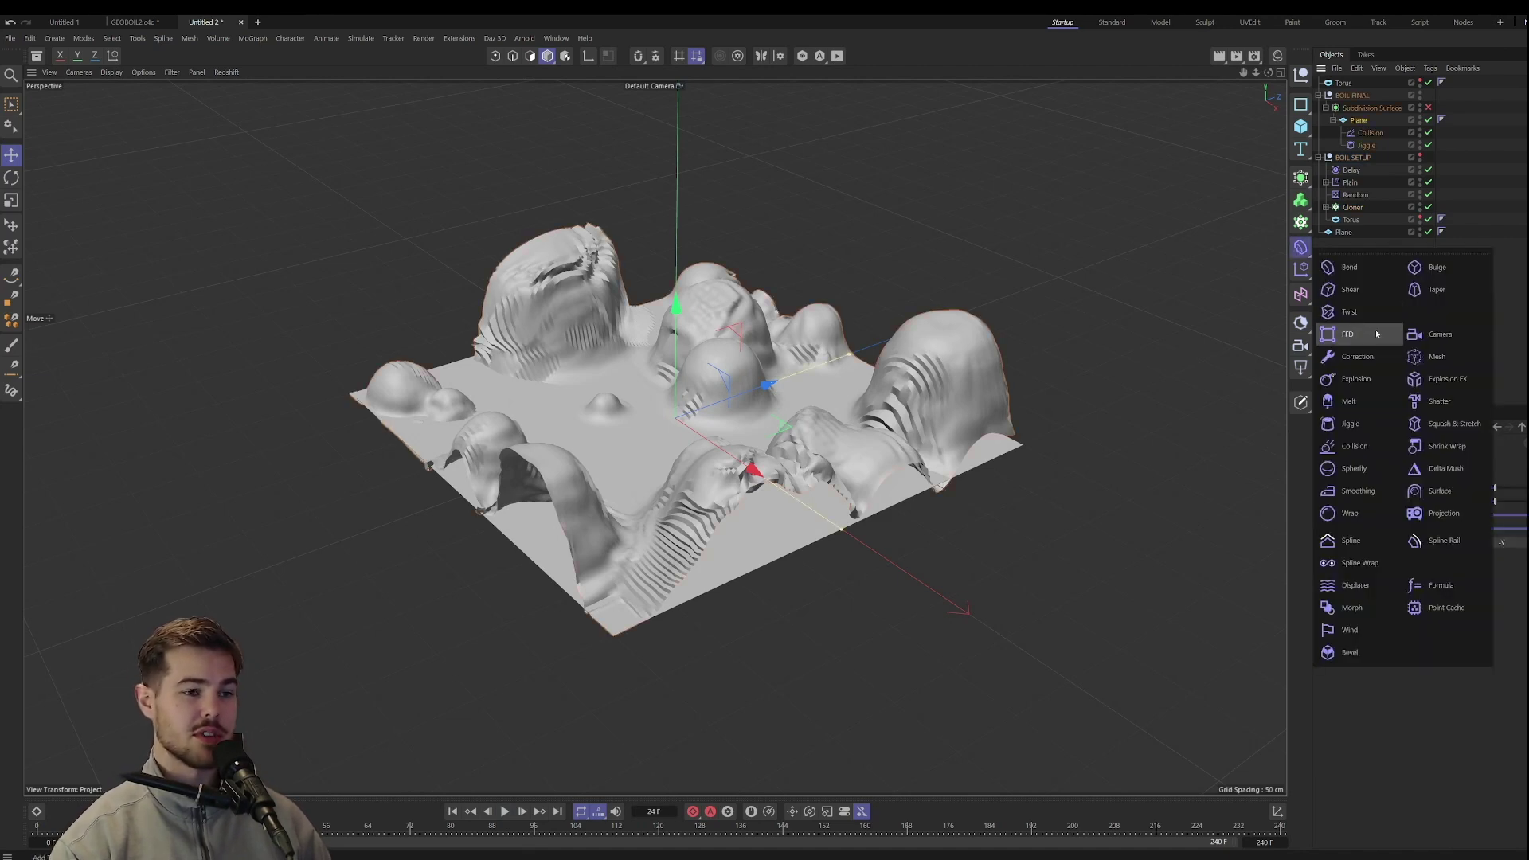
{"action": "left_click", "coordinate": [1359, 490]}
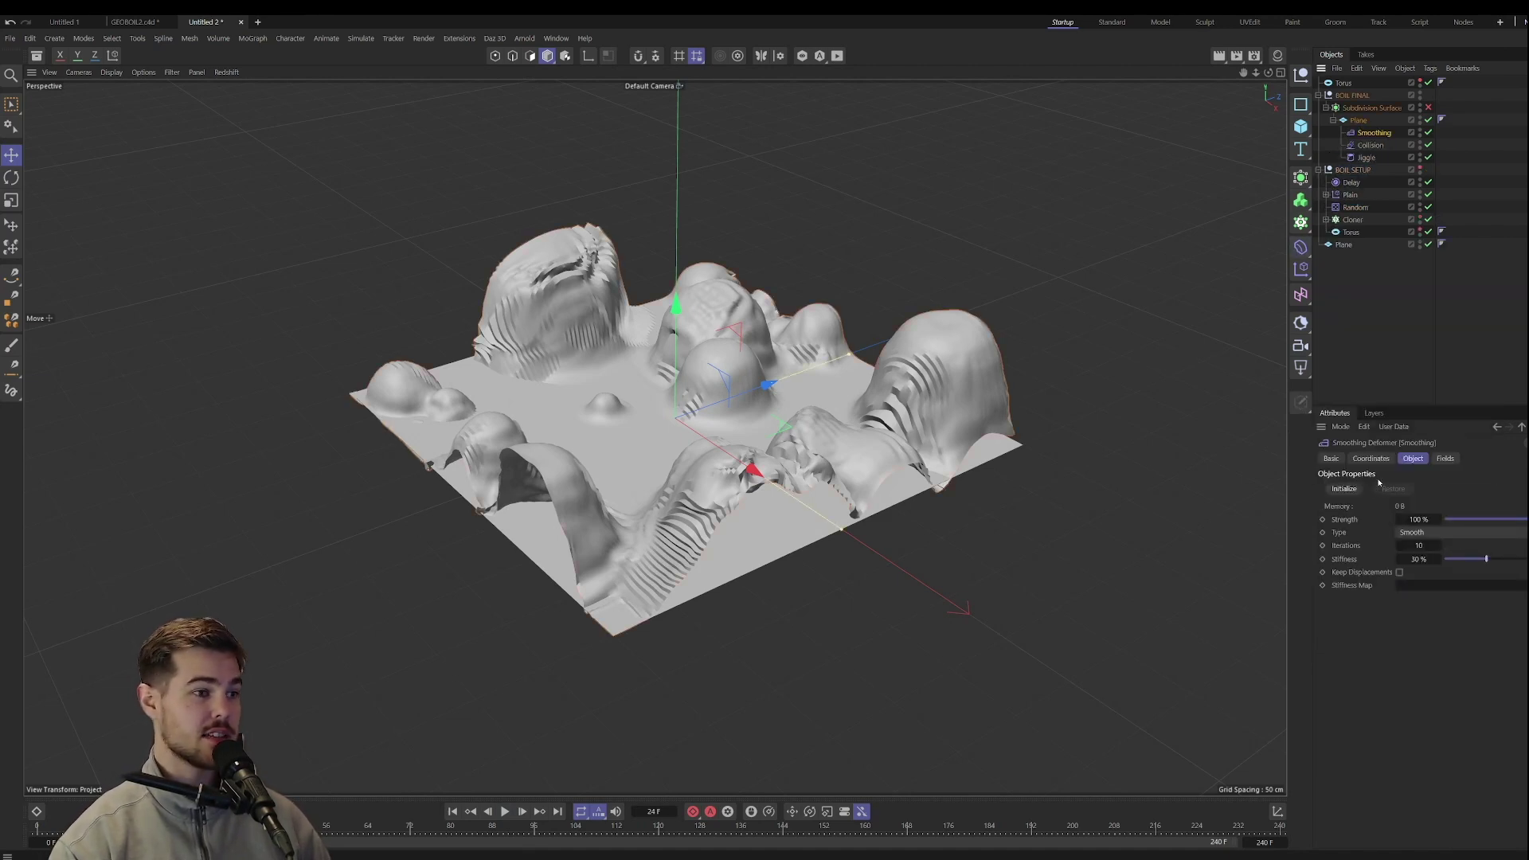
{"action": "left_click_drag", "start_coordinate": [1371, 133], "coordinate": [1375, 158]}
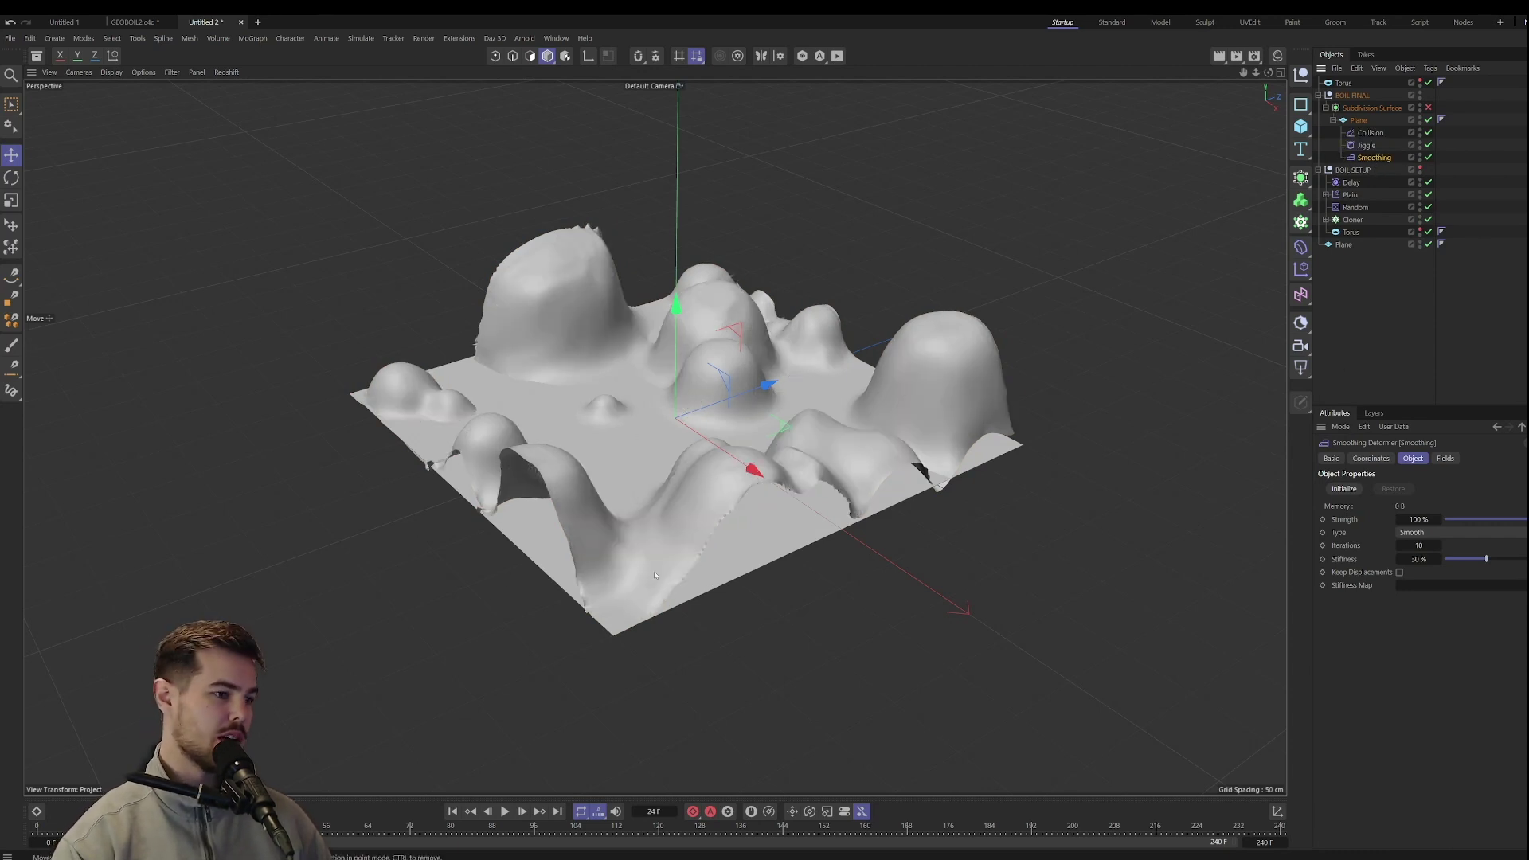
{"action": "left_click_drag", "start_coordinate": [749, 637], "coordinate": [747, 565], "text": "alt"}
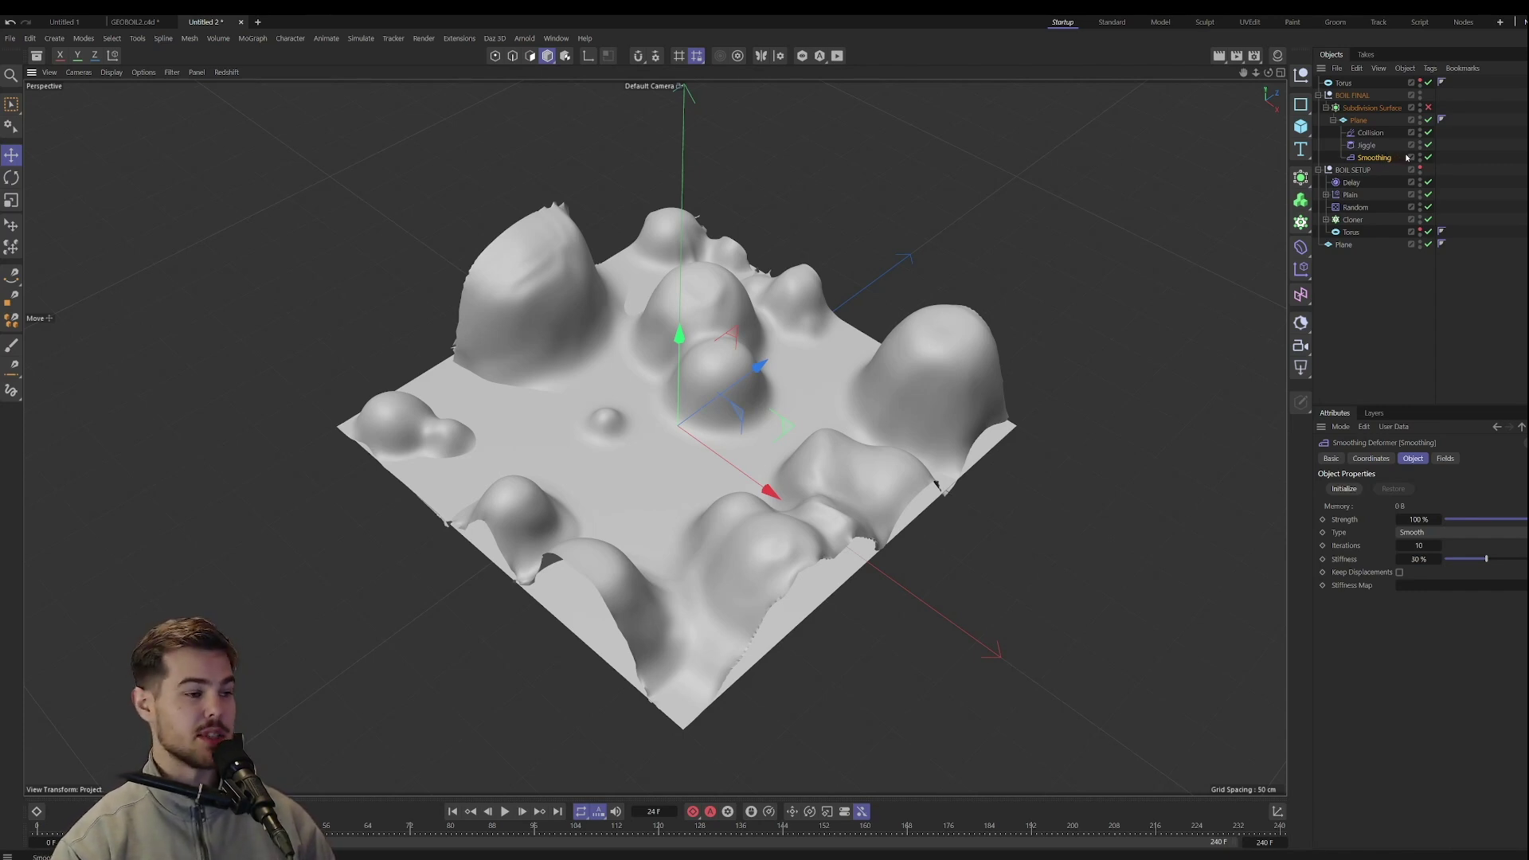
In the GEOBOIL2.c4d project, show the Volume Mesher pot, enable the liquid Plane, and hide the torus's Subdivision Surface.
{"action": "left_click", "coordinate": [1301, 126]}
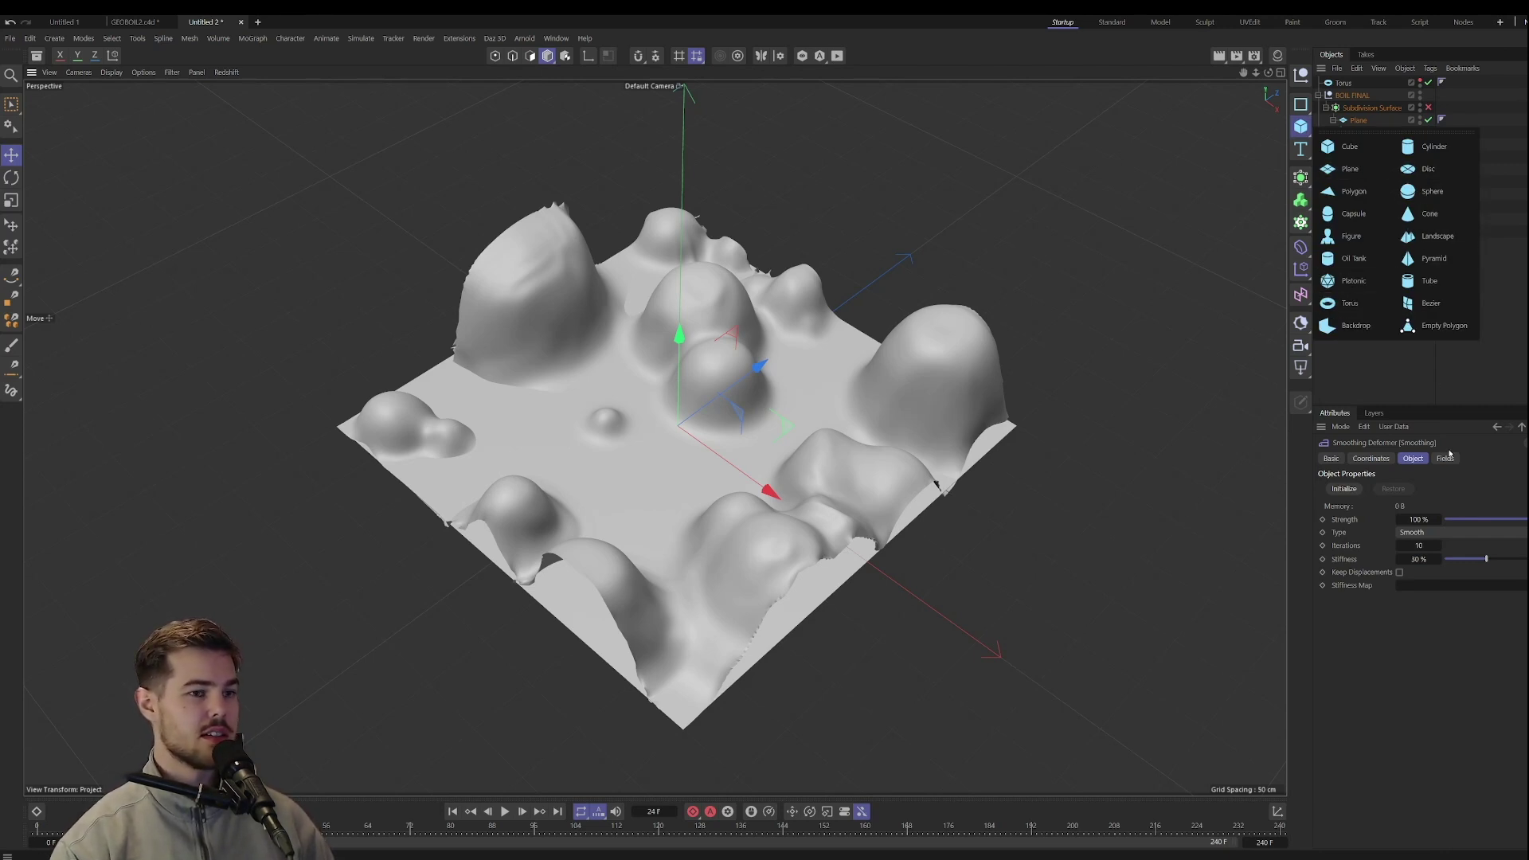
{"action": "left_click", "coordinate": [138, 23]}
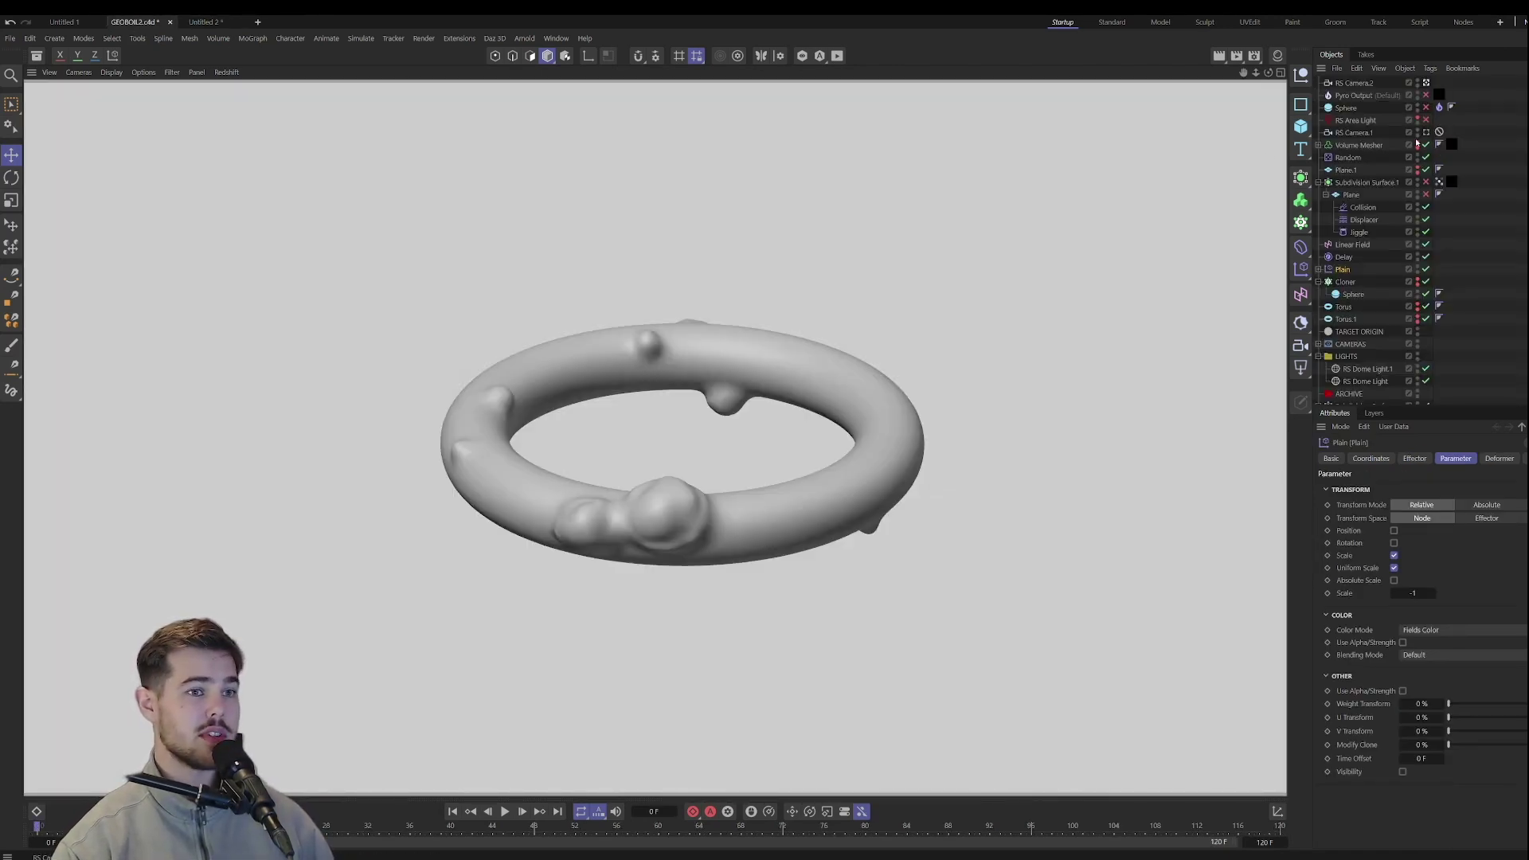
{"action": "left_click", "coordinate": [1419, 144]}
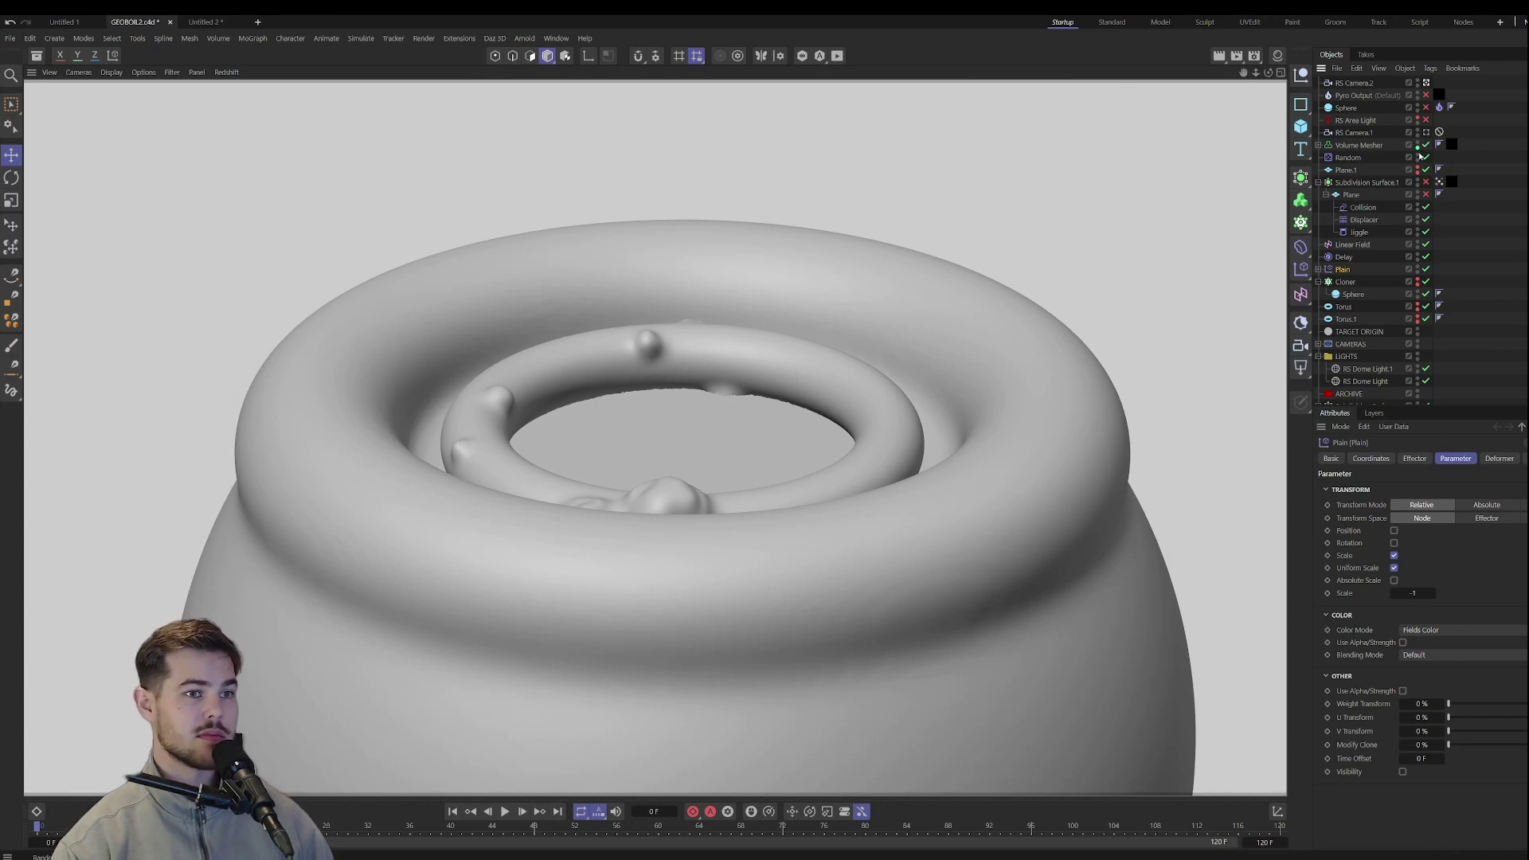
{"action": "left_click", "coordinate": [1425, 195]}
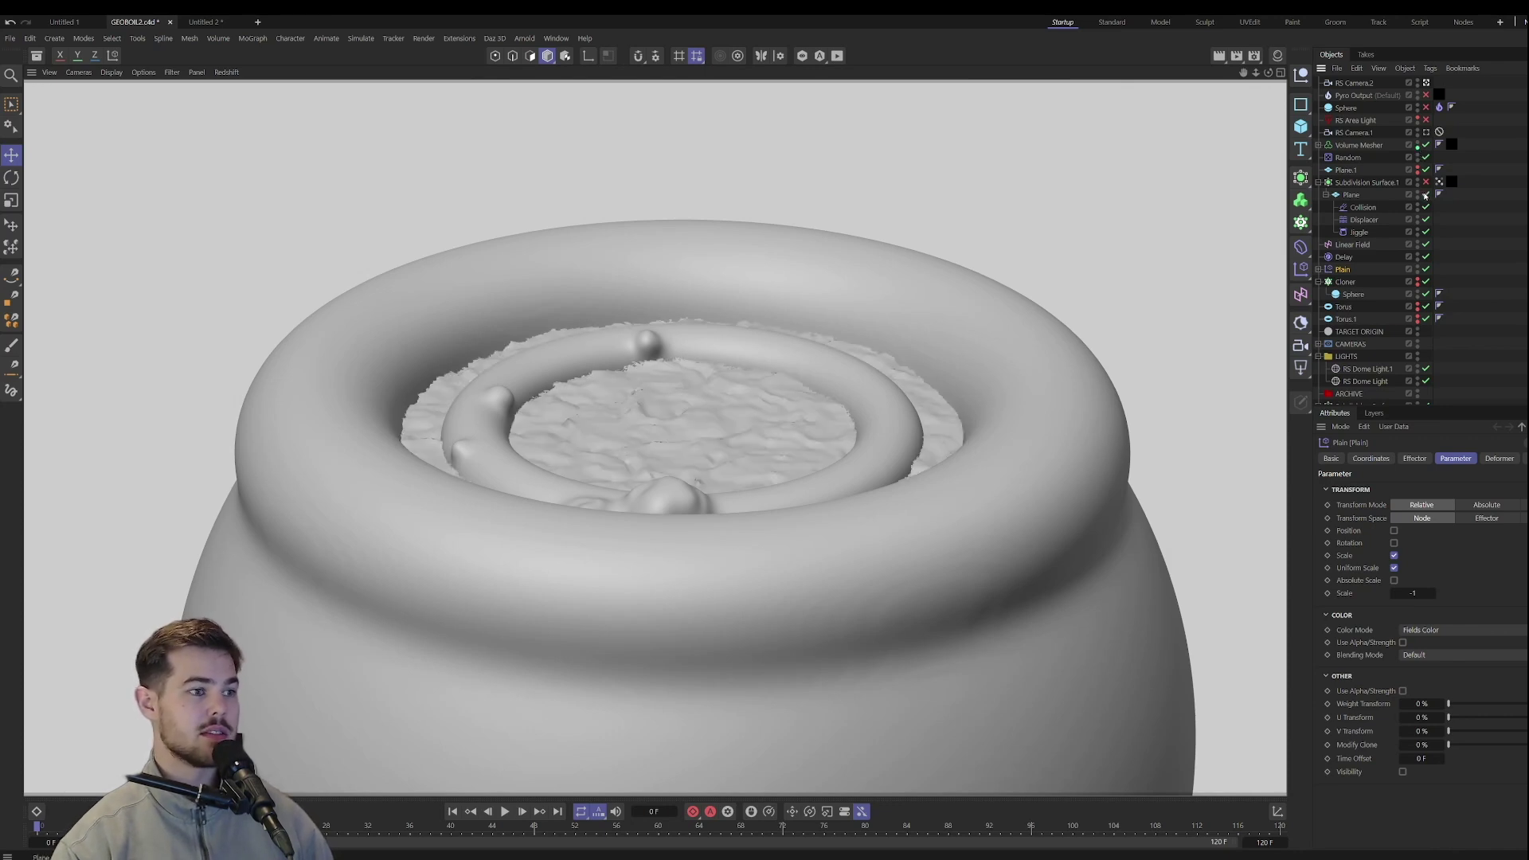
{"action": "left_click", "coordinate": [1363, 403]}
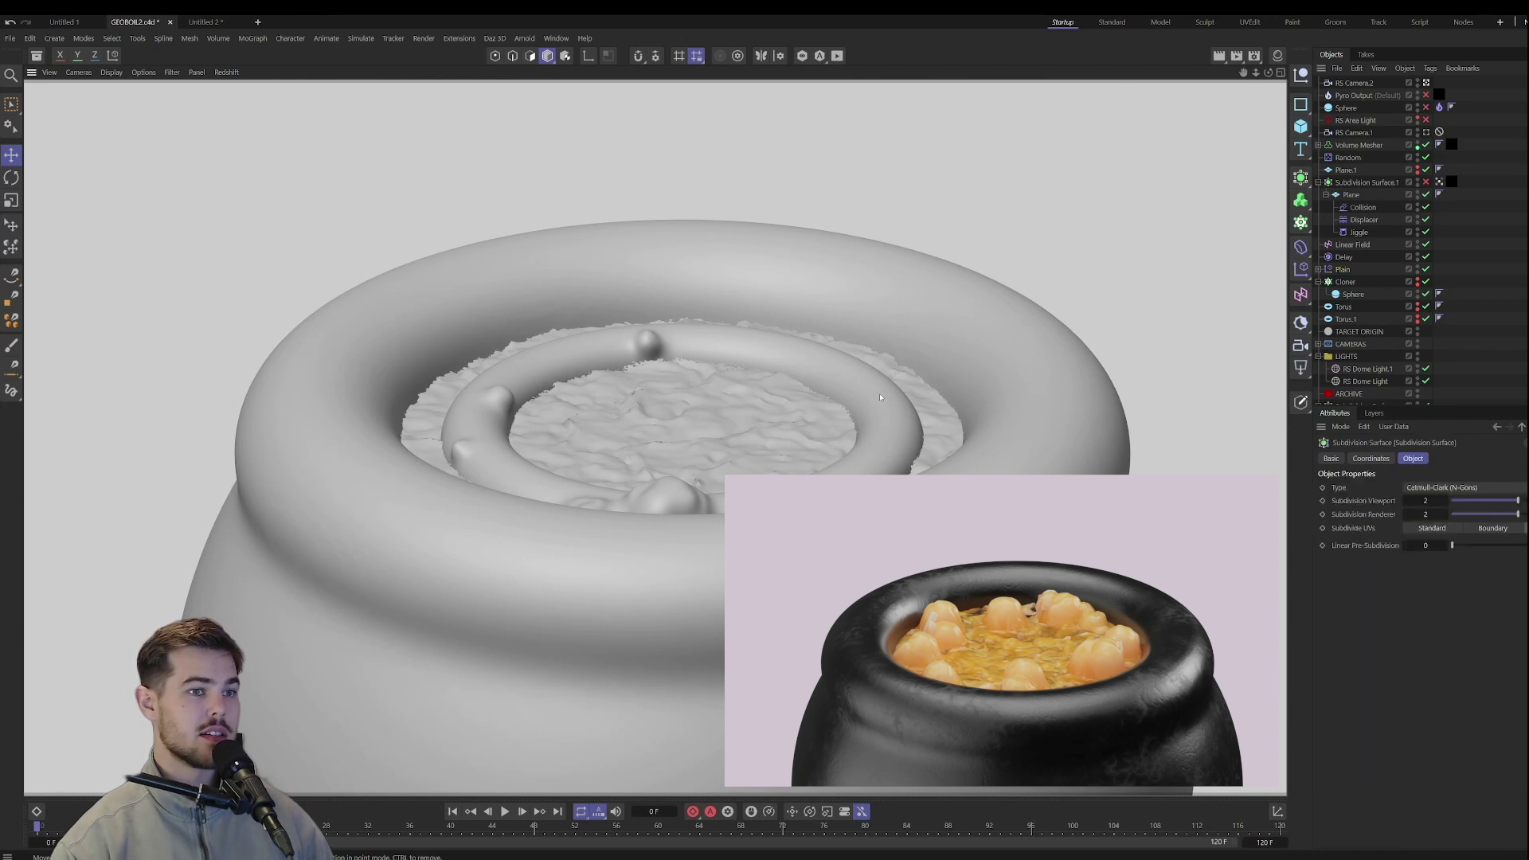
{"action": "scroll", "coordinate": [1391, 343], "scroll_direction": "down", "scroll_amount": 2}
{"action": "left_click", "coordinate": [1419, 348]}
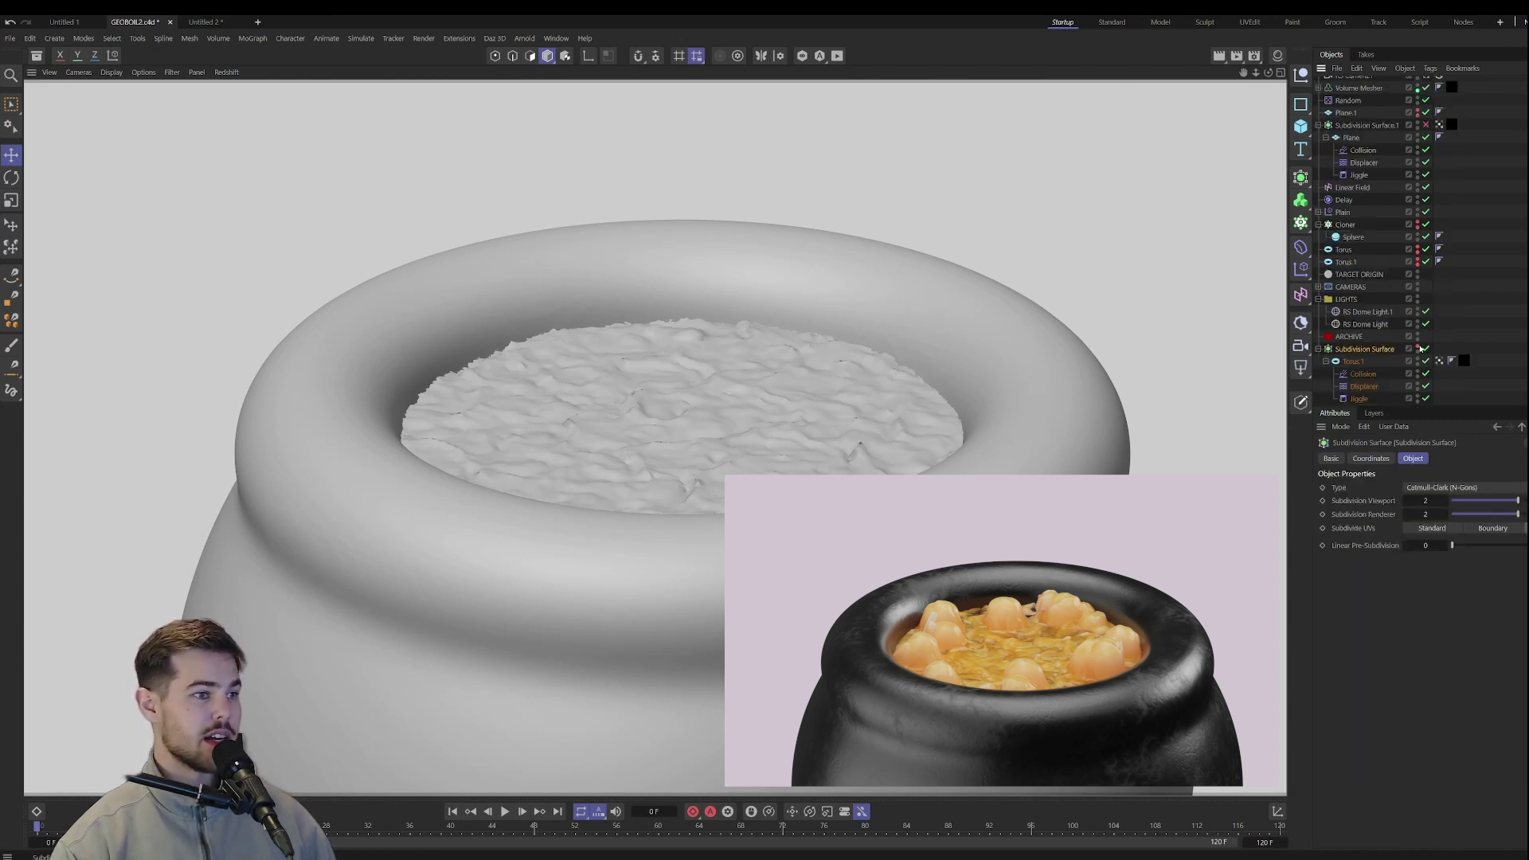
Play the cauldron animation to preview the bubbles, and enable Subdivision Surface.1 above the liquid Plane.
{"action": "left_click", "coordinate": [507, 810]}
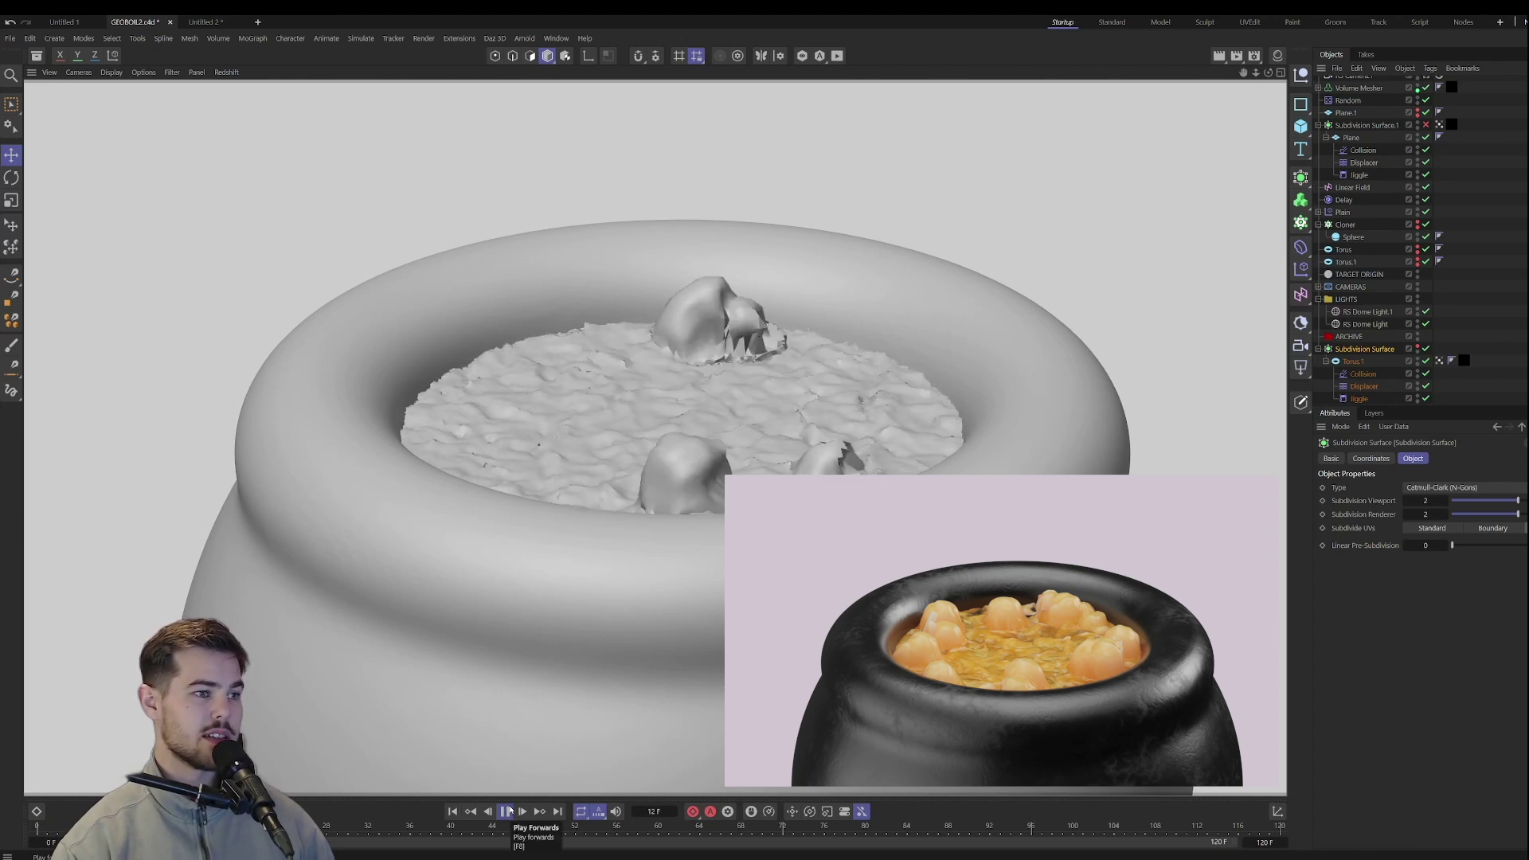
{"action": "left_click", "coordinate": [507, 811]}
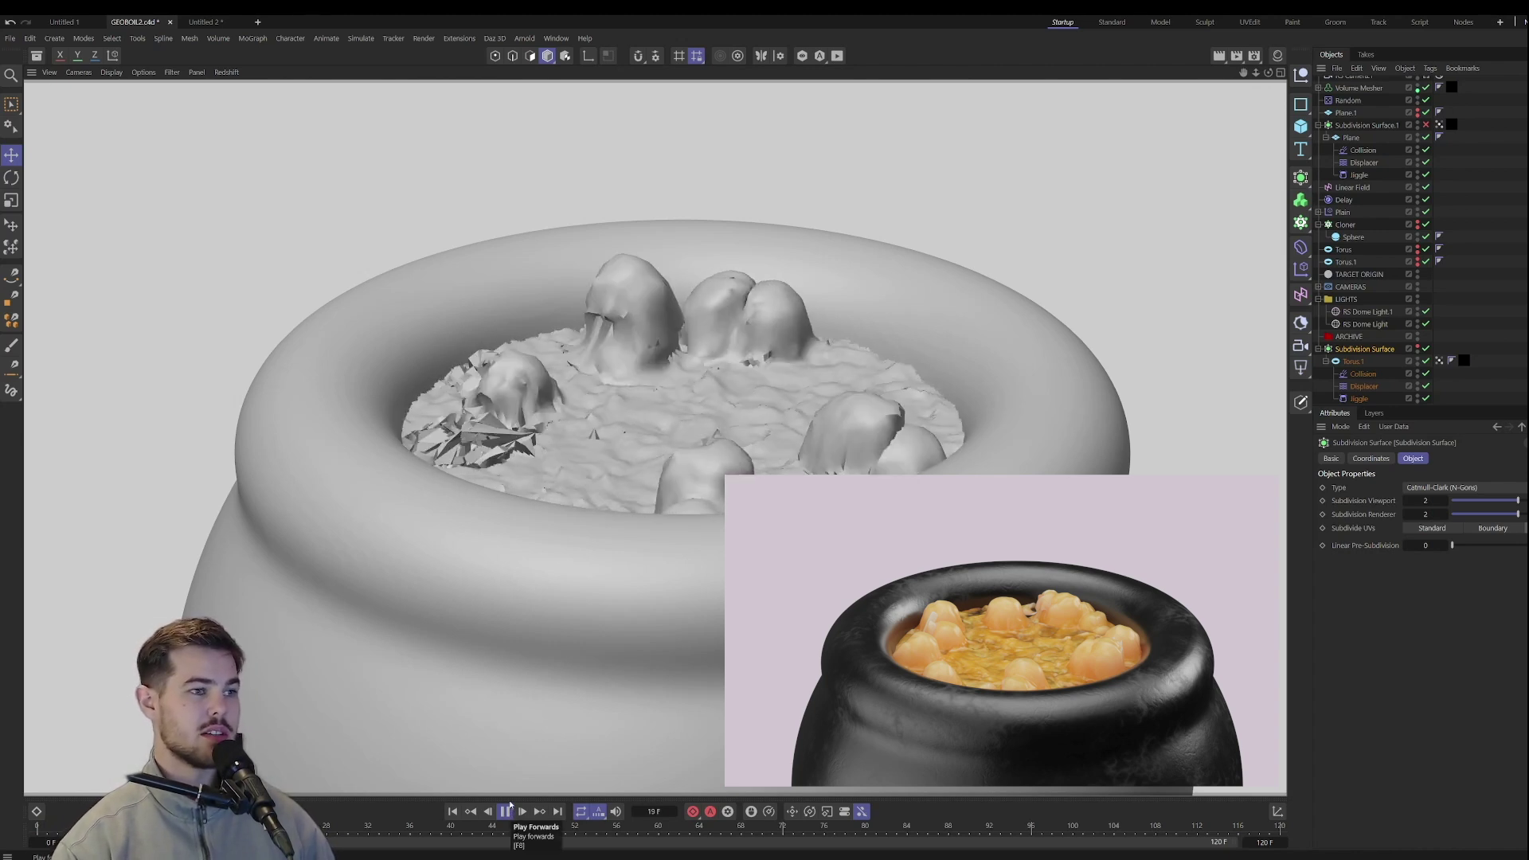
{"action": "scroll", "coordinate": [1372, 183], "scroll_direction": "up", "scroll_amount": 3}
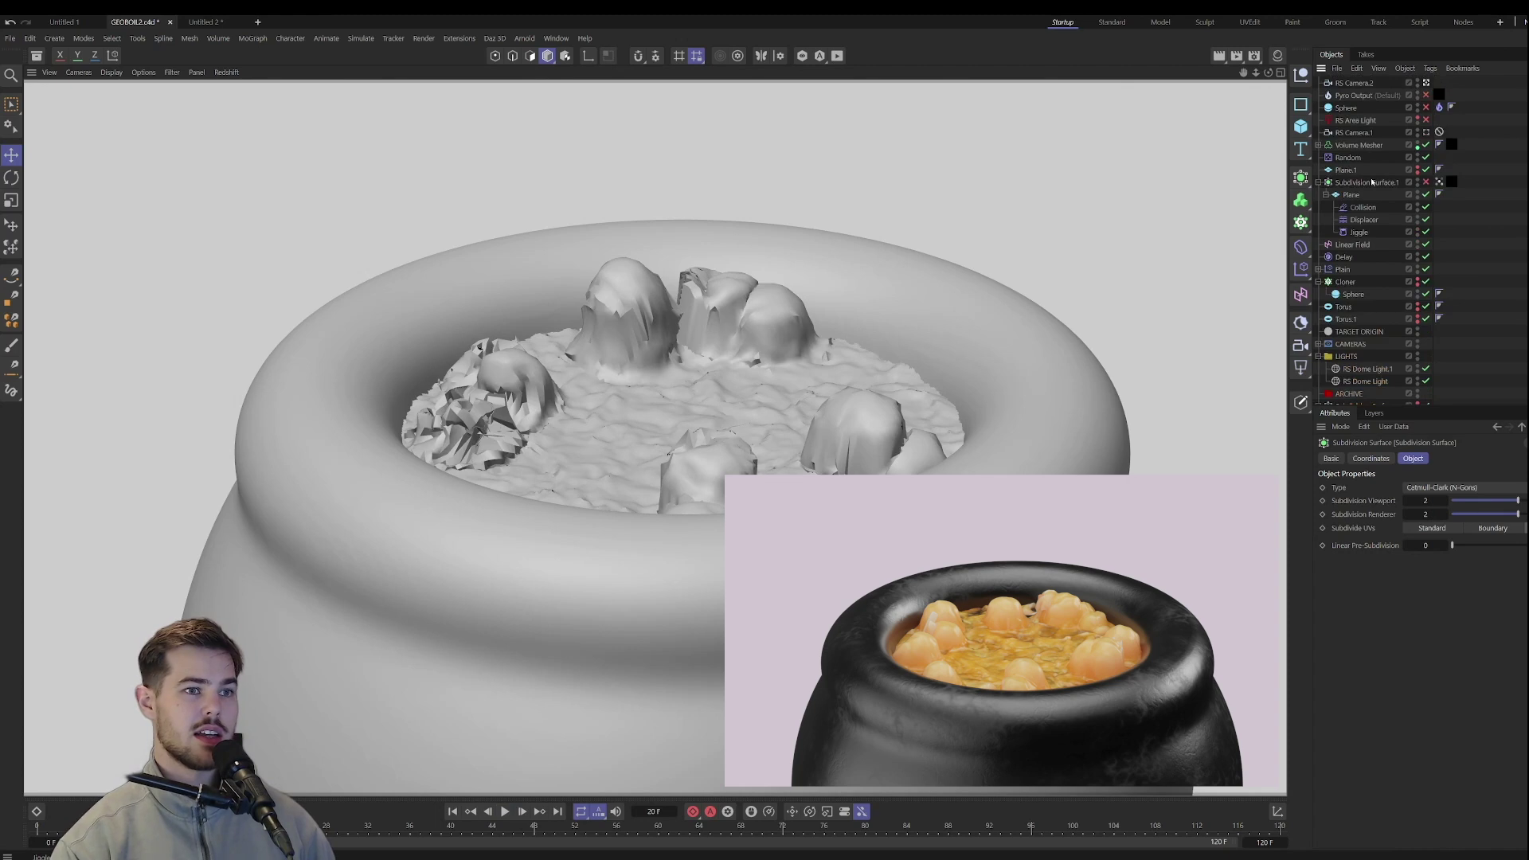
{"action": "left_click", "coordinate": [1424, 181]}
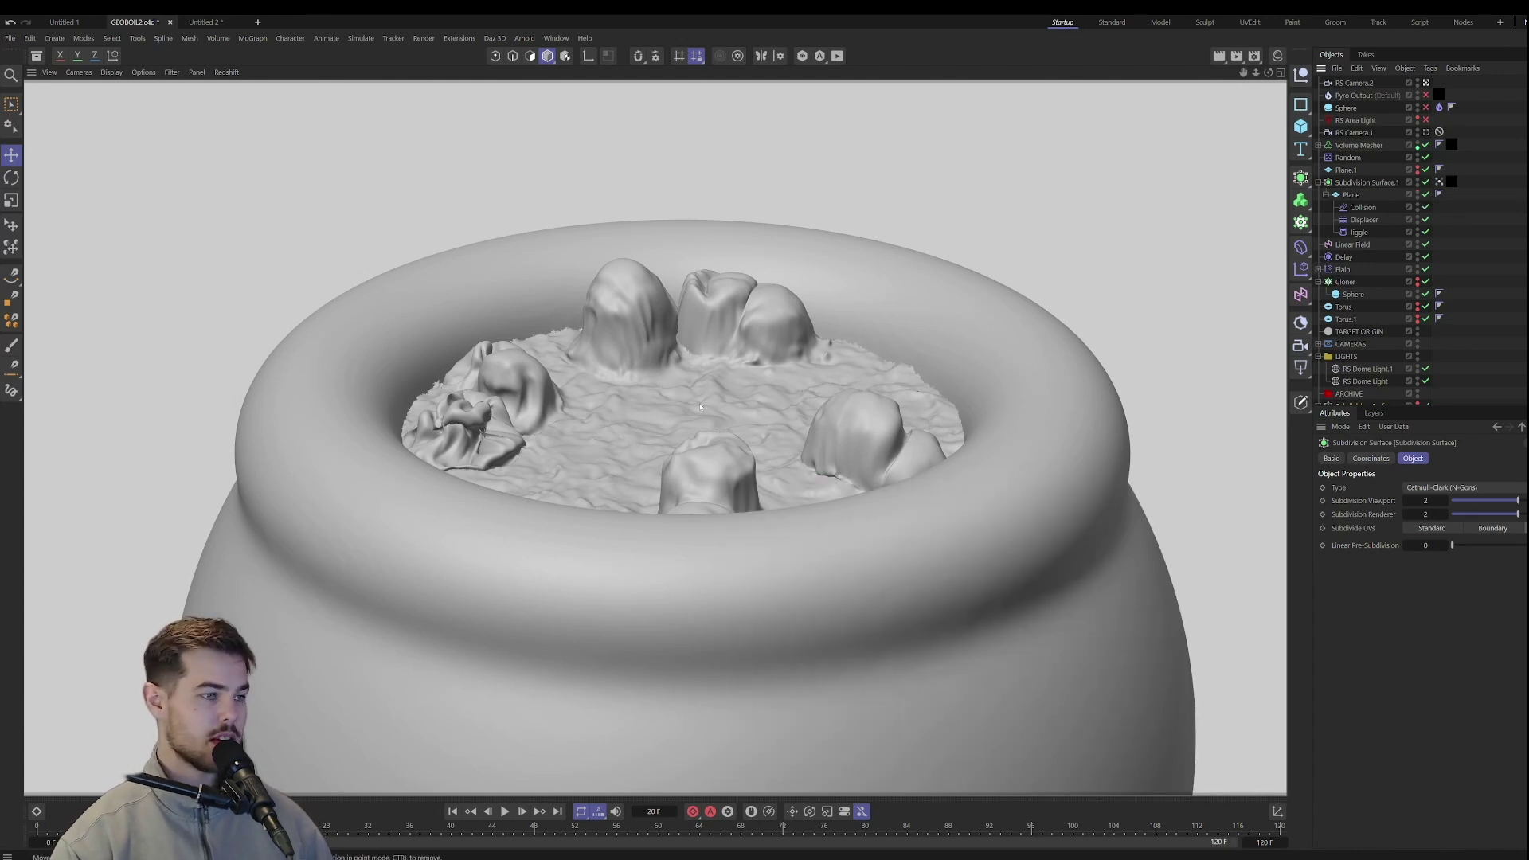
{"action": "middle_click_drag", "start_coordinate": [700, 407], "coordinate": [740, 450], "text": "alt"}
{"action": "mouse_move", "coordinate": [747, 485]}
{"action": "left_mouse_down", "text": "alt"}
{"action": "mouse_move", "coordinate": [748, 637]}
{"action": "mouse_move", "coordinate": [739, 478]}
{"action": "left_mouse_up", "text": "alt"}
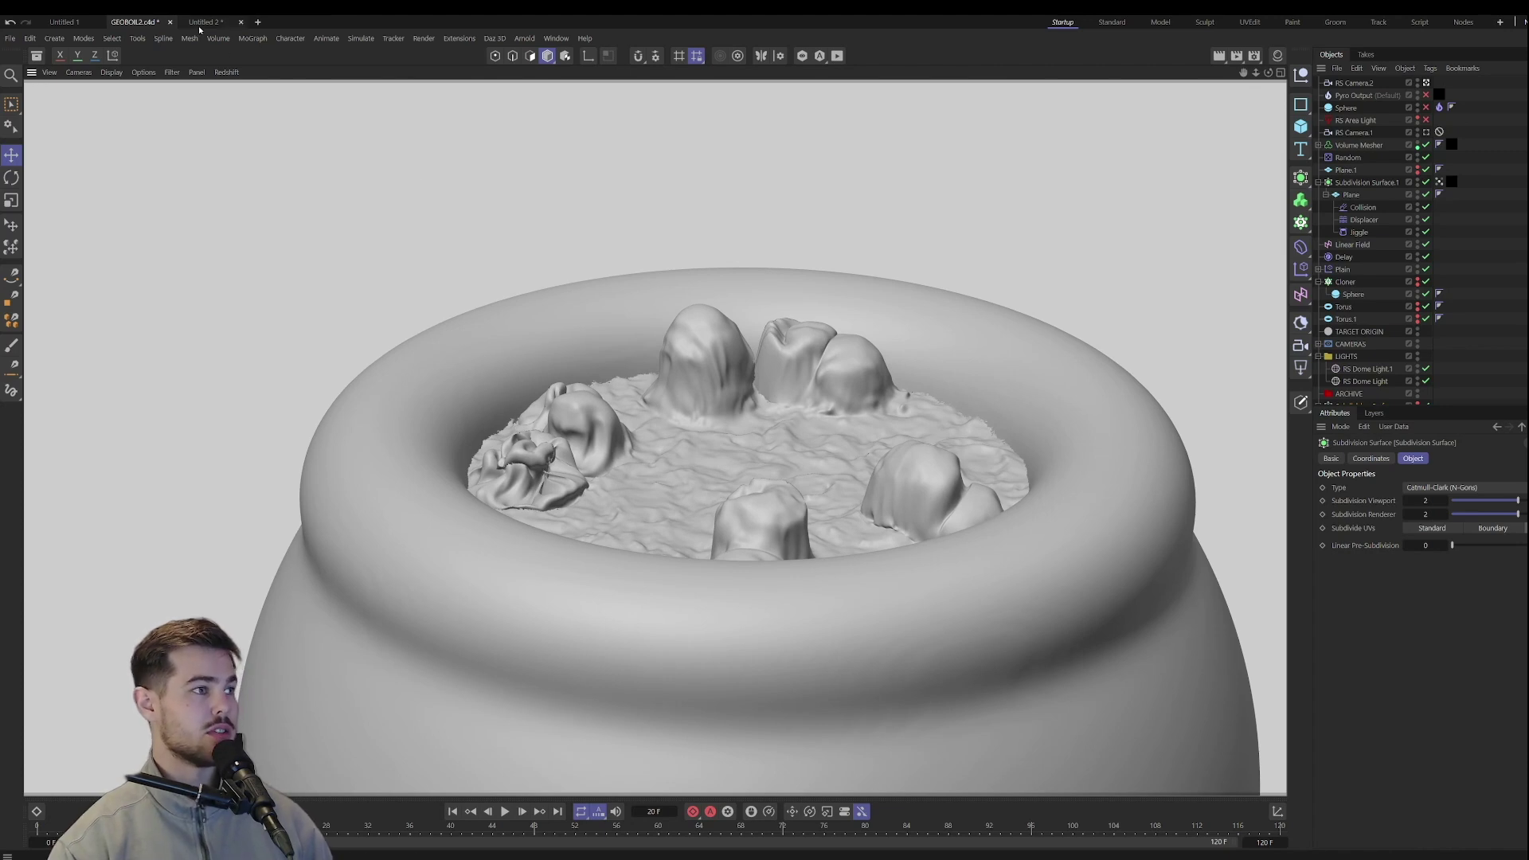
Return to the Untitled 2 project, transfer the Collision, Jiggle and Smoothing deformers from the Plane to the torus, and delete both planes.
{"action": "left_click", "coordinate": [204, 23]}
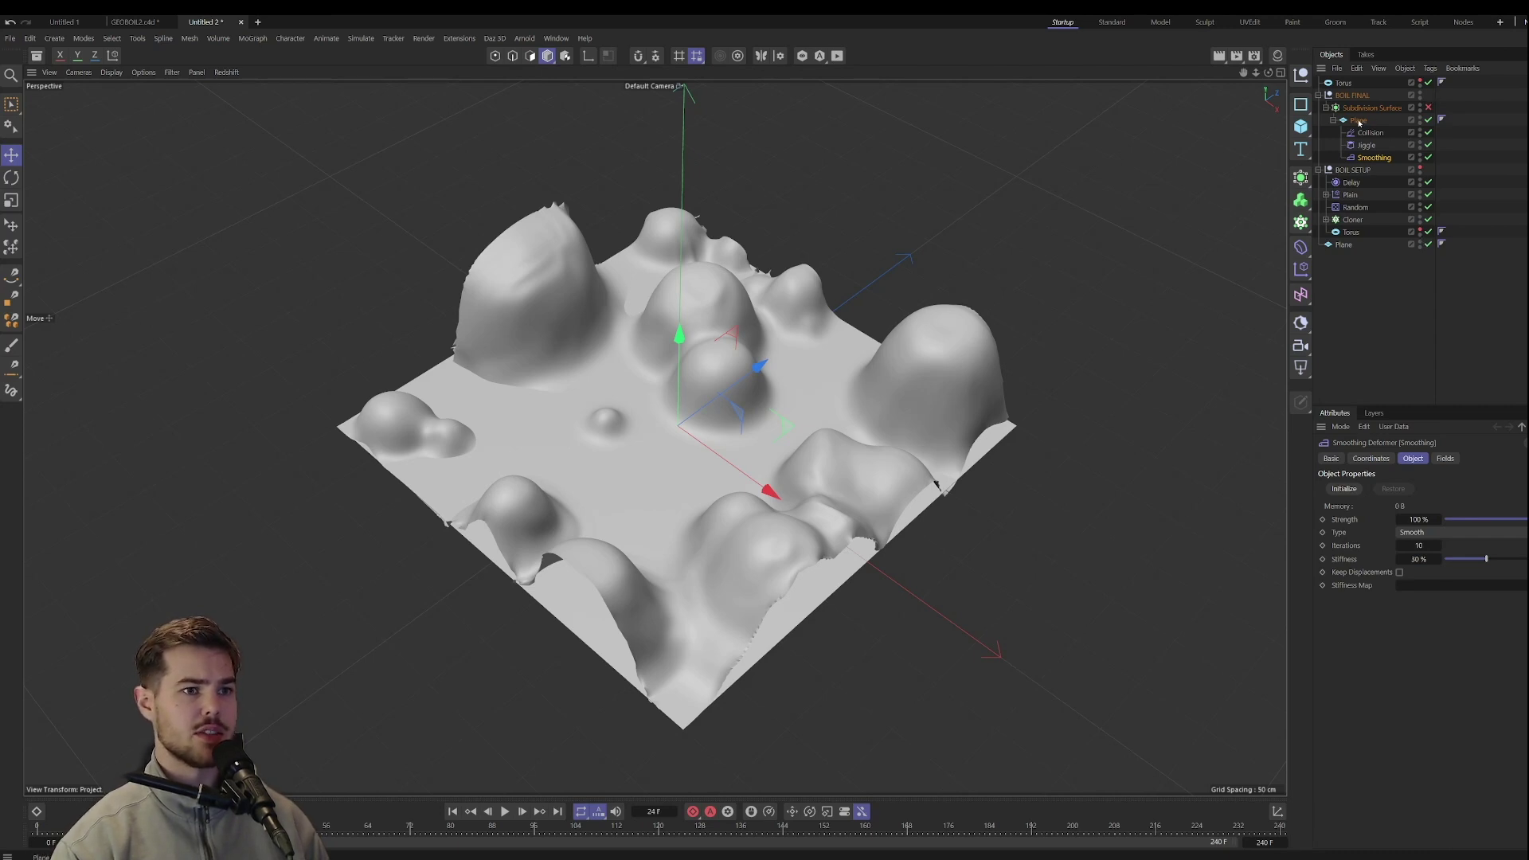
{"action": "left_click_drag", "start_coordinate": [1359, 122], "coordinate": [1362, 163]}
{"action": "left_click", "coordinate": [1355, 107]}
{"action": "left_click", "coordinate": [1359, 132], "text": "shift"}
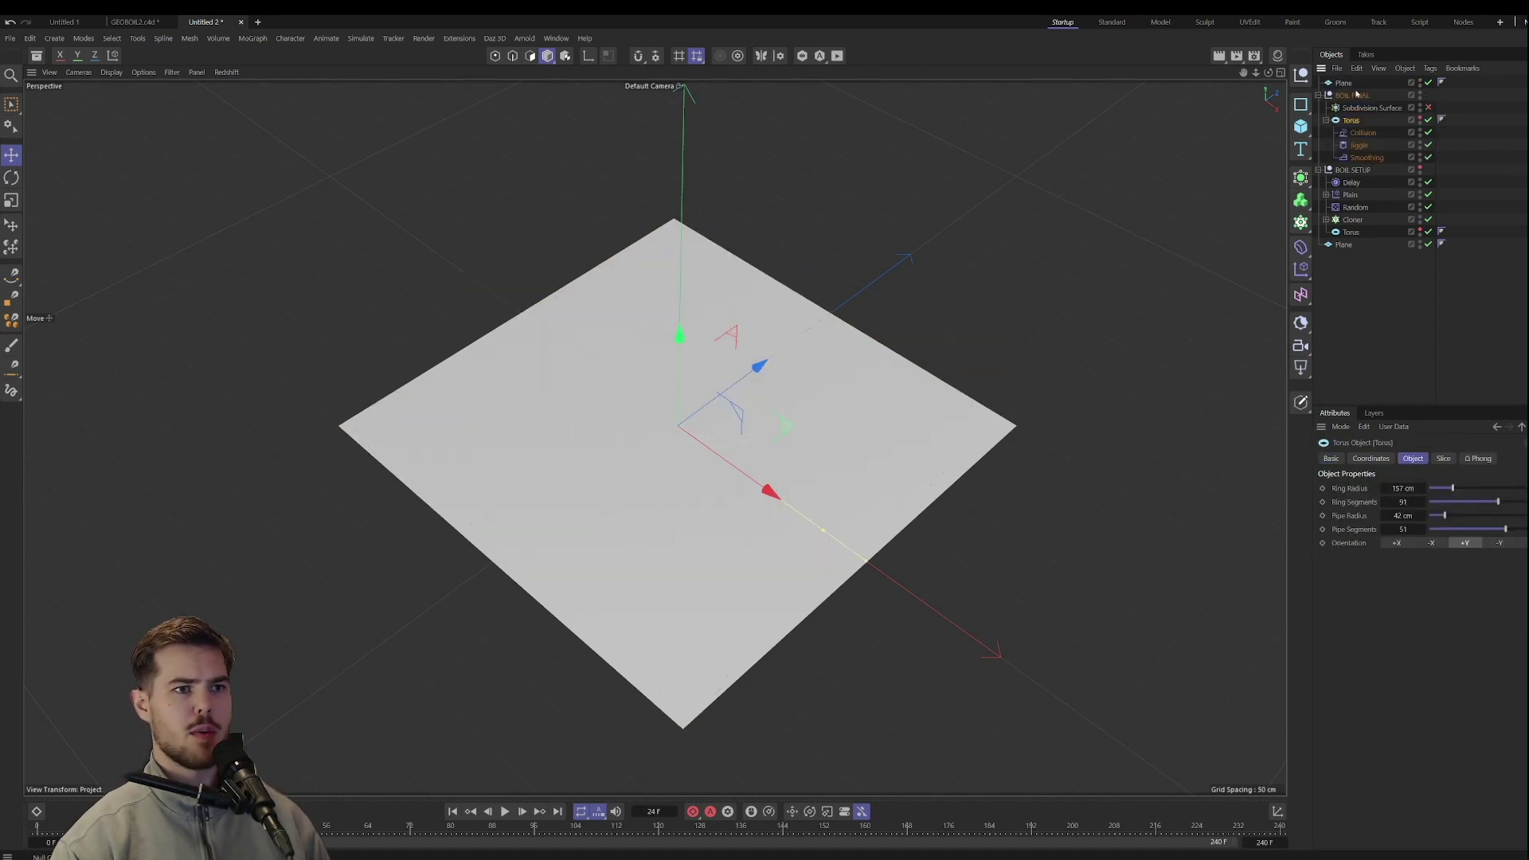
{"action": "left_click", "coordinate": [1354, 85]}
{"action": "key", "text": "Delete"}
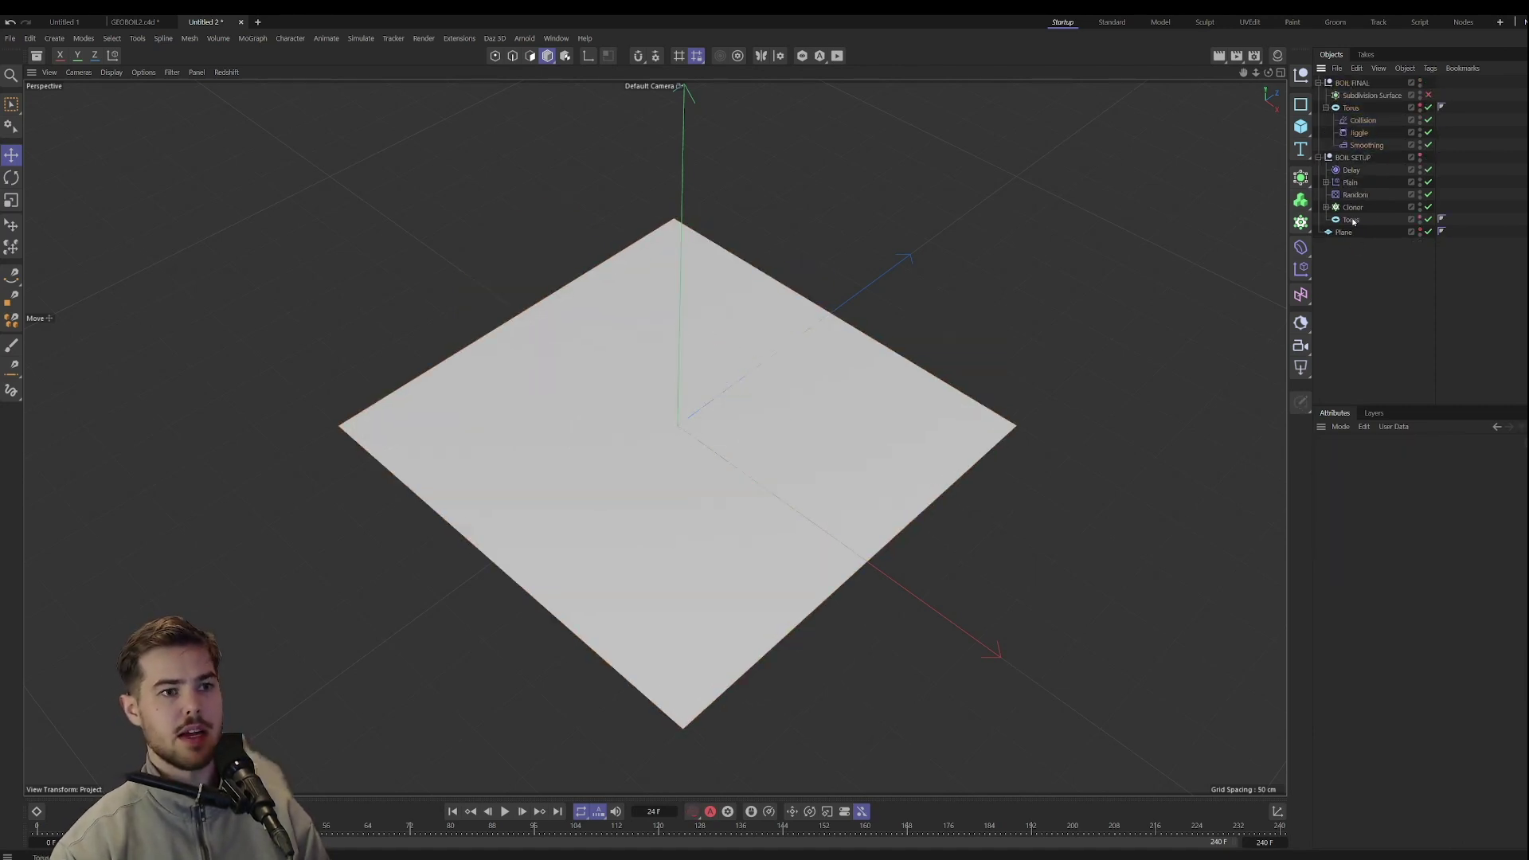
{"action": "key", "text": "Delete"}
Assign the BOIL SETUP torus as the Cloner's distribution object.
{"action": "left_click", "coordinate": [1353, 208]}
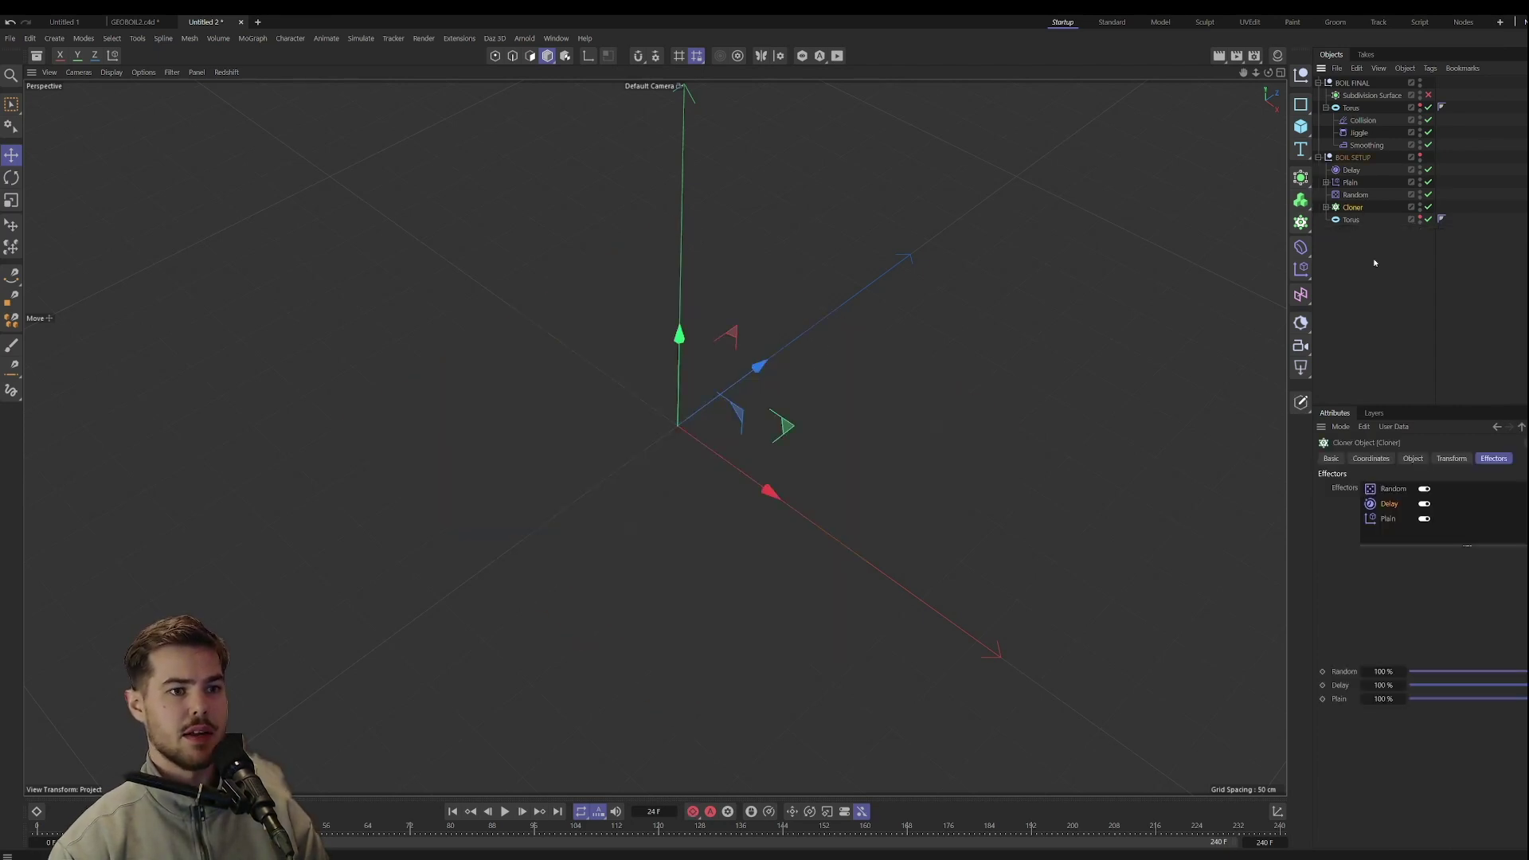
{"action": "left_click", "coordinate": [1413, 460]}
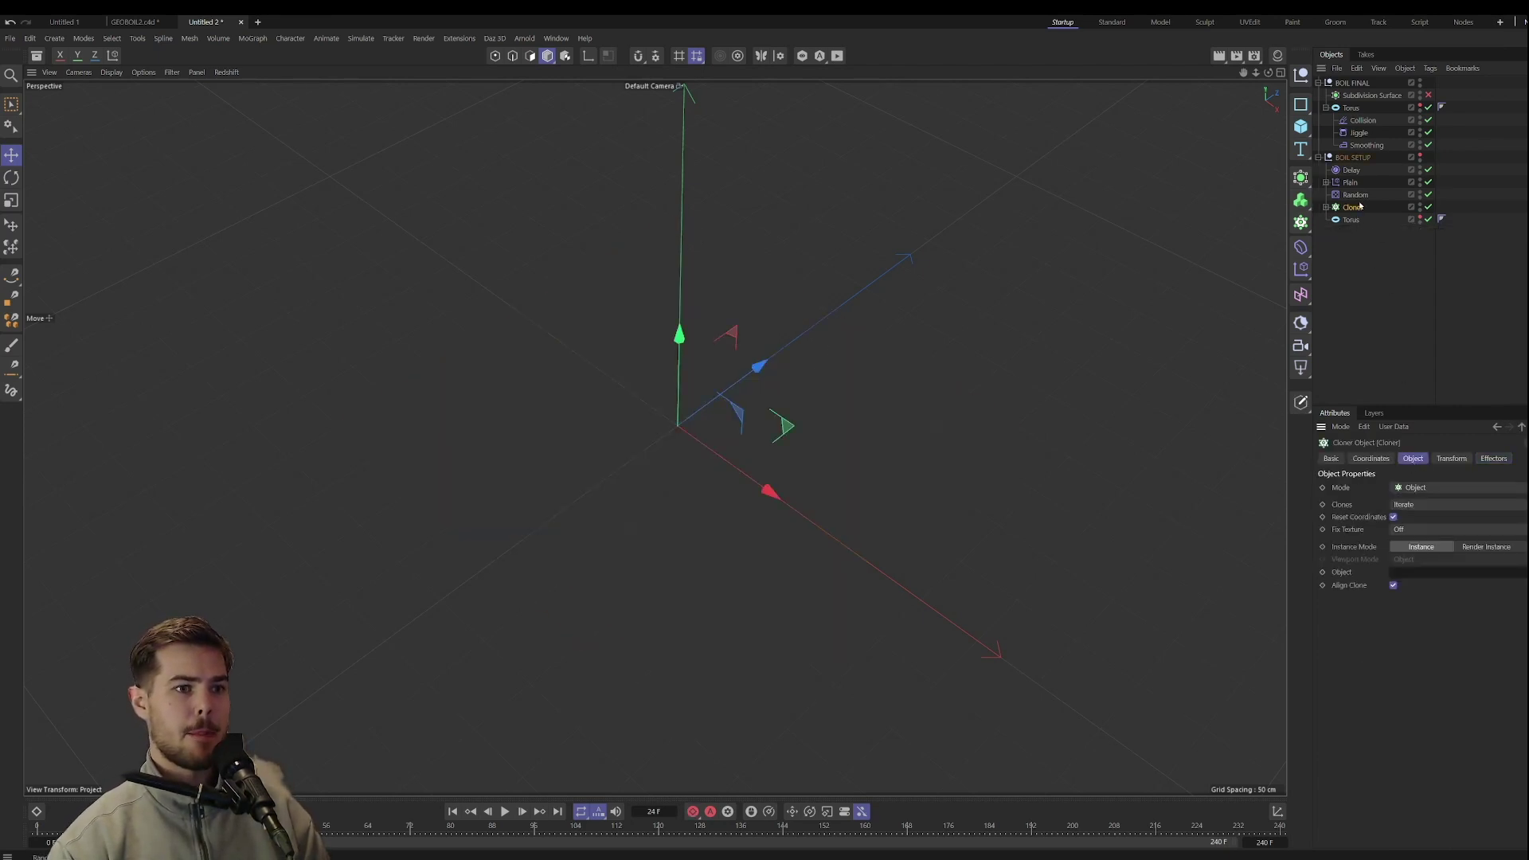
{"action": "left_click_drag", "start_coordinate": [1352, 220], "coordinate": [1436, 574]}
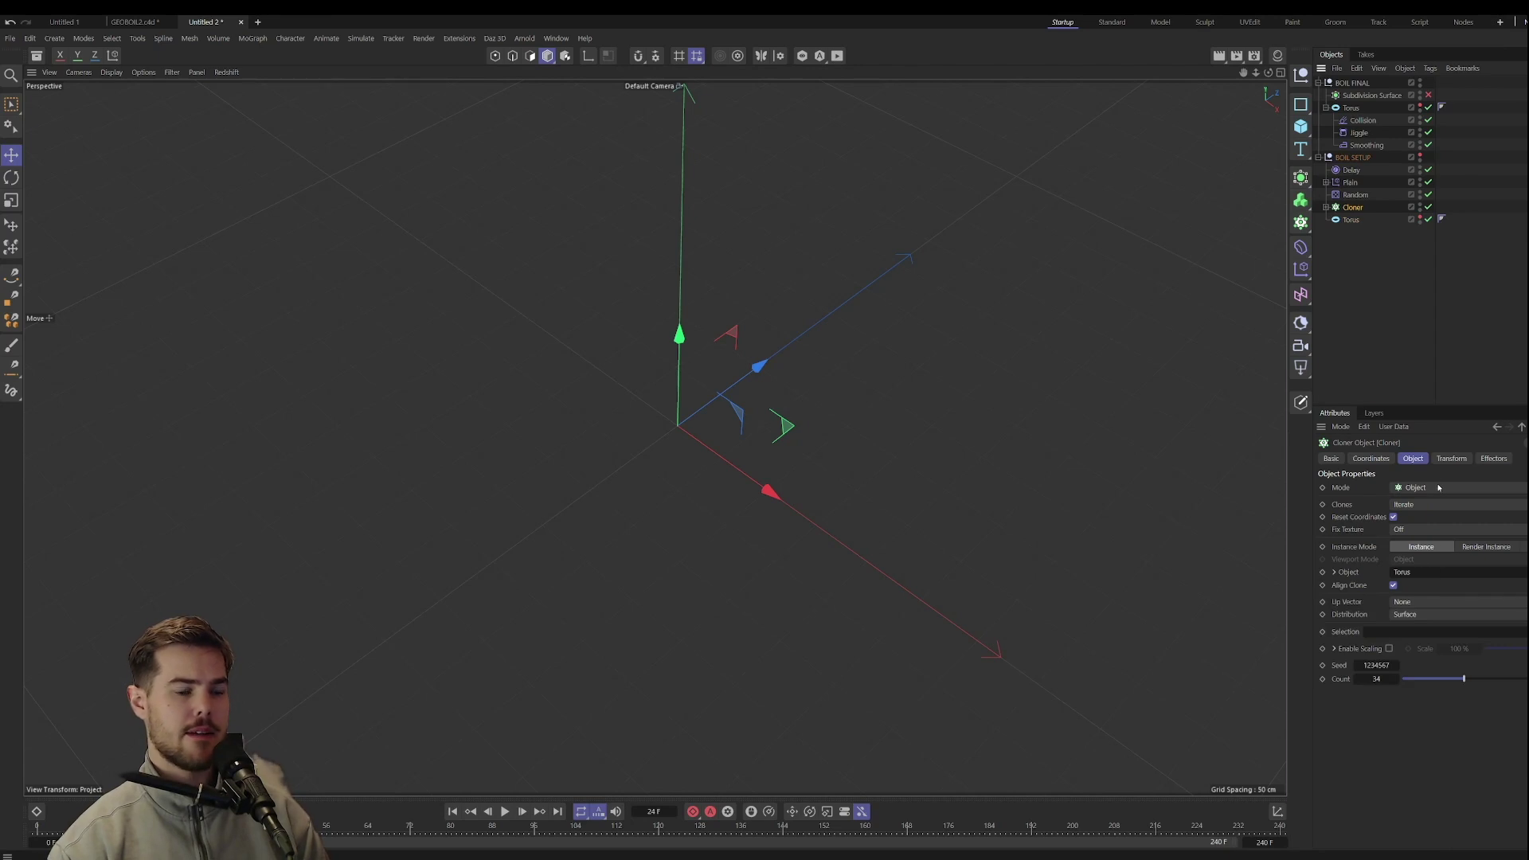
Check the cloned spheres, make the BOIL FINAL torus visible with BOIL SETUP hidden, and disable its Smoothing deformer.
{"action": "left_click", "coordinate": [1421, 154]}
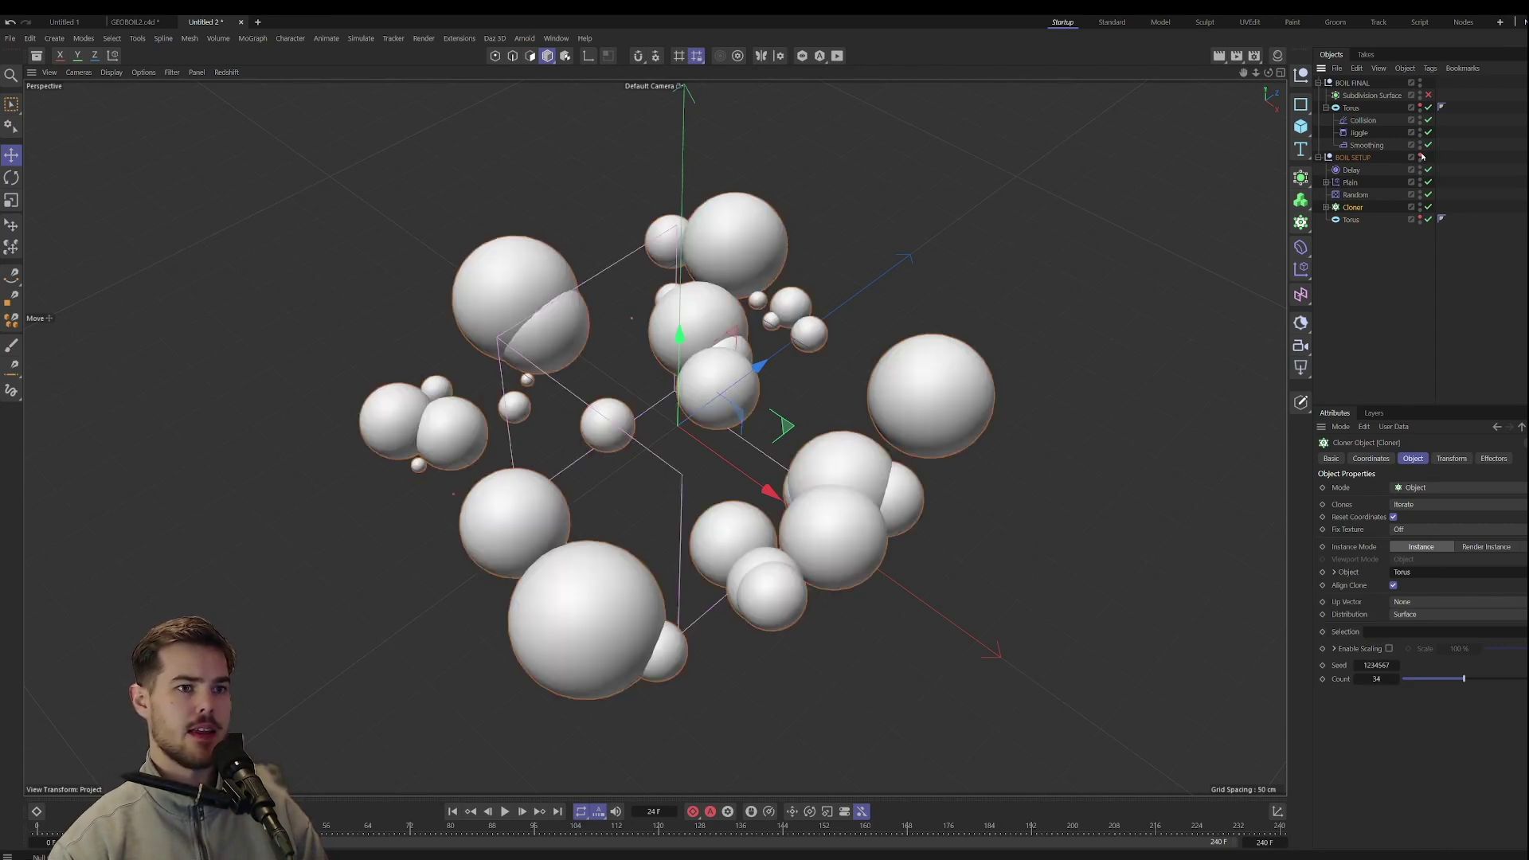
{"action": "left_click", "coordinate": [1421, 156]}
{"action": "left_click", "coordinate": [1420, 107]}
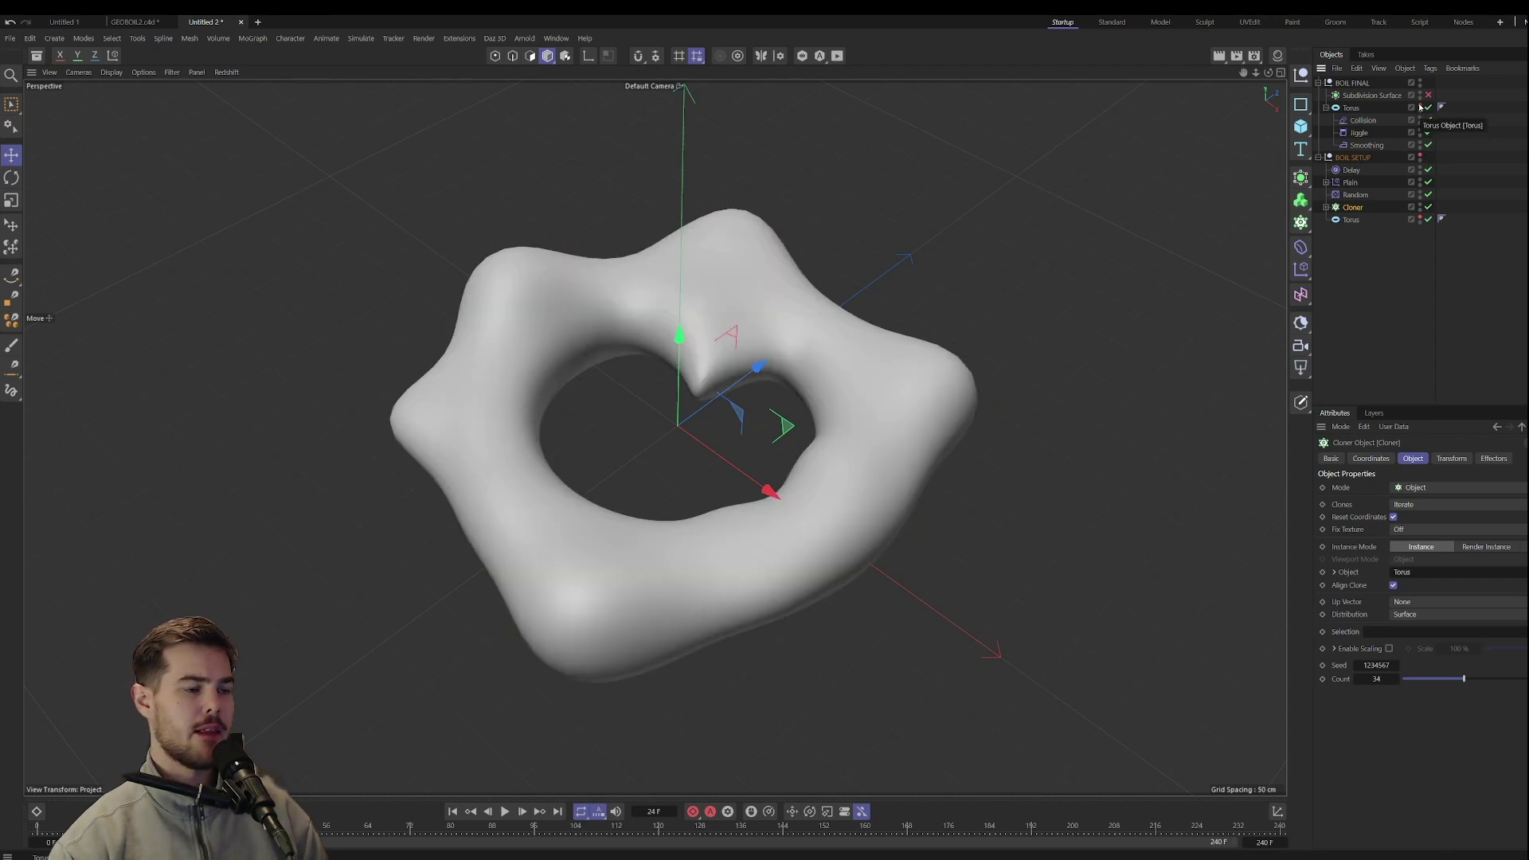
{"action": "left_click", "coordinate": [1429, 145]}
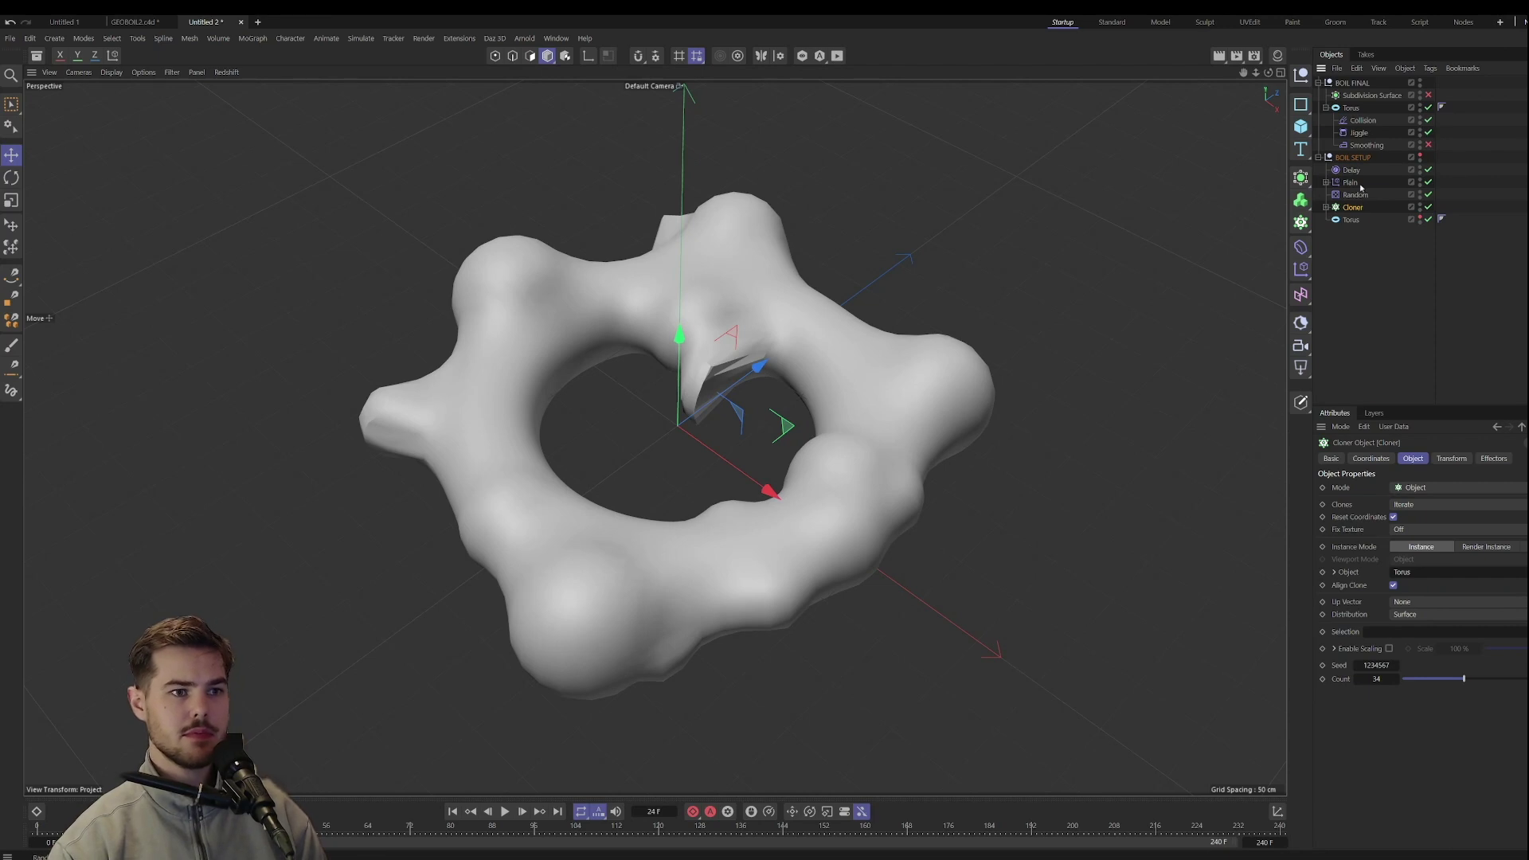
Move the Delay effector above Random in the Cloner's effector order.
{"action": "left_click", "coordinate": [1495, 458]}
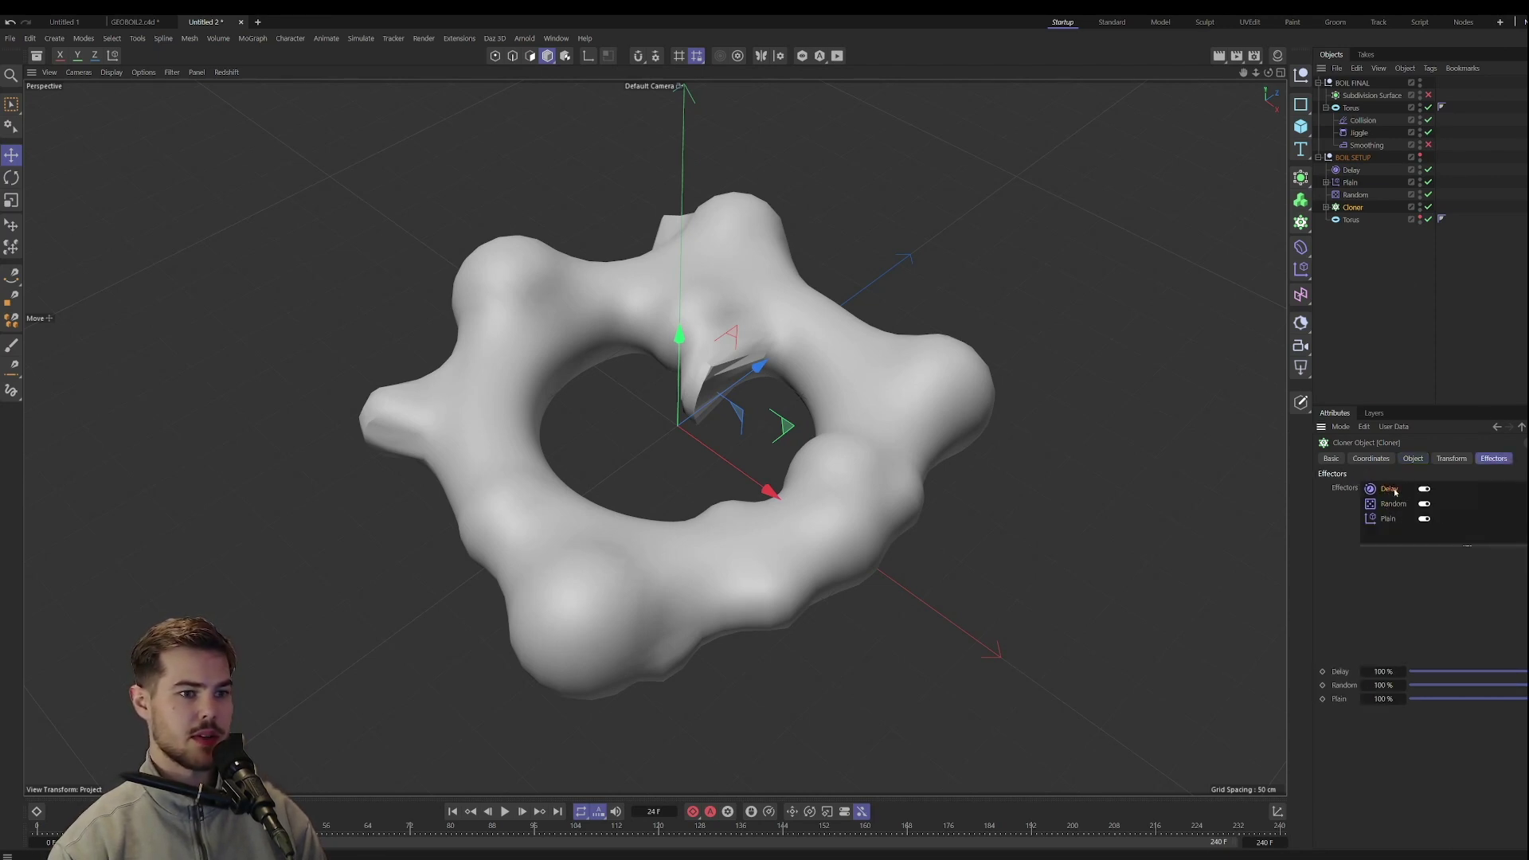
Replay the bubbling animation from the start, enable the Subdivision Surface and nest the BOIL FINAL torus inside it.
{"action": "left_click", "coordinate": [453, 811]}
{"action": "left_click", "coordinate": [504, 810]}
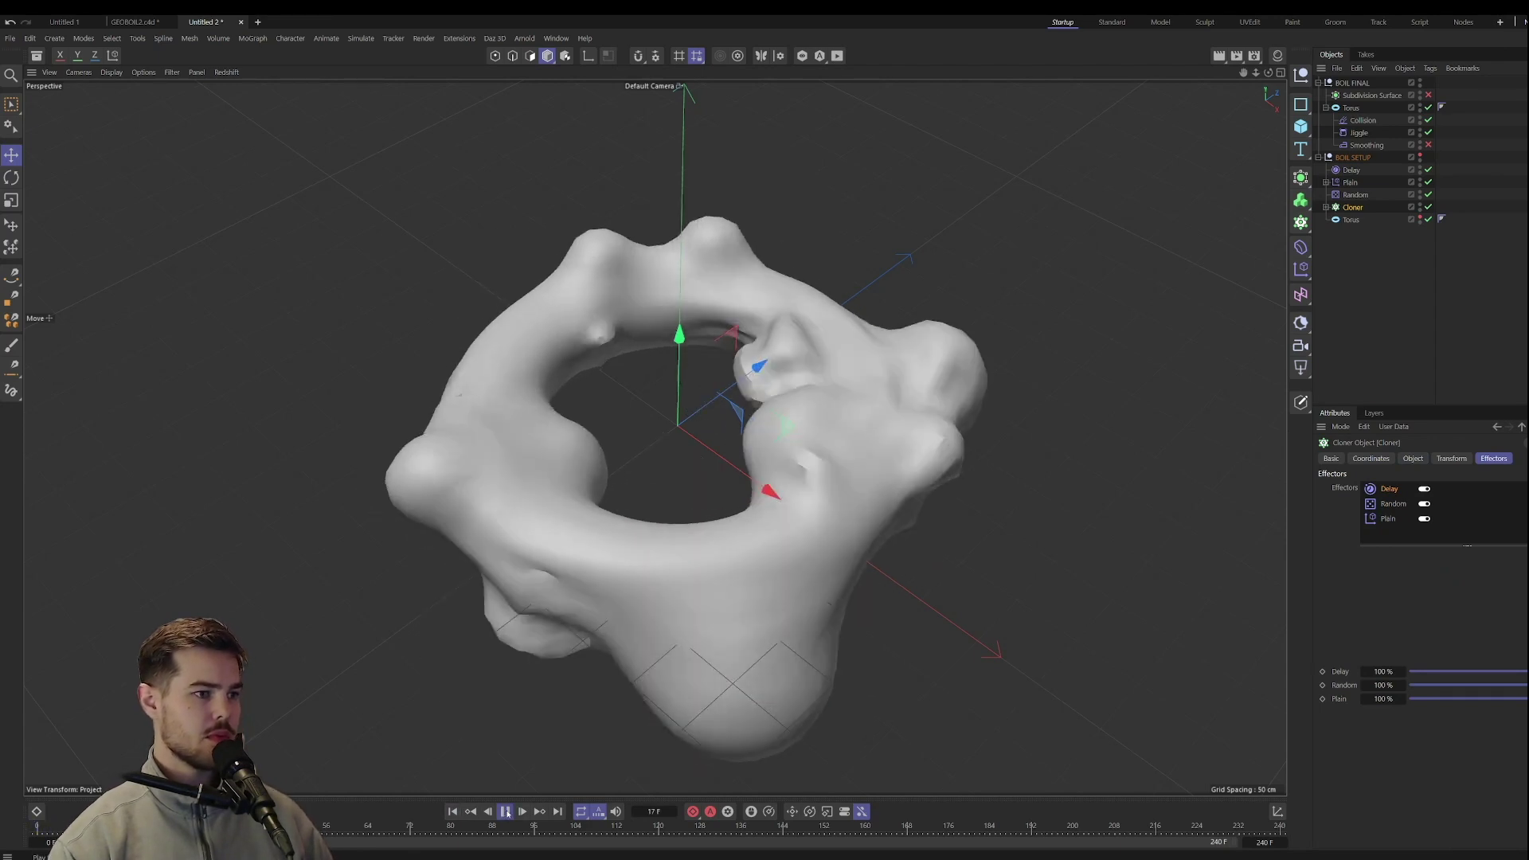
{"action": "left_click", "coordinate": [506, 811]}
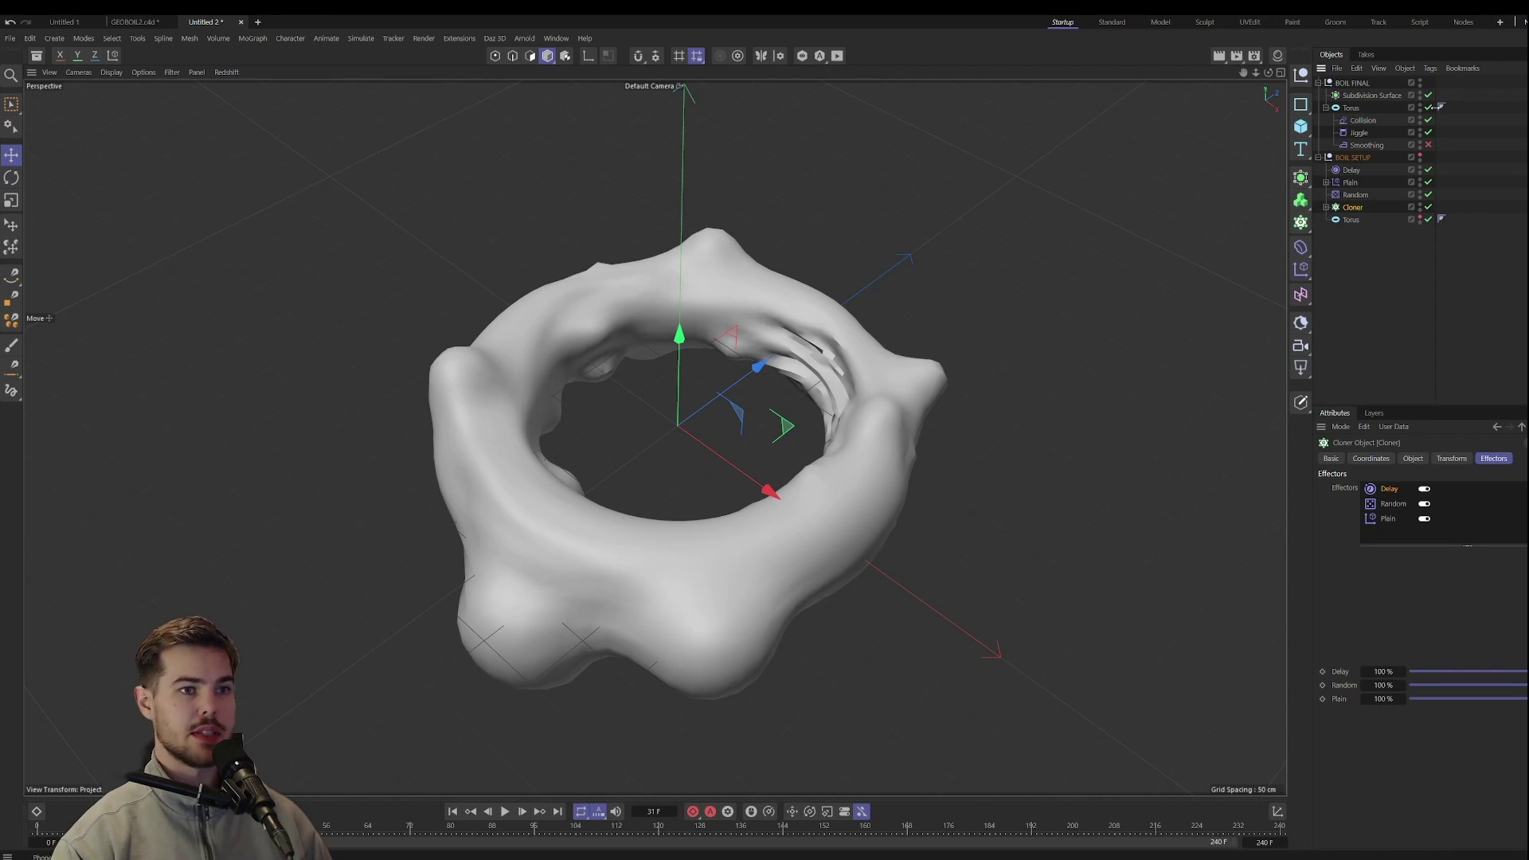
{"action": "left_click_drag", "start_coordinate": [1362, 93], "coordinate": [1362, 94]}
{"action": "left_click_drag", "start_coordinate": [776, 500], "coordinate": [756, 454], "text": "alt"}
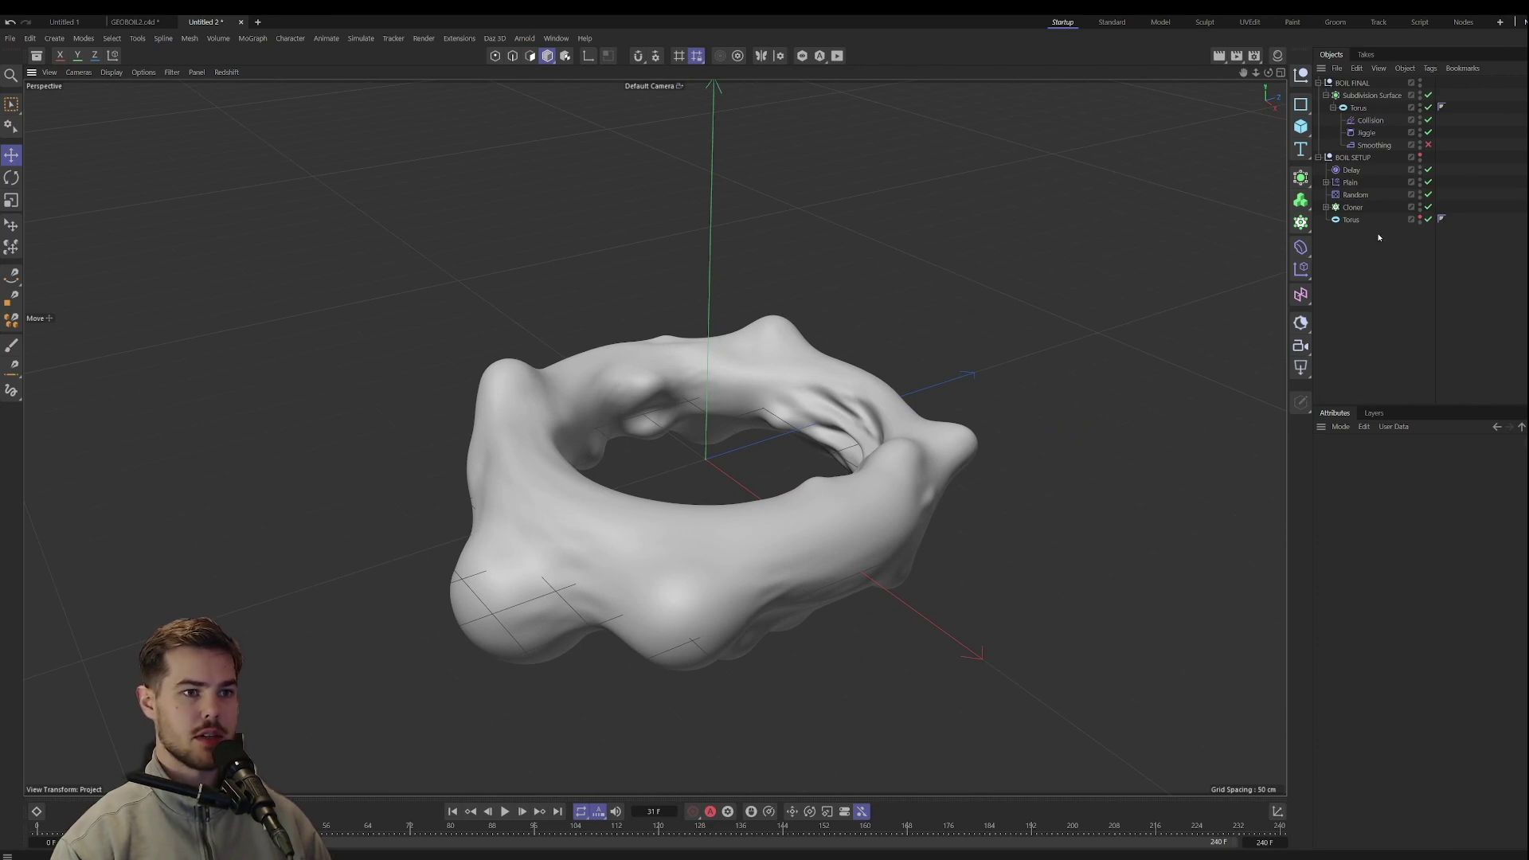
Add a vertex map to the BOIL FINAL torus, using deformed points, with the BOIL SETUP torus as its field in Surface mode.
{"action": "right_click", "coordinate": [1358, 107]}
{"action": "mouse_move", "coordinate": [1429, 247]}
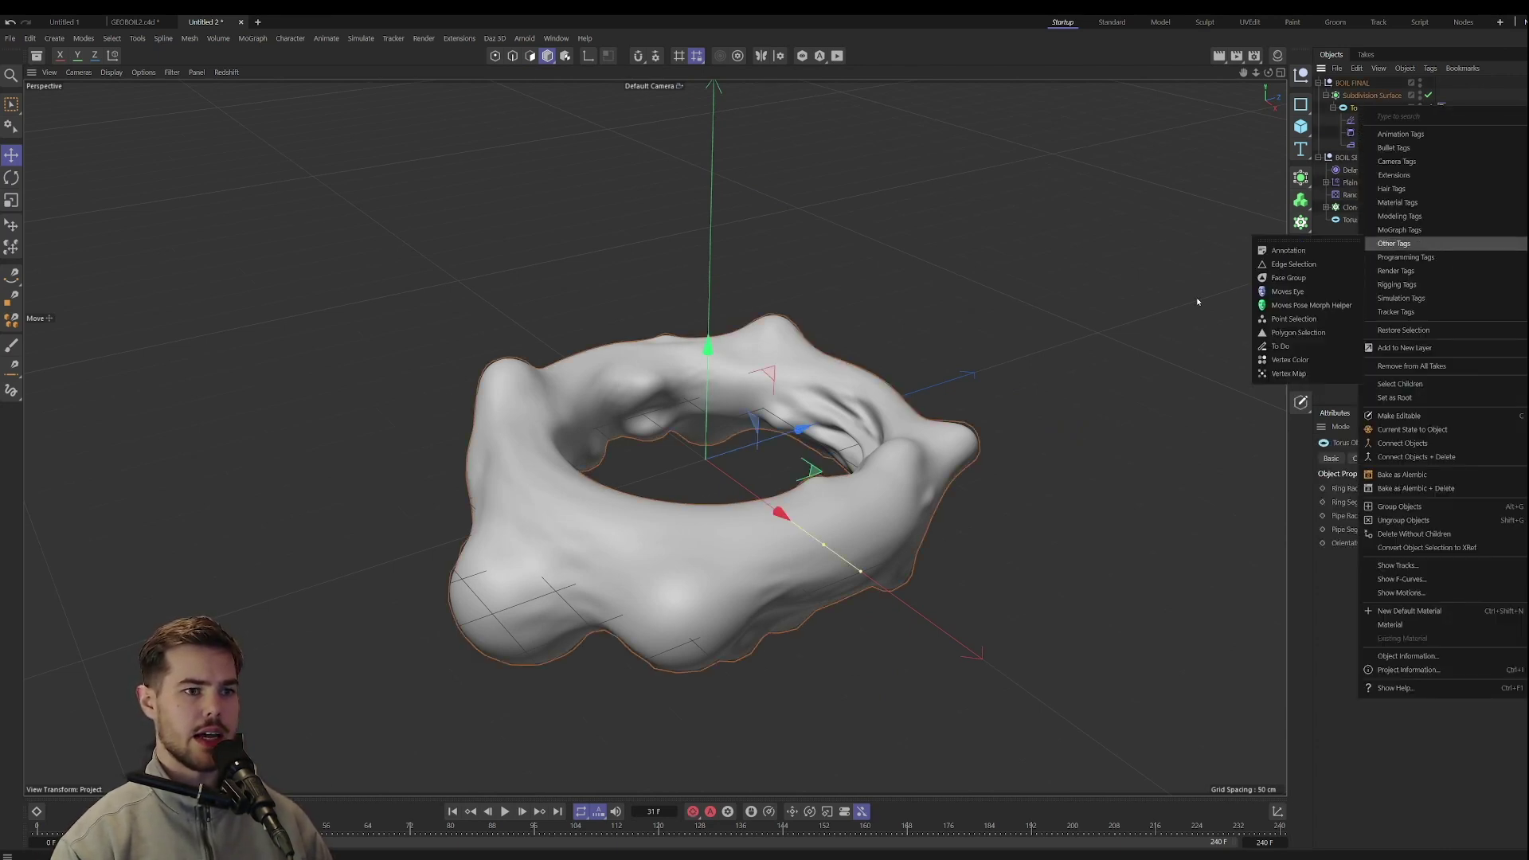
{"action": "left_click", "coordinate": [1311, 375]}
{"action": "left_click_drag", "start_coordinate": [1352, 220], "coordinate": [1354, 544]}
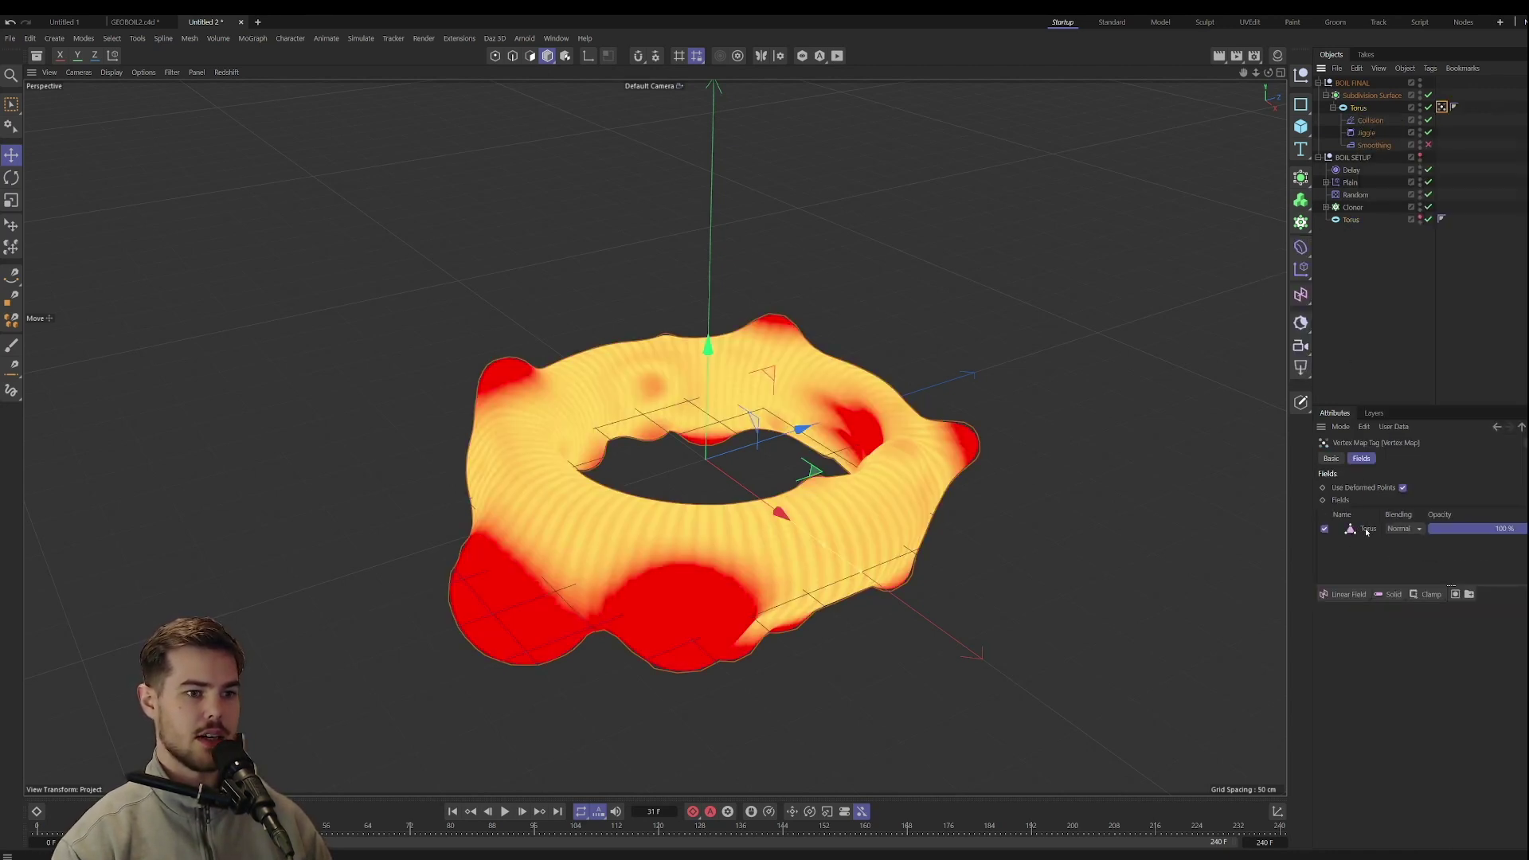
{"action": "left_click", "coordinate": [1367, 531]}
{"action": "left_click", "coordinate": [1470, 675]}
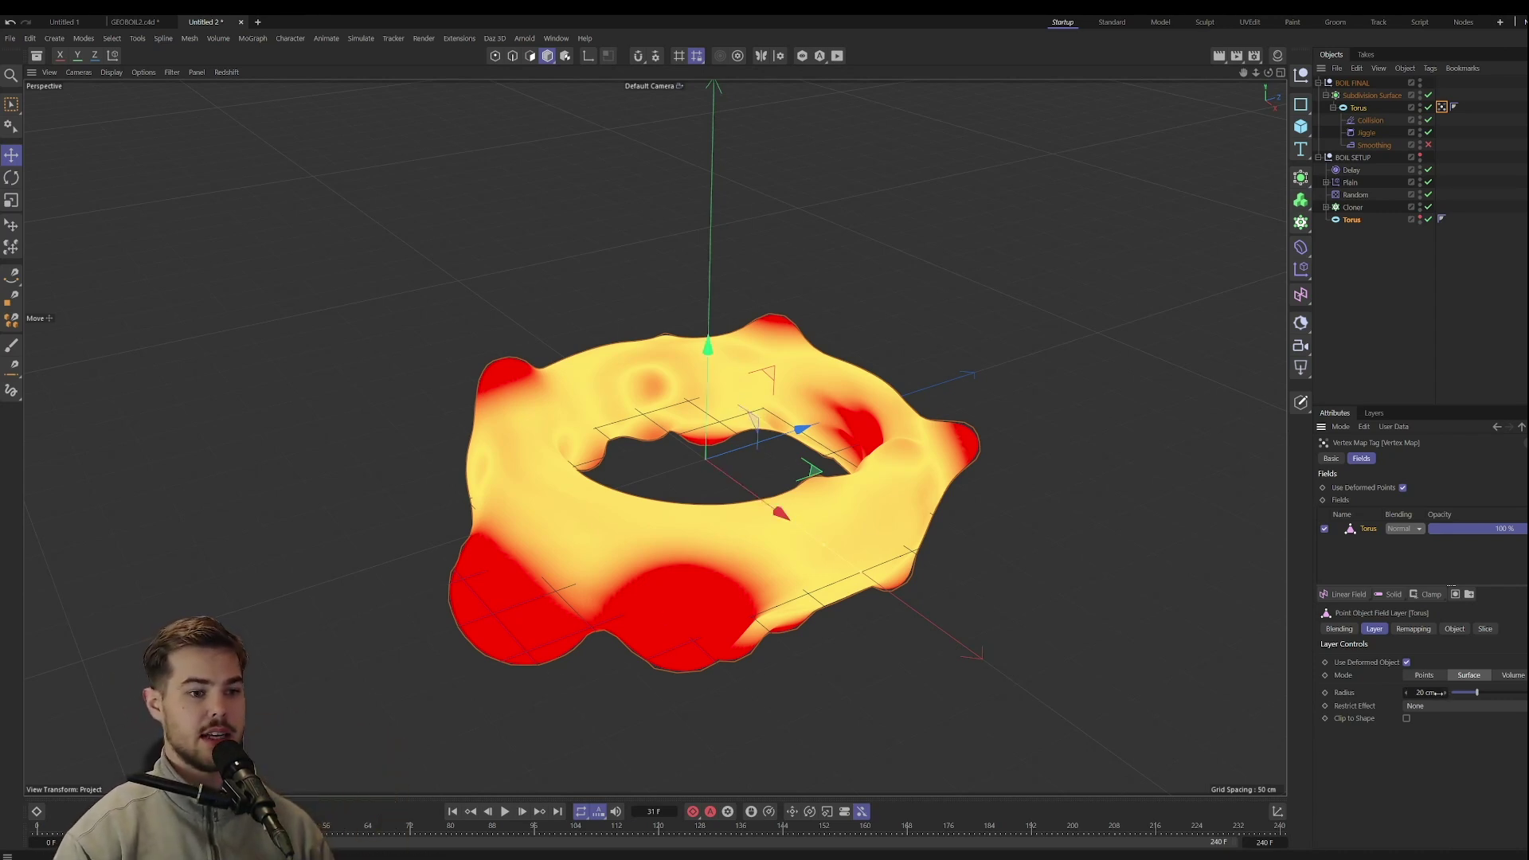
Compare the Points, Surface and Volume modes of the torus field layer, keeping Surface with a 12 cm radius.
{"action": "mouse_move", "coordinate": [1444, 693]}
{"action": "left_mouse_down"}
{"action": "mouse_move", "coordinate": [1431, 692]}
{"action": "mouse_move", "coordinate": [1462, 692]}
{"action": "left_mouse_up"}
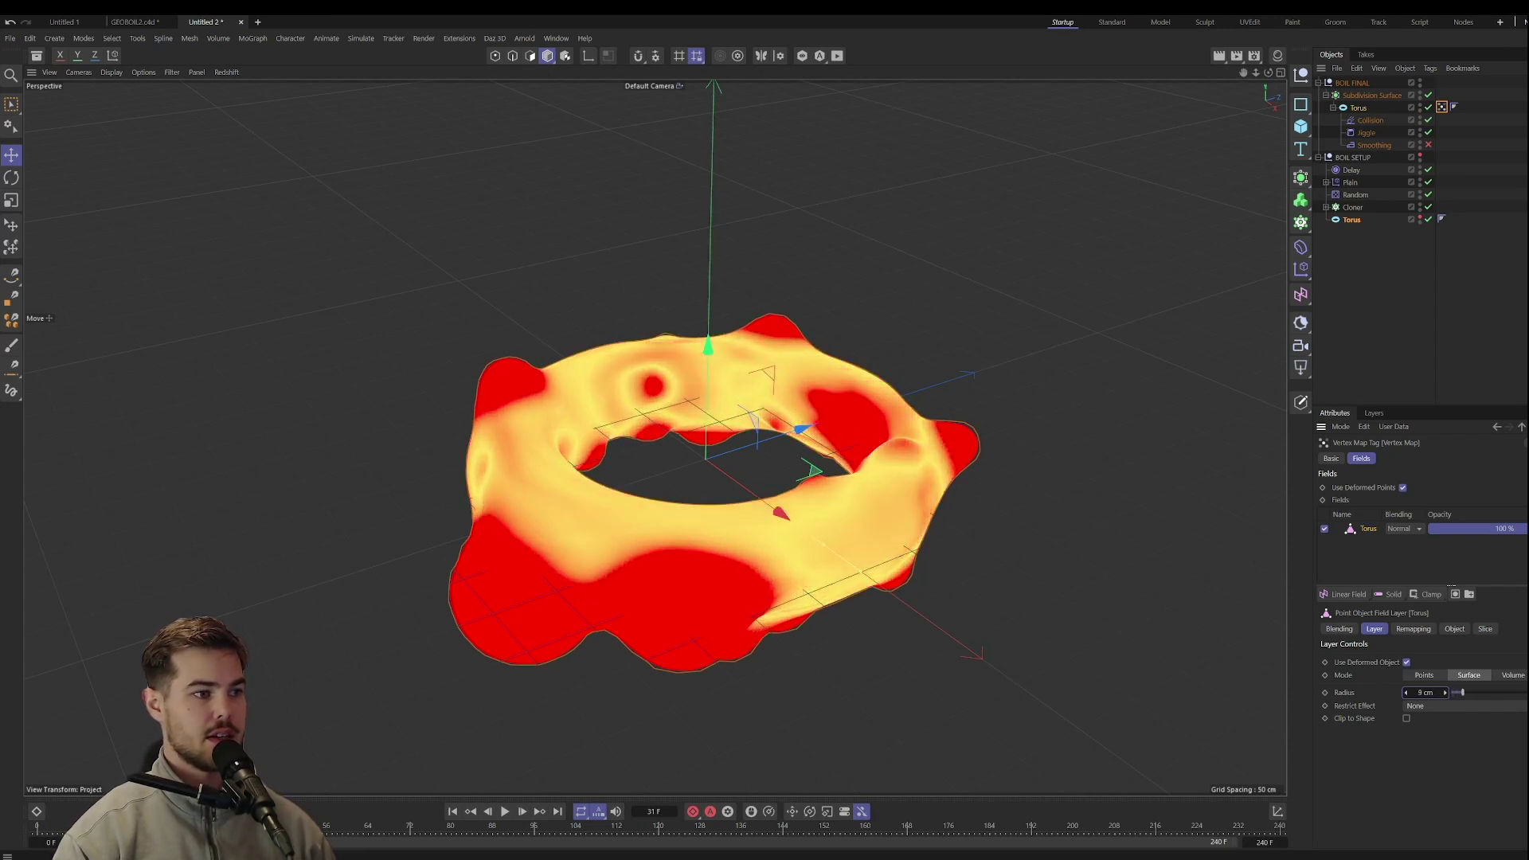
{"action": "mouse_move", "coordinate": [704, 544]}
{"action": "left_mouse_down", "text": "alt"}
{"action": "mouse_move", "coordinate": [655, 563]}
{"action": "mouse_move", "coordinate": [653, 628]}
{"action": "mouse_move", "coordinate": [707, 565]}
{"action": "left_mouse_up", "text": "alt"}
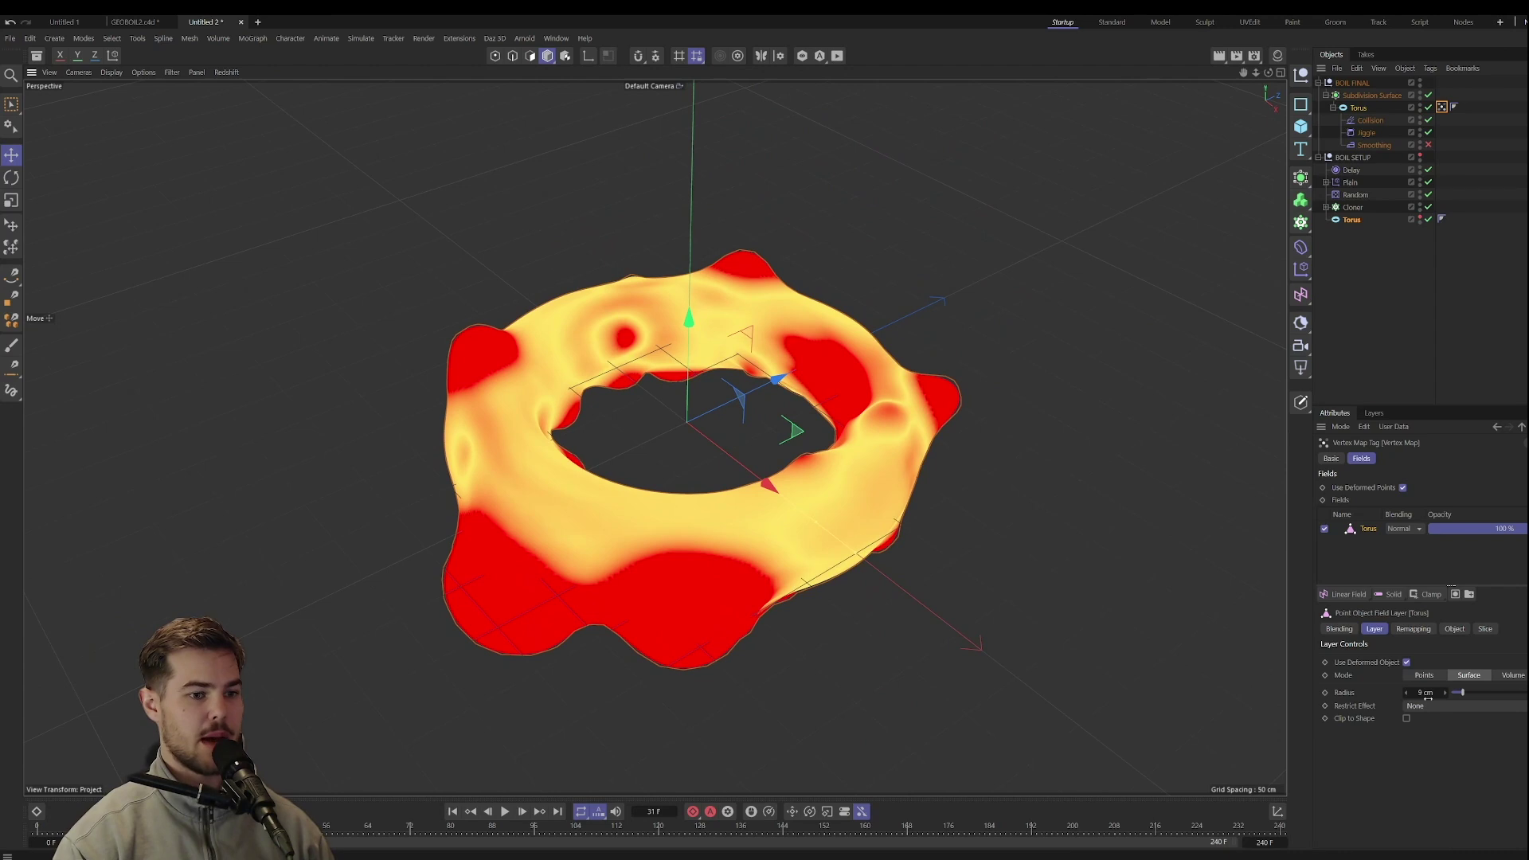
{"action": "left_click_drag", "start_coordinate": [1428, 698], "coordinate": [1435, 697]}
{"action": "left_click", "coordinate": [1508, 675]}
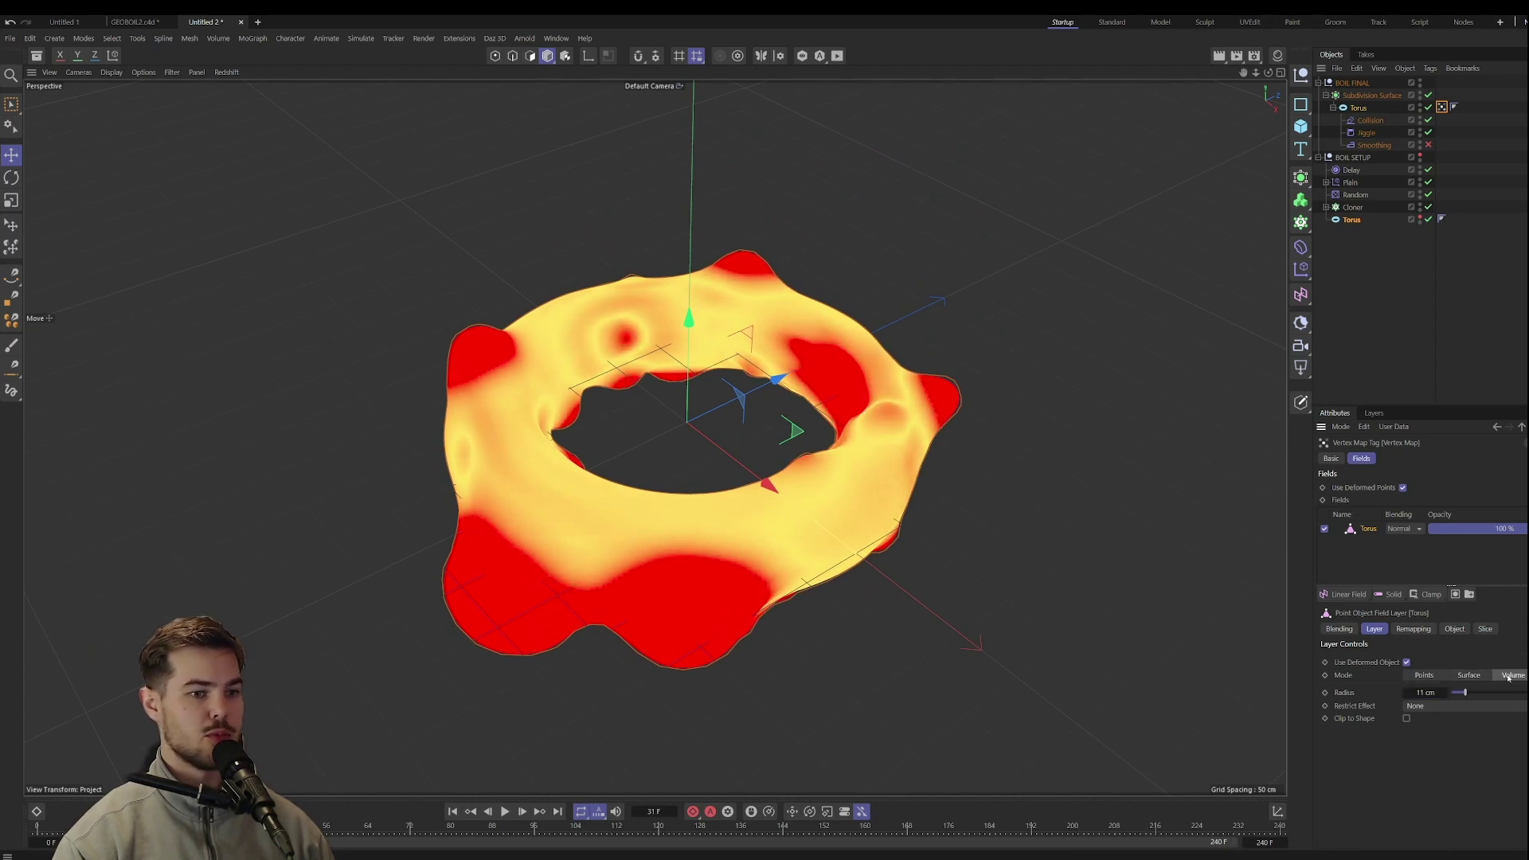
{"action": "left_click", "coordinate": [1469, 676]}
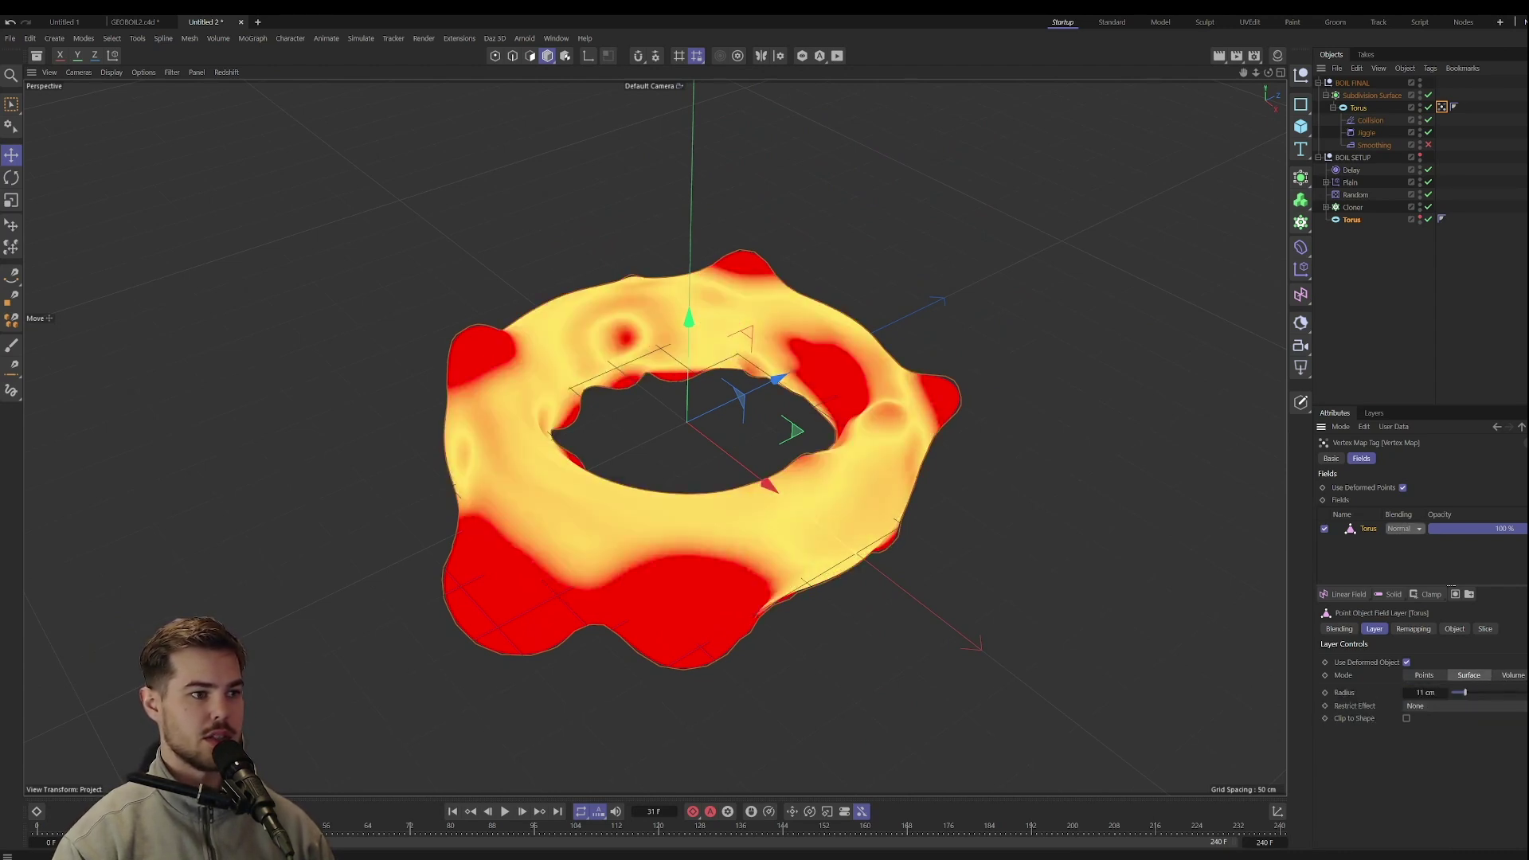
{"action": "left_click", "coordinate": [1517, 675]}
{"action": "left_click", "coordinate": [1457, 676]}
{"action": "left_click", "coordinate": [1437, 679]}
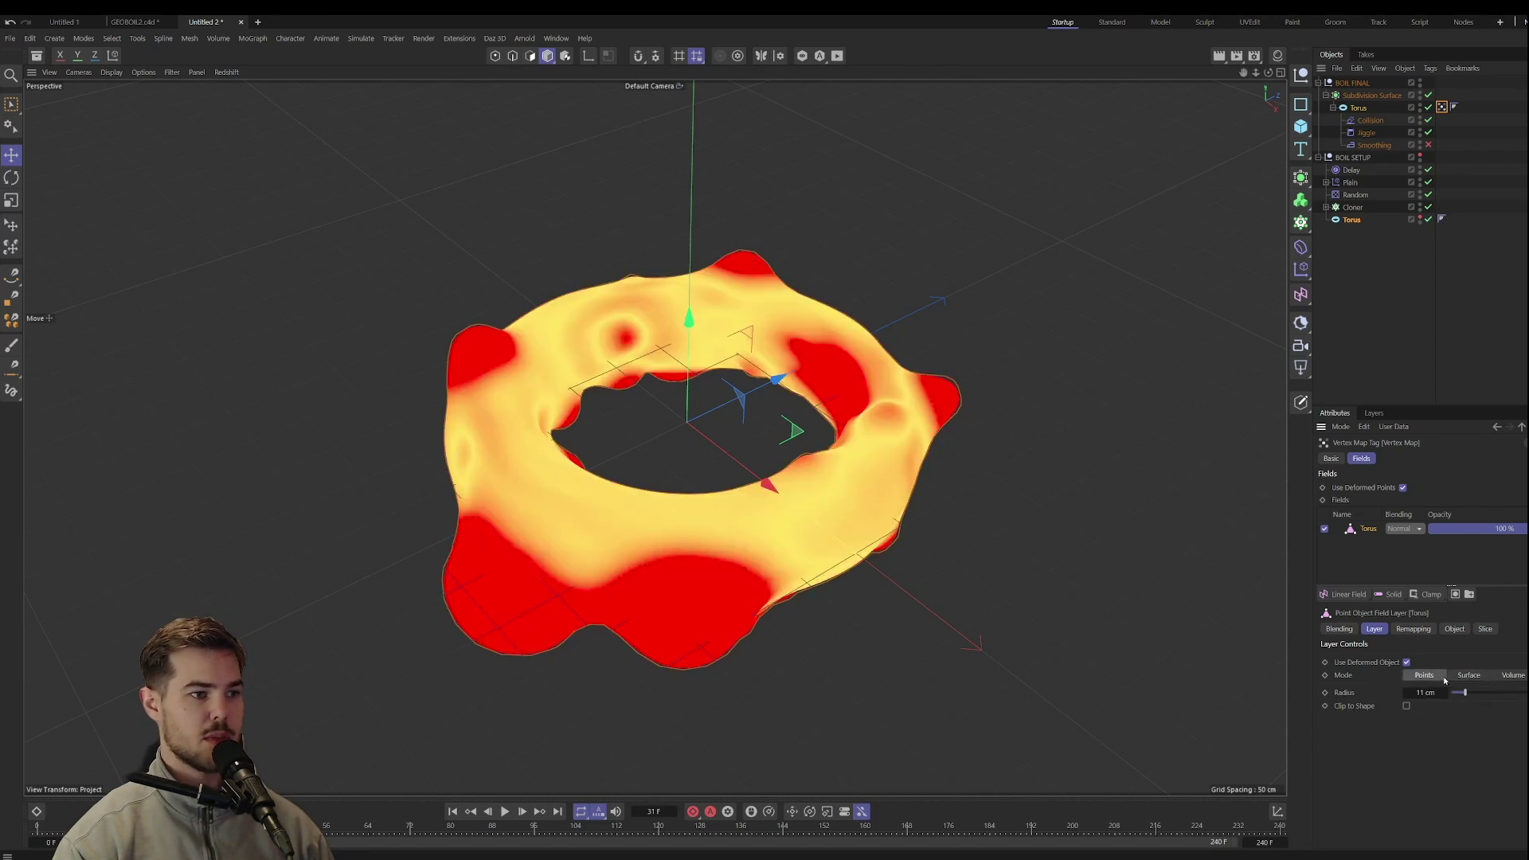
{"action": "left_click", "coordinate": [1471, 677]}
{"action": "left_click_drag", "start_coordinate": [1432, 694], "coordinate": [1438, 695]}
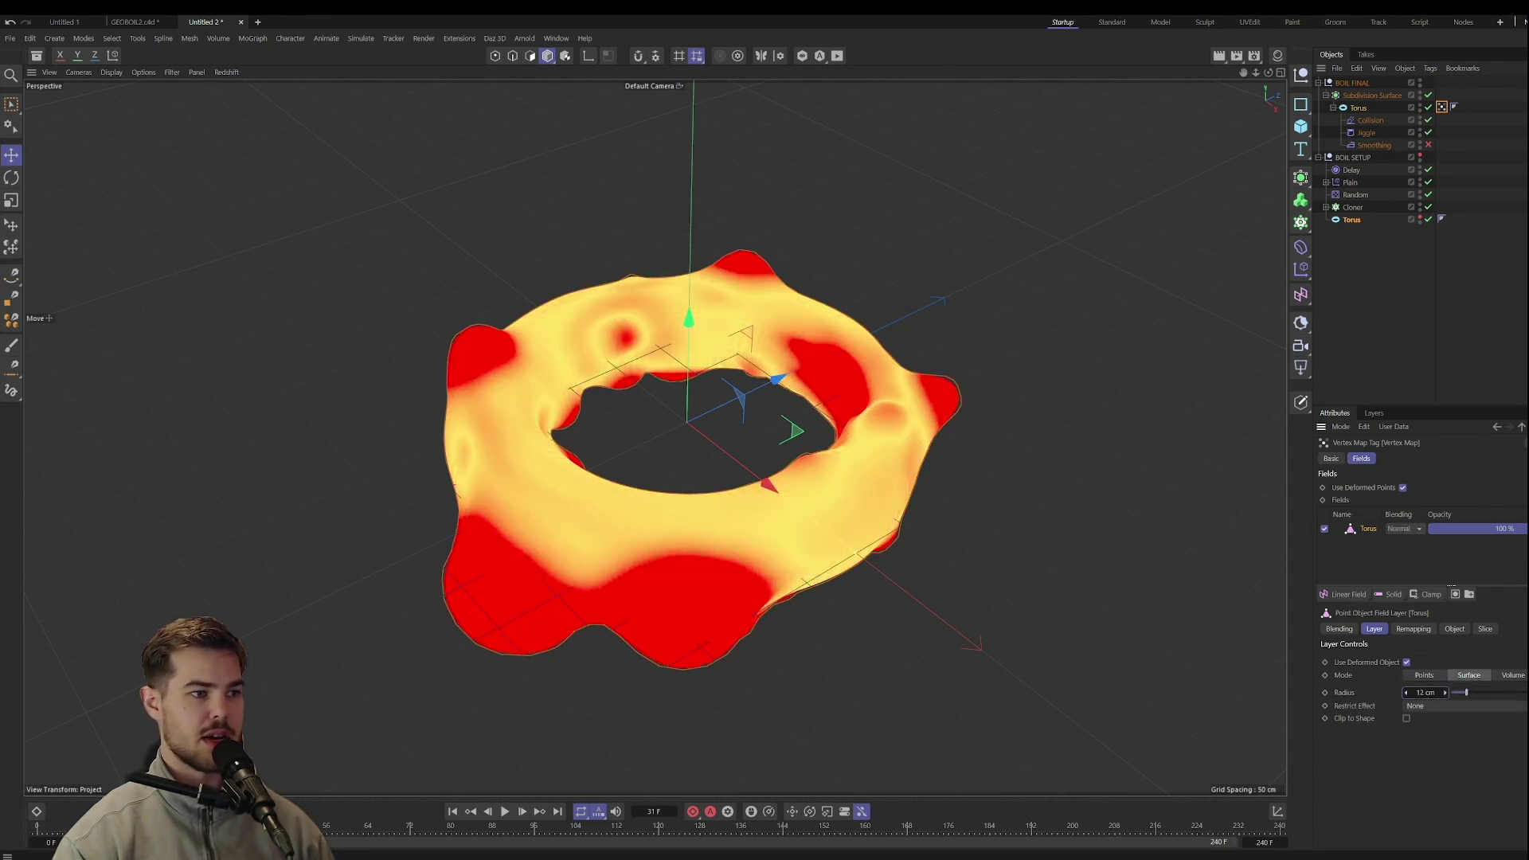
Create a new Redshift material and add a Vertex Attribute node to its node graph.
{"action": "left_click", "coordinate": [1278, 55]}
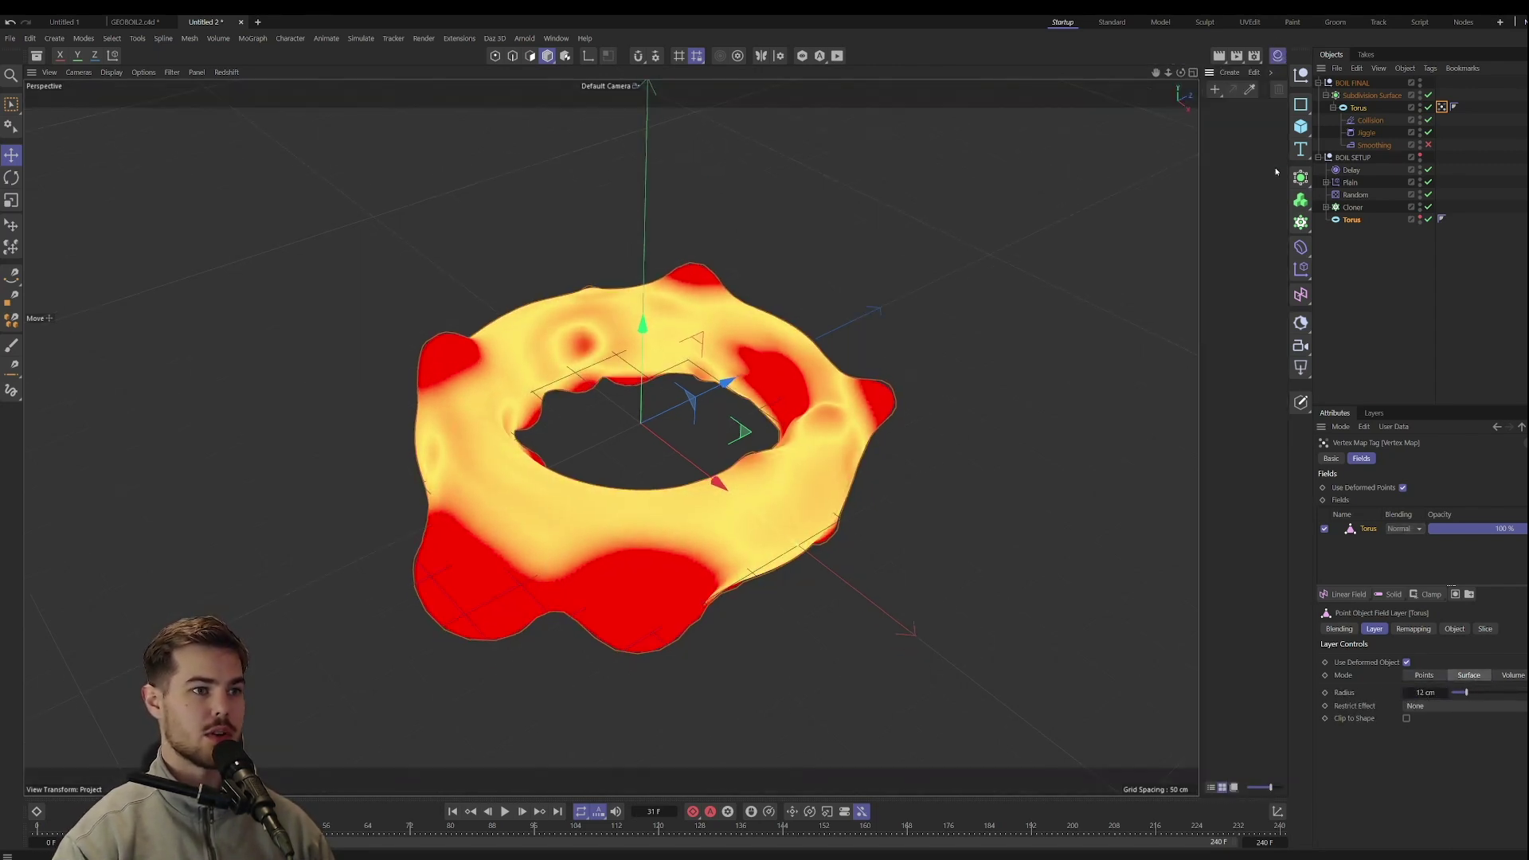
{"action": "left_click", "coordinate": [1216, 90]}
{"action": "double_click", "coordinate": [1218, 119]}
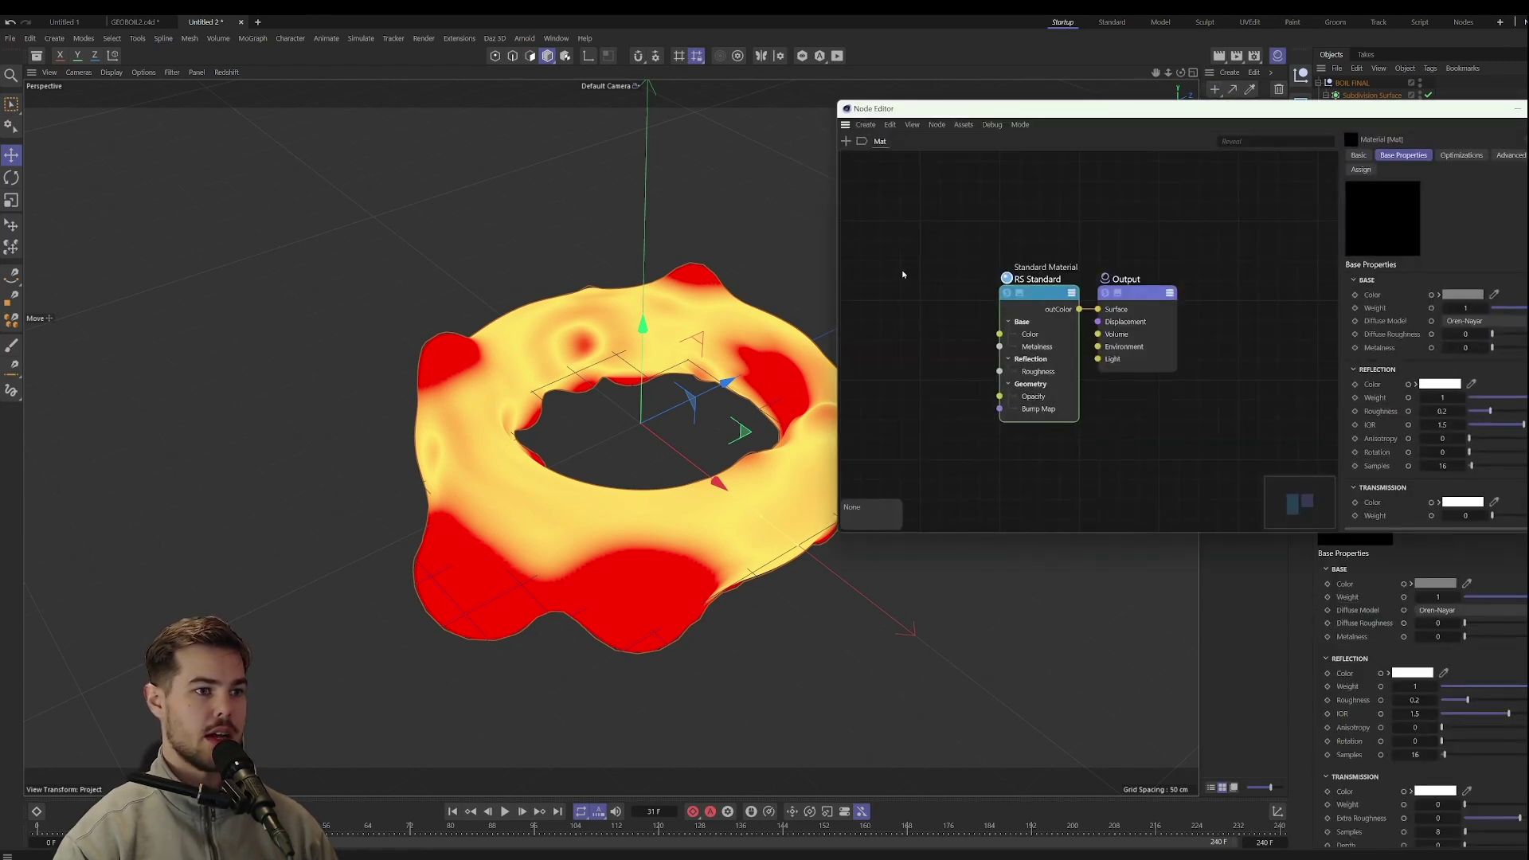
{"action": "double_click", "coordinate": [903, 271]}
{"action": "type", "text": "vert"}
{"action": "double_click", "coordinate": [956, 326]}
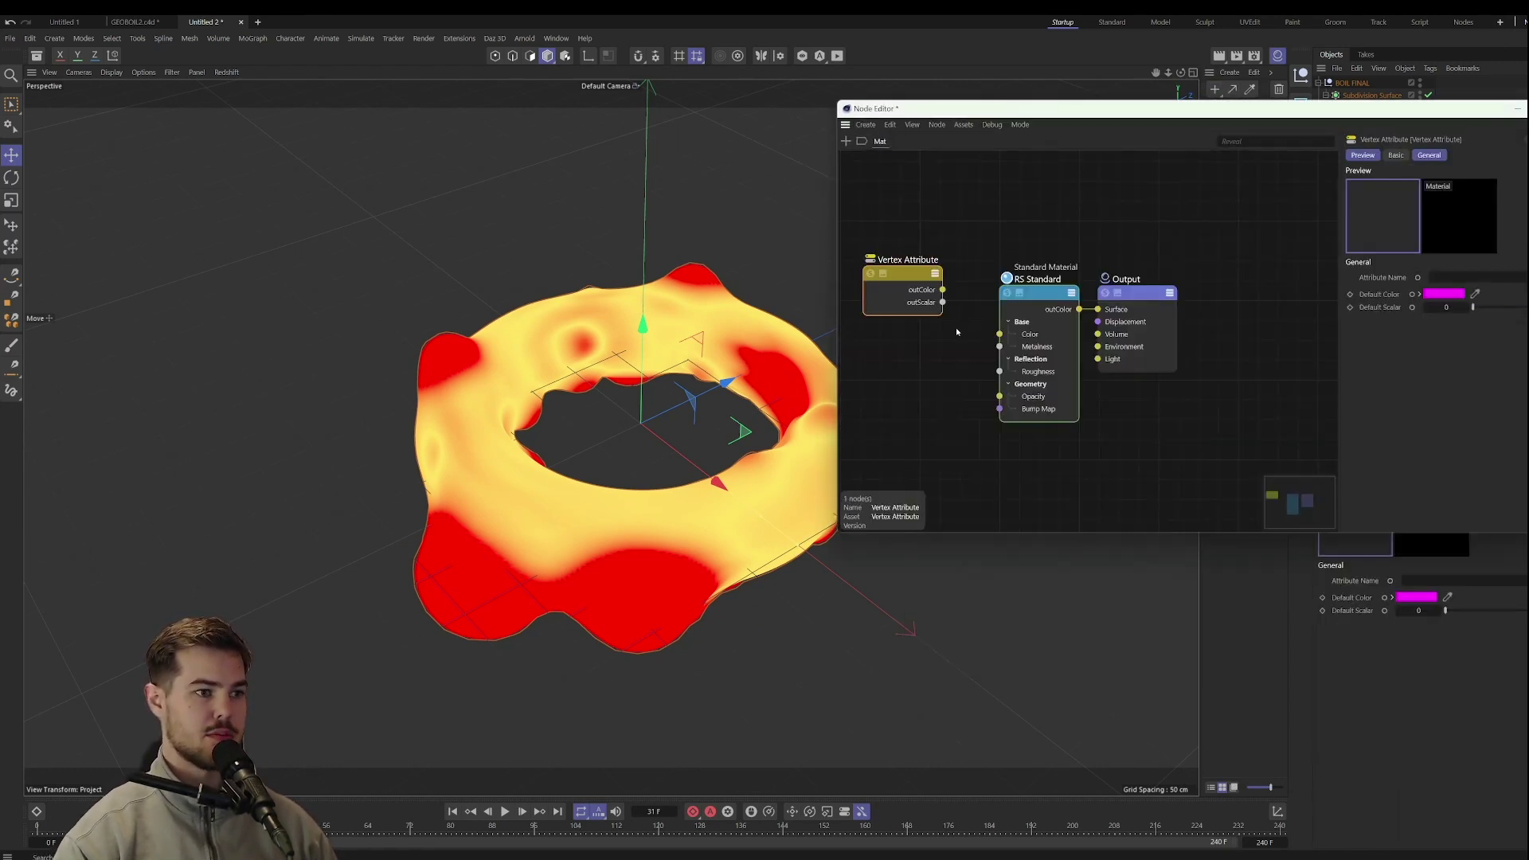
Duplicate the RS Standard node below the original and space the nodes out, moving Output farther away.
{"action": "left_click", "coordinate": [1040, 350]}
{"action": "left_click_drag", "start_coordinate": [1040, 306], "coordinate": [1034, 451], "text": "ctrl"}
{"action": "middle_click_drag", "start_coordinate": [1035, 451], "coordinate": [1031, 368]}
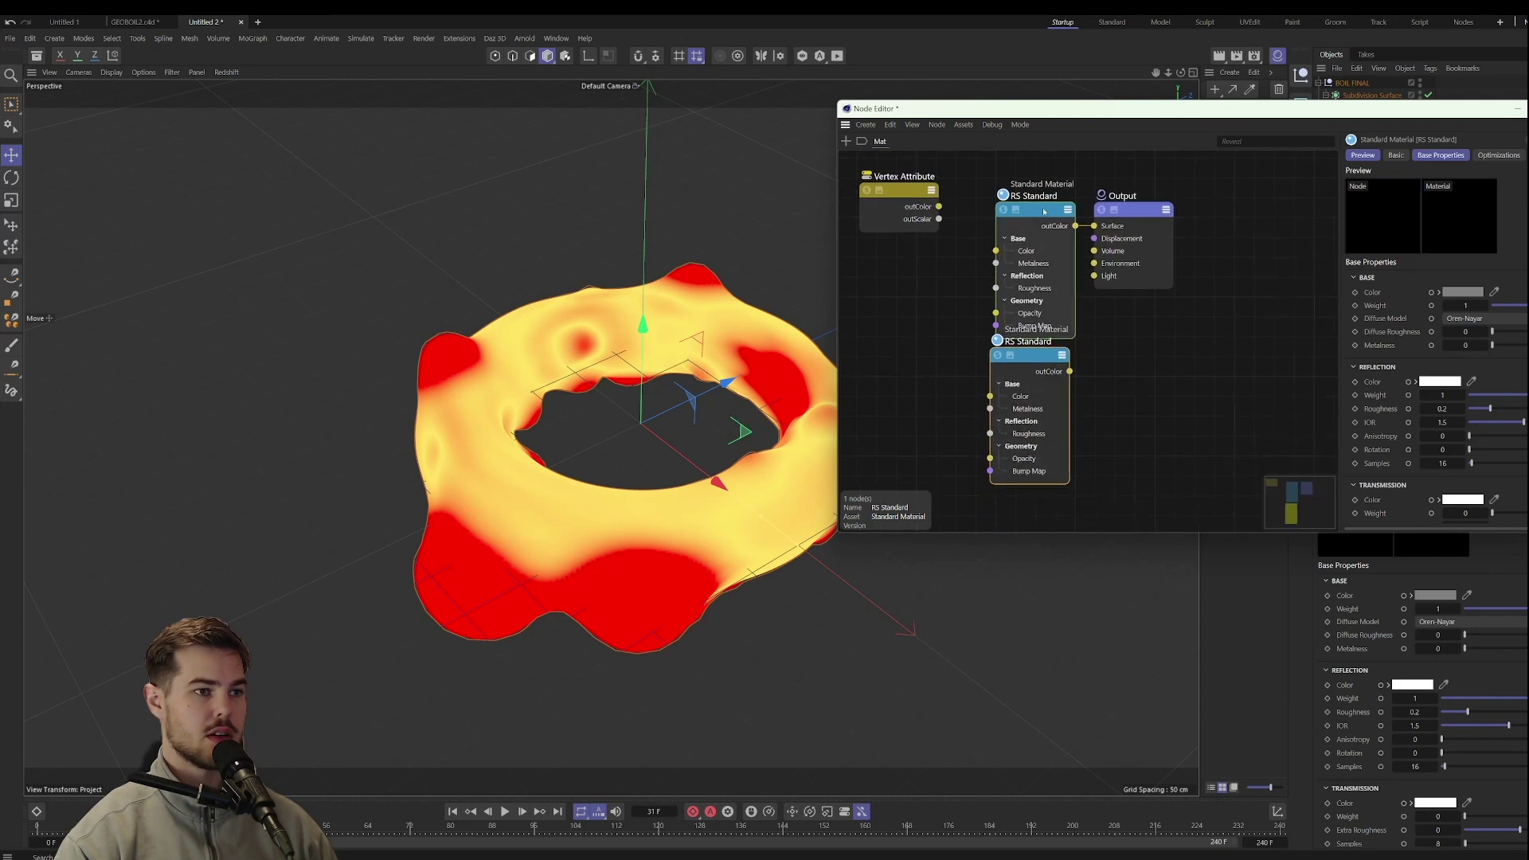
{"action": "left_click_drag", "start_coordinate": [1041, 222], "coordinate": [1037, 196]}
{"action": "middle_click_drag", "start_coordinate": [1037, 196], "coordinate": [1008, 226]}
{"action": "left_click_drag", "start_coordinate": [1104, 239], "coordinate": [1231, 280]}
{"action": "scroll", "coordinate": [1148, 416], "scroll_direction": "down", "scroll_amount": 2}
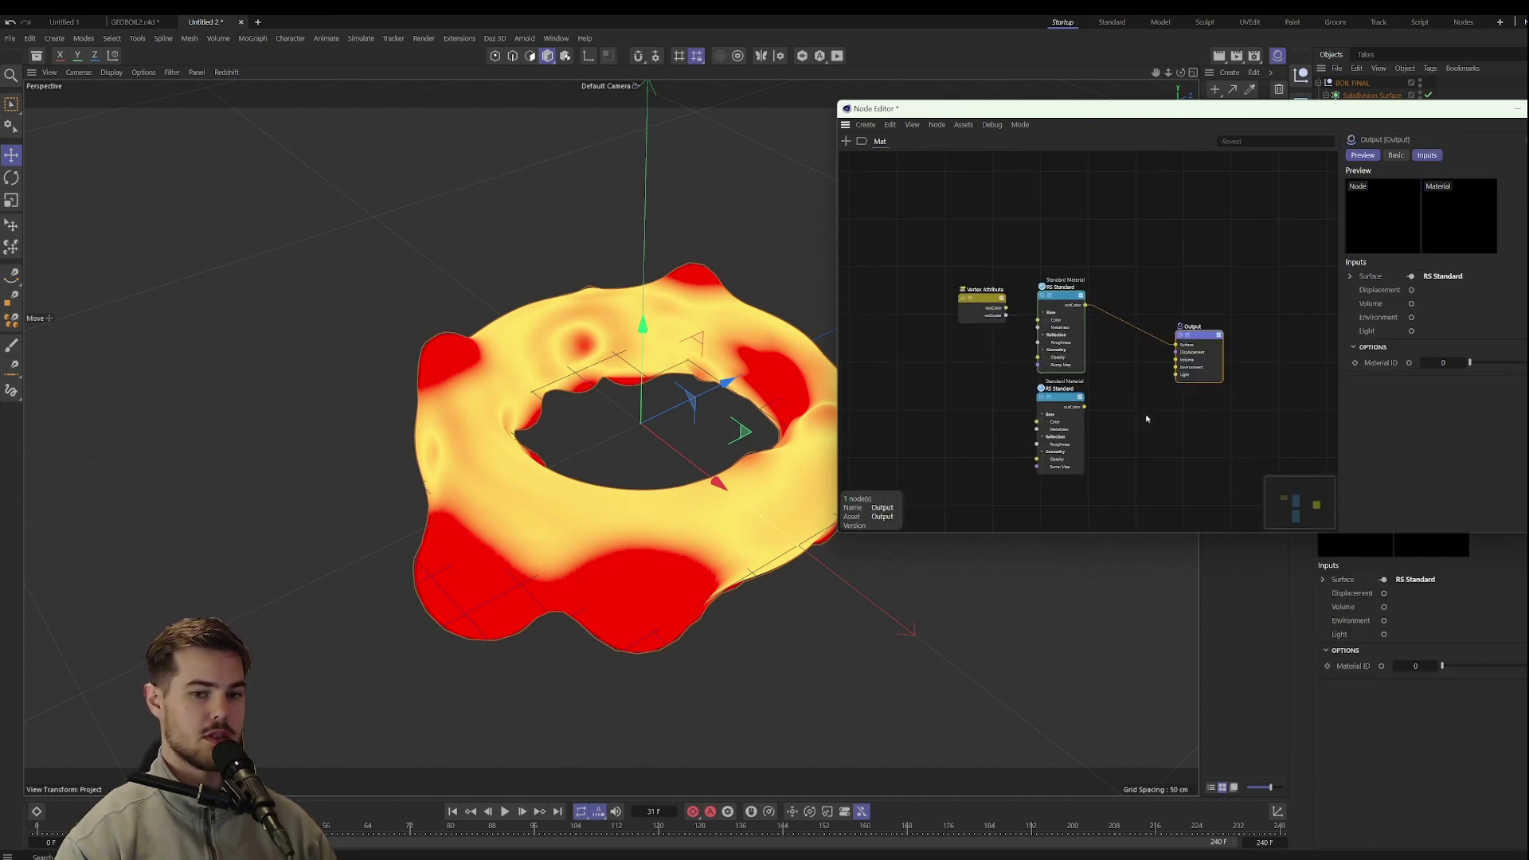
{"action": "scroll", "coordinate": [1139, 401], "scroll_direction": "up", "scroll_amount": 1}
Add a Material Blender with the two RS Standard nodes as base and Layer 1 material, and Vertex Attribute outColor as Layer 1 Blend Color.
{"action": "double_click", "coordinate": [1138, 398]}
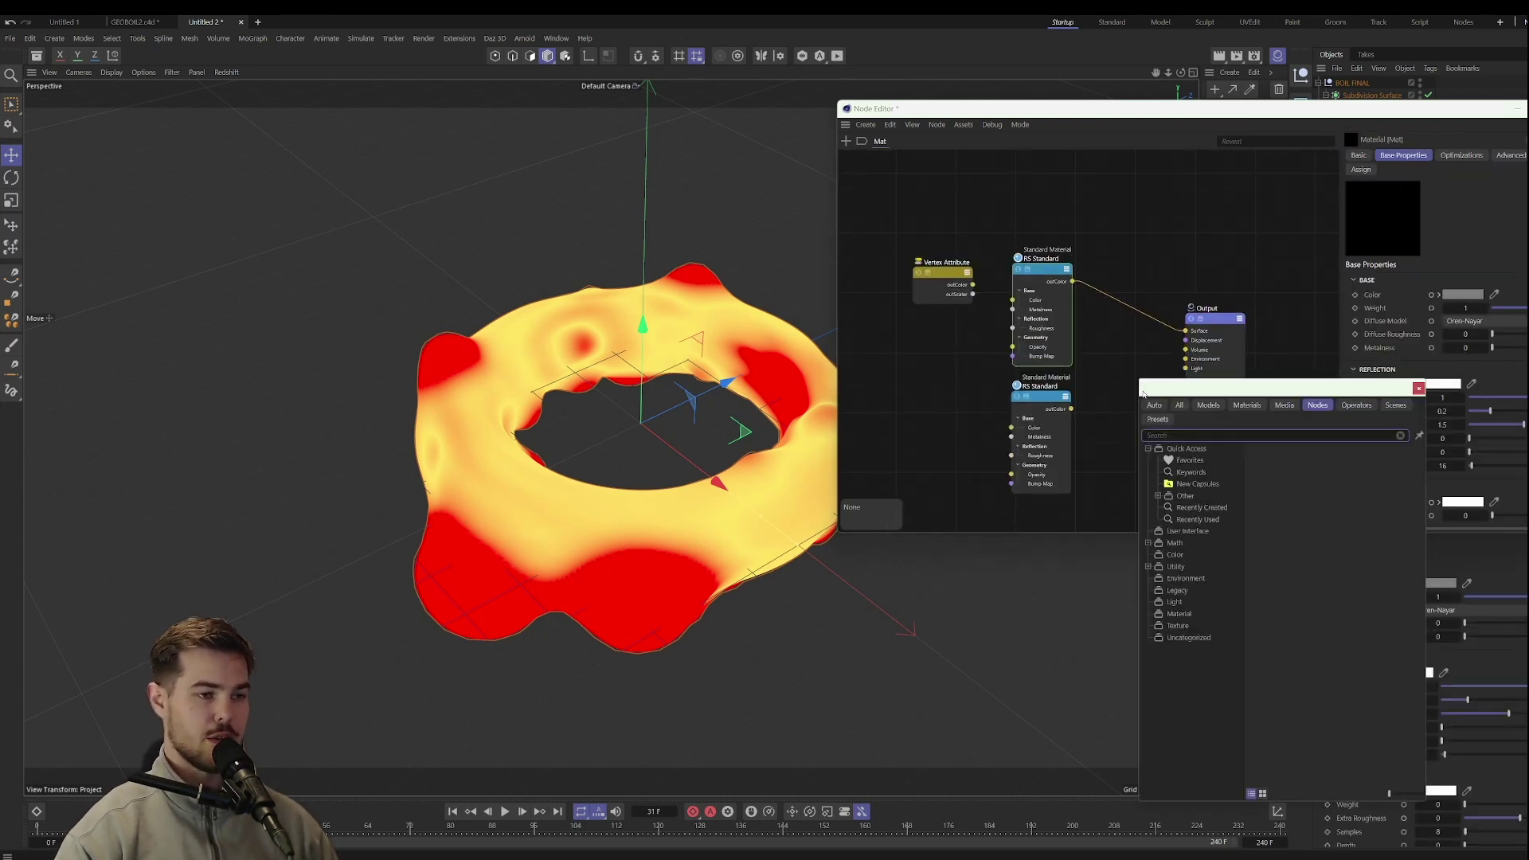
{"action": "type", "text": "mate"}
{"action": "double_click", "coordinate": [1204, 484]}
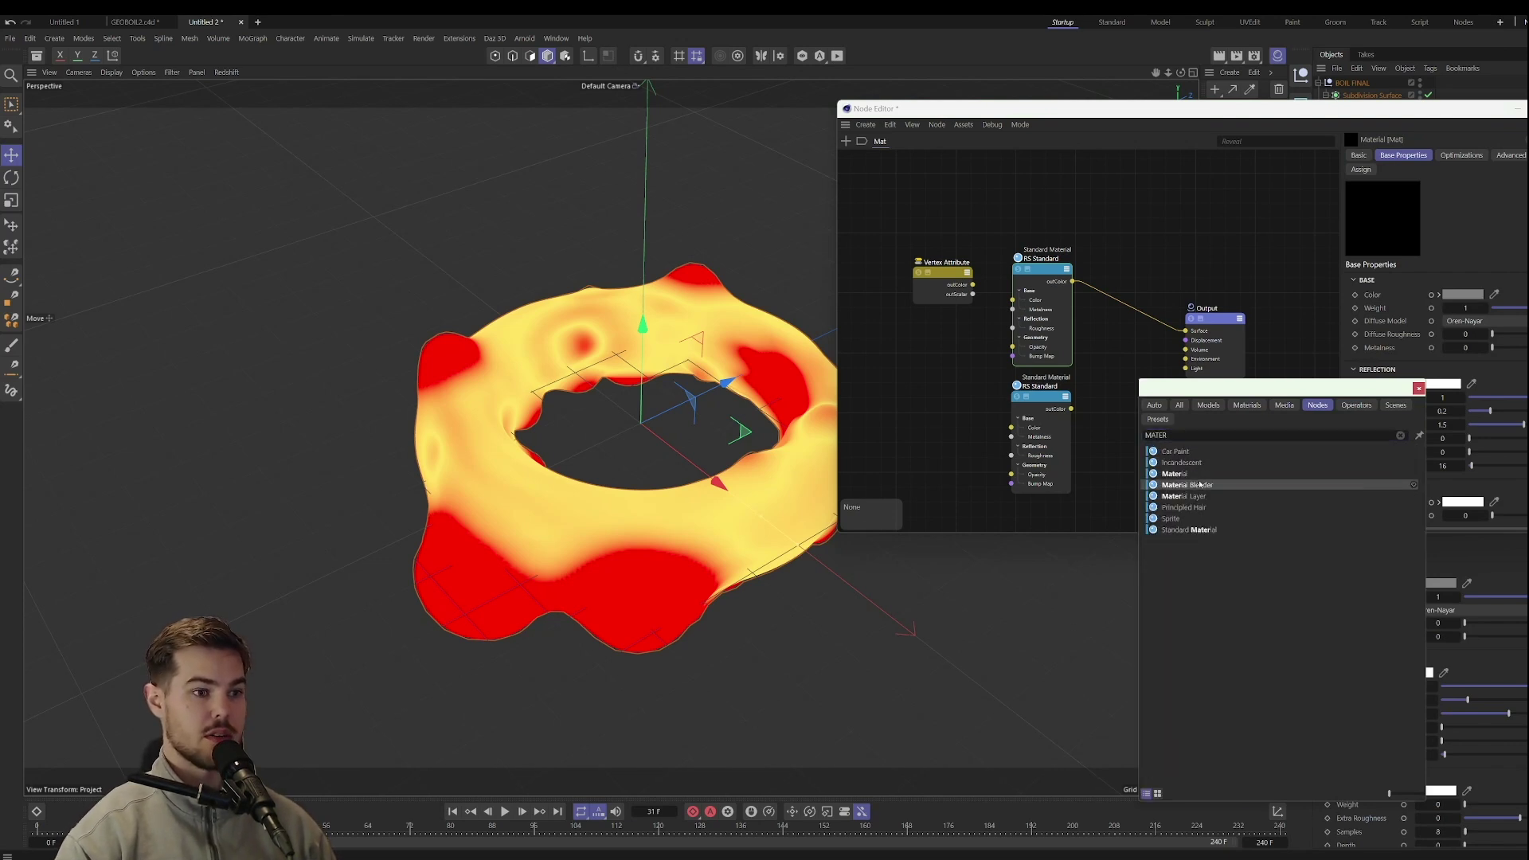
{"action": "left_click_drag", "start_coordinate": [972, 285], "coordinate": [1123, 459]}
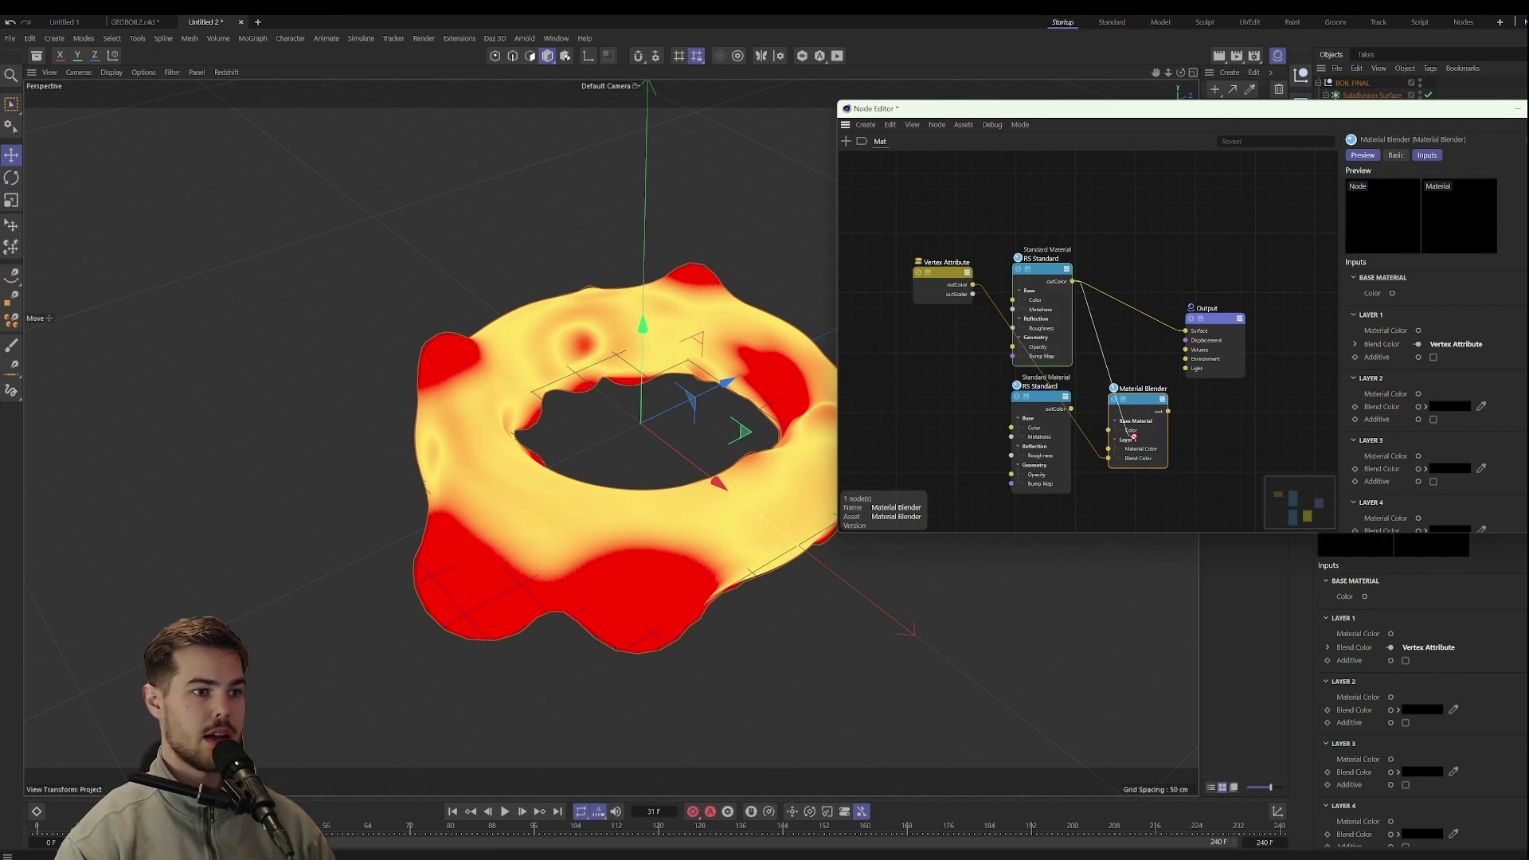
{"action": "left_click_drag", "start_coordinate": [1072, 283], "coordinate": [1031, 538]}
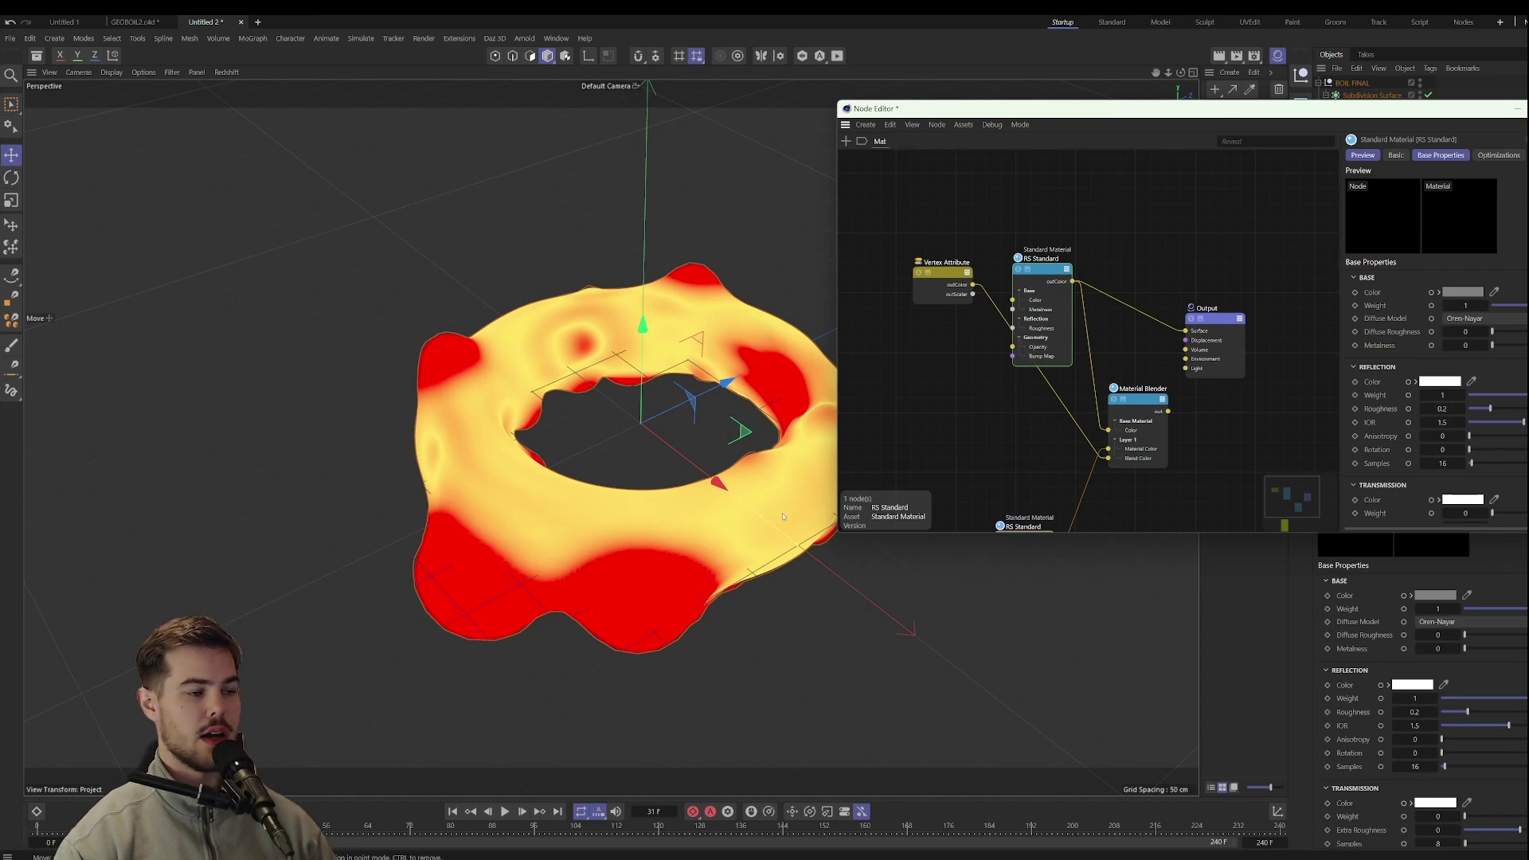
Rearrange the nodes and connect the Material Blender's output to the Surface input of the Output node.
{"action": "left_click_drag", "start_coordinate": [1050, 276], "coordinate": [1059, 221]}
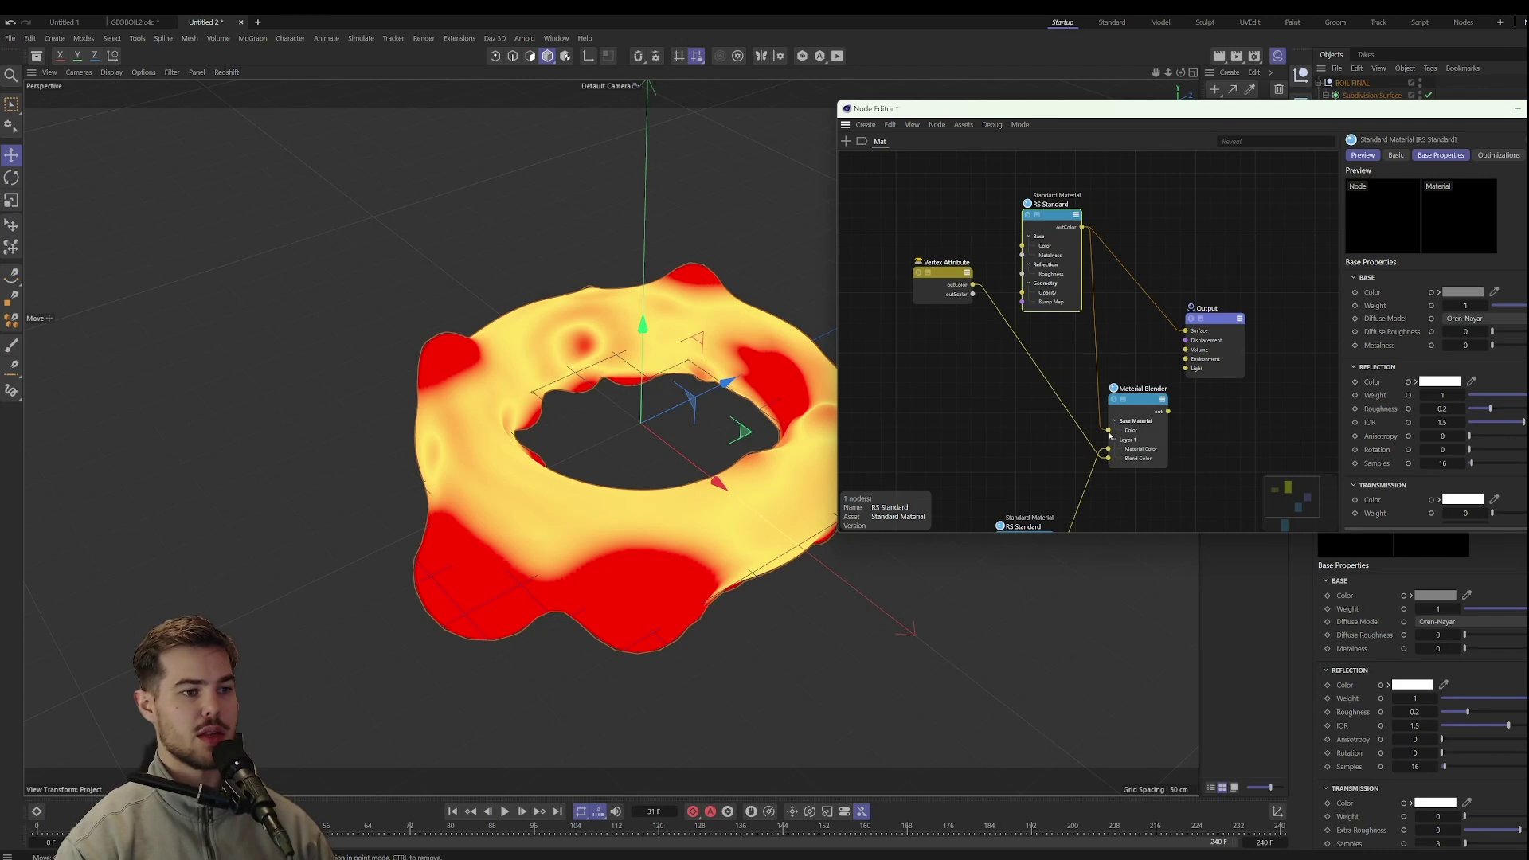
{"action": "middle_click_drag", "start_coordinate": [1109, 435], "coordinate": [1092, 391]}
{"action": "left_click_drag", "start_coordinate": [1091, 391], "coordinate": [1099, 443]}
{"action": "left_click", "coordinate": [1099, 444]}
{"action": "left_click_drag", "start_coordinate": [1090, 391], "coordinate": [1109, 311]}
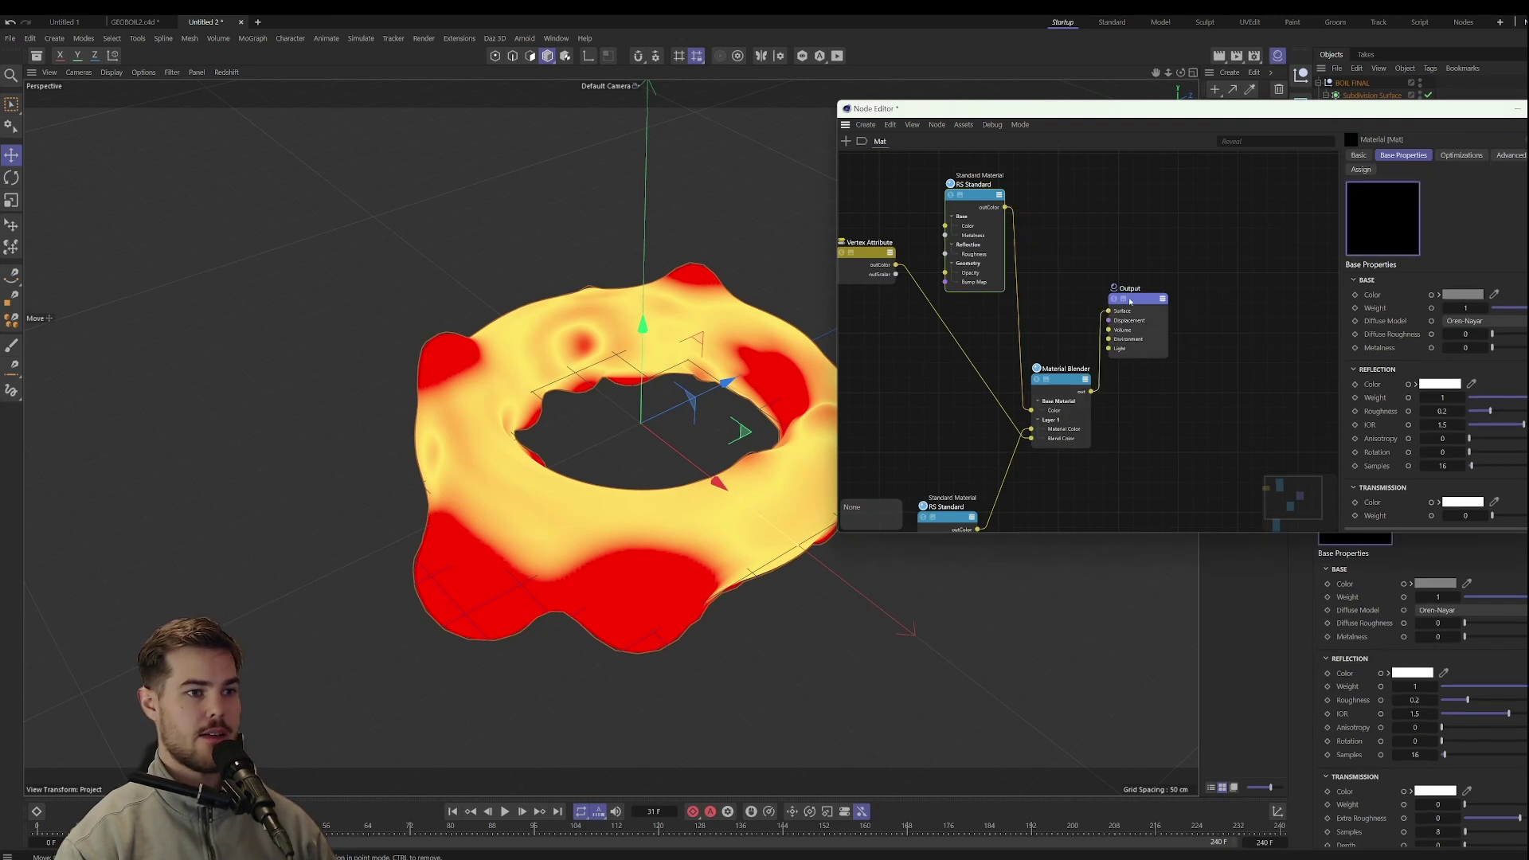
{"action": "left_click", "coordinate": [1130, 301]}
{"action": "key", "text": "h"}
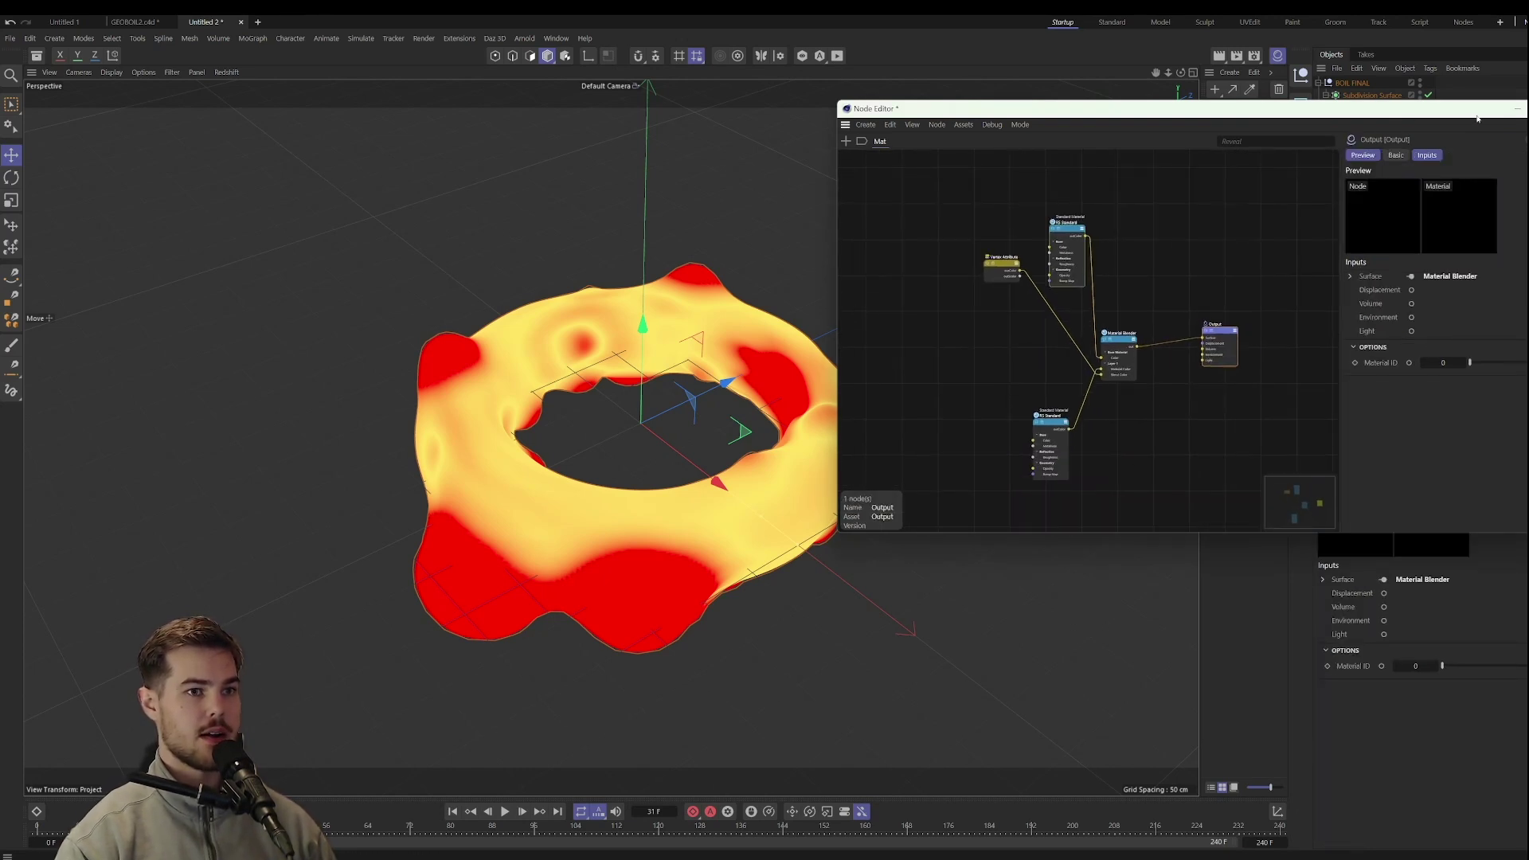
Give the base RS Standard node a pinkish-red color and apply the Mat material to the BOIL FINAL torus.
{"action": "left_click", "coordinate": [1062, 232]}
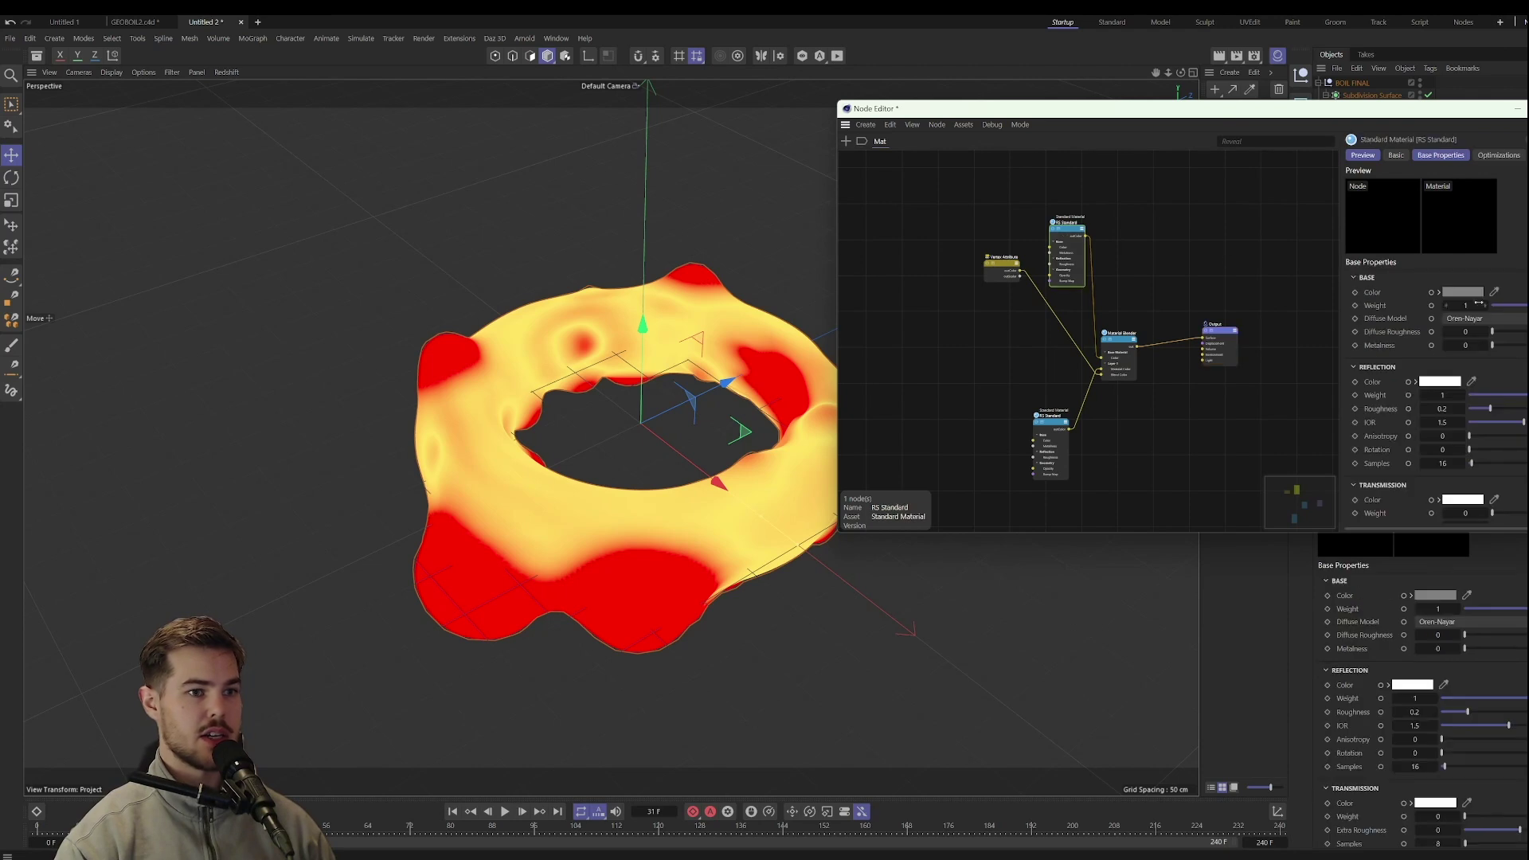
{"action": "left_click", "coordinate": [1466, 292]}
{"action": "key", "text": "Escape"}
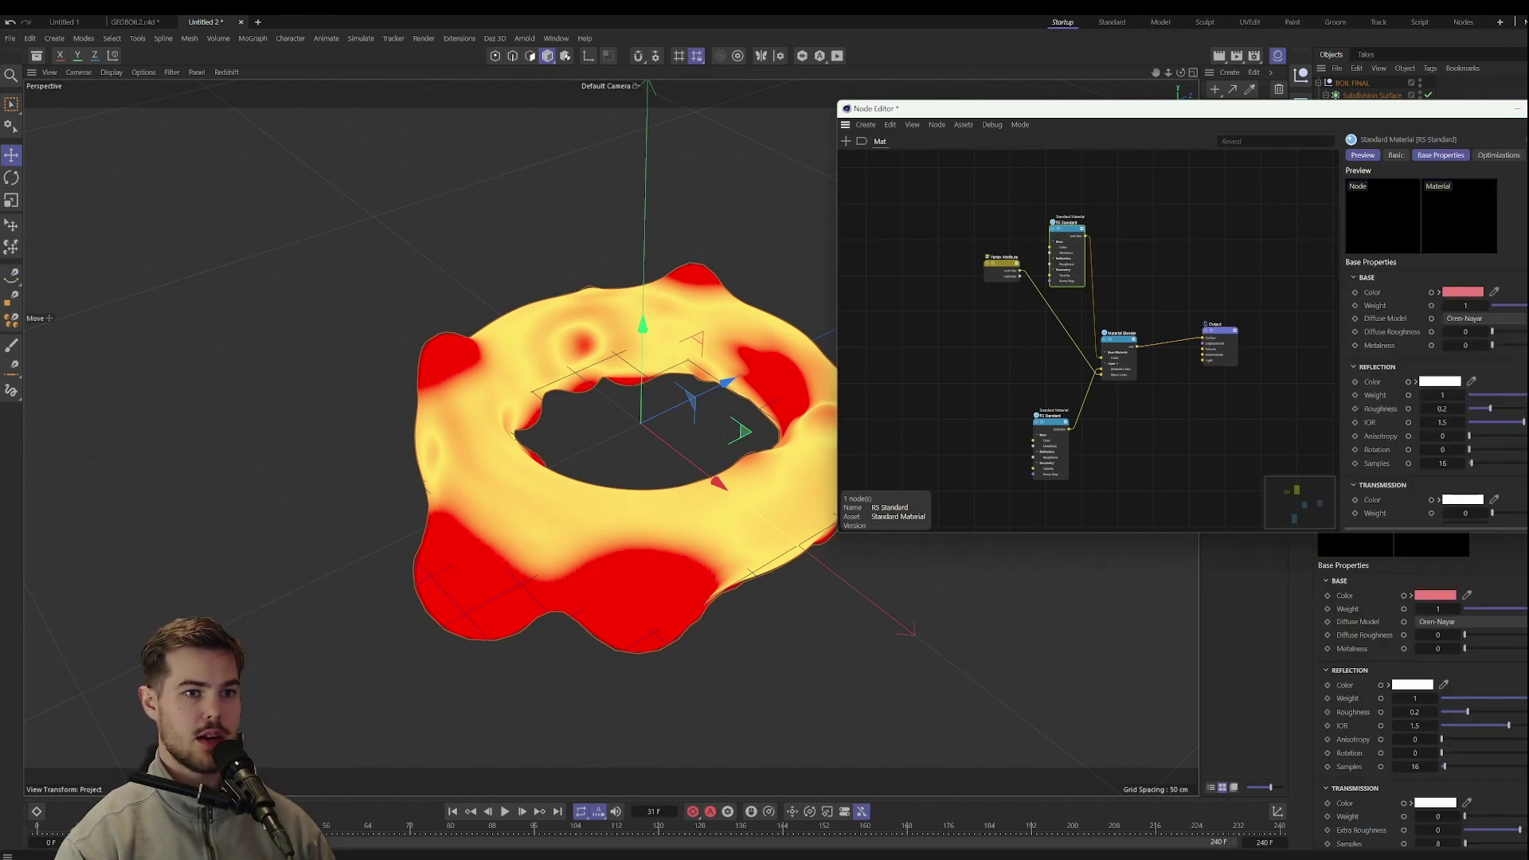
{"action": "left_click", "coordinate": [1517, 108]}
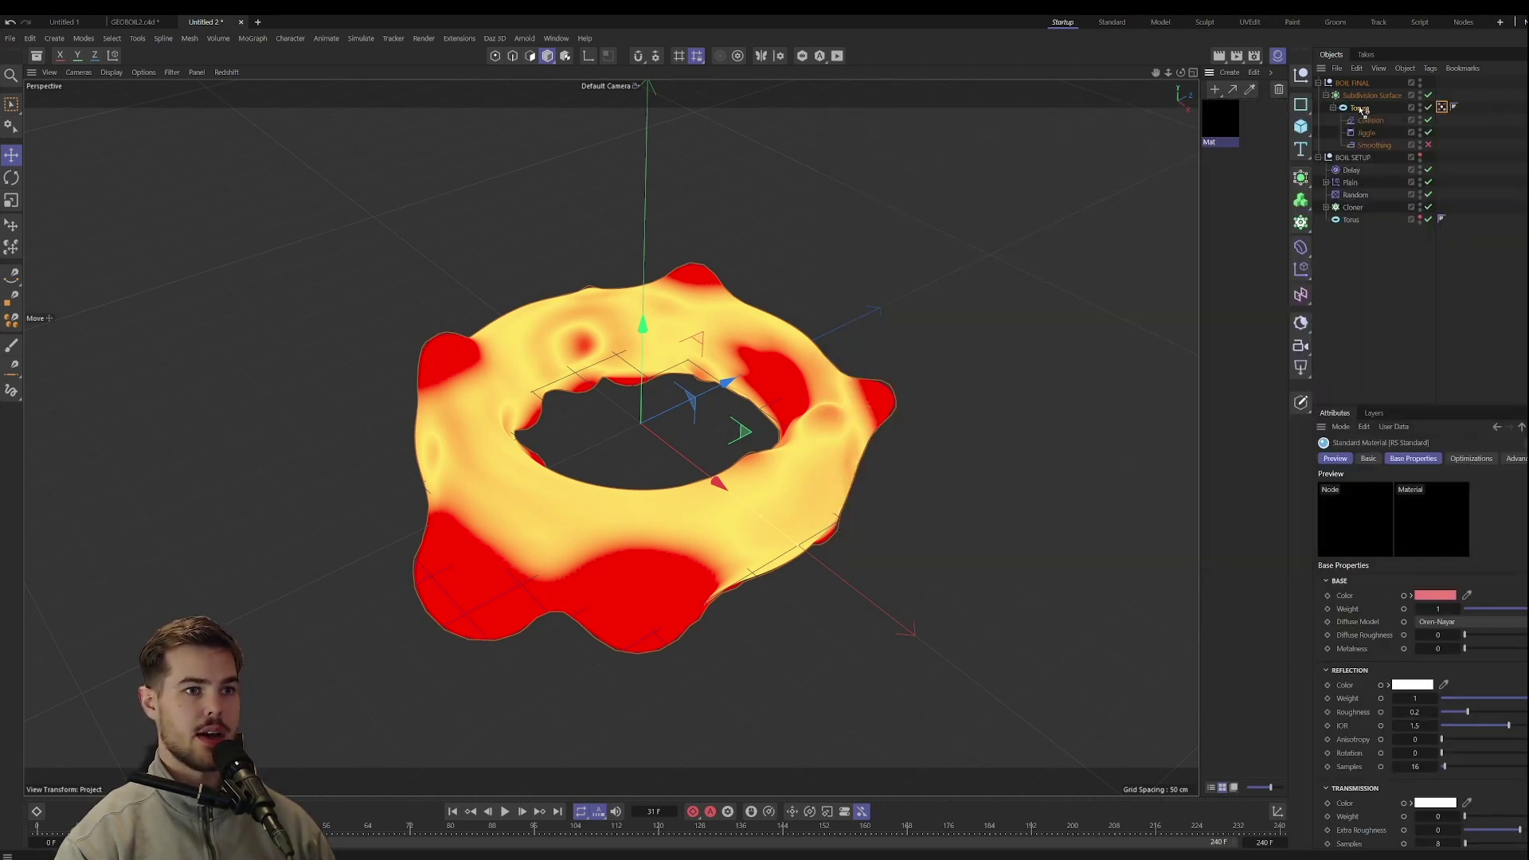
{"action": "left_click_drag", "start_coordinate": [1362, 110], "coordinate": [1362, 109]}
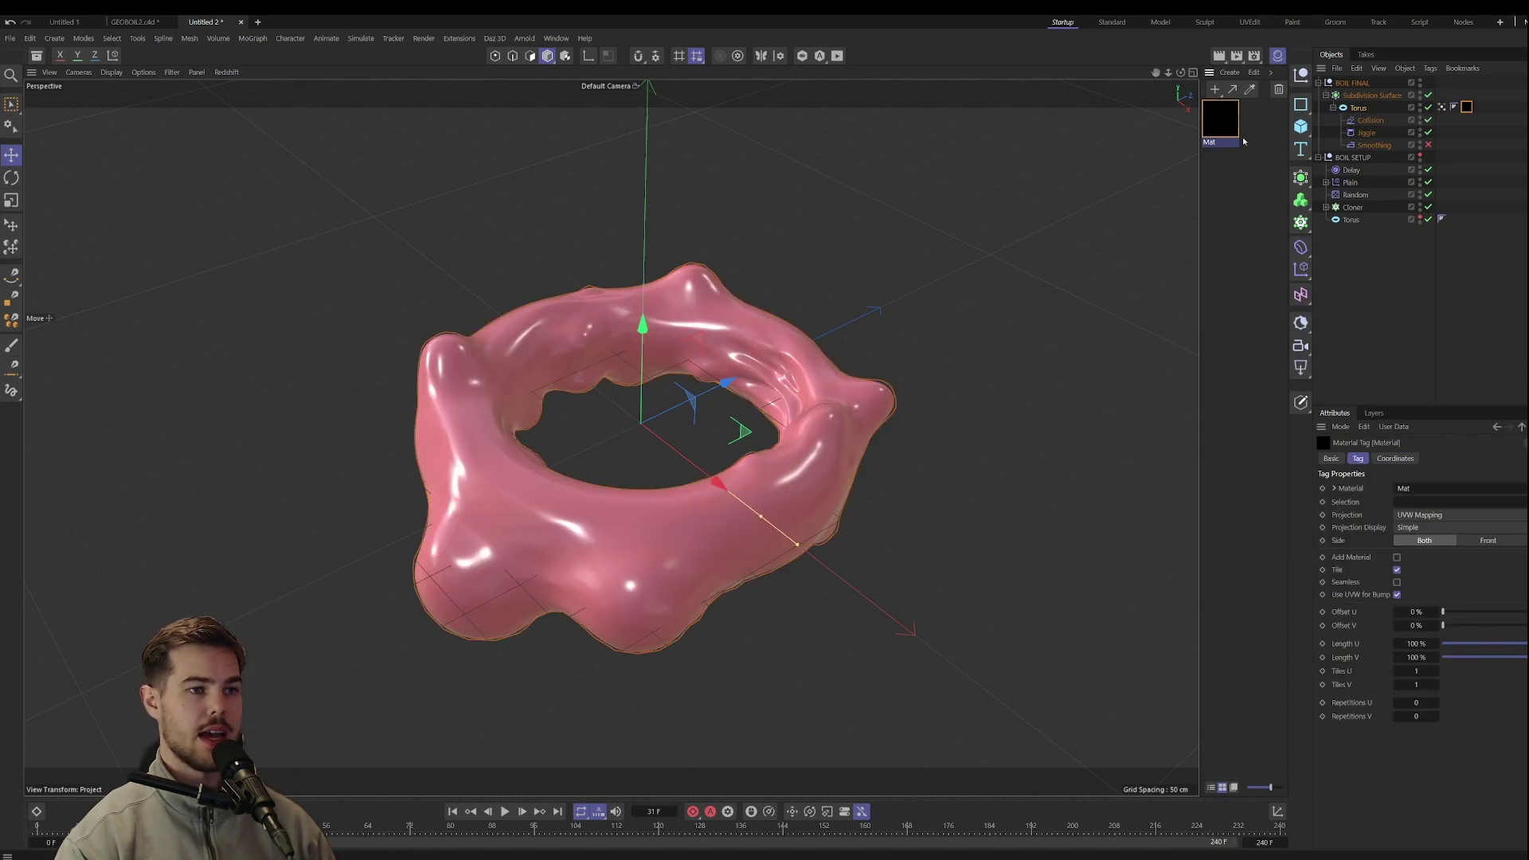
Add an RS Dome Light with an HDRI texture and turn off its Background option.
{"action": "left_click", "coordinate": [1301, 370]}
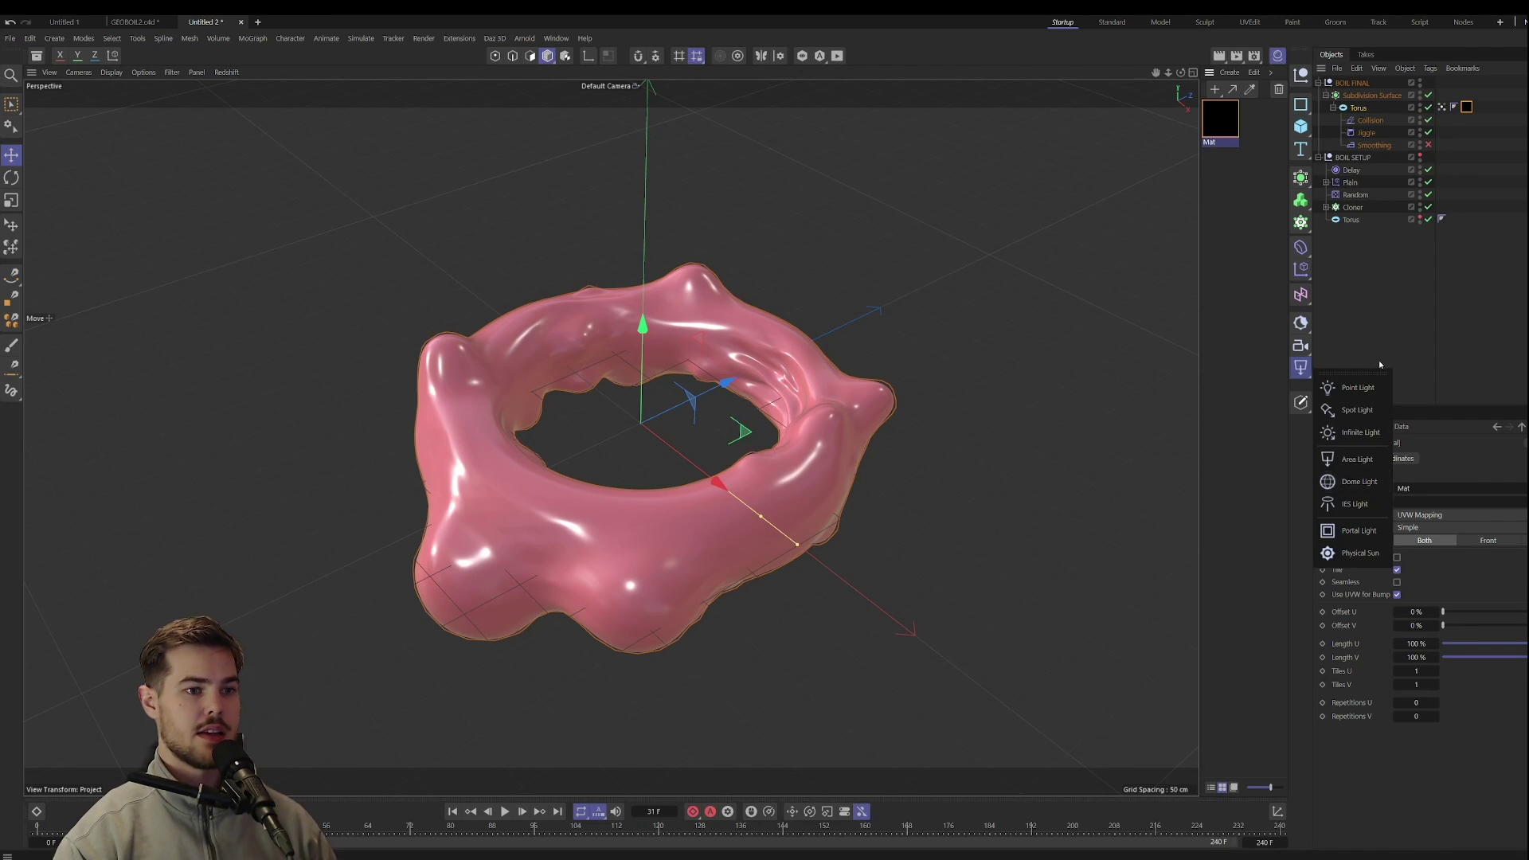
{"action": "left_click", "coordinate": [1362, 481]}
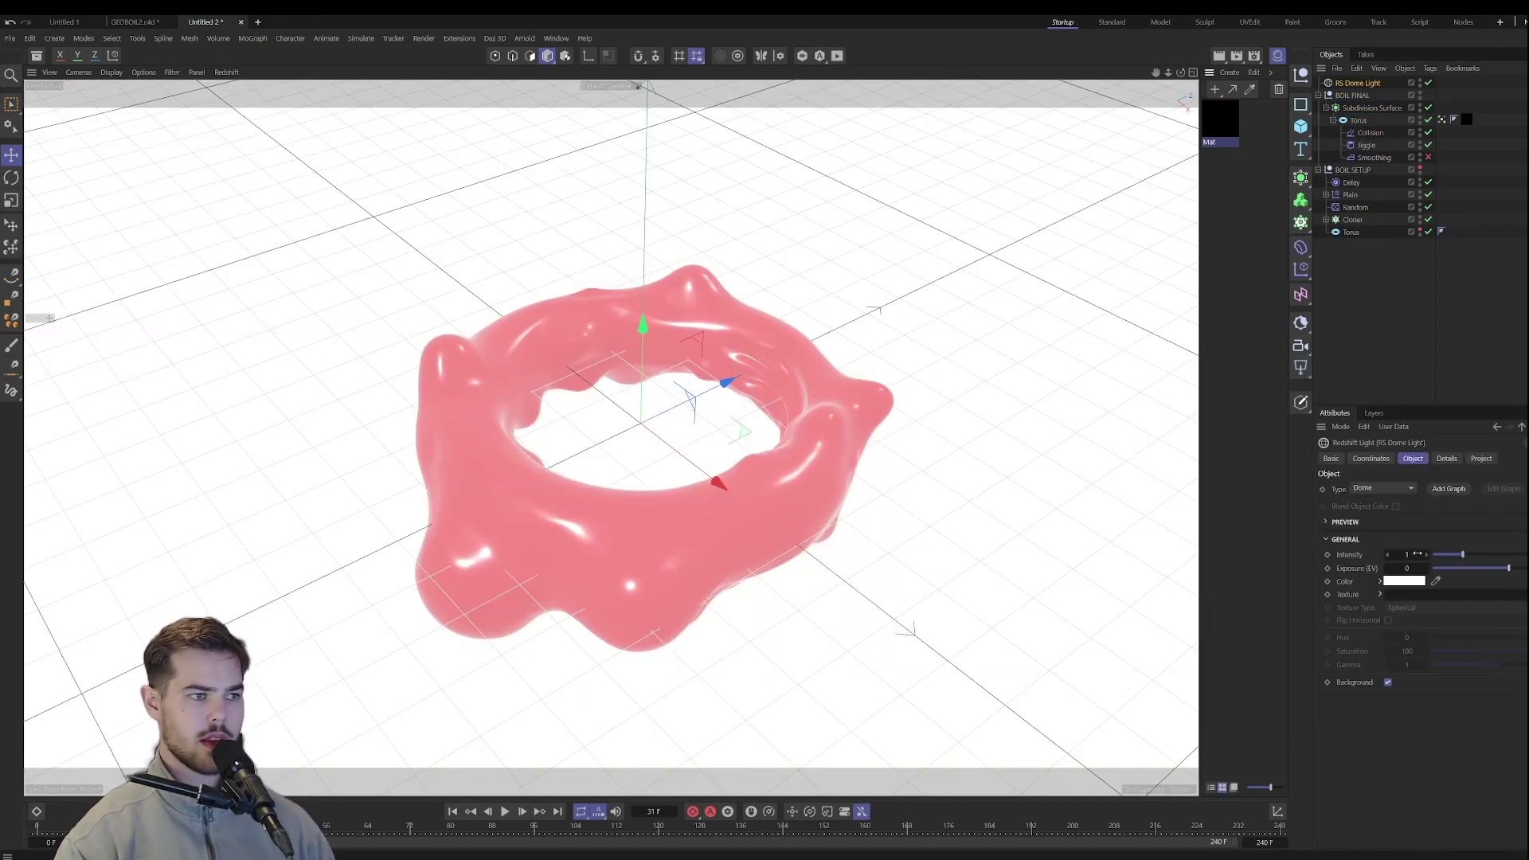
{"action": "left_click", "coordinate": [1388, 682]}
Dock the Redshift RenderView beside the viewport and start a live render of the torus.
{"action": "left_click", "coordinate": [837, 56]}
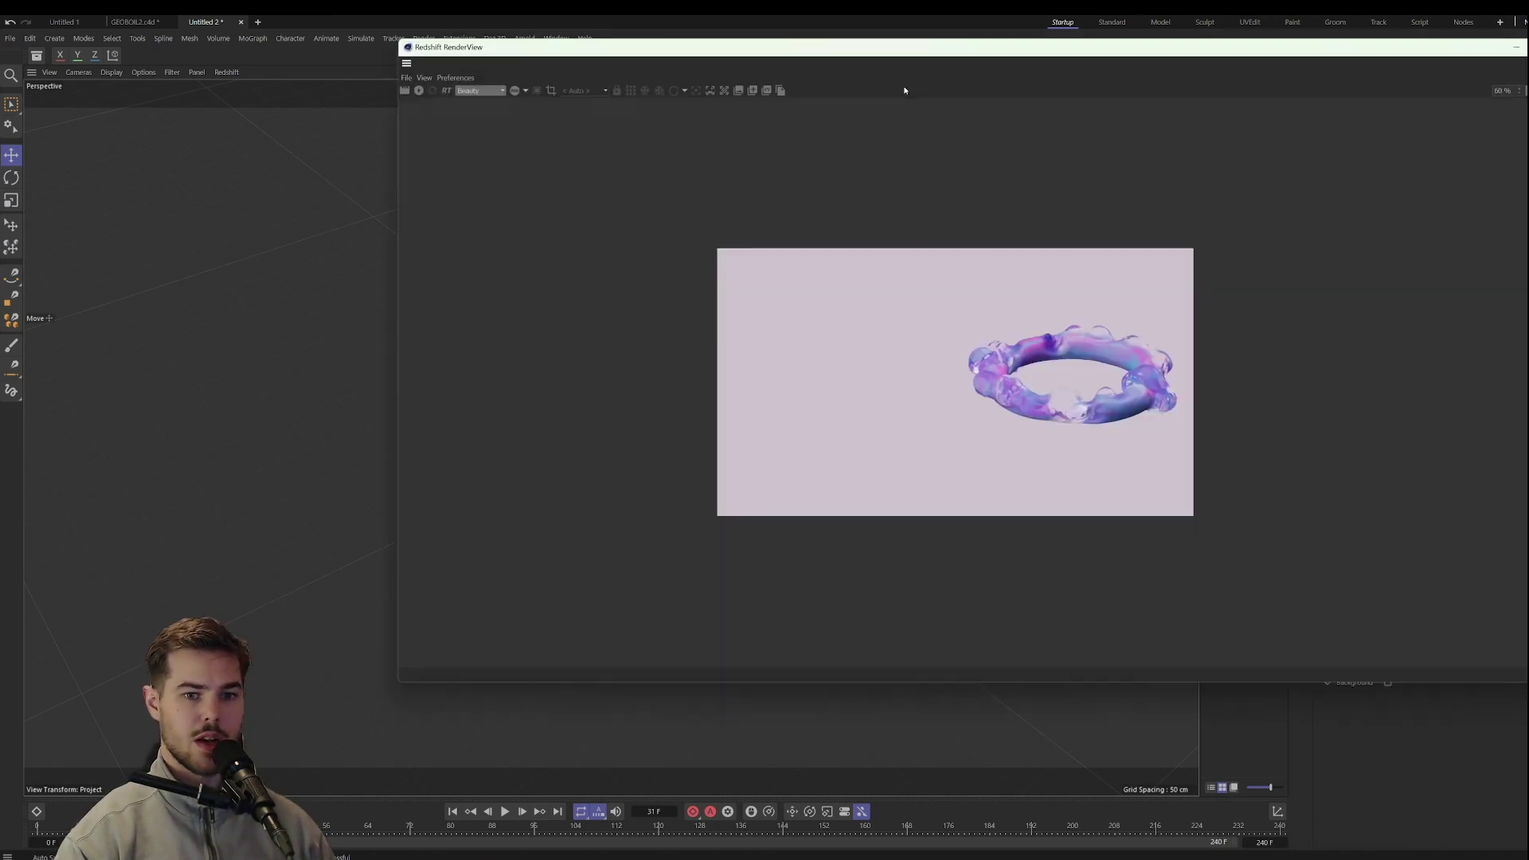
{"action": "left_click_drag", "start_coordinate": [405, 63], "coordinate": [38, 212]}
{"action": "left_click", "coordinate": [44, 110]}
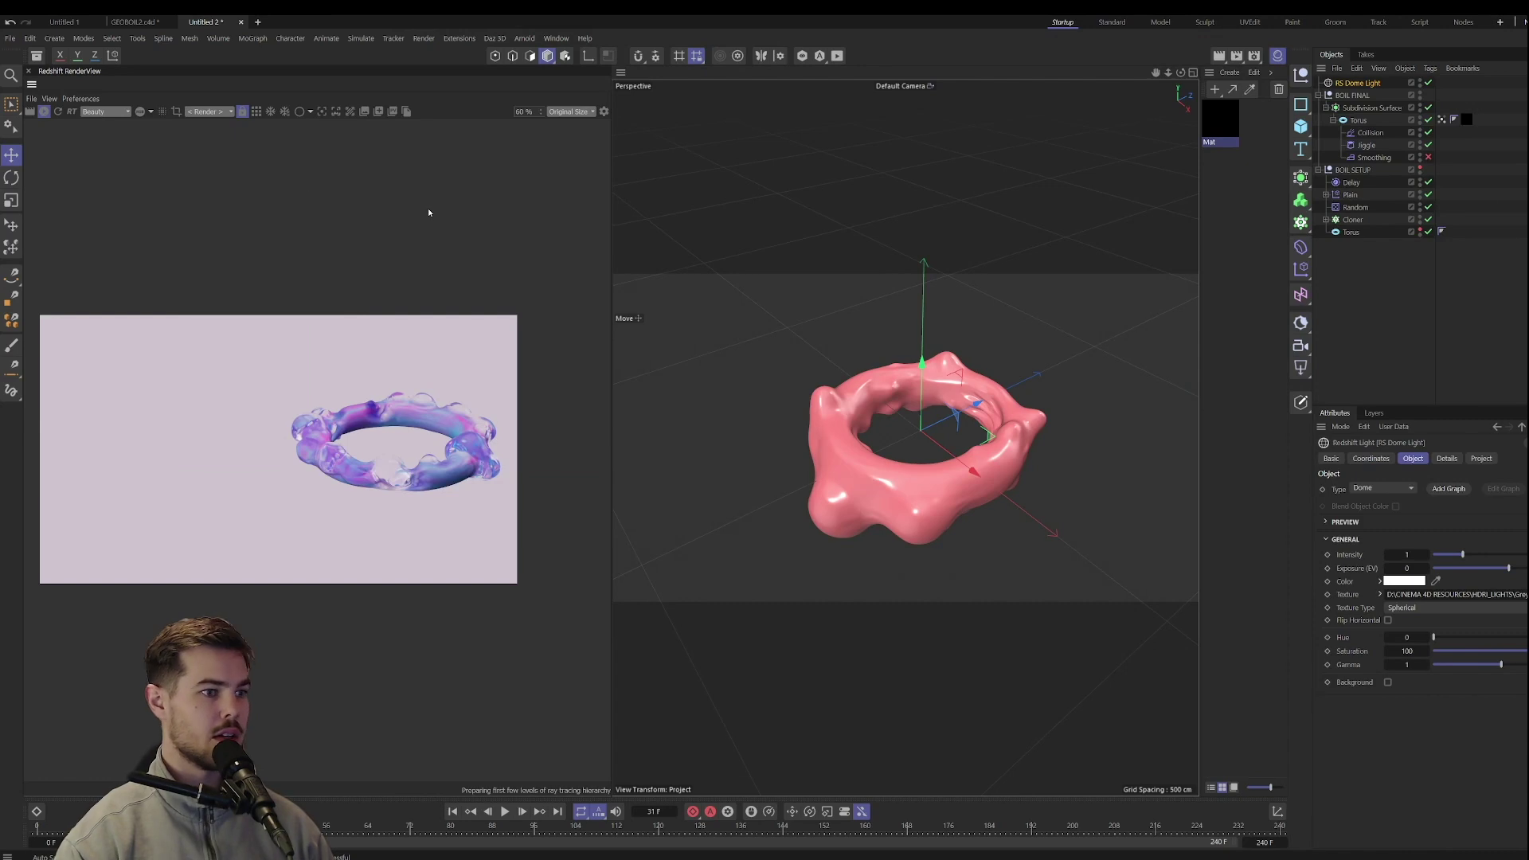
{"action": "scroll", "coordinate": [294, 456], "scroll_direction": "up", "scroll_amount": 3}
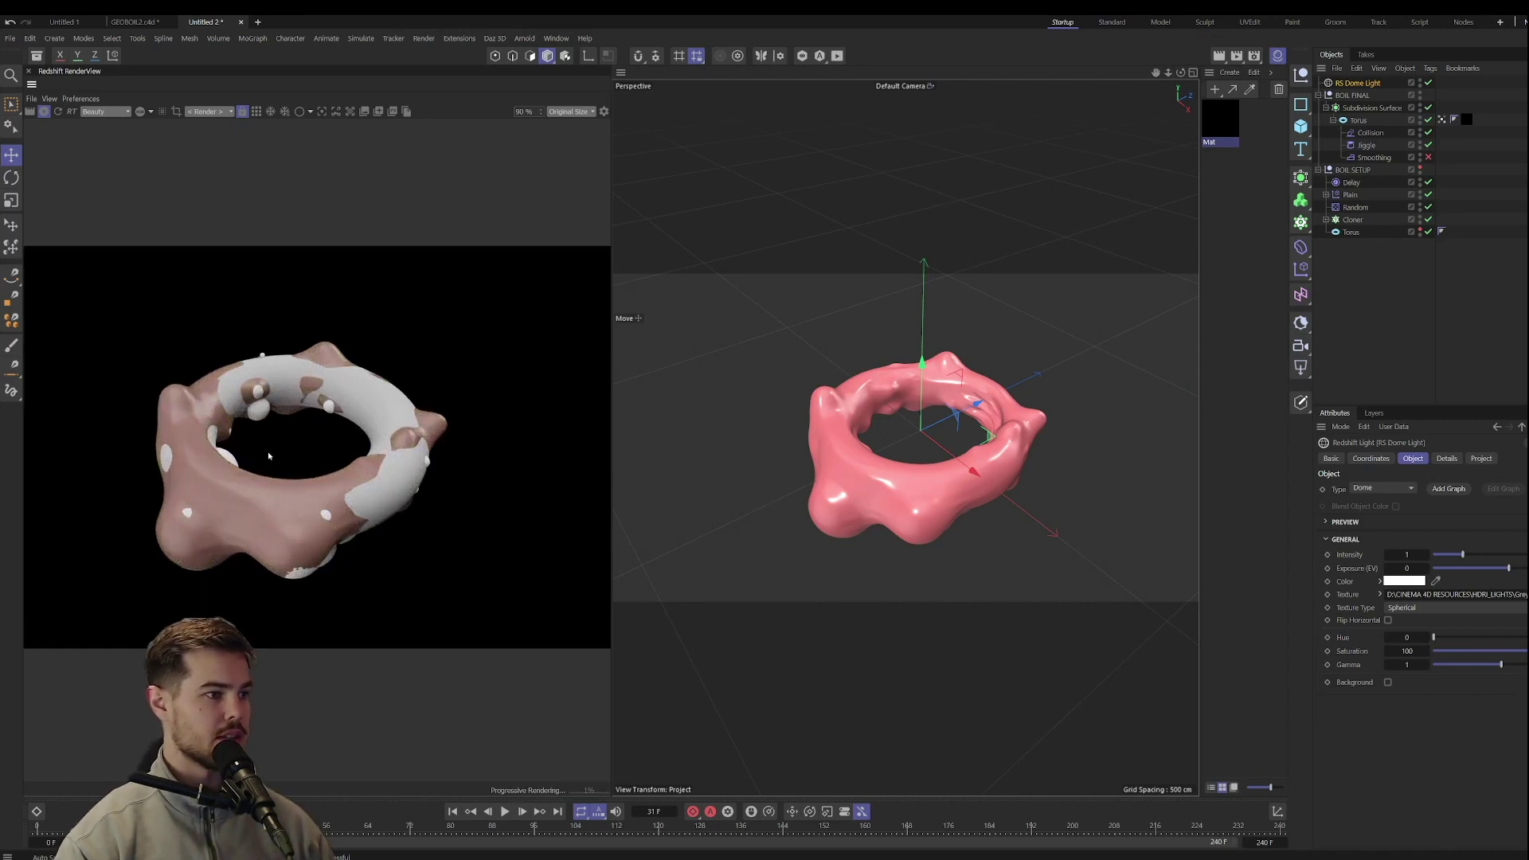
{"action": "scroll", "coordinate": [270, 454], "scroll_direction": "down", "scroll_amount": 2}
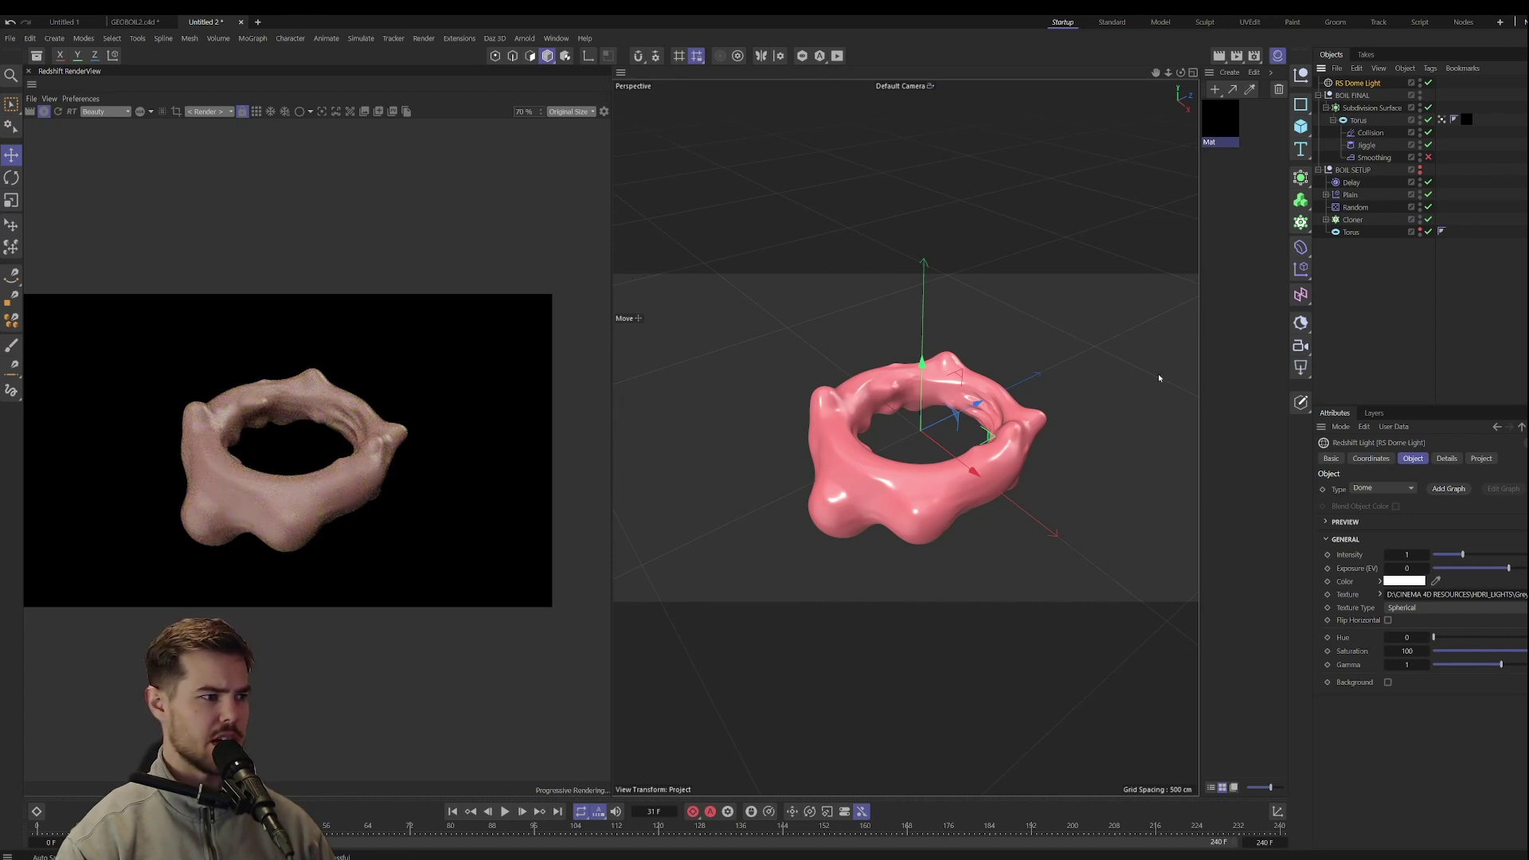
Assign the torus's Vertex Map to the Vertex Attribute node's Attribute Name in the Mat material.
{"action": "double_click", "coordinate": [1224, 122]}
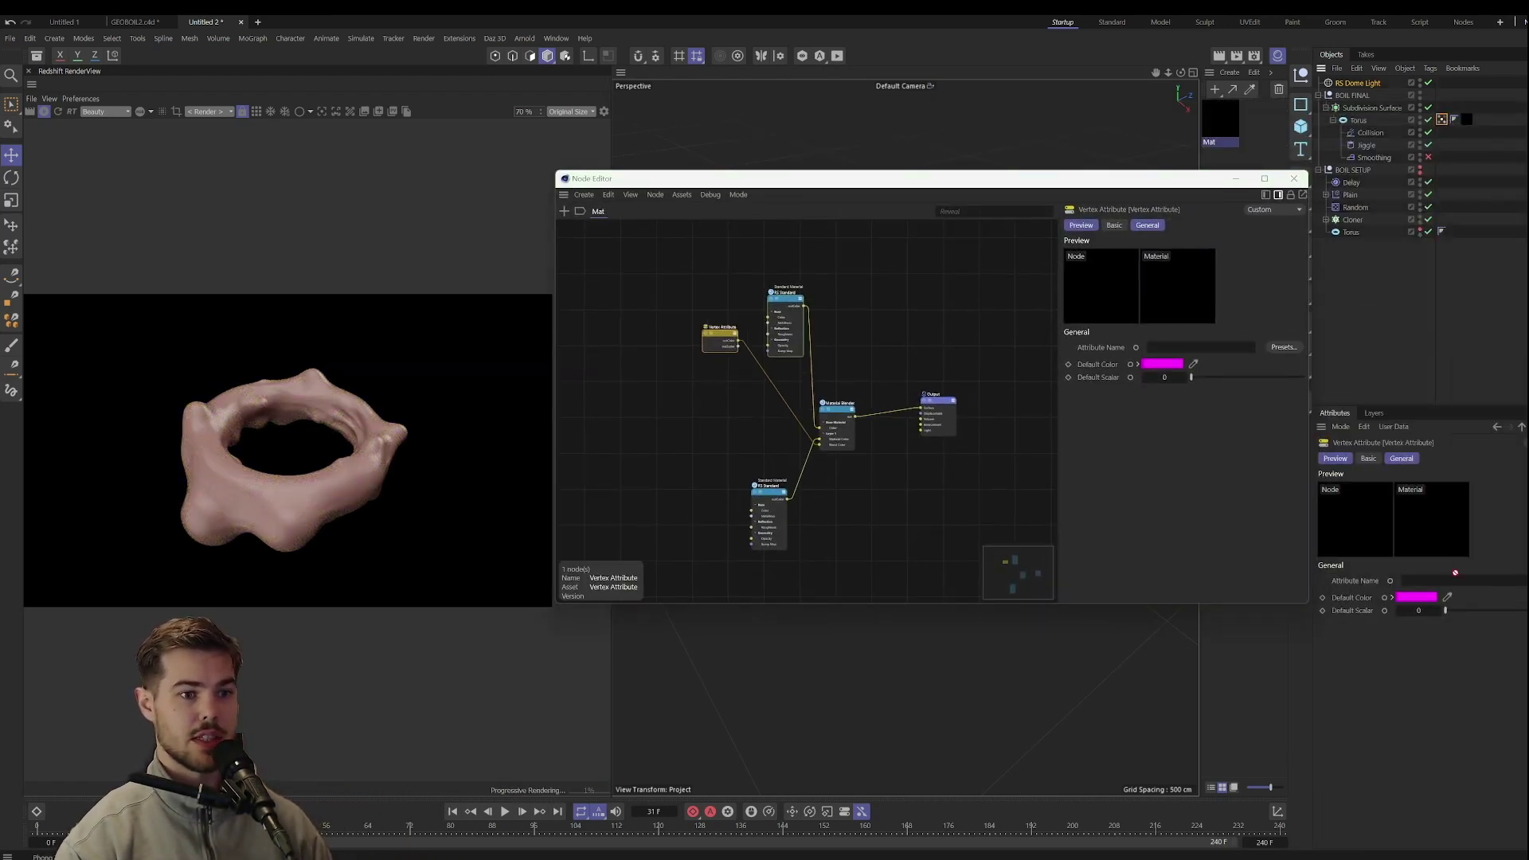
{"action": "left_click_drag", "start_coordinate": [1455, 573], "coordinate": [1434, 581]}
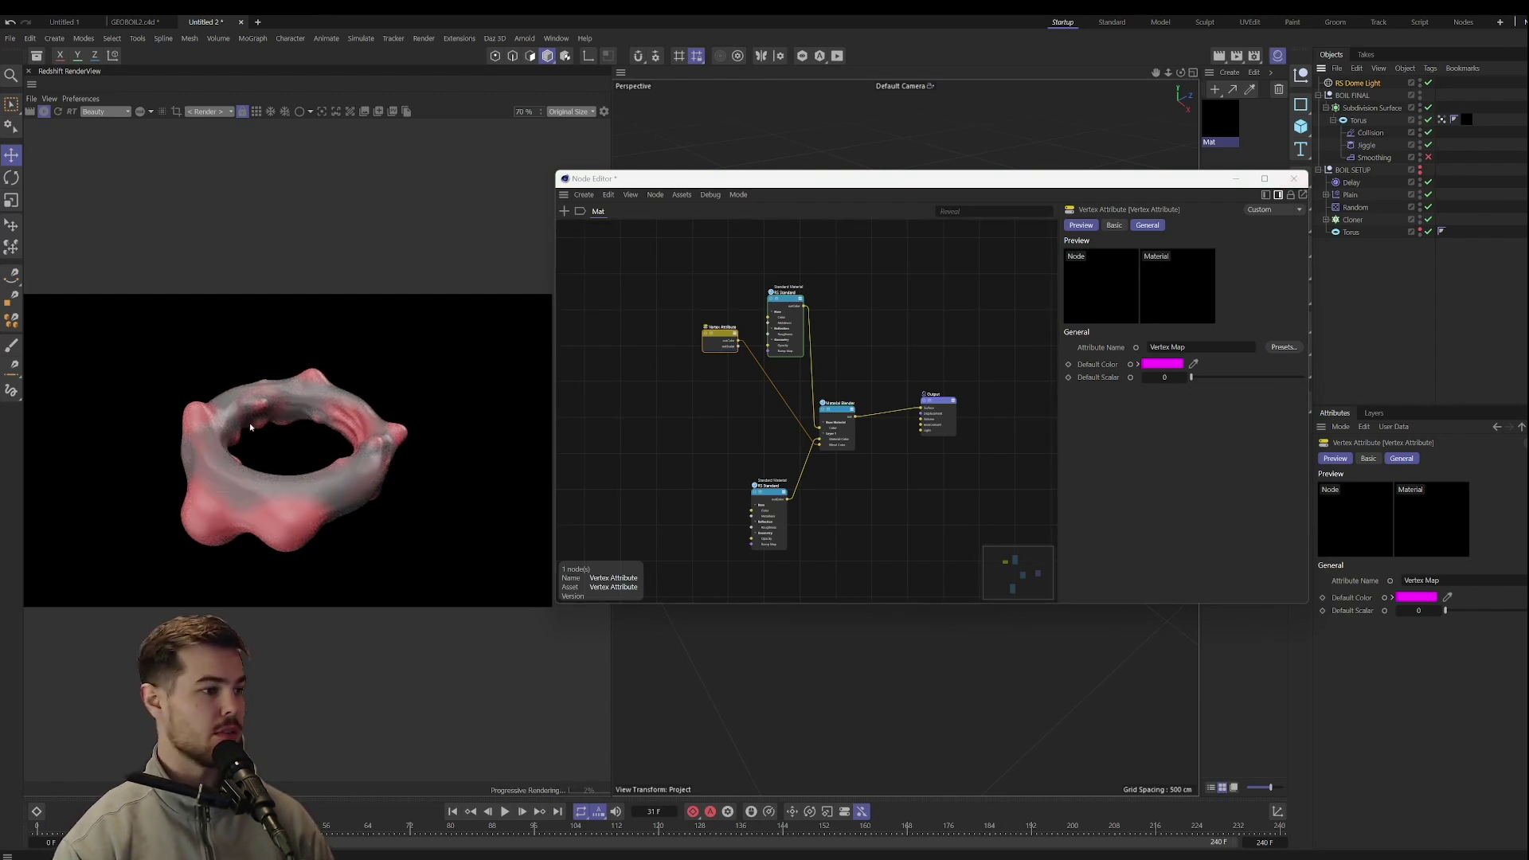
{"action": "scroll", "coordinate": [252, 446], "scroll_direction": "up", "scroll_amount": 2}
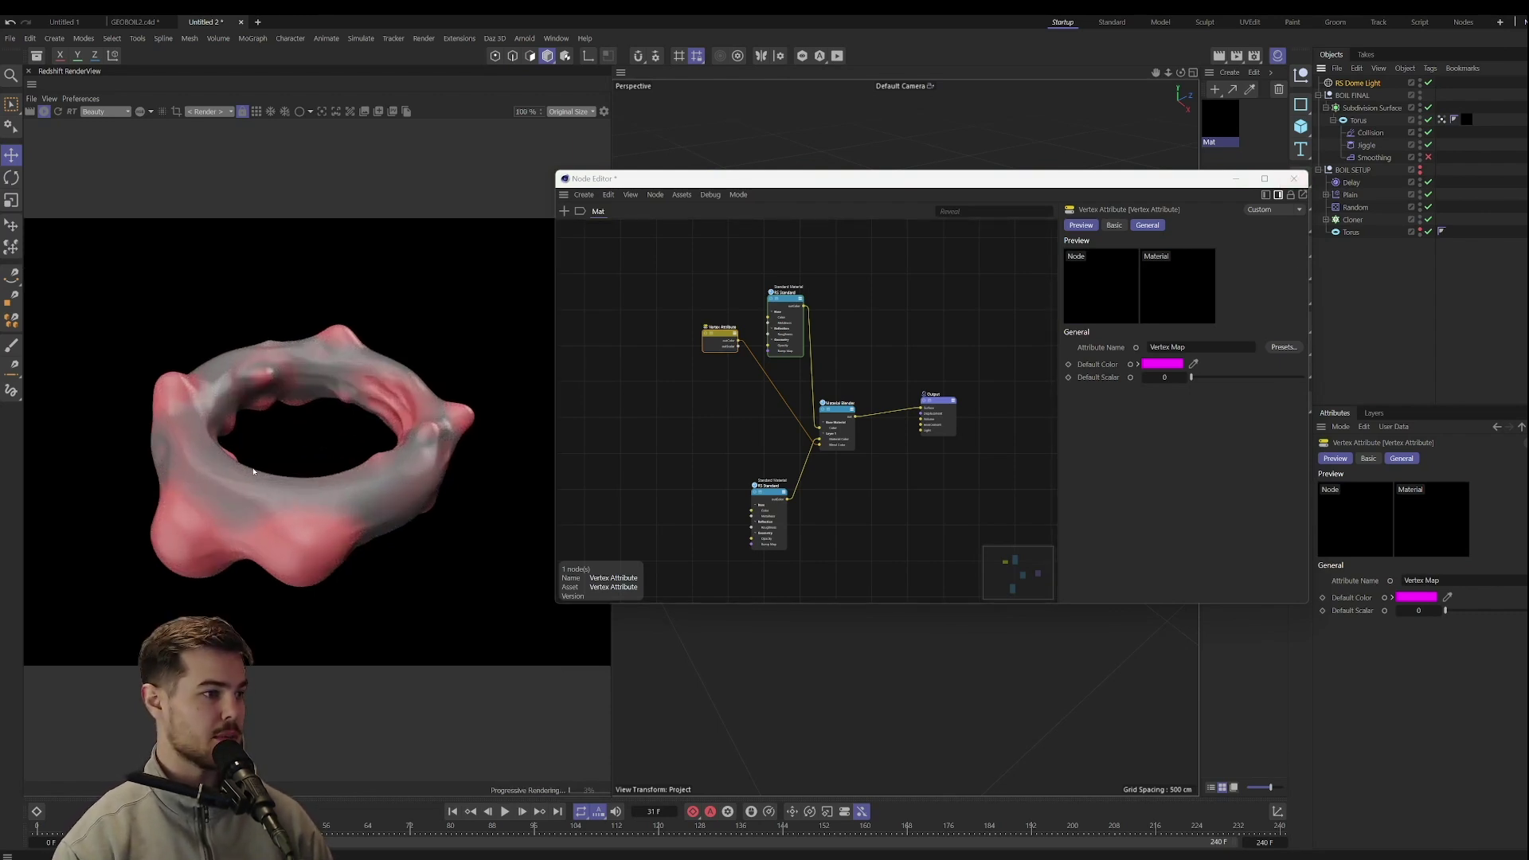
{"action": "left_click", "coordinate": [787, 301]}
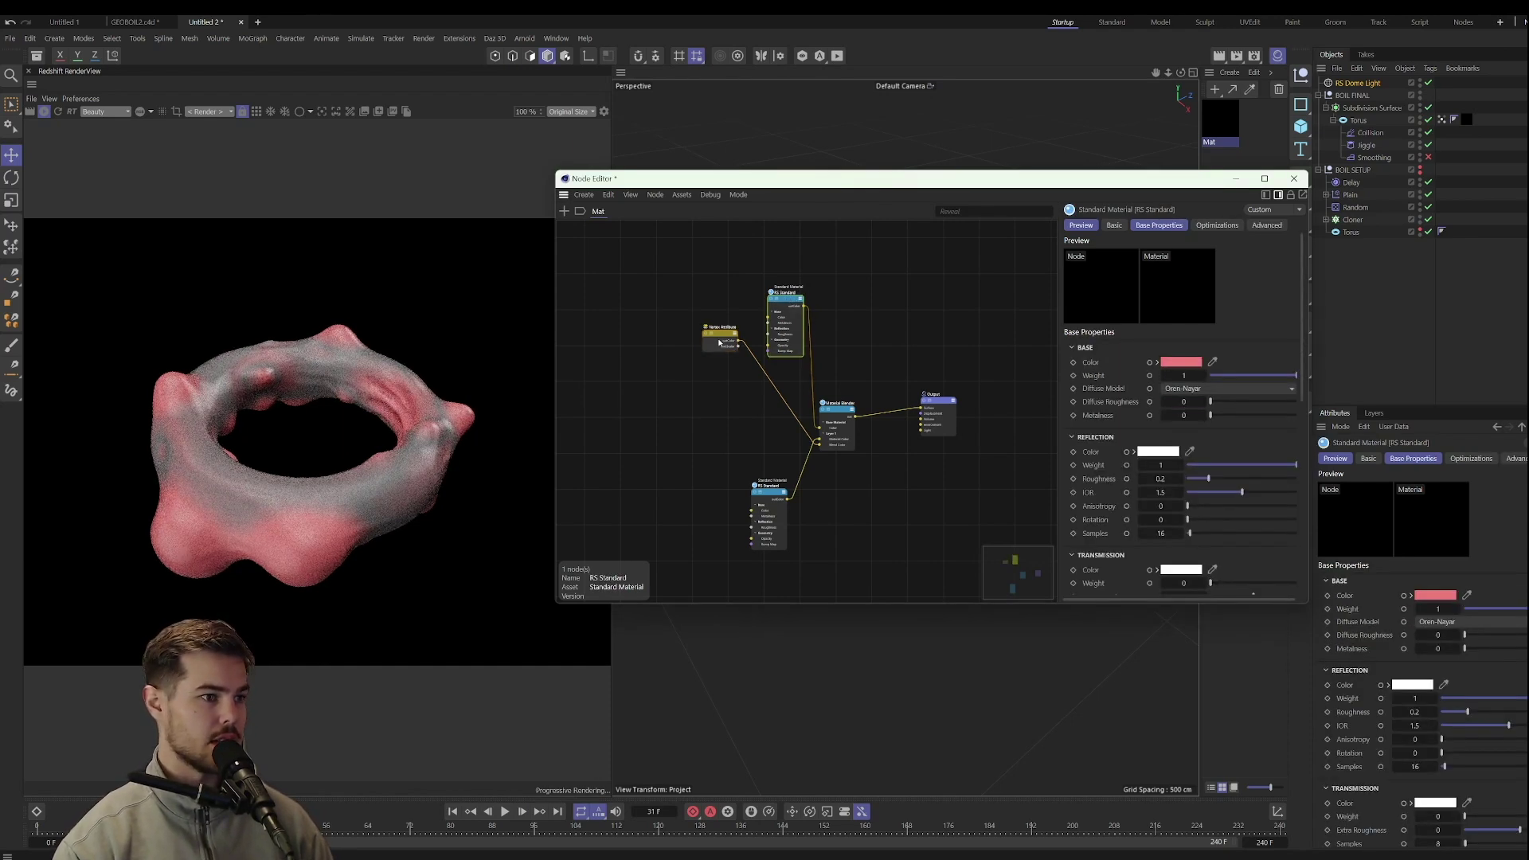
Move the Vertex Attribute node aside and add a Maxon Noise node to the Mat graph.
{"action": "left_click_drag", "start_coordinate": [719, 342], "coordinate": [688, 395]}
{"action": "key", "text": "shift+c"}
{"action": "type", "text": "MAXCON"}
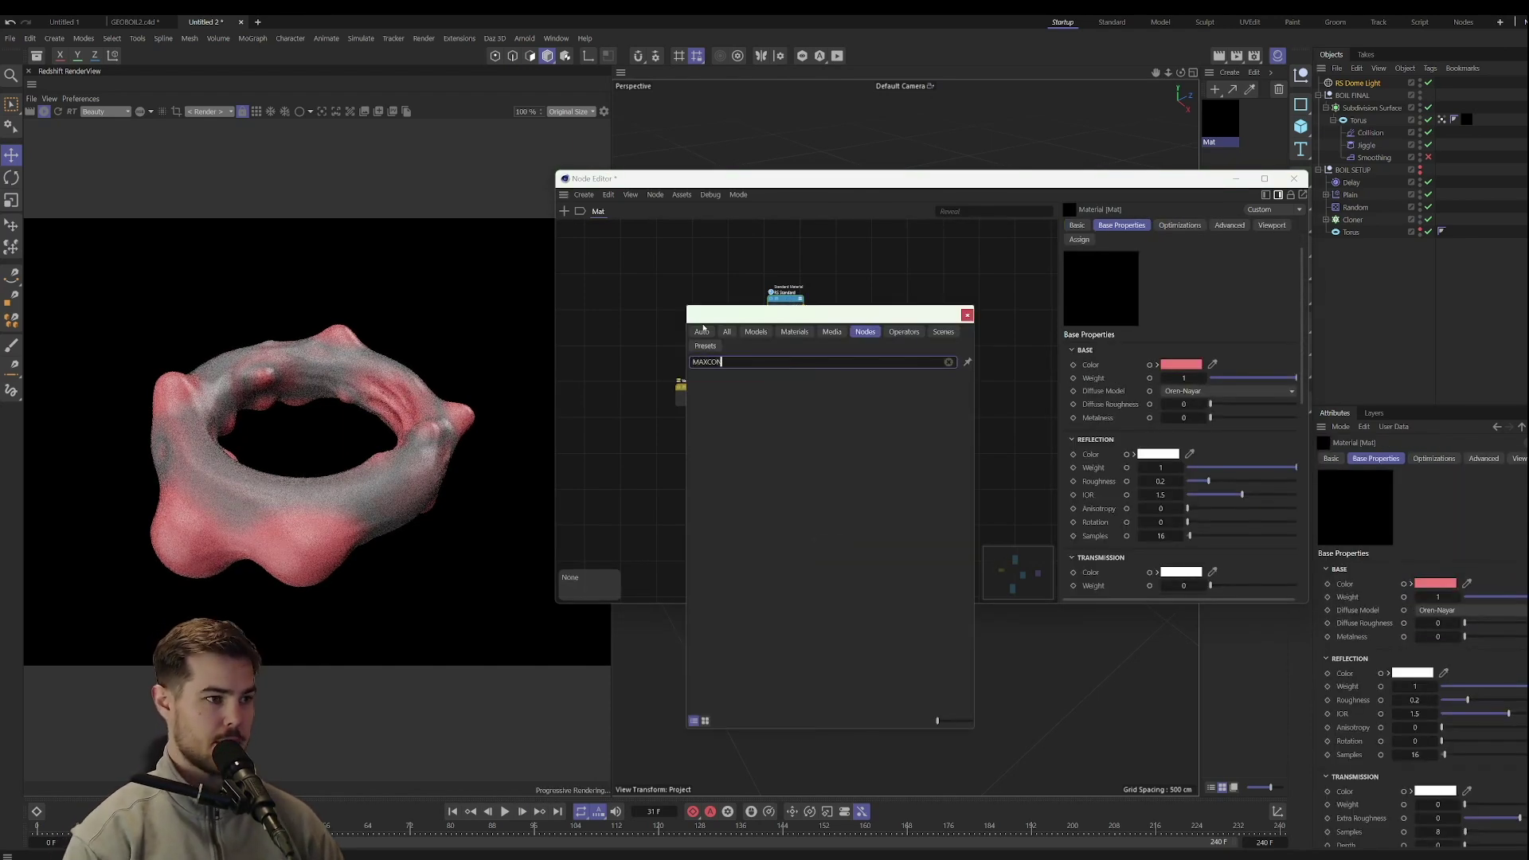
{"action": "key", "text": "BackSpace"}
{"action": "key", "text": "BackSpace"}
{"action": "key", "text": "BackSpace"}
{"action": "type", "text": "ON"}
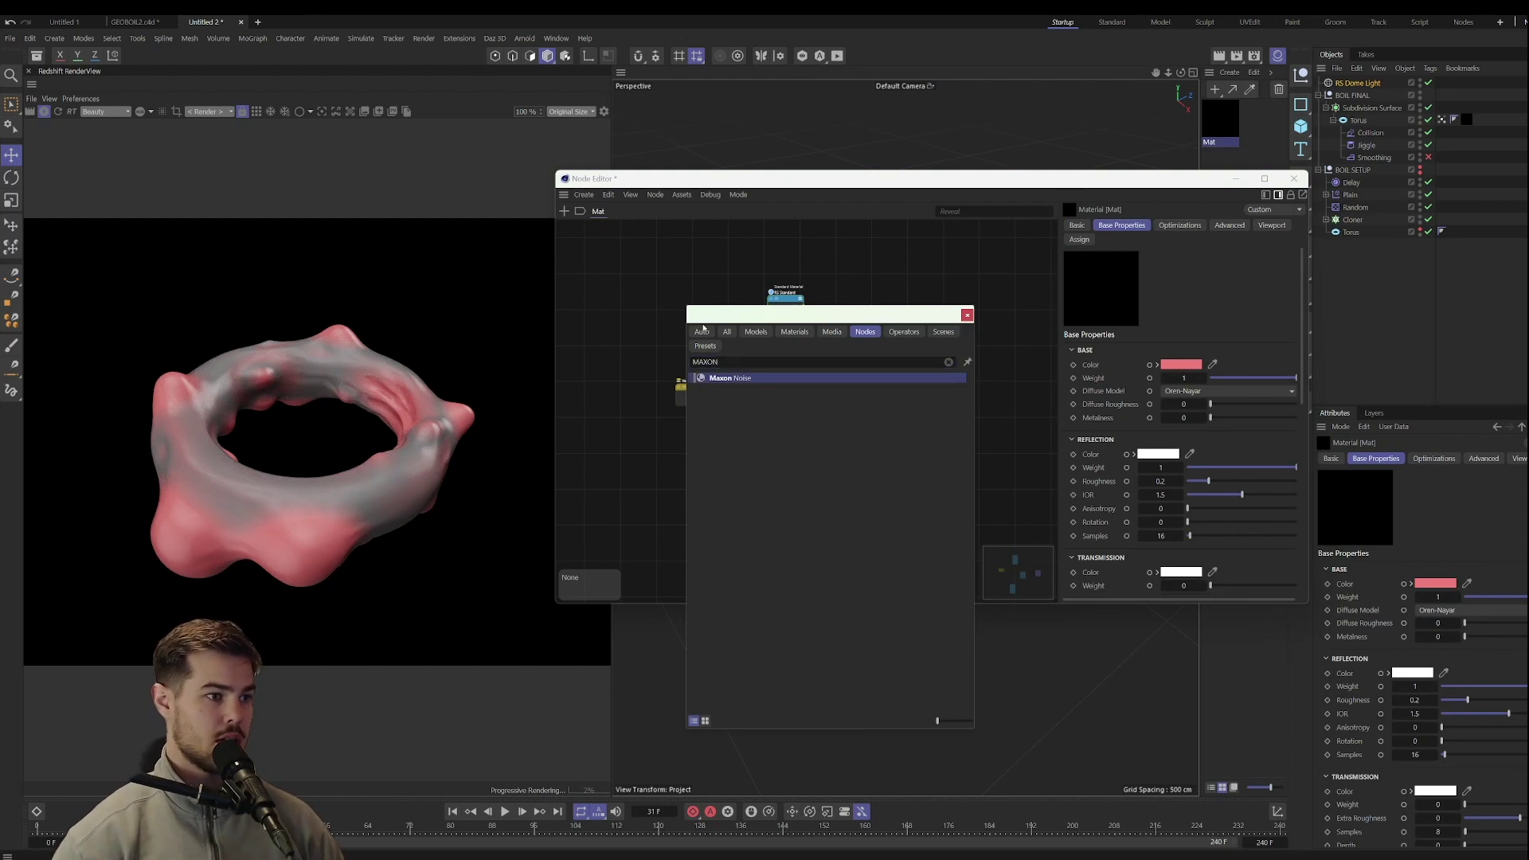
{"action": "key", "text": "Return"}
{"action": "scroll", "coordinate": [651, 325], "scroll_direction": "up", "scroll_amount": 3}
{"action": "scroll", "coordinate": [652, 326], "scroll_direction": "down", "scroll_amount": 4}
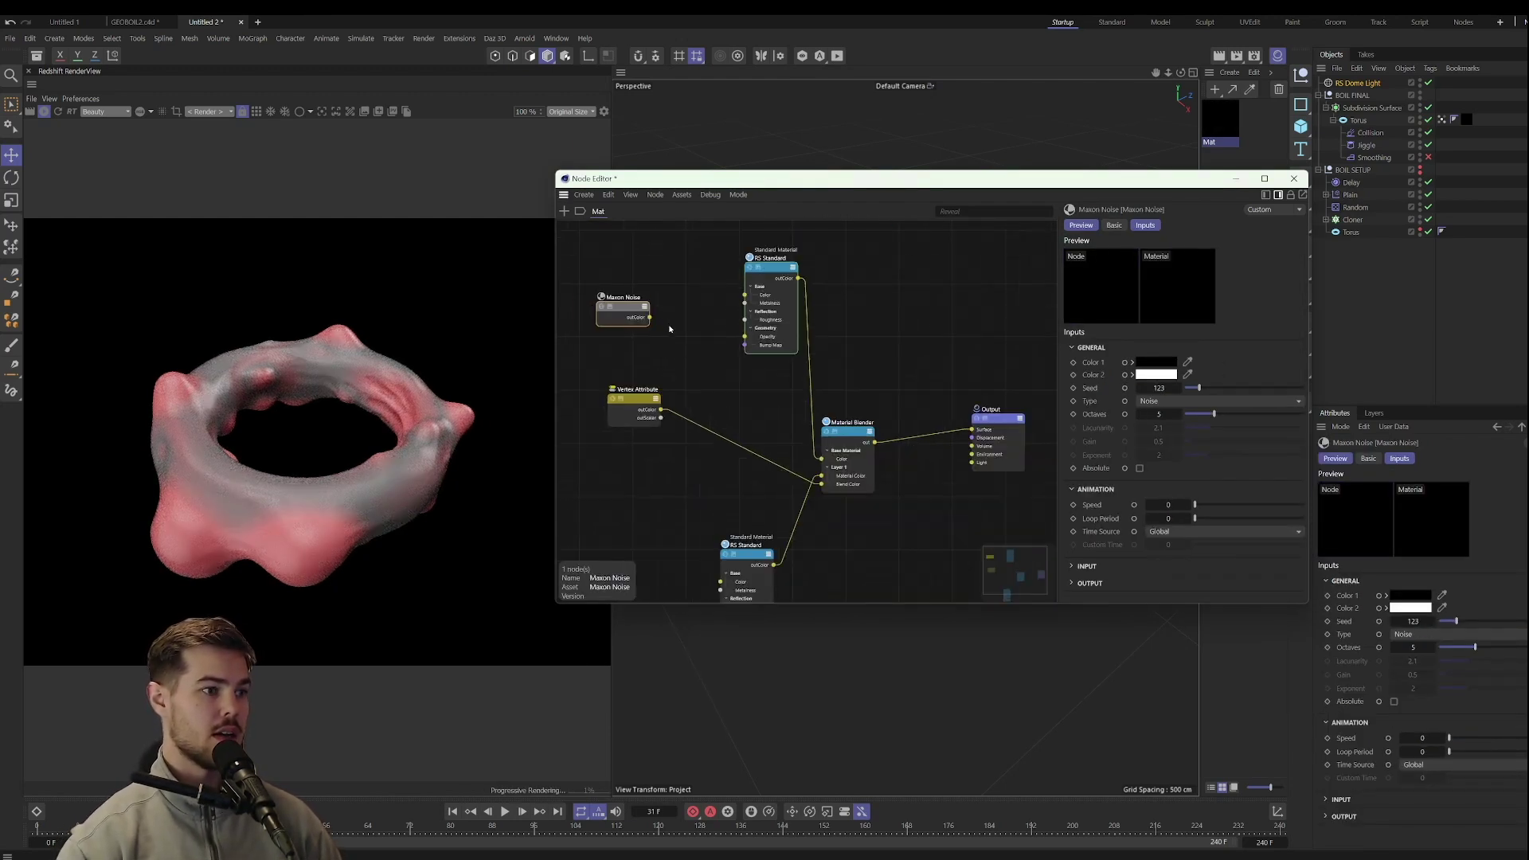
Add a Ramp node, feed the Maxon Noise into its Alt Input, and connect its output to the upper RS Standard's base Color.
{"action": "key", "text": "Tab"}
{"action": "type", "text": "ramp"}
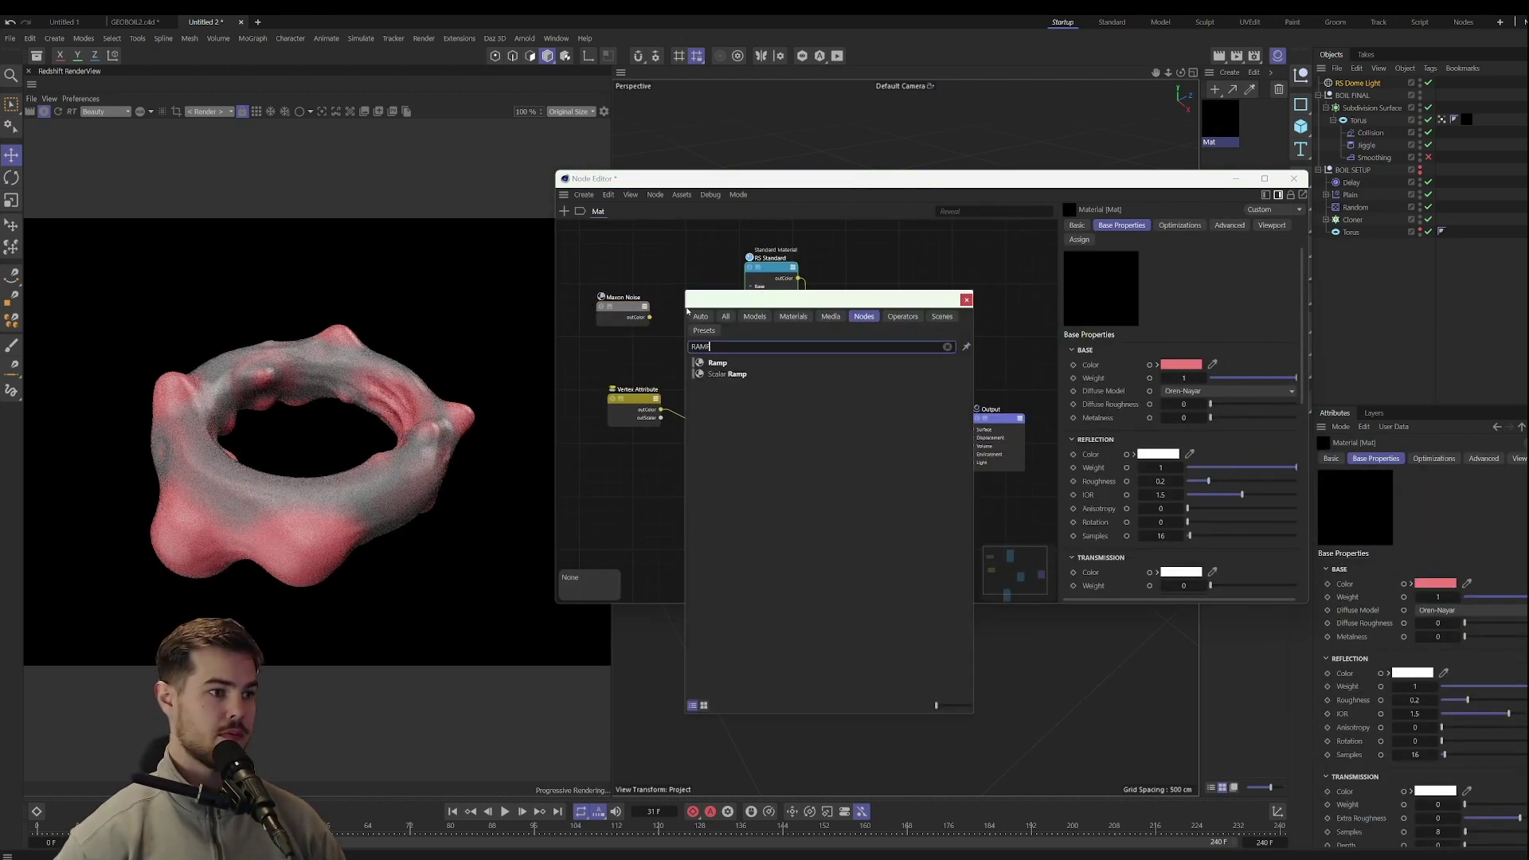
{"action": "key", "text": "Return"}
{"action": "left_click_drag", "start_coordinate": [651, 316], "coordinate": [680, 314]}
{"action": "mouse_move", "coordinate": [737, 341]}
{"action": "left_click", "coordinate": [832, 367]}
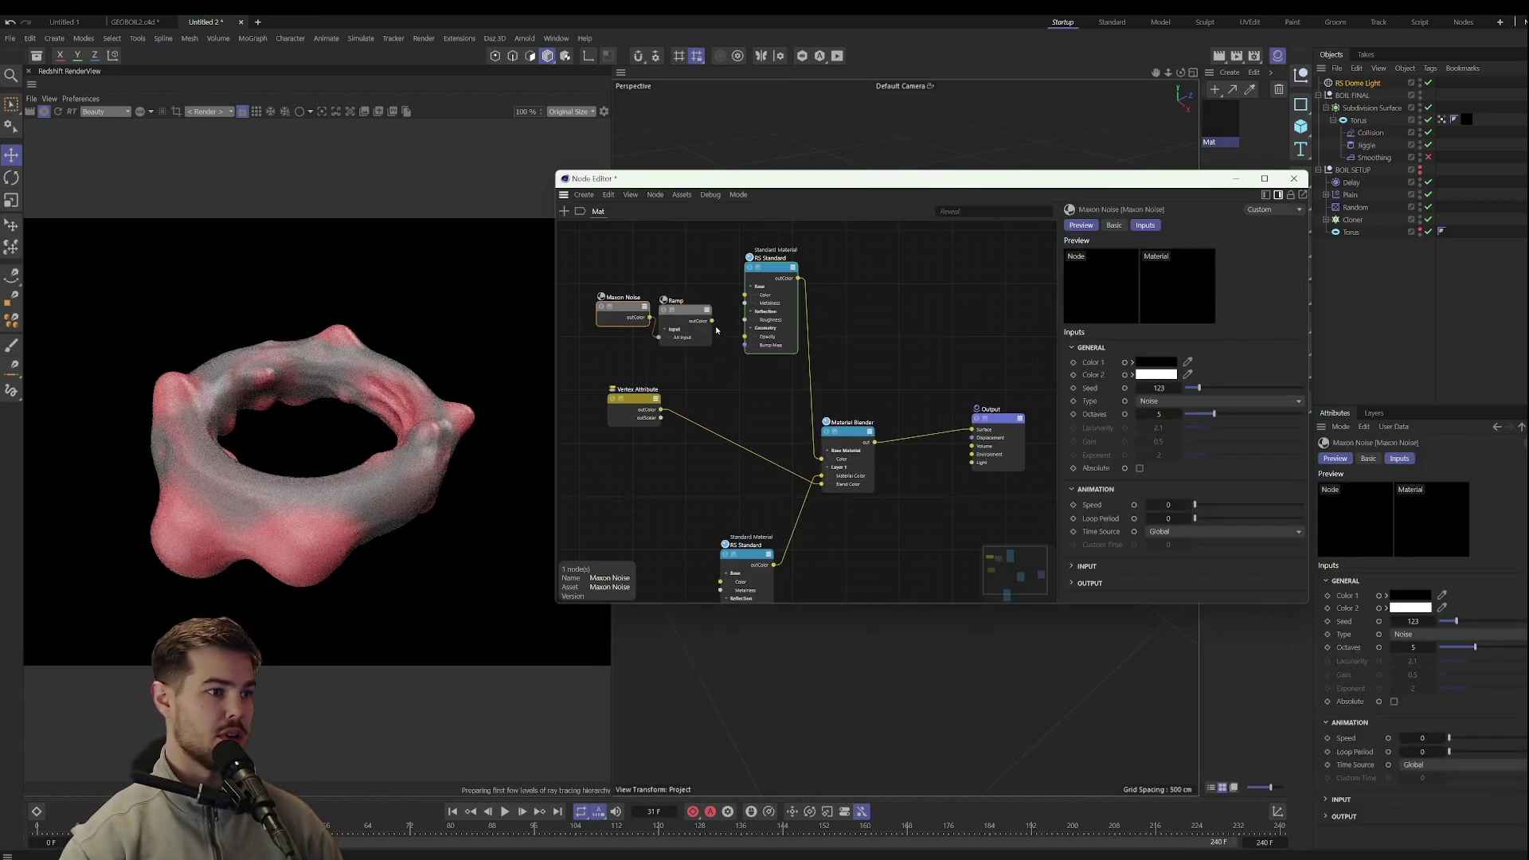
Spread out the noise and ramp nodes, then set the Maxon Noise type to Stupl with an Overall Scale of 4.13.
{"action": "left_click", "coordinate": [683, 311]}
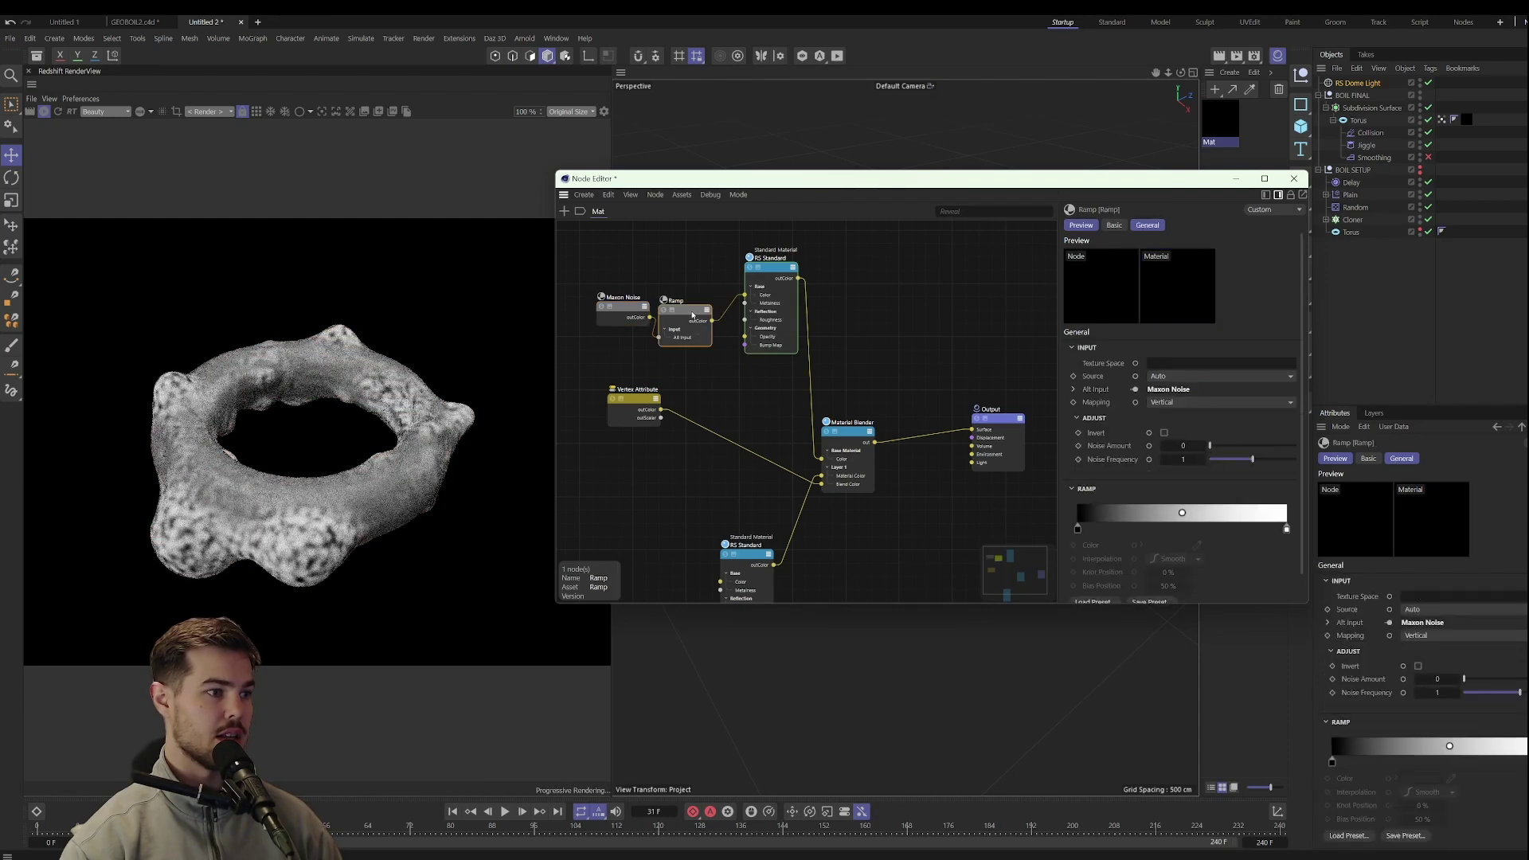
{"action": "middle_click_drag", "start_coordinate": [611, 314], "coordinate": [683, 307]}
{"action": "left_click_drag", "start_coordinate": [683, 307], "coordinate": [630, 304]}
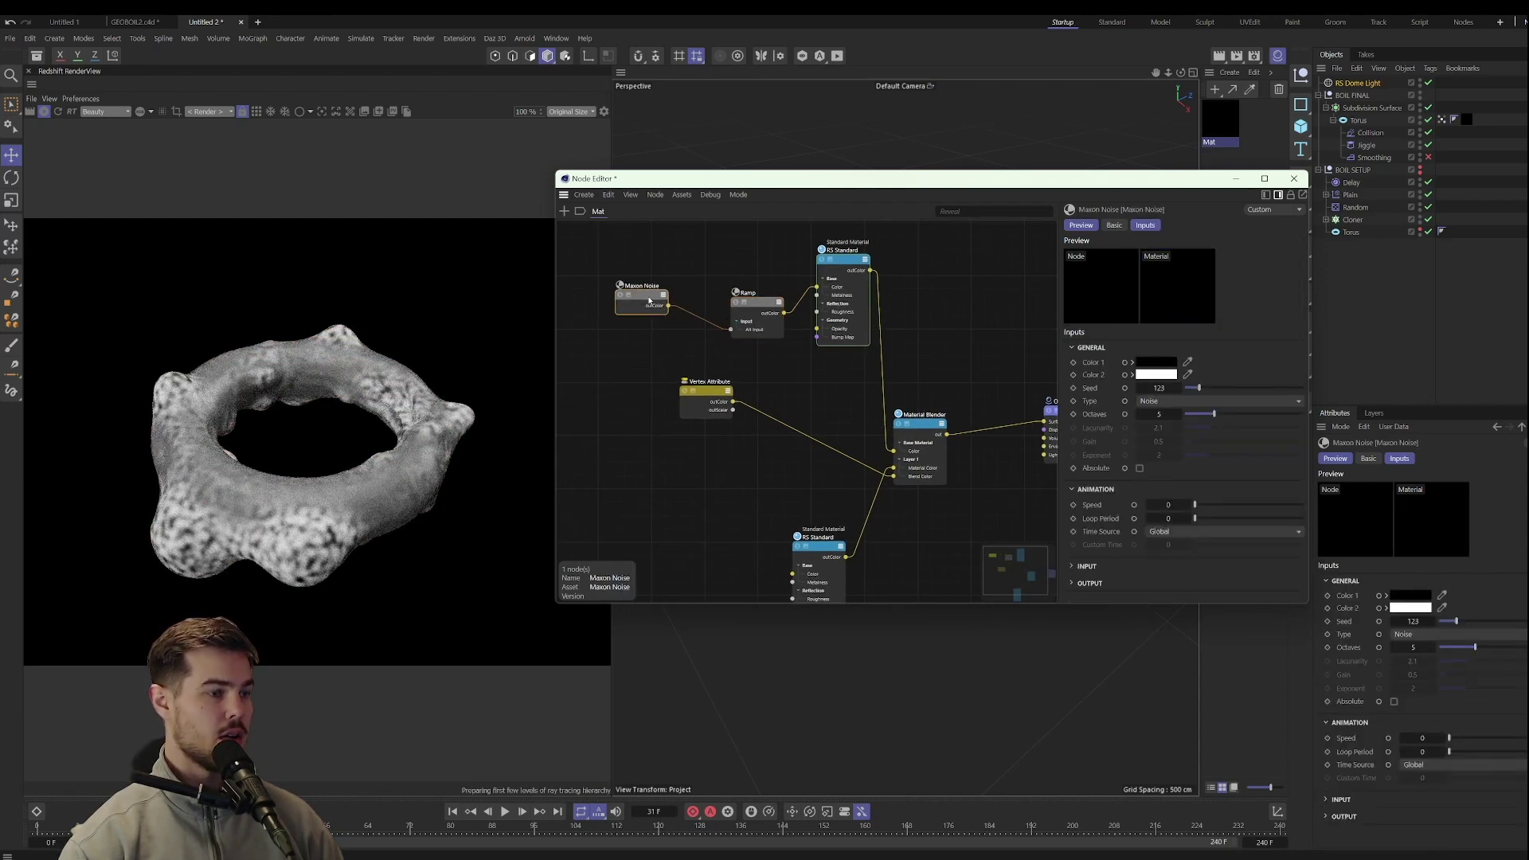
{"action": "left_click", "coordinate": [1188, 402]}
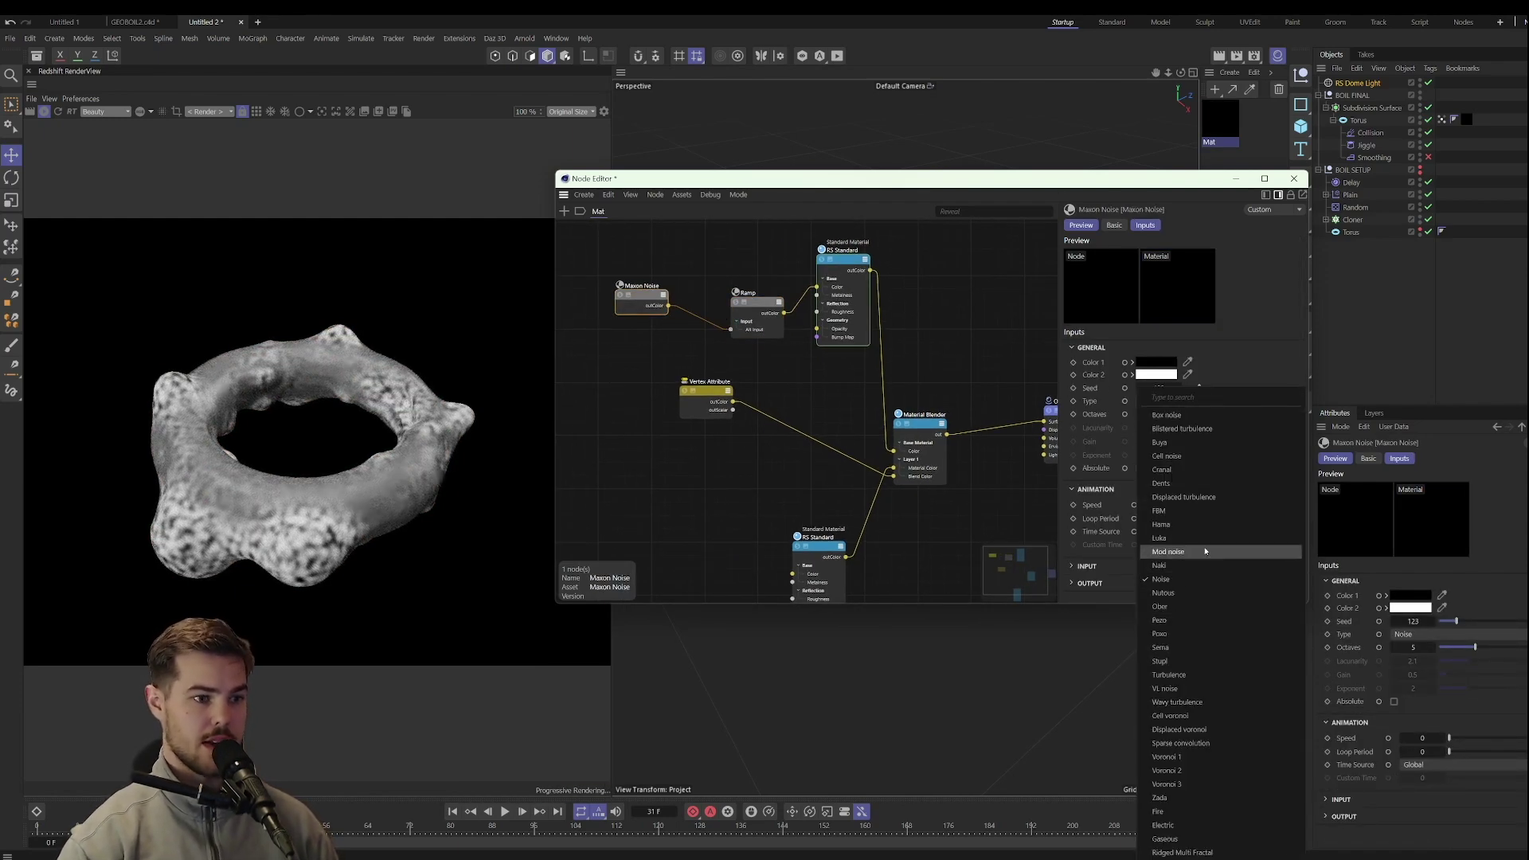
{"action": "left_click", "coordinate": [1219, 662]}
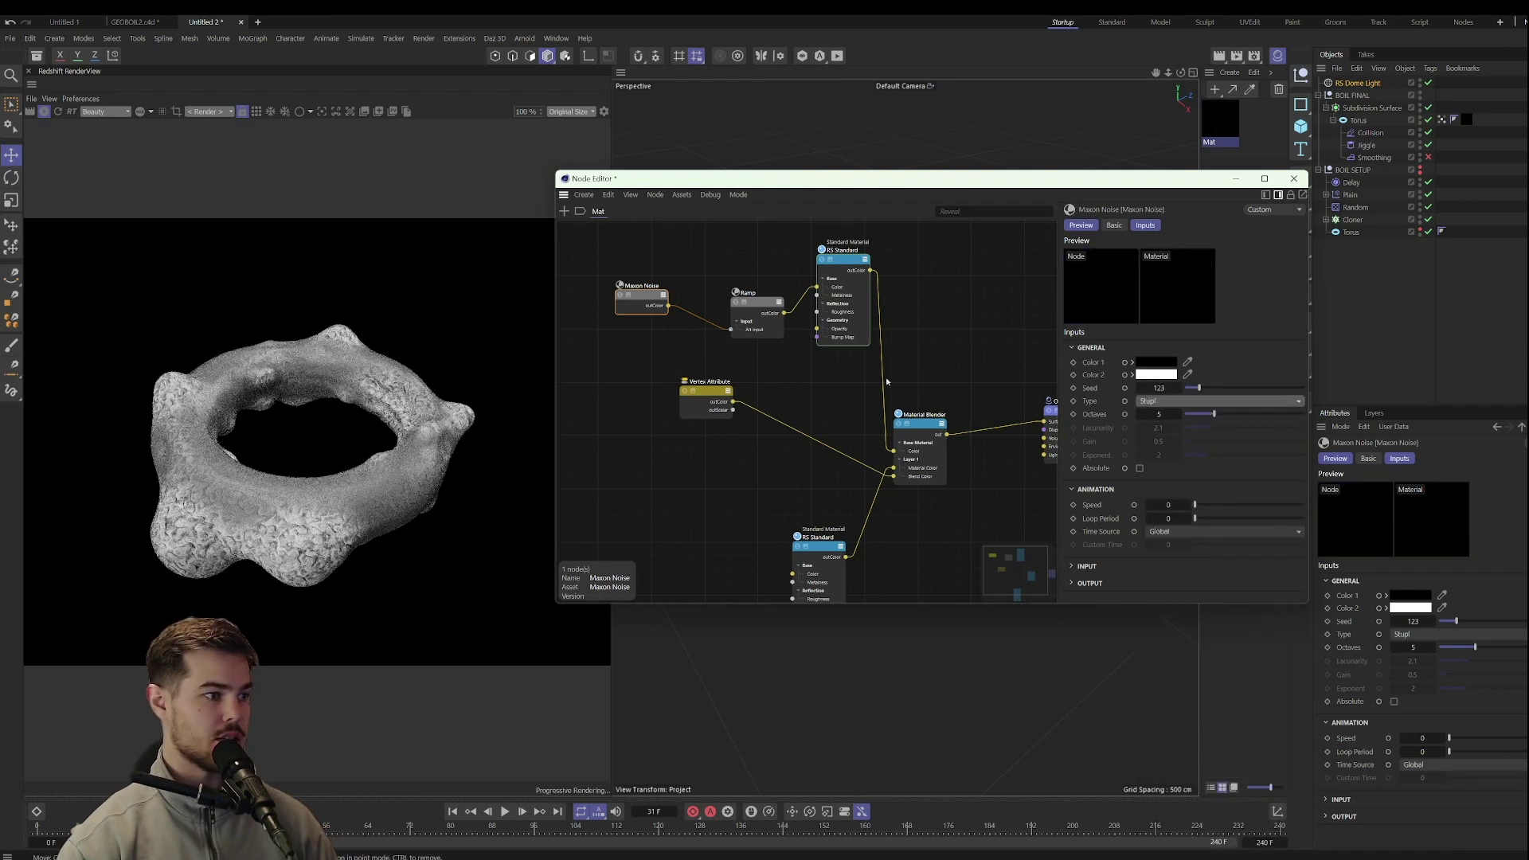
{"action": "left_click", "coordinate": [1085, 565]}
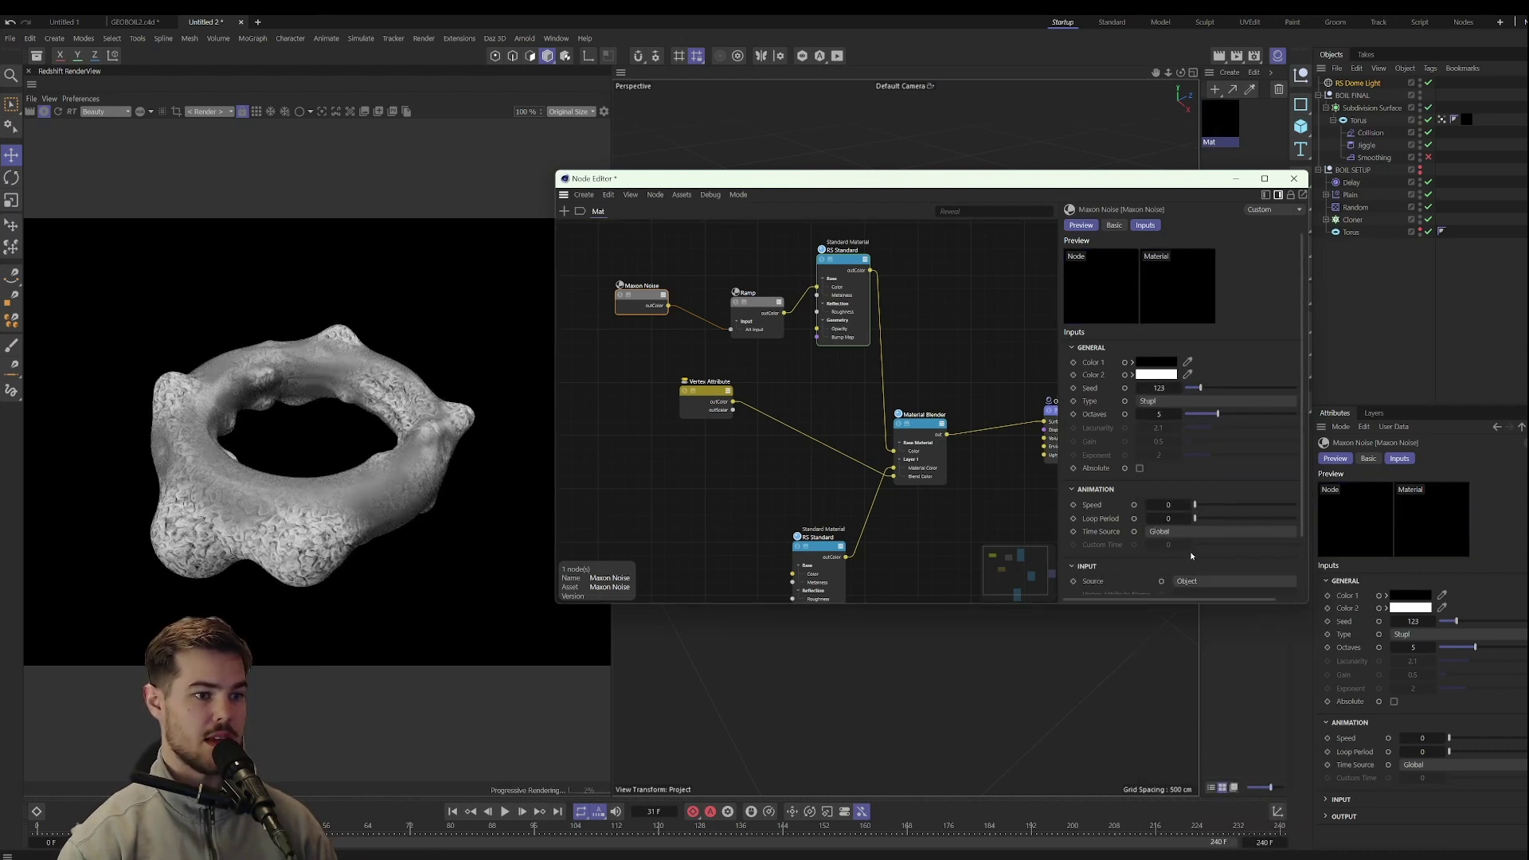
{"action": "scroll", "coordinate": [1193, 557], "scroll_direction": "down", "scroll_amount": 2}
{"action": "left_click", "coordinate": [1261, 539]}
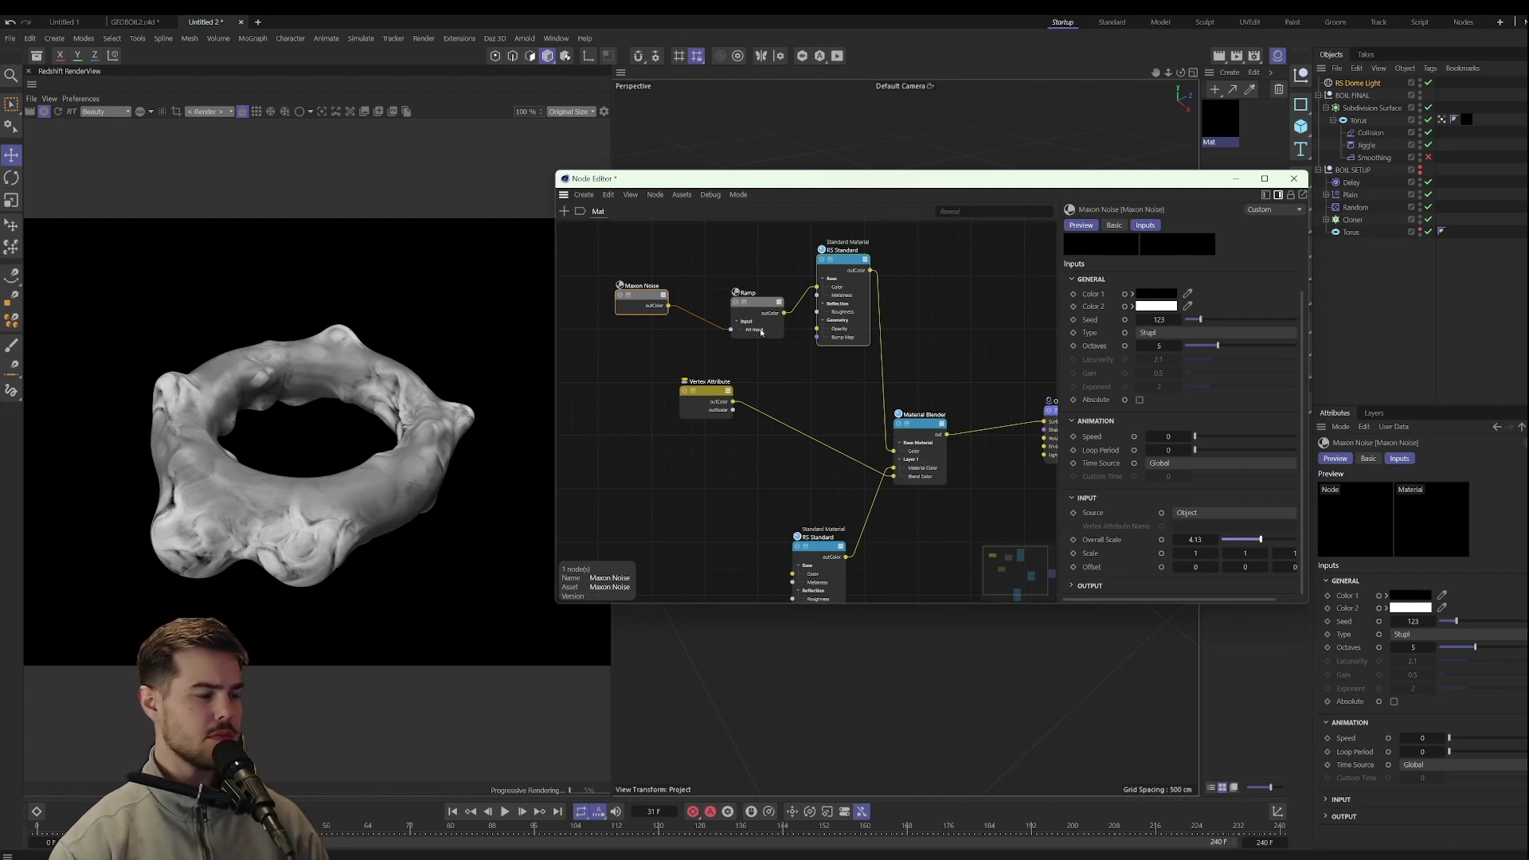
Duplicate the Maxon Noise and Ramp nodes and place the copies beside the lower RS Standard node.
{"action": "left_click_drag", "start_coordinate": [748, 298], "coordinate": [712, 277]}
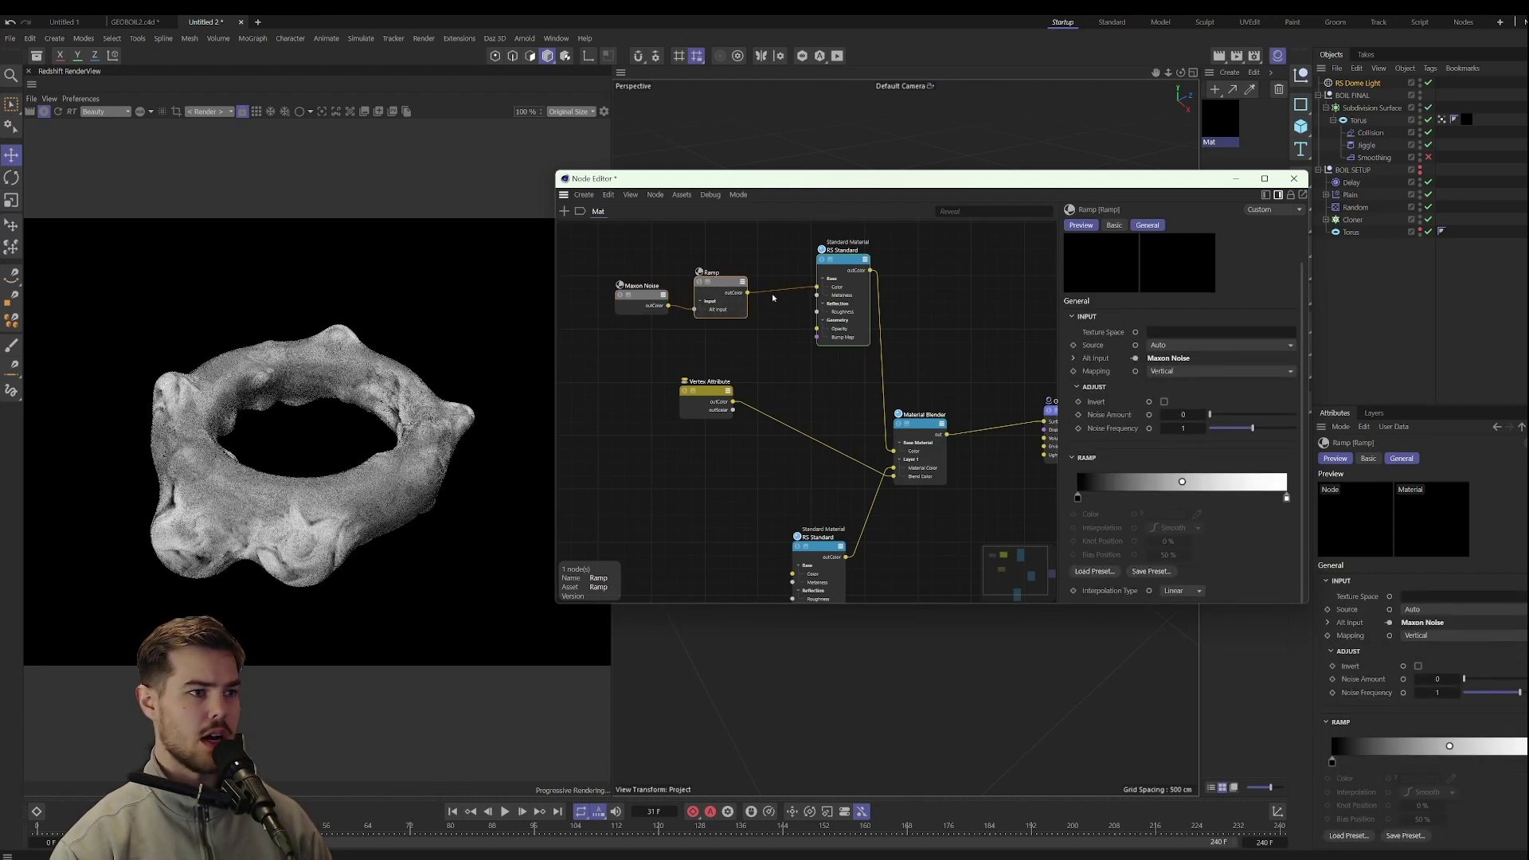
{"action": "left_click_drag", "start_coordinate": [603, 266], "coordinate": [650, 538]}
{"action": "middle_click_drag", "start_coordinate": [730, 494], "coordinate": [794, 442]}
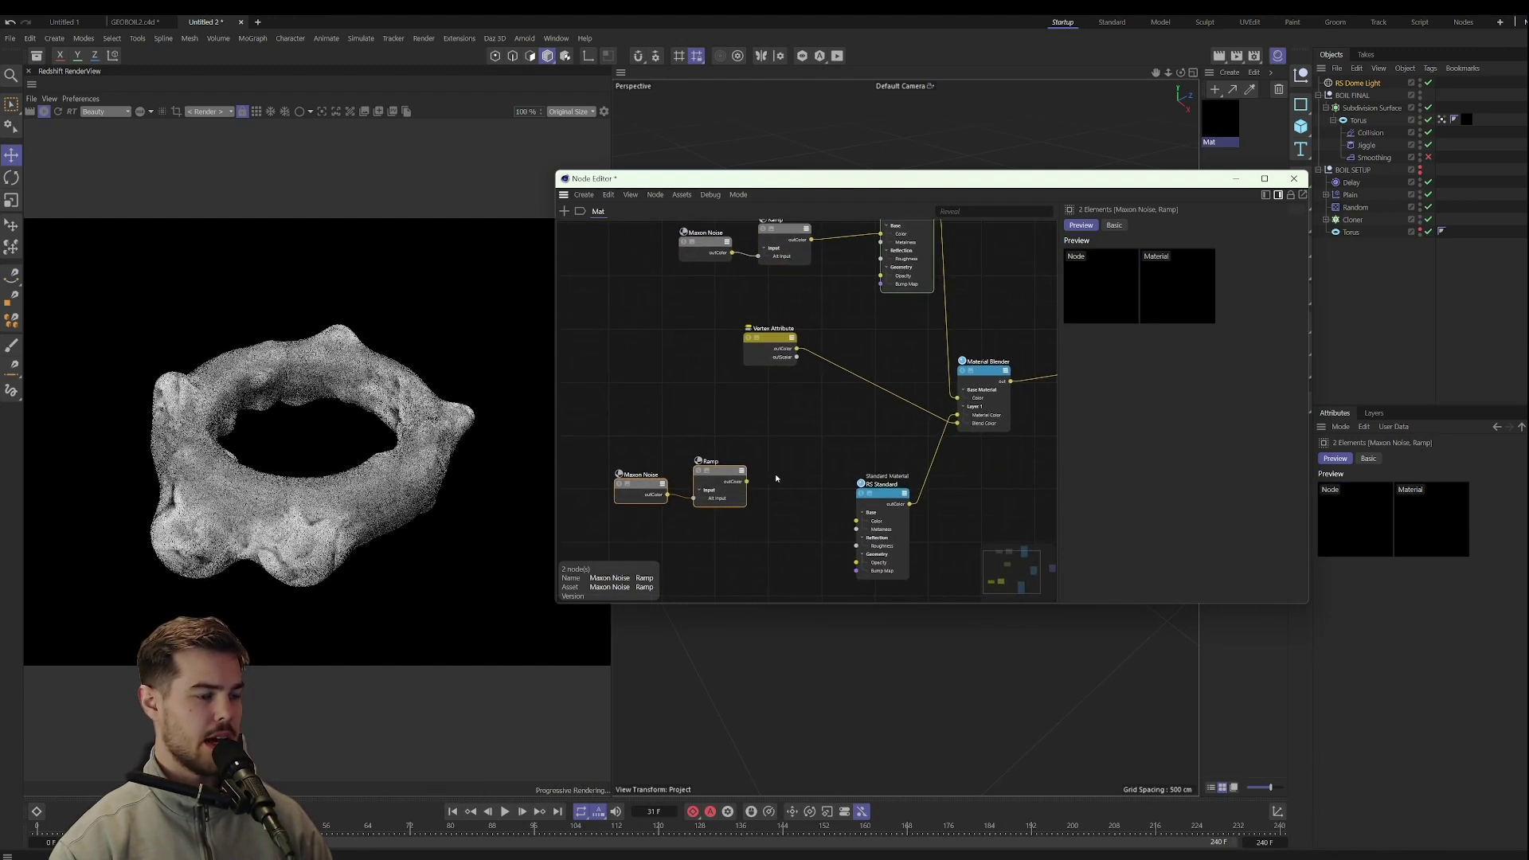
Connect the duplicated Ramp to the lower RS Standard's base Color and disconnect the original Ramp from the upper one.
{"action": "left_click", "coordinate": [722, 478]}
{"action": "left_click_drag", "start_coordinate": [746, 481], "coordinate": [857, 521]}
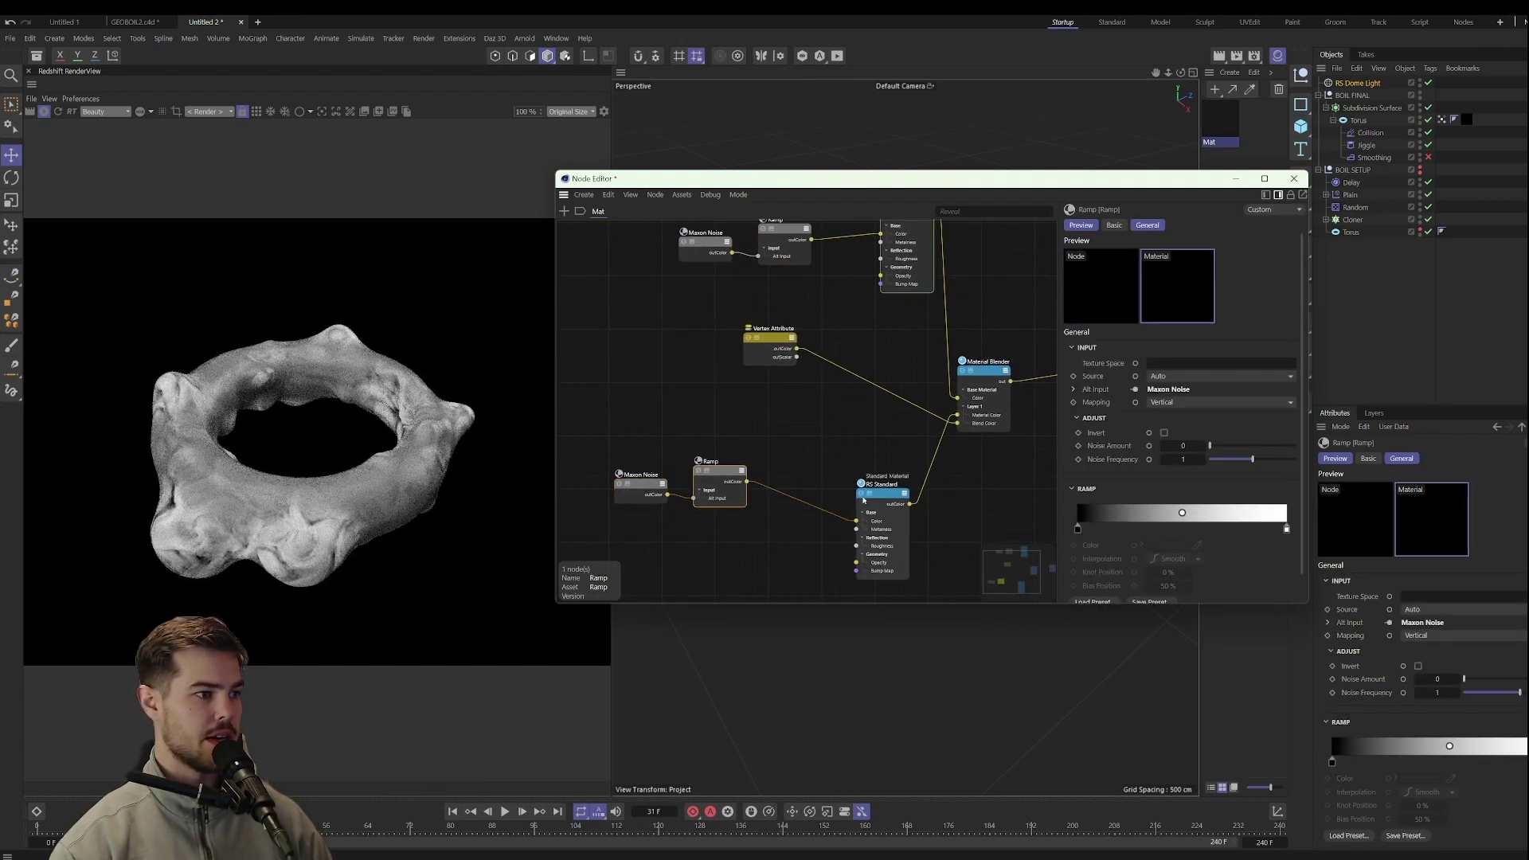
{"action": "middle_click_drag", "start_coordinate": [832, 409], "coordinate": [864, 388]}
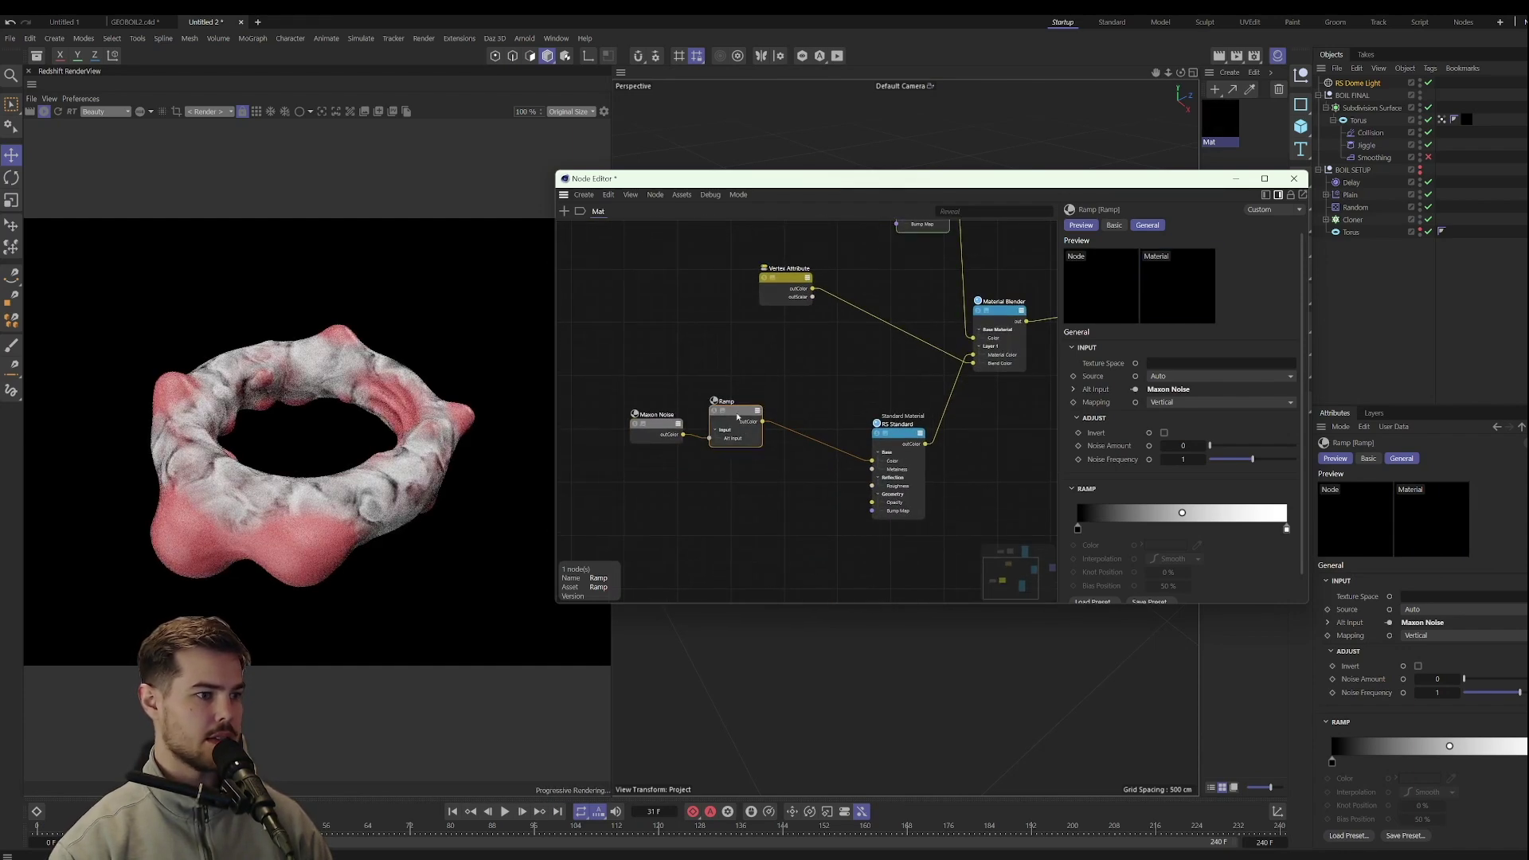
Set the duplicated Ramp's 0% knot to purple with hue 276°, saturation 65% and value 56%.
{"action": "double_click", "coordinate": [1078, 528]}
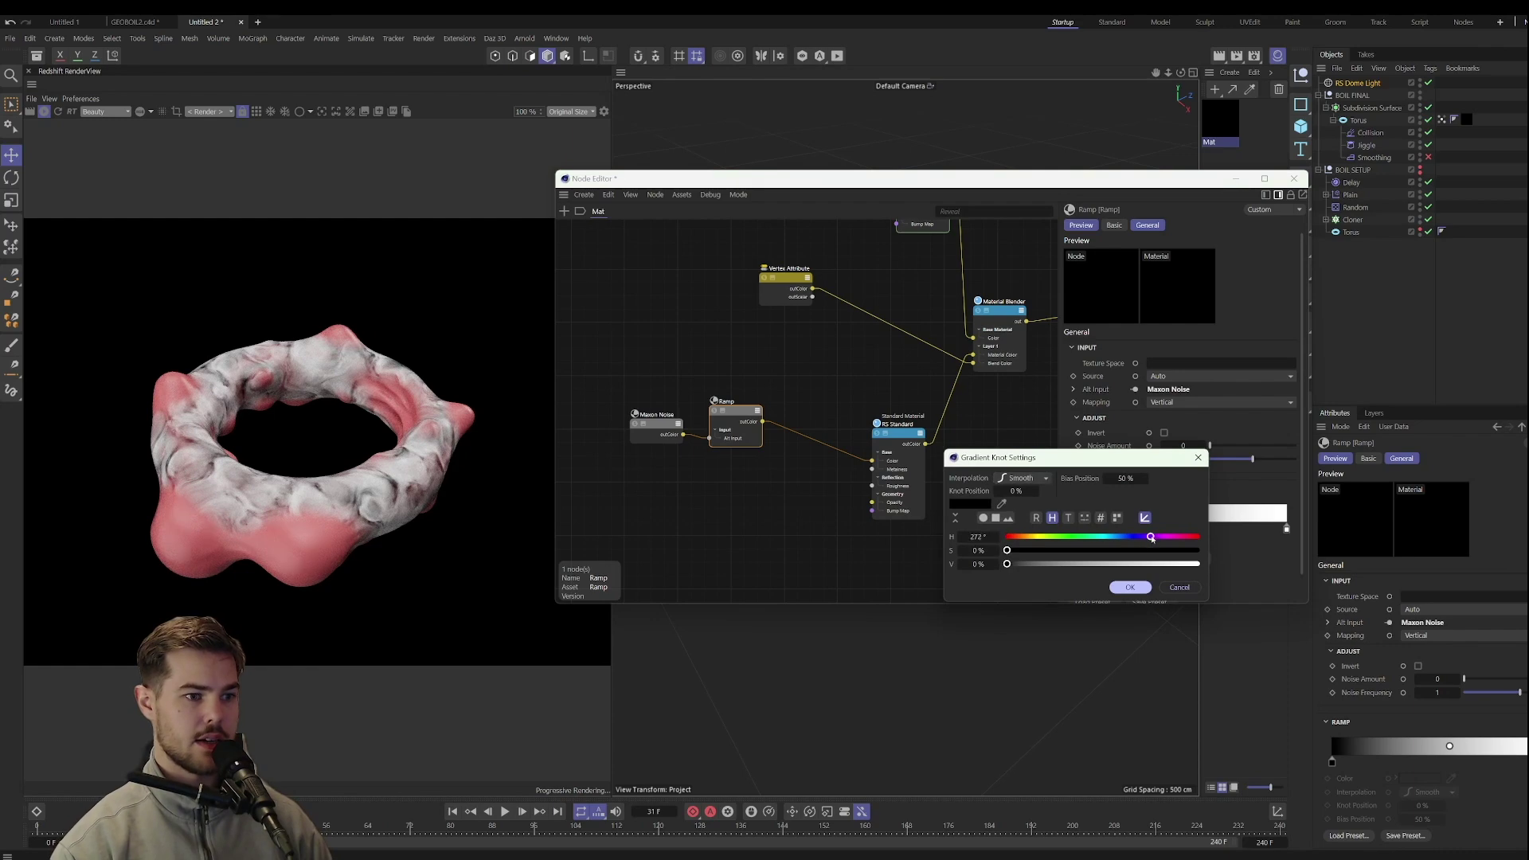
{"action": "left_click_drag", "start_coordinate": [1152, 538], "coordinate": [1154, 538]}
{"action": "left_click_drag", "start_coordinate": [1167, 550], "coordinate": [1224, 557]}
{"action": "left_click", "coordinate": [1114, 565]}
{"action": "left_click_drag", "start_coordinate": [1120, 550], "coordinate": [1153, 550]}
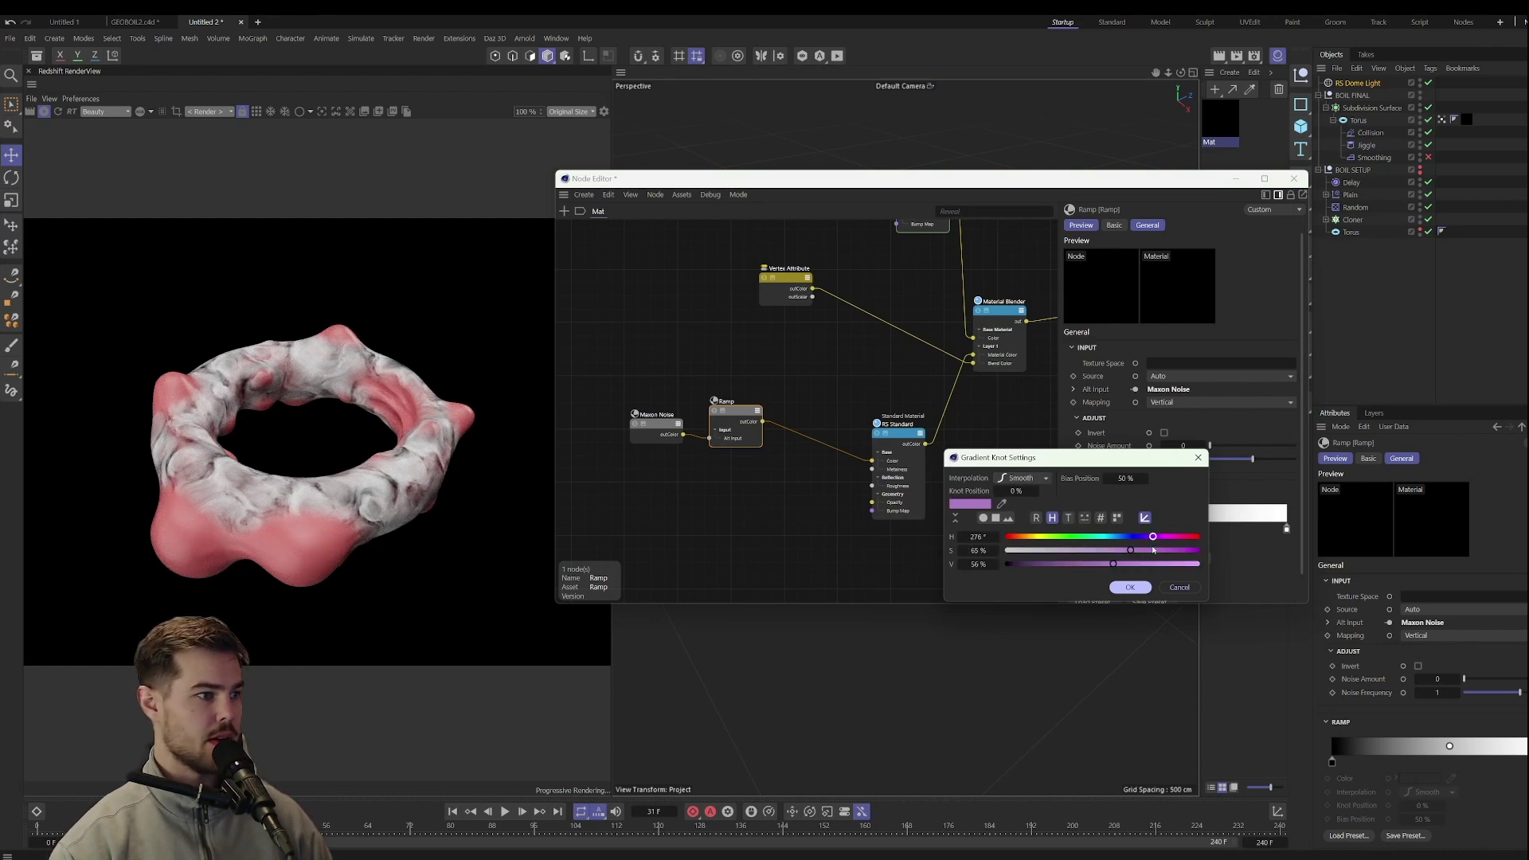
{"action": "left_click", "coordinate": [1133, 588]}
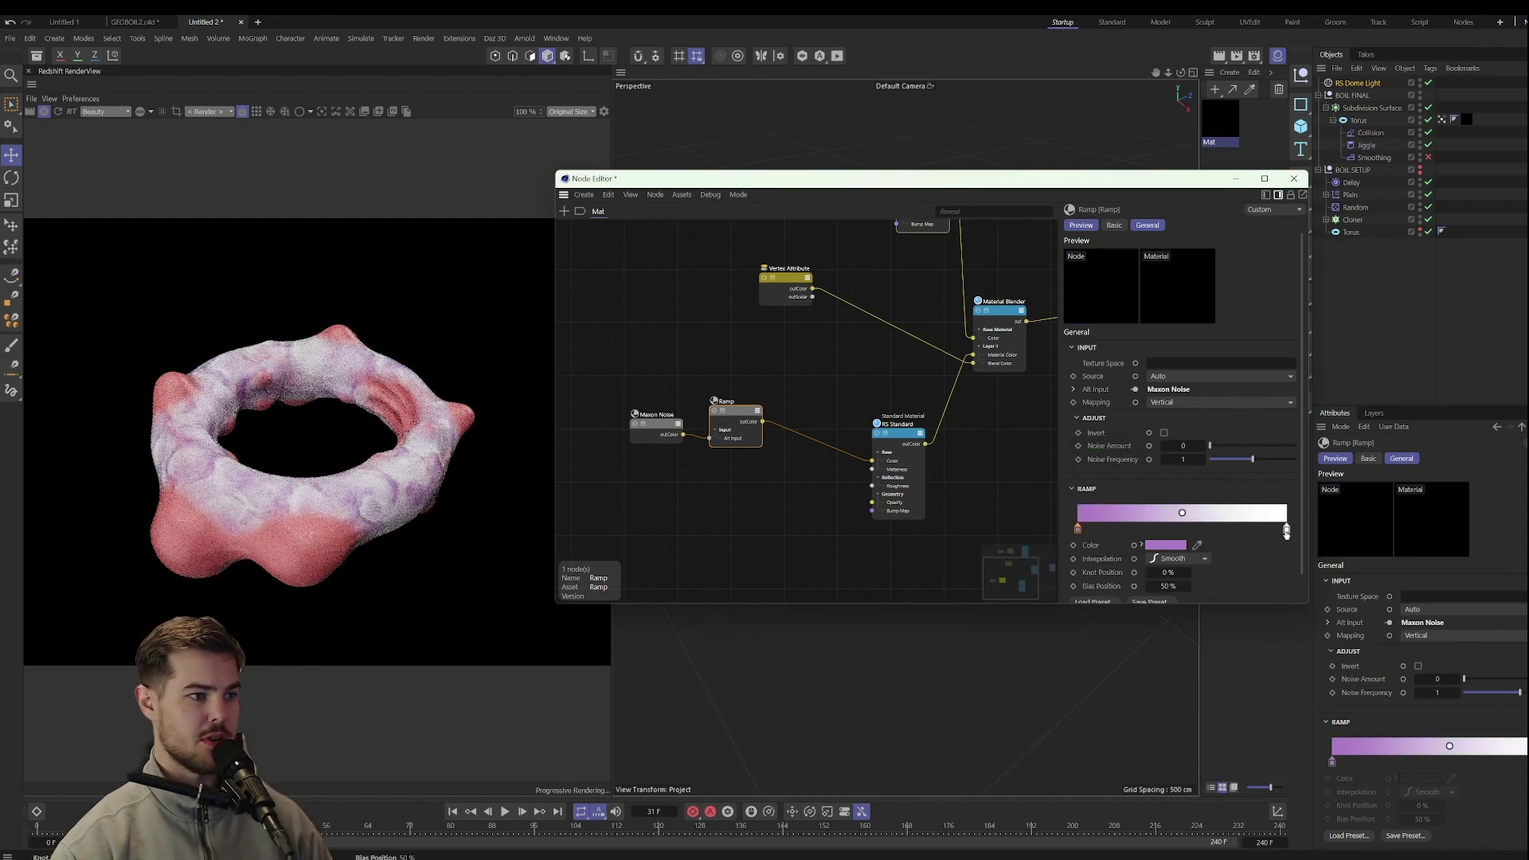
Set the duplicated Ramp's 100% knot to light blue with hue 217° and value 100%.
{"action": "double_click", "coordinate": [1287, 528]}
{"action": "left_click", "coordinate": [1330, 541]}
{"action": "left_click", "coordinate": [1364, 555]}
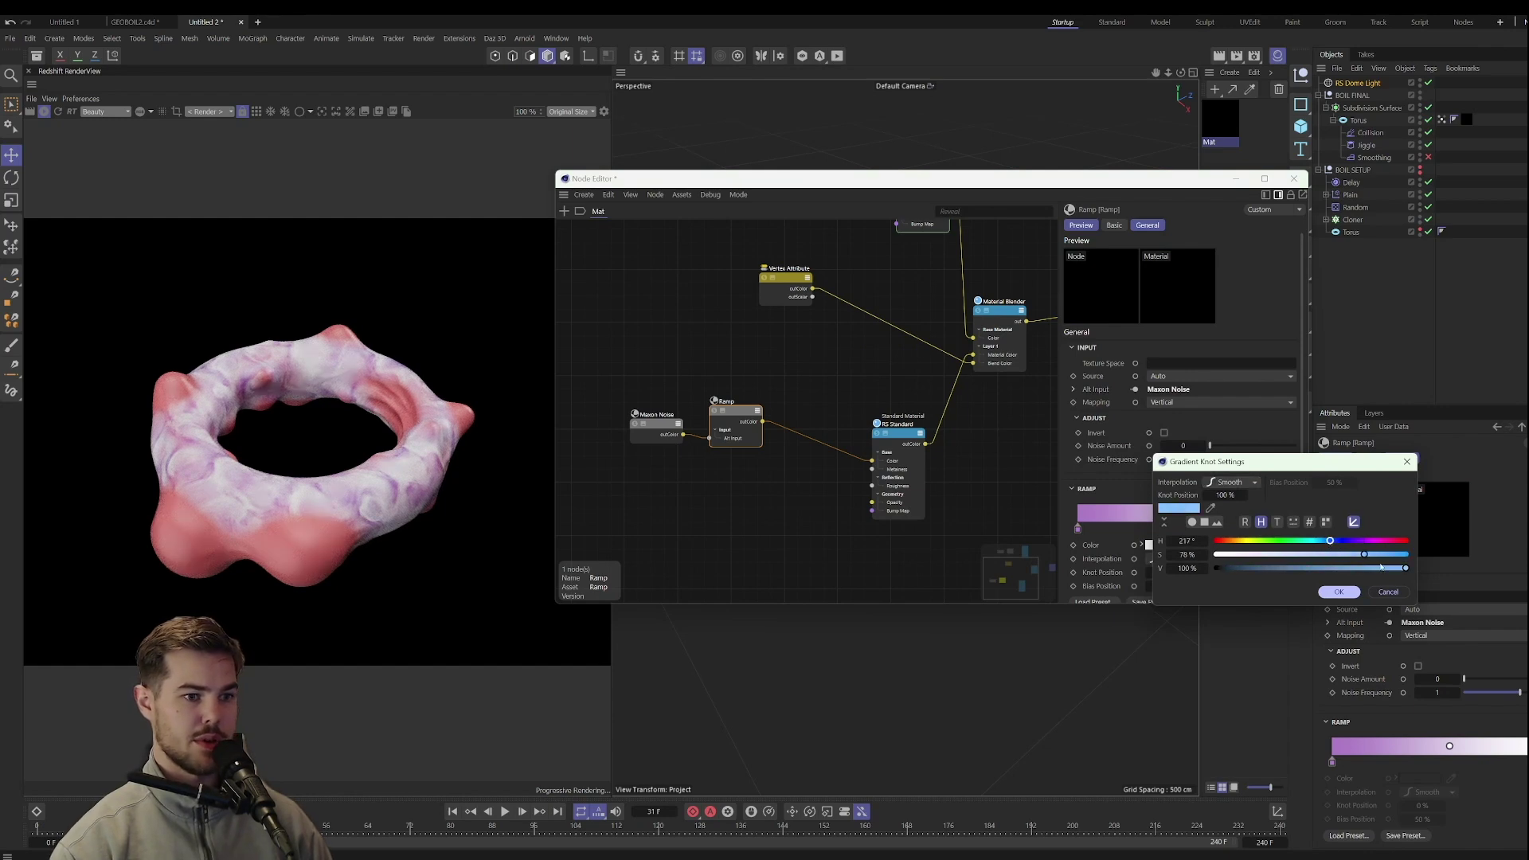
{"action": "left_click", "coordinate": [1339, 592]}
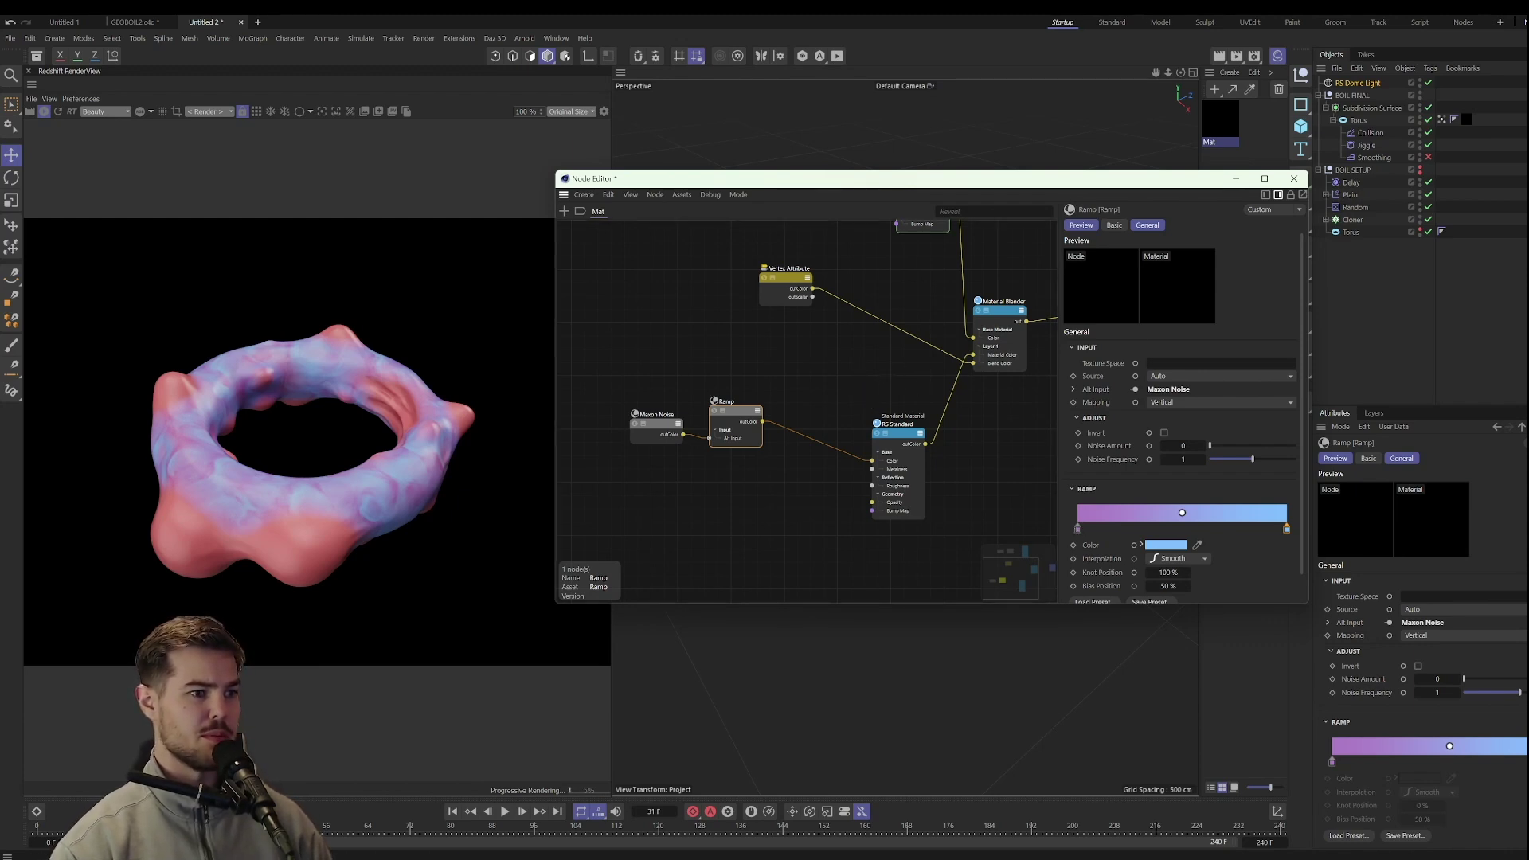
Set the upper RS Standard's transmission Weight to 1 and its reflection Roughness to 0.12.
{"action": "middle_click_drag", "start_coordinate": [861, 262], "coordinate": [832, 399]}
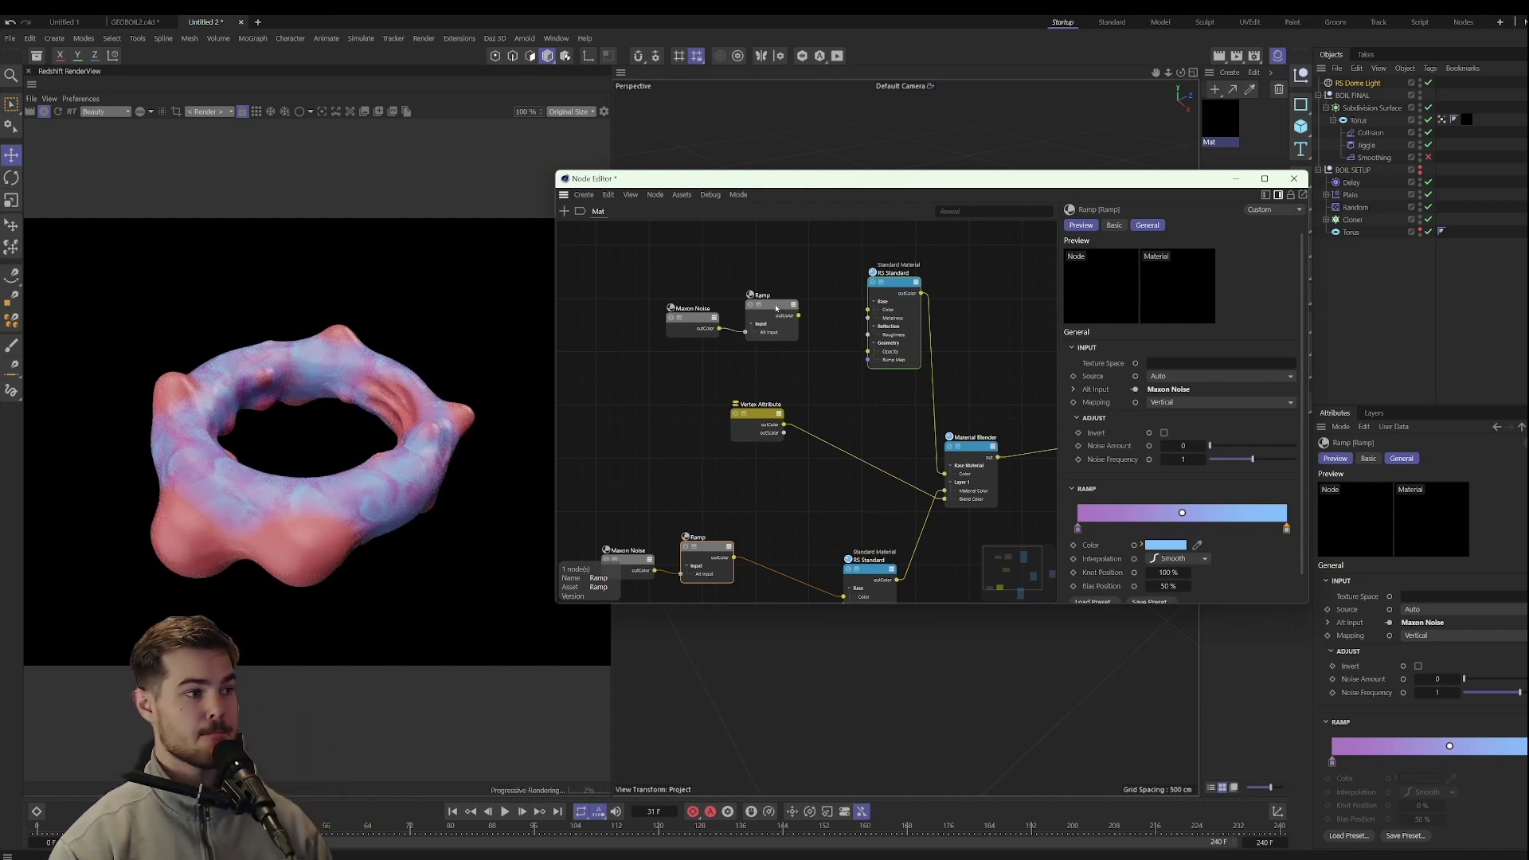
{"action": "left_click", "coordinate": [875, 288]}
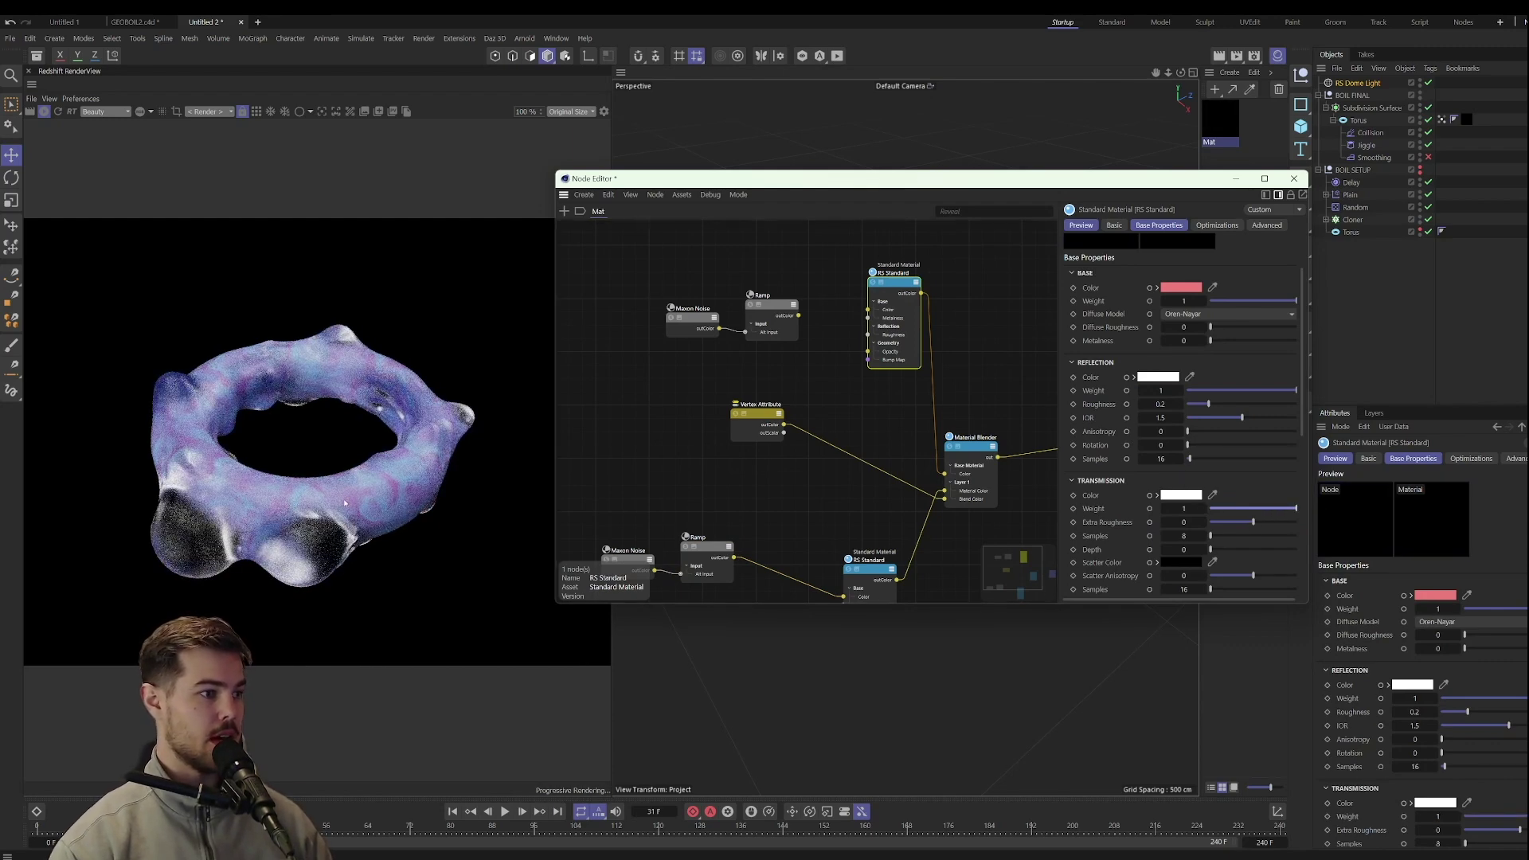
{"action": "left_click", "coordinate": [1200, 404]}
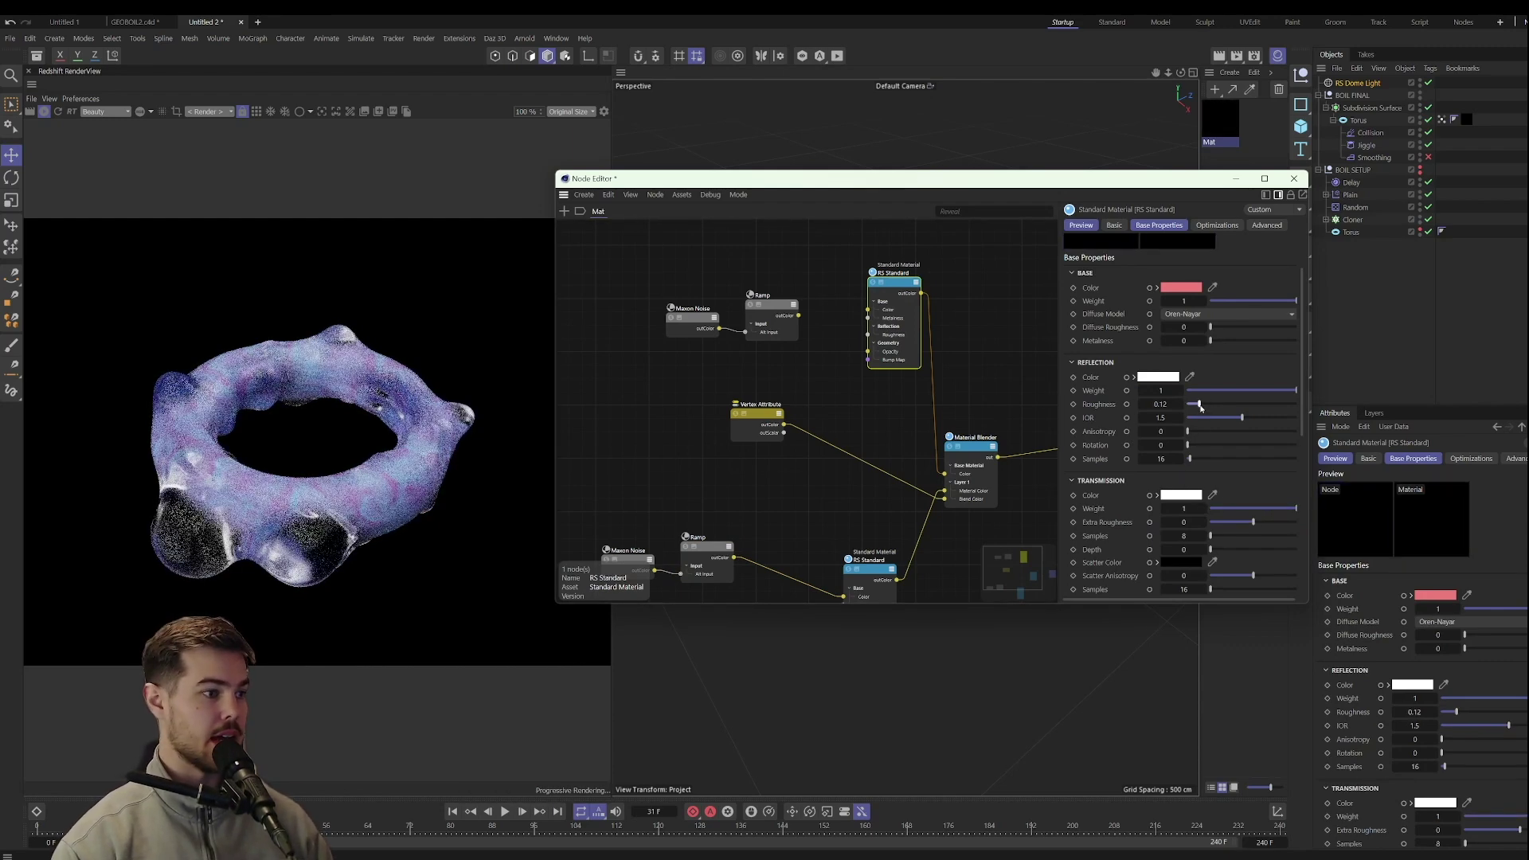
Set the upper Ramp's 0% knot to cyan with hue 182° and saturation 100%.
{"action": "left_click", "coordinate": [761, 315]}
{"action": "double_click", "coordinate": [1080, 499]}
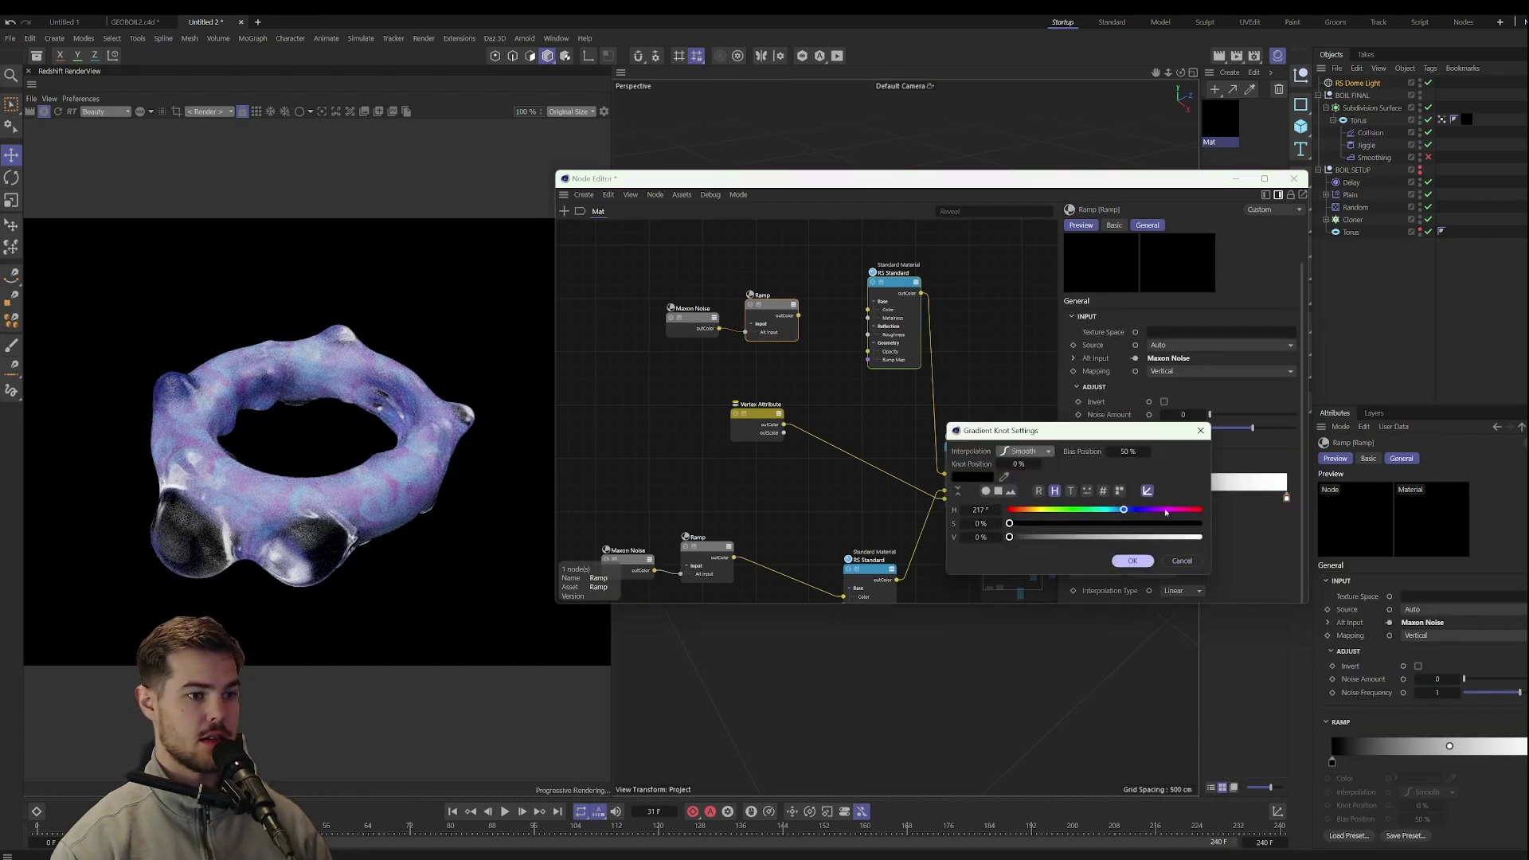
{"action": "left_click_drag", "start_coordinate": [1171, 523], "coordinate": [1202, 523]}
{"action": "left_click", "coordinate": [1160, 537]}
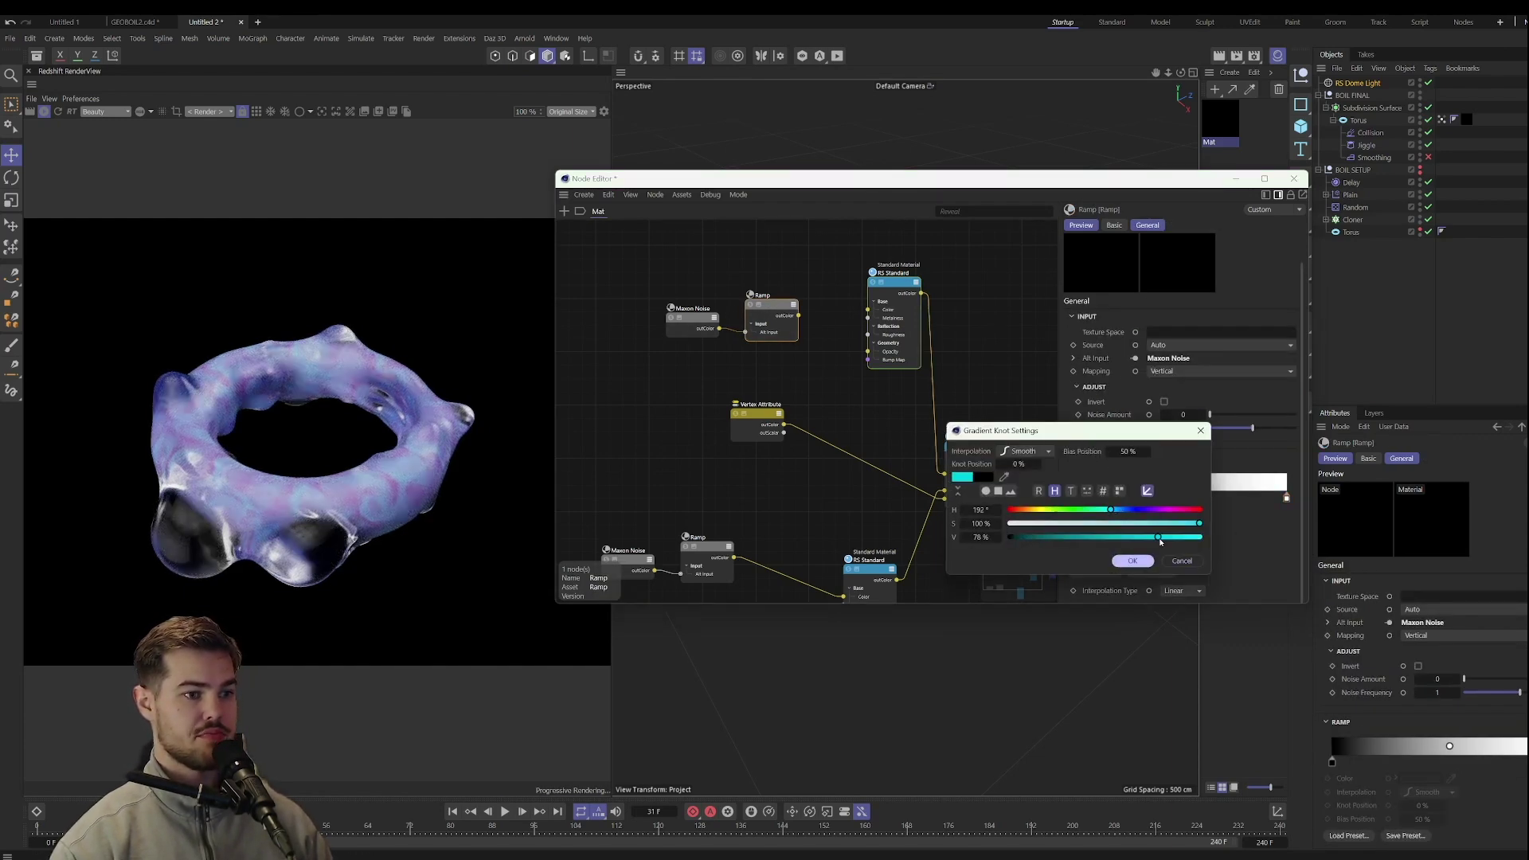
{"action": "left_click", "coordinate": [1132, 560]}
Set the upper Ramp's 100% knot to pink with RGB 255, 85, 255.
{"action": "left_click", "coordinate": [1286, 498]}
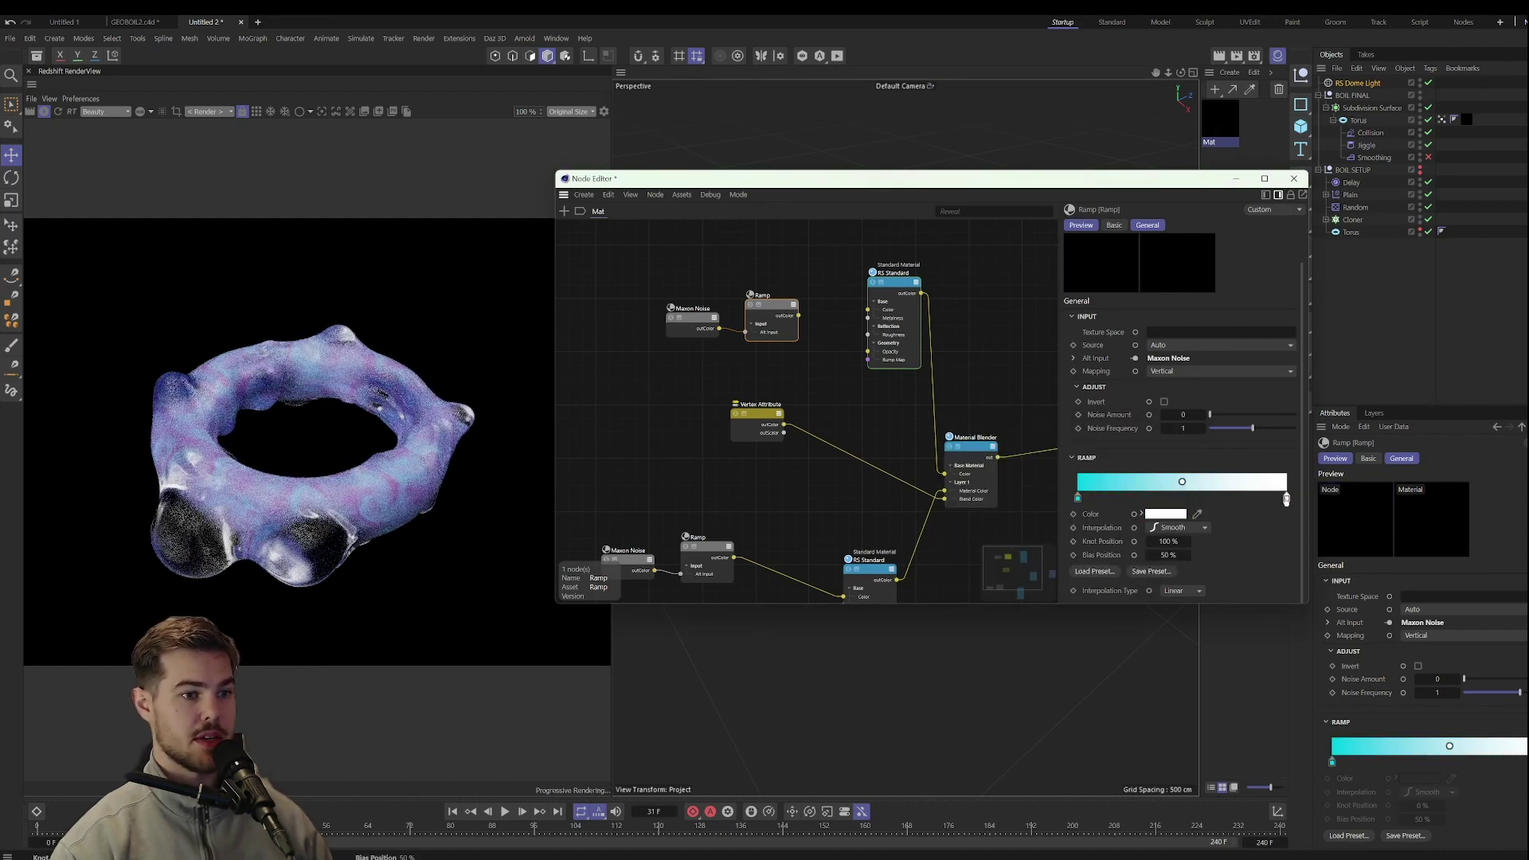
{"action": "left_click", "coordinate": [1186, 514]}
{"action": "left_click", "coordinate": [1225, 597]}
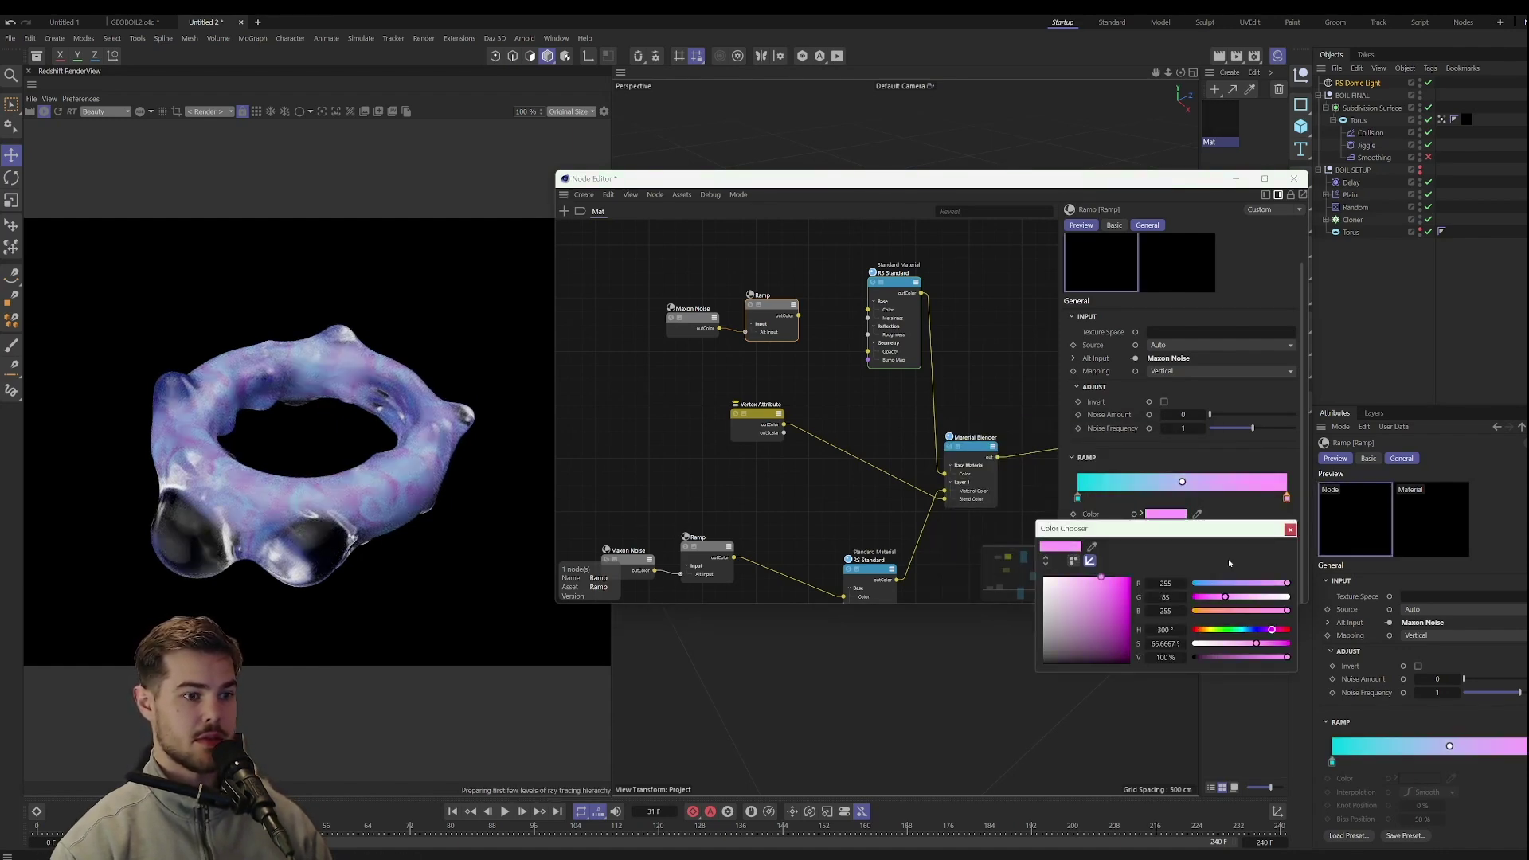
{"action": "left_click", "coordinate": [1291, 529]}
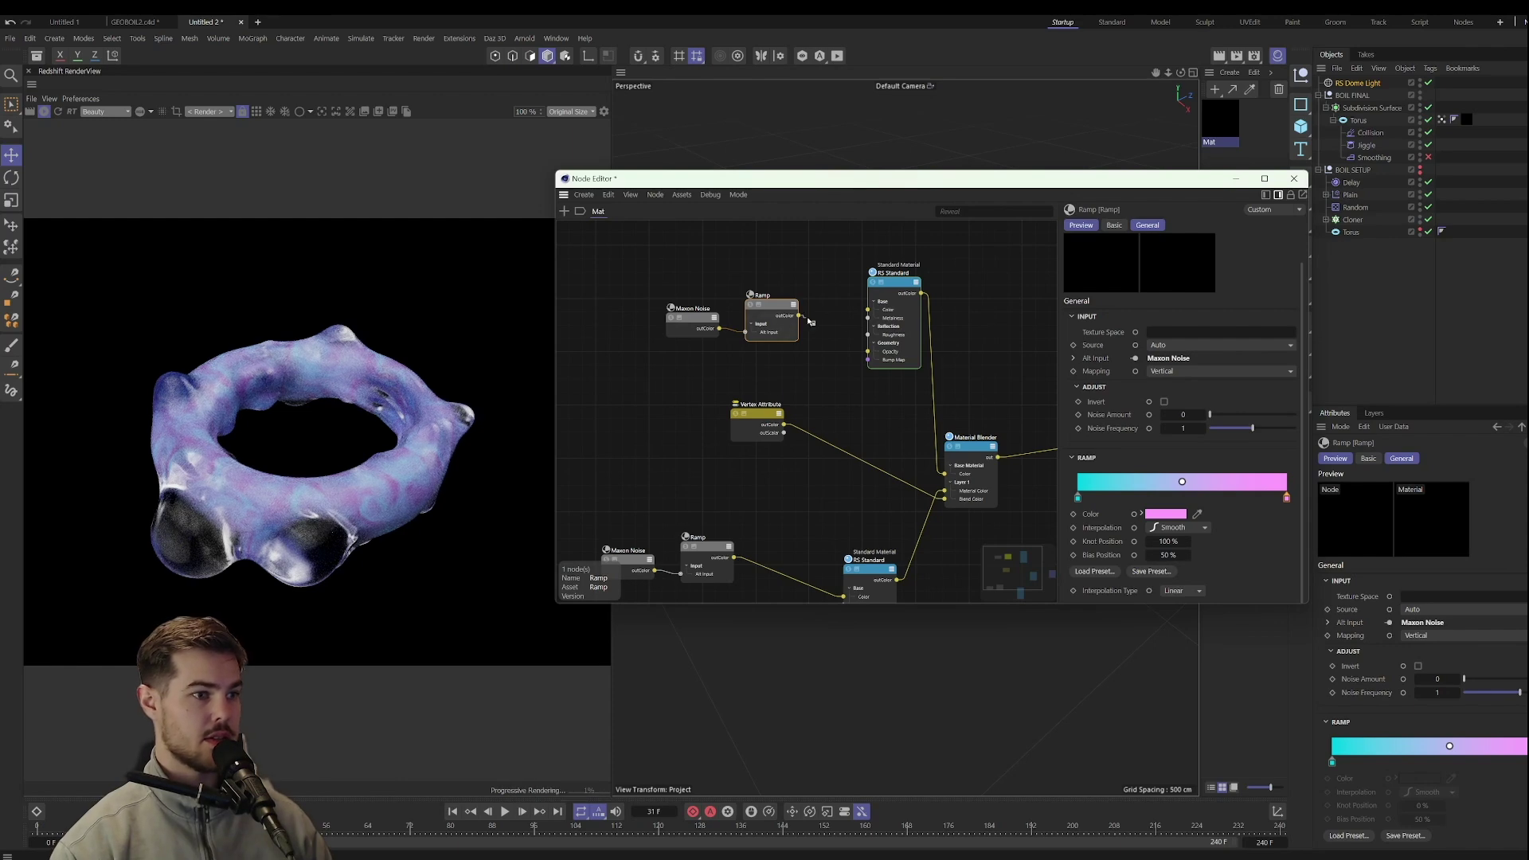
Connect the upper Ramp's output to the upper RS Standard's Reflection Color and inspect the bubbles up close in the render.
{"action": "left_click_drag", "start_coordinate": [902, 286], "coordinate": [900, 285]}
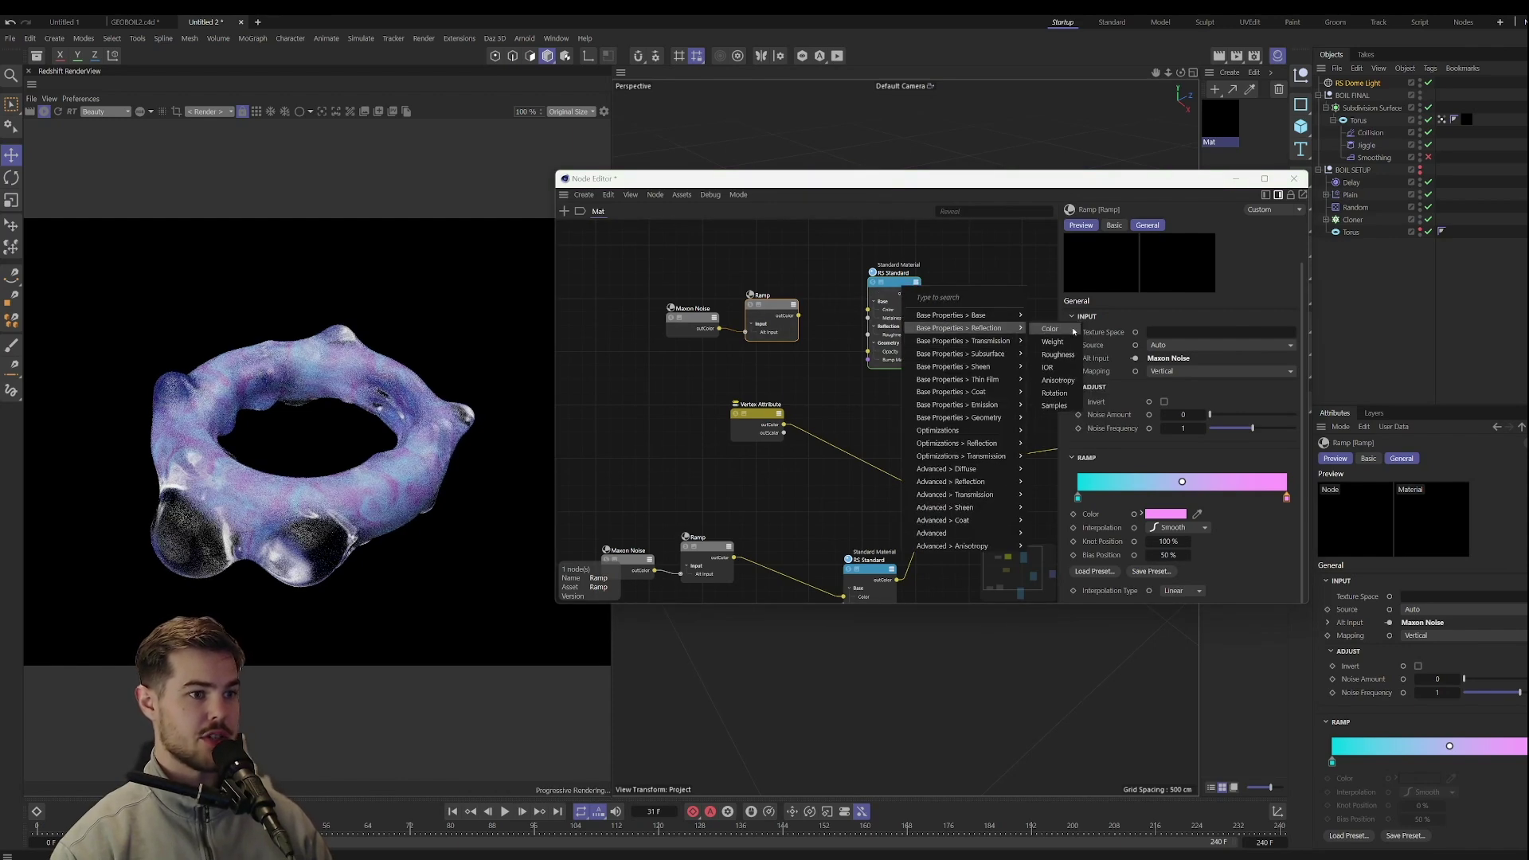
{"action": "left_click", "coordinate": [1048, 329]}
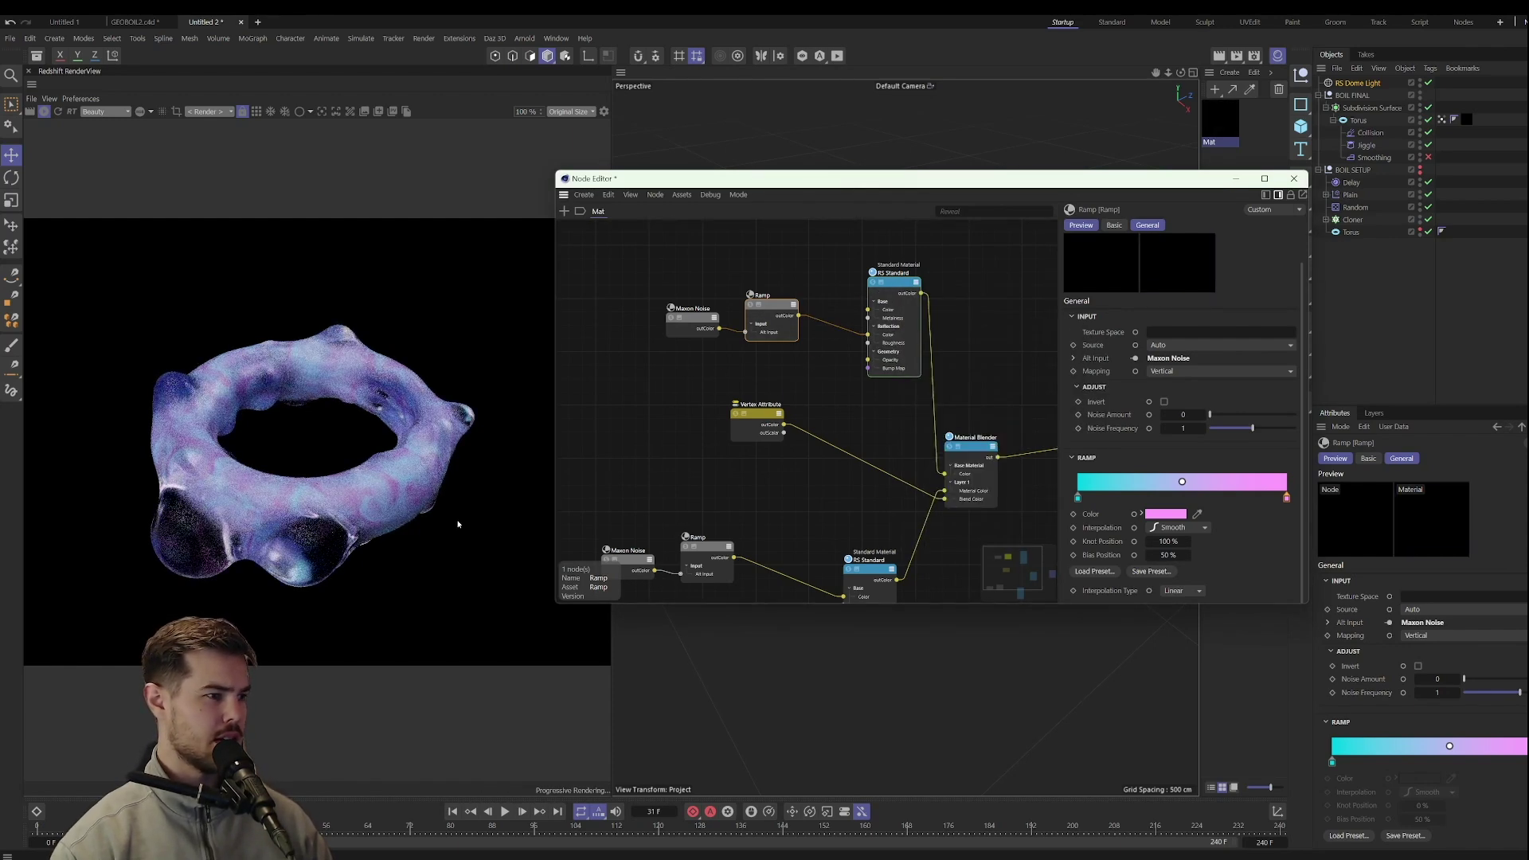
{"action": "scroll", "coordinate": [208, 534], "scroll_direction": "up", "scroll_amount": 5}
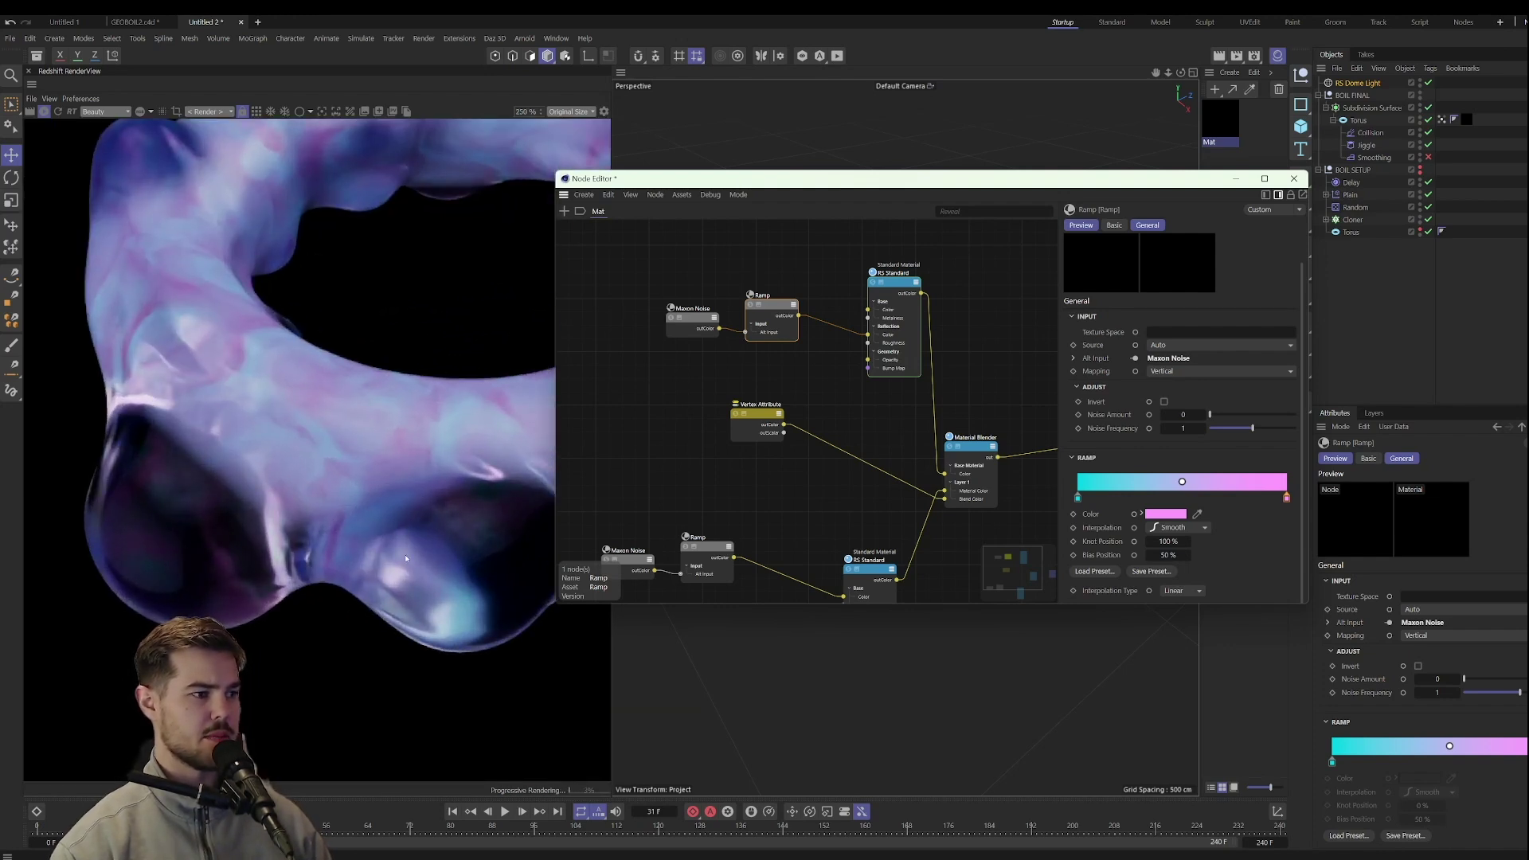
Add a new Maxon Noise node below the lower Ramp's noise and set its Type to Displaced voronoi.
{"action": "scroll", "coordinate": [405, 558], "scroll_direction": "down", "scroll_amount": 4}
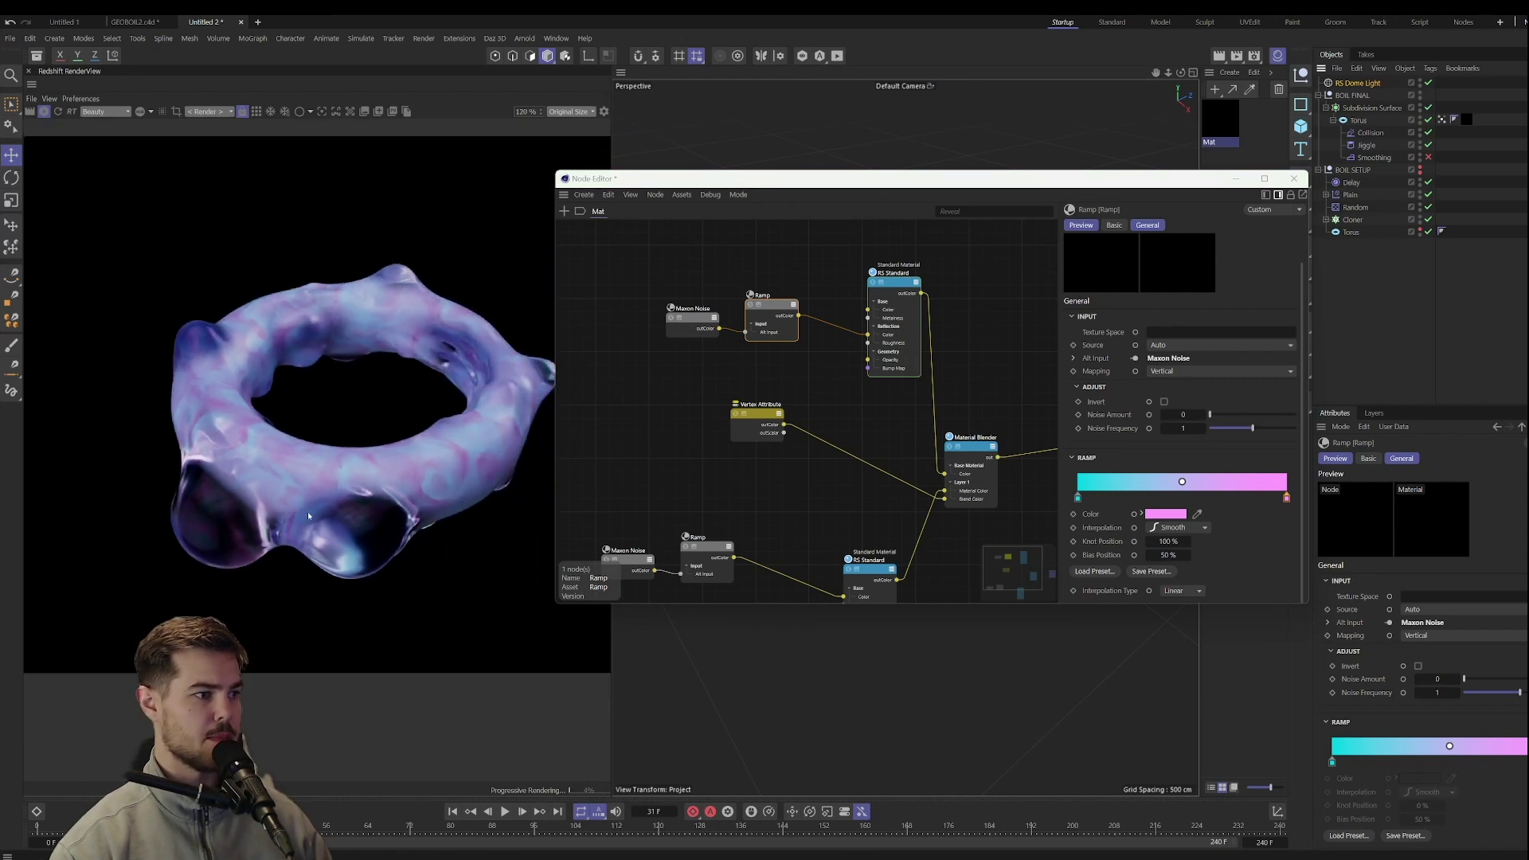
{"action": "scroll", "coordinate": [275, 500], "scroll_direction": "down", "scroll_amount": 3}
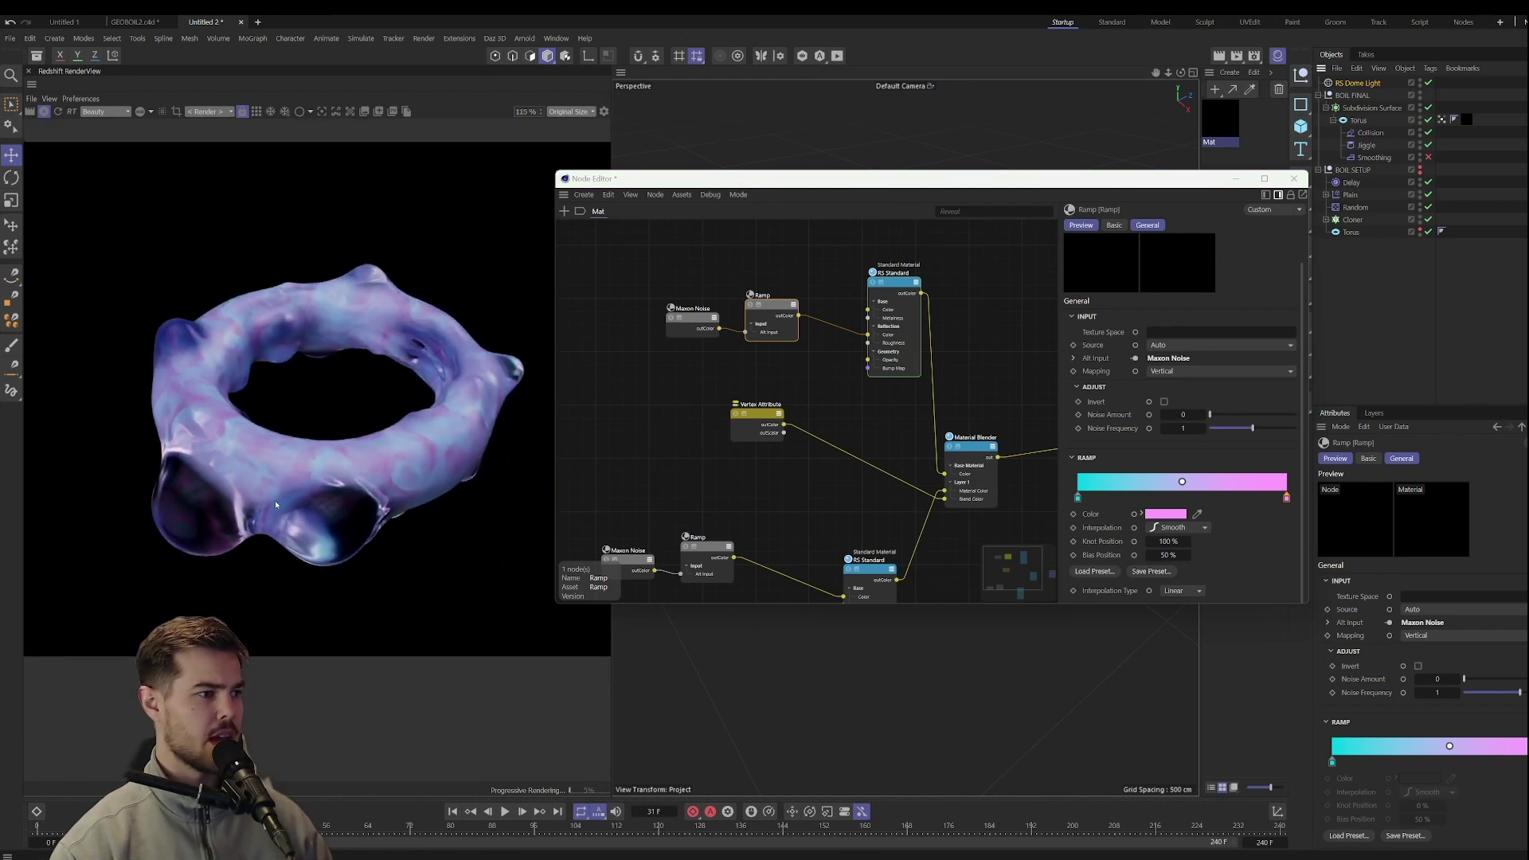
{"action": "middle_click_drag", "start_coordinate": [708, 522], "coordinate": [767, 421]}
{"action": "middle_click_drag", "start_coordinate": [750, 555], "coordinate": [759, 526]}
{"action": "double_click", "coordinate": [723, 521]}
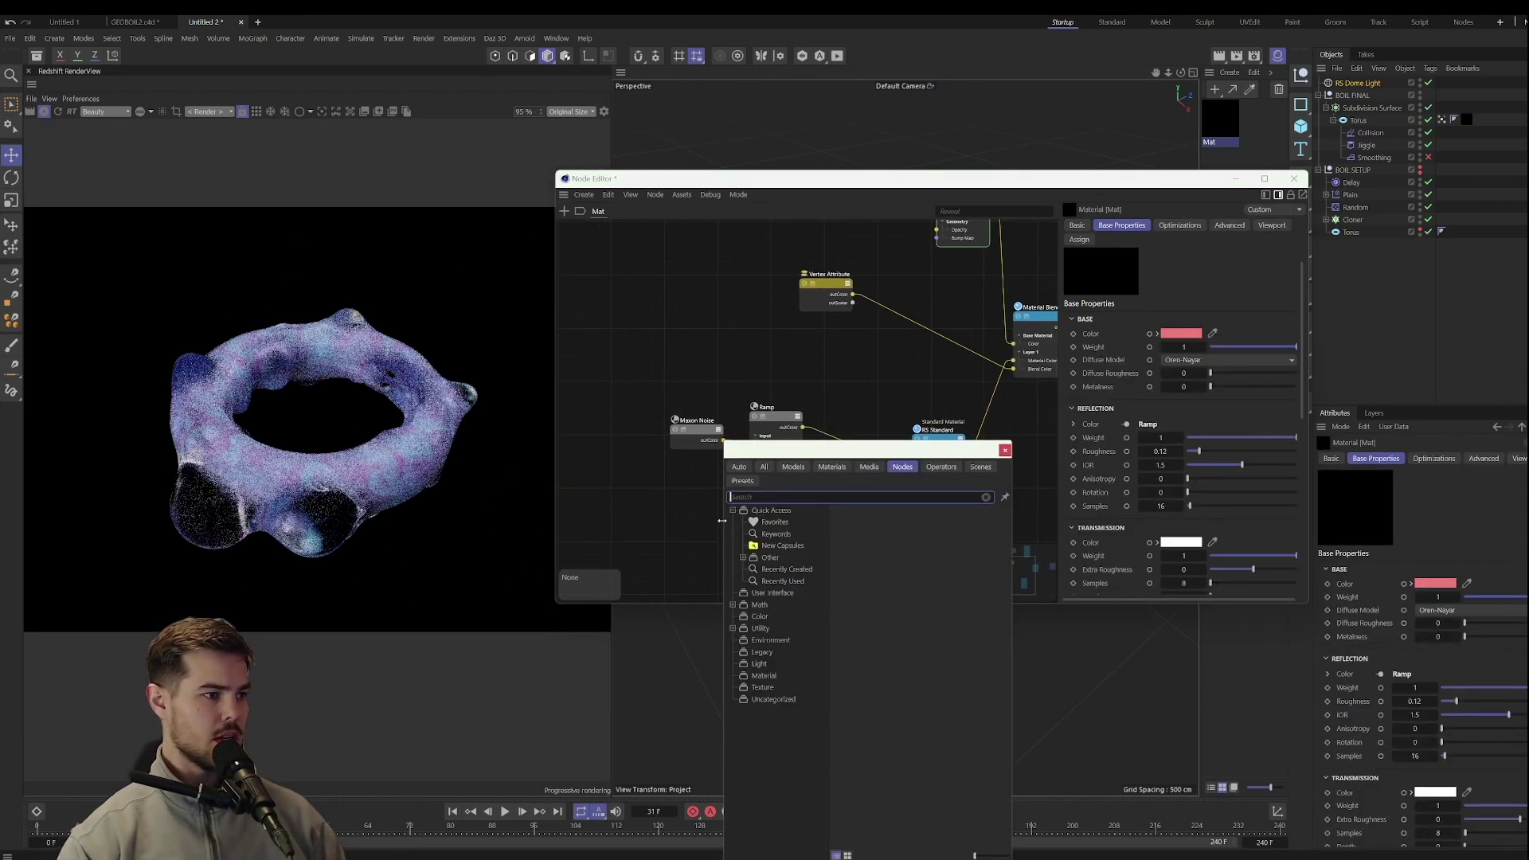
{"action": "type", "text": "maxon"}
{"action": "key", "text": "Down"}
{"action": "key", "text": "Return"}
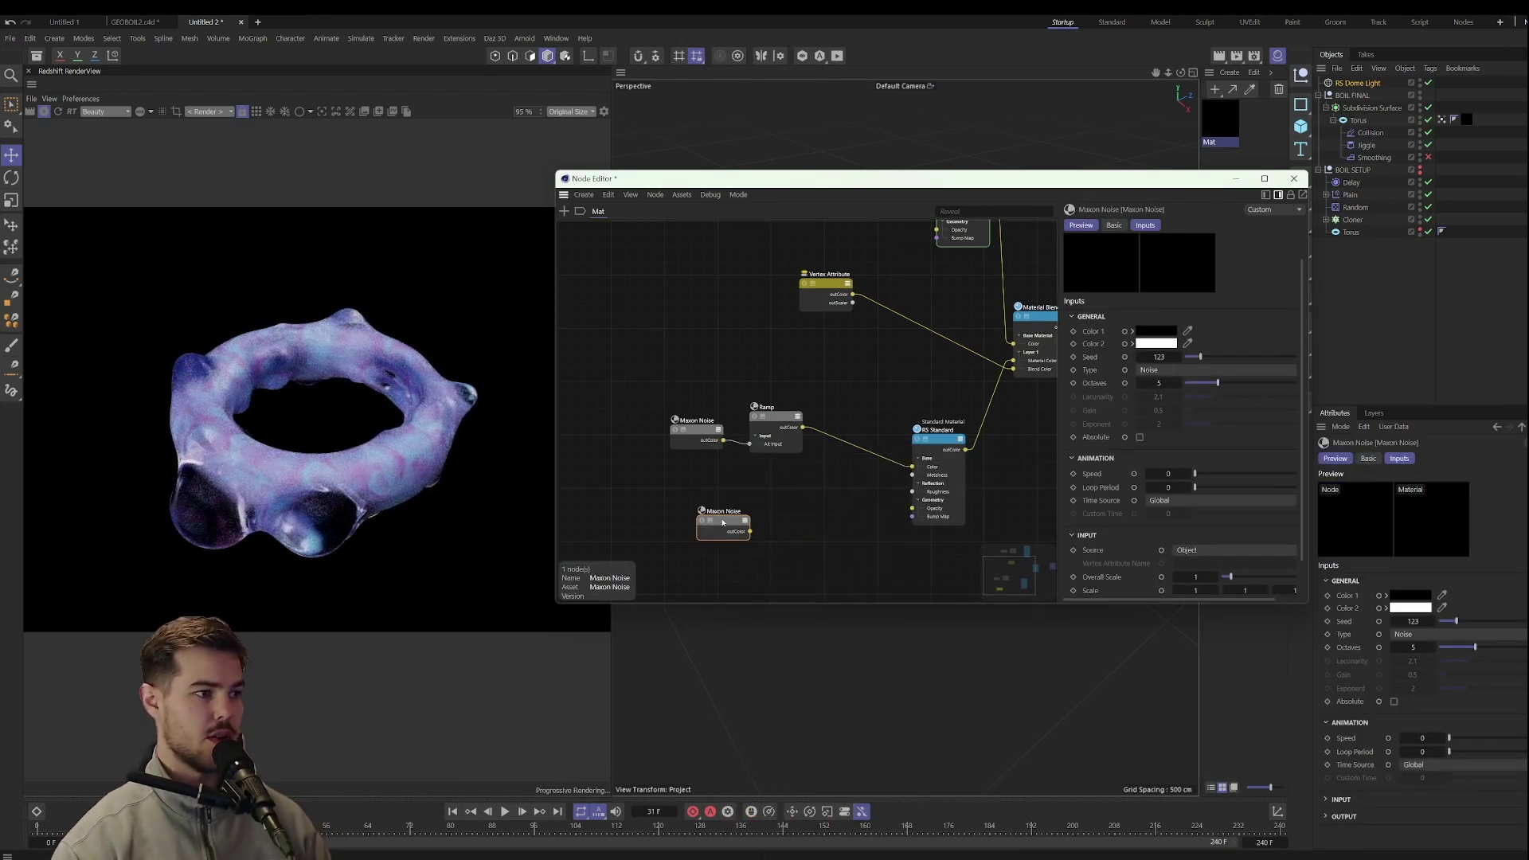
{"action": "left_click", "coordinate": [1157, 370]}
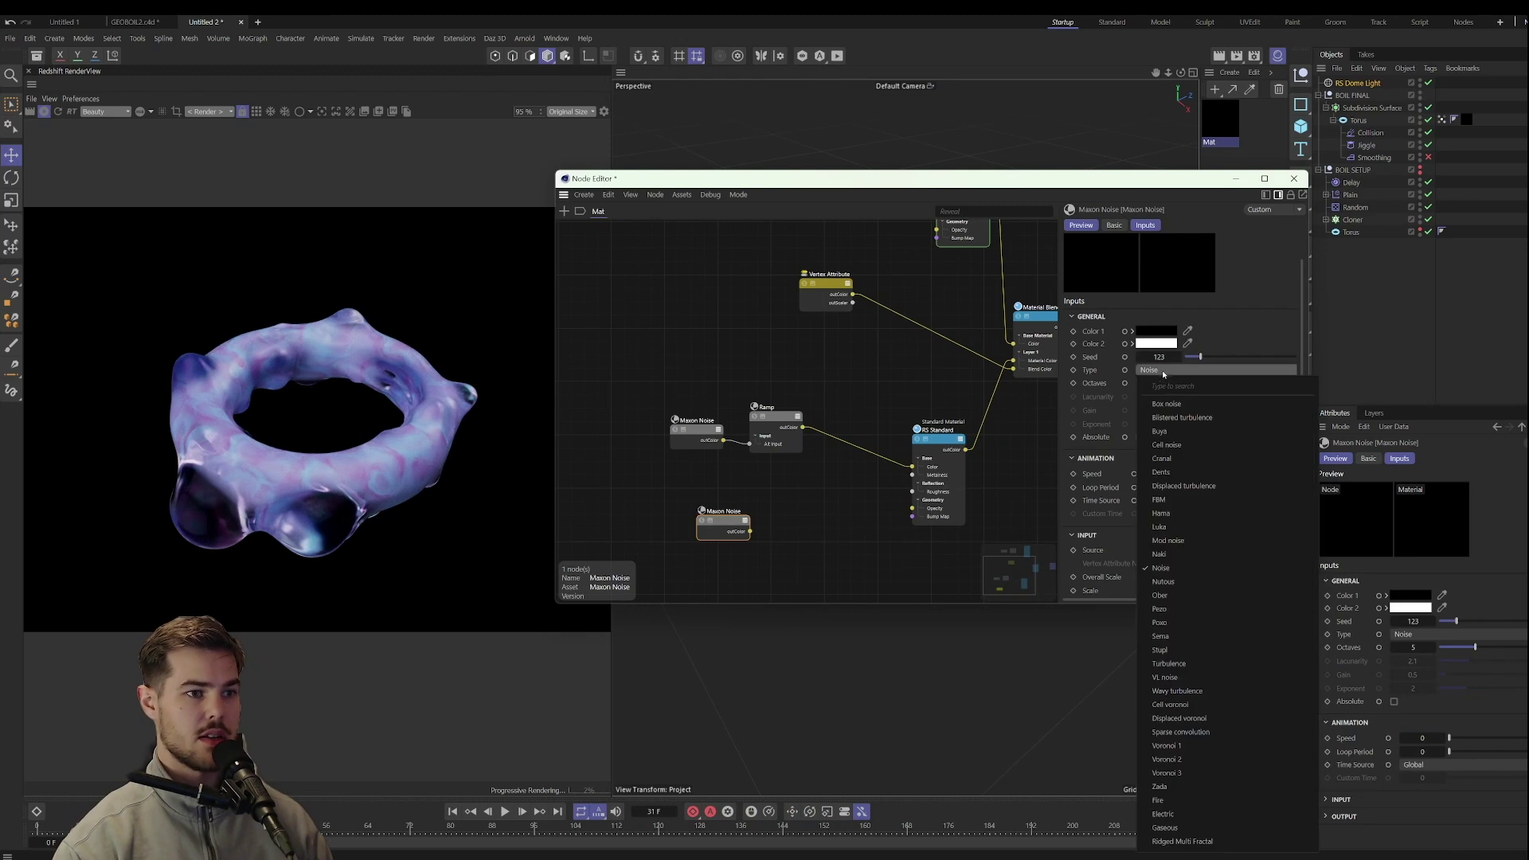
{"action": "left_click", "coordinate": [1205, 719]}
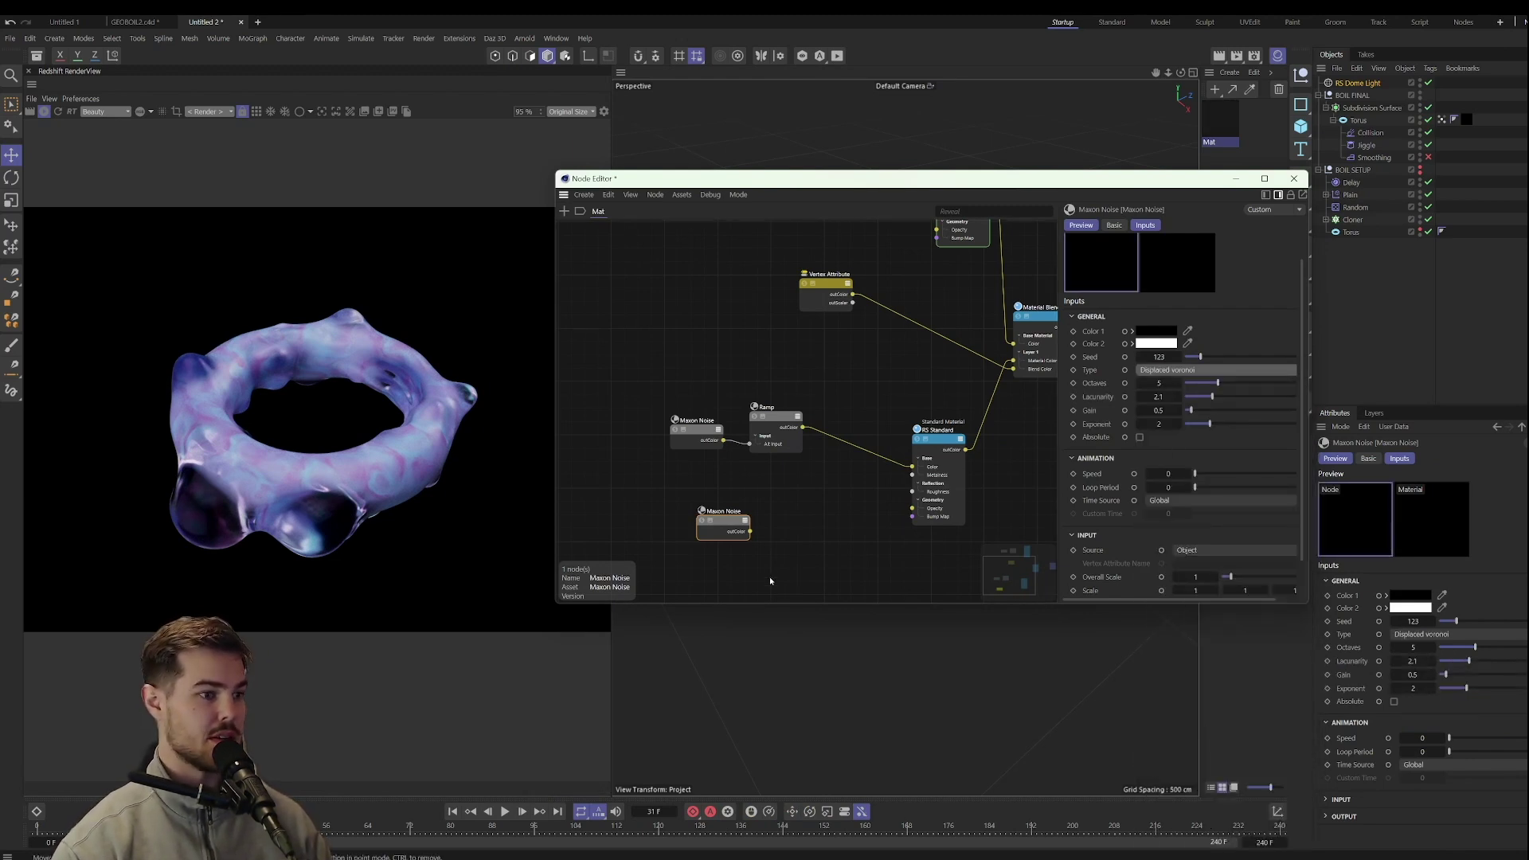
Add a Bump Map node fed by the Displaced voronoi noise and connect it to the lower RS Standard's Bump Map input.
{"action": "double_click", "coordinate": [807, 525]}
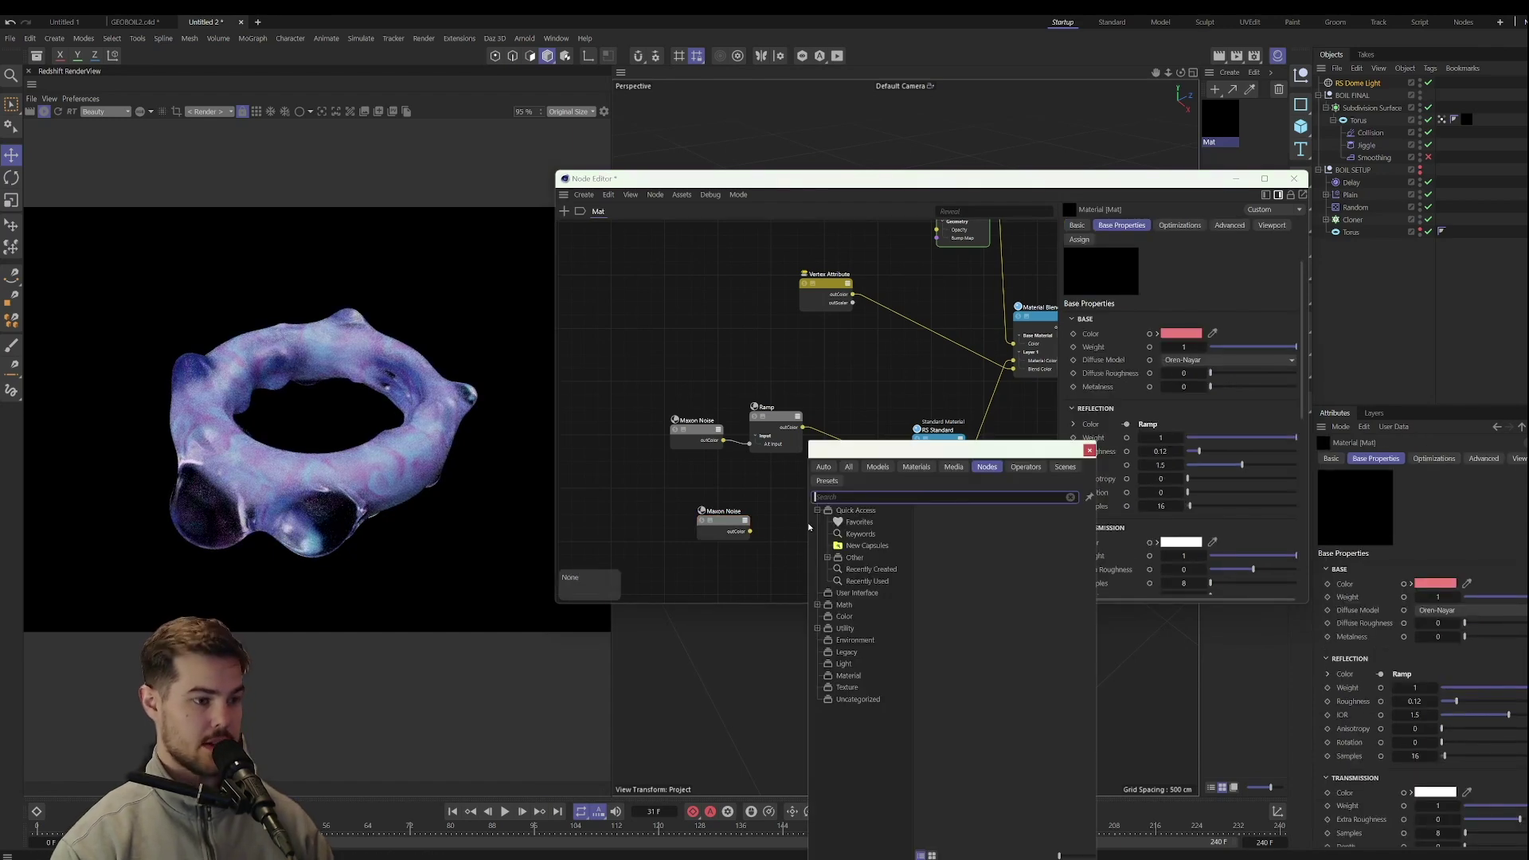
{"action": "type", "text": "bump"}
{"action": "left_click", "coordinate": [857, 529]}
{"action": "left_click_drag", "start_coordinate": [750, 532], "coordinate": [912, 517]}
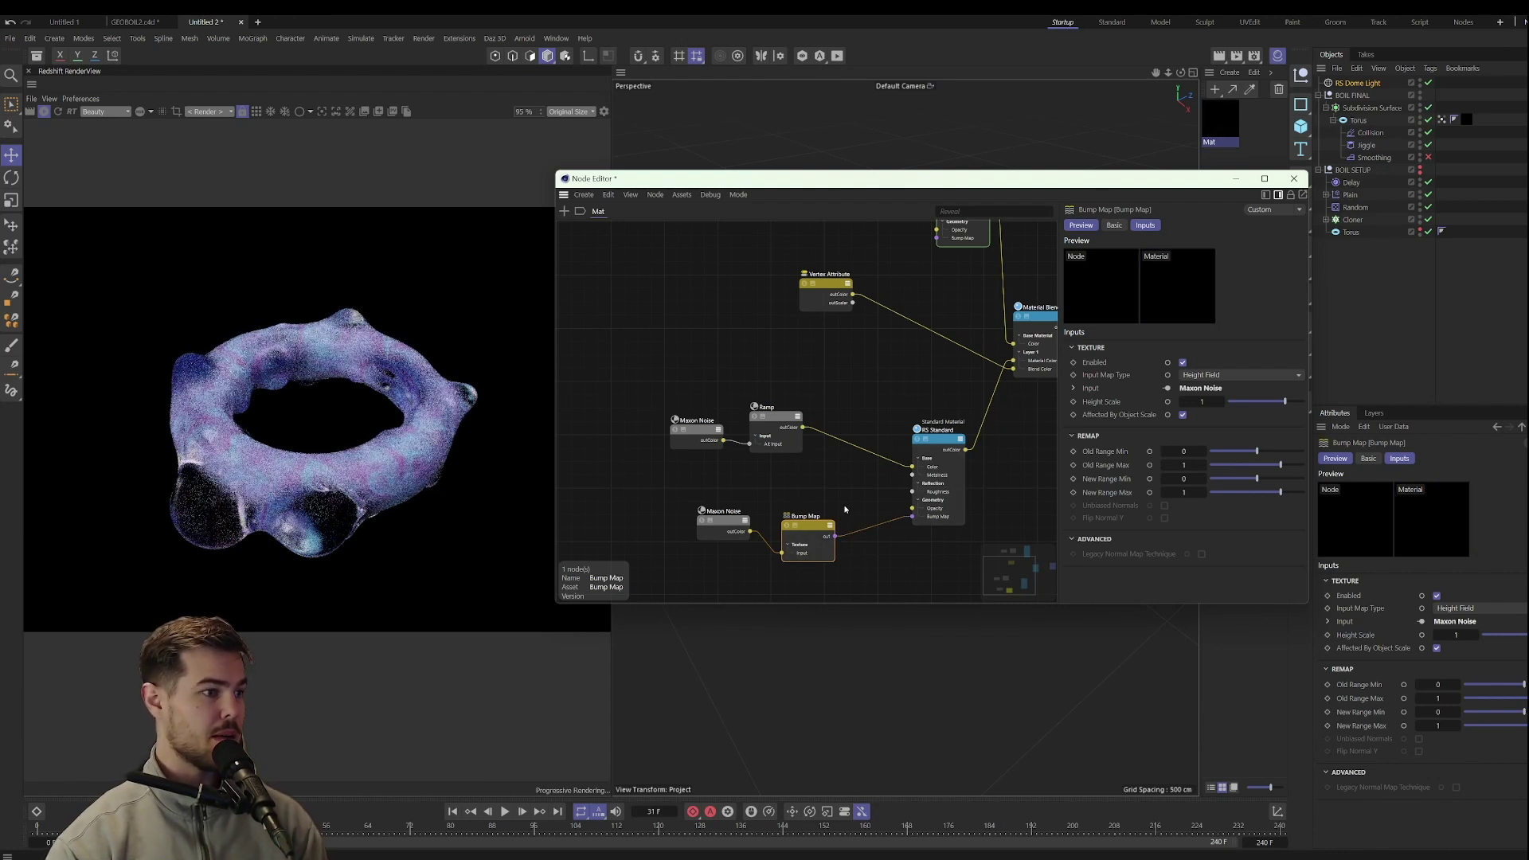
Preview the Displaced voronoi noise on its own across the torus, then restore and refresh the full material render.
{"action": "scroll", "coordinate": [386, 462], "scroll_direction": "up", "scroll_amount": 5}
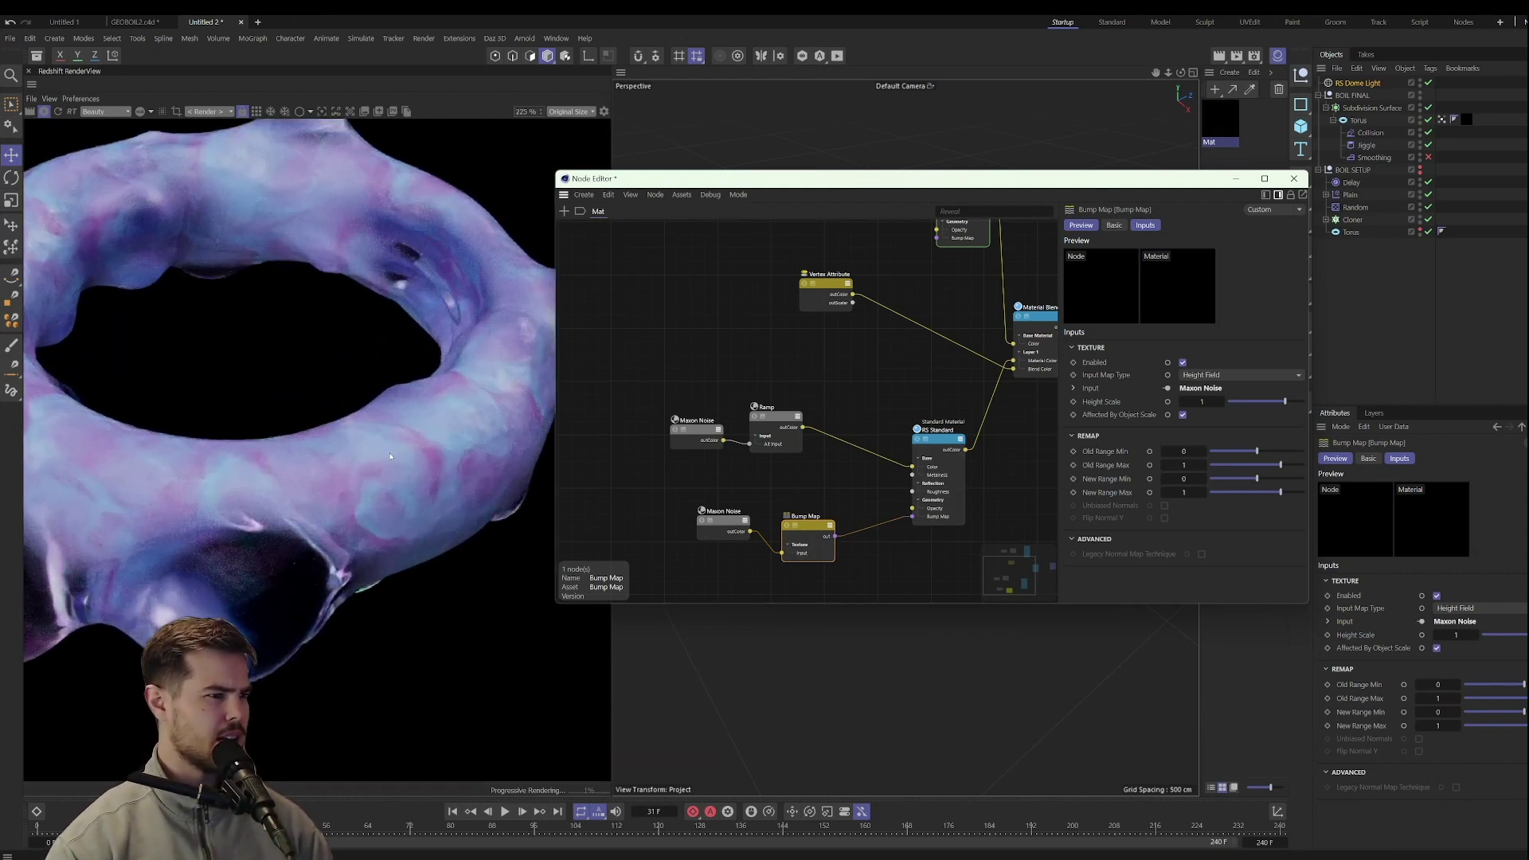
{"action": "left_click", "coordinate": [702, 522]}
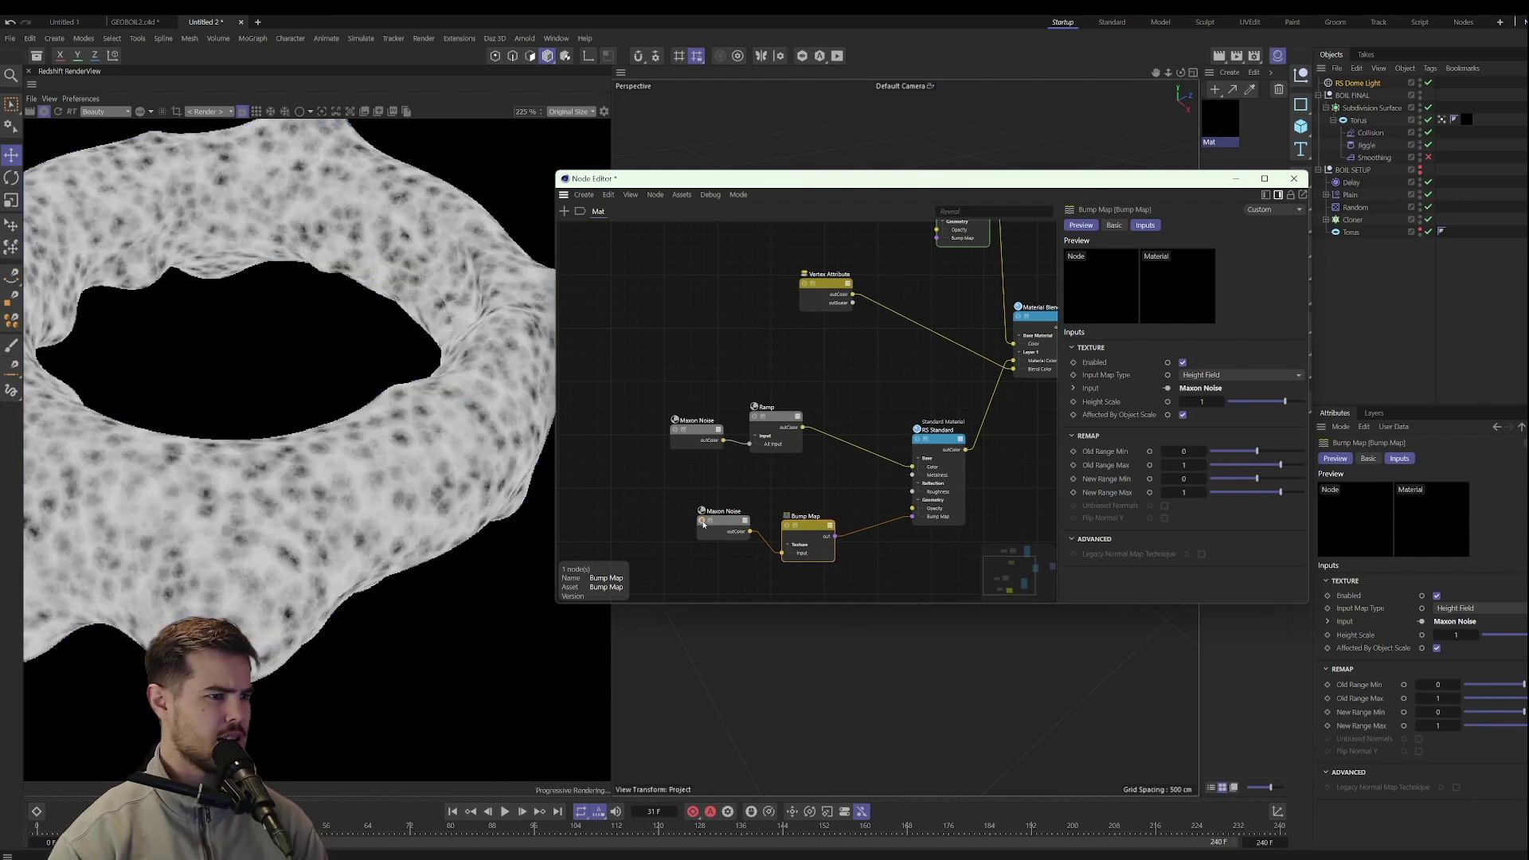
{"action": "scroll", "coordinate": [263, 462], "scroll_direction": "down", "scroll_amount": 3}
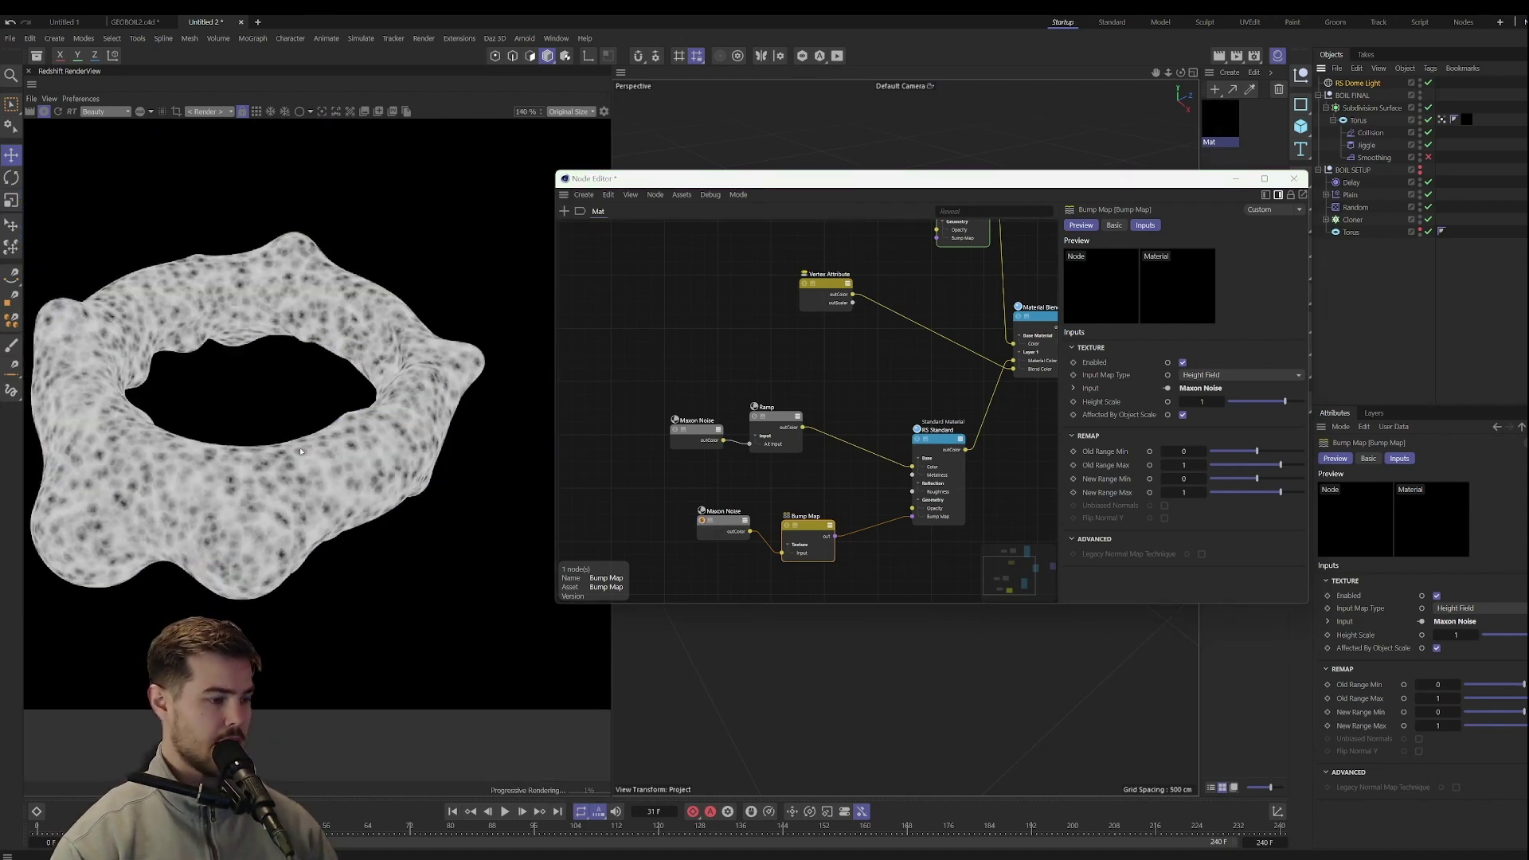
{"action": "left_click_drag", "start_coordinate": [347, 452], "coordinate": [382, 448]}
{"action": "left_click", "coordinate": [702, 523]}
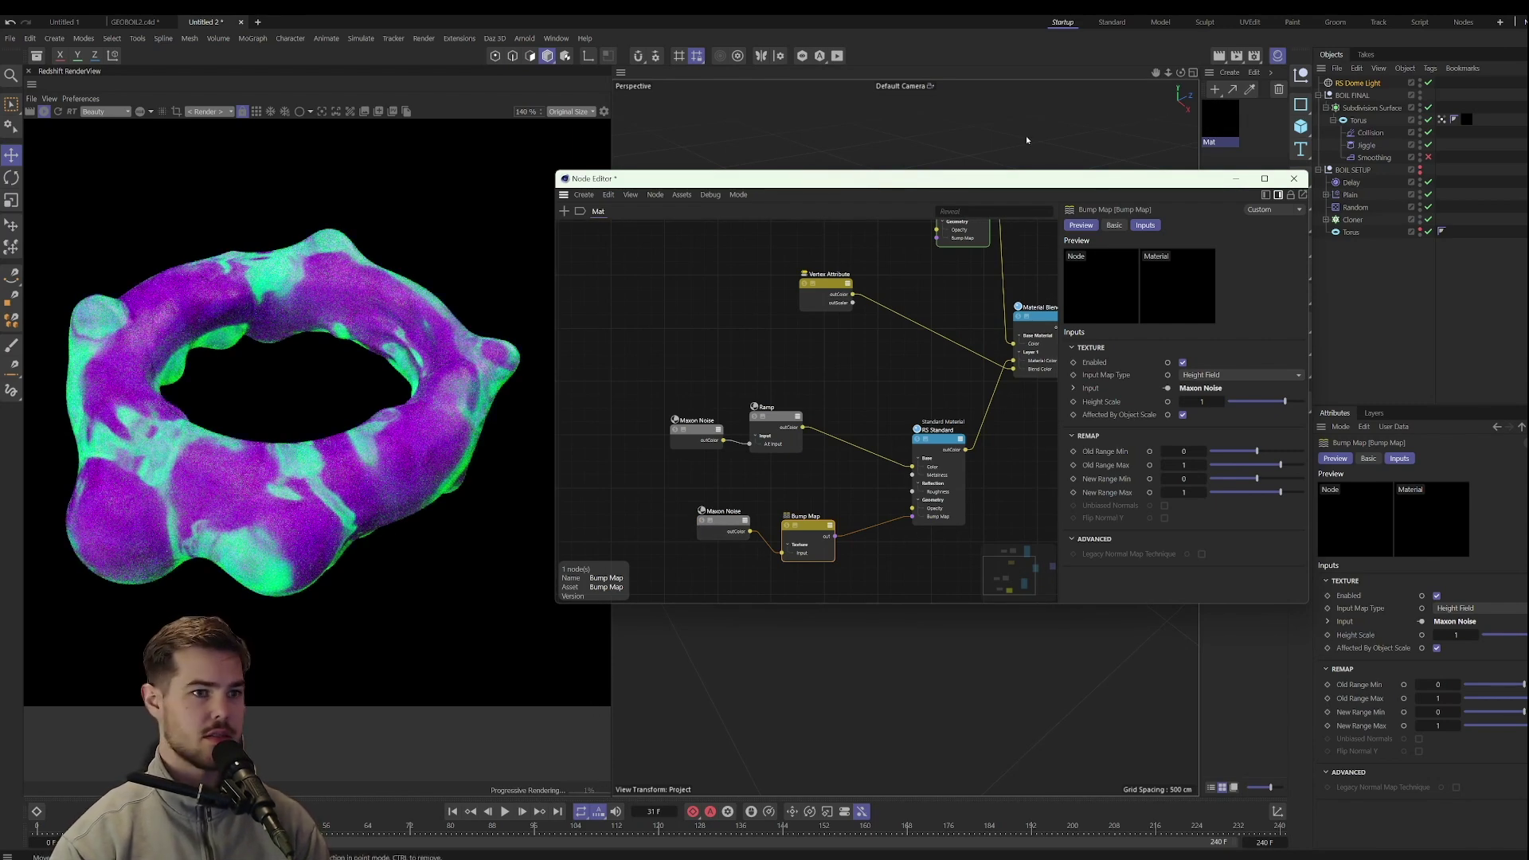
{"action": "left_click", "coordinate": [59, 112]}
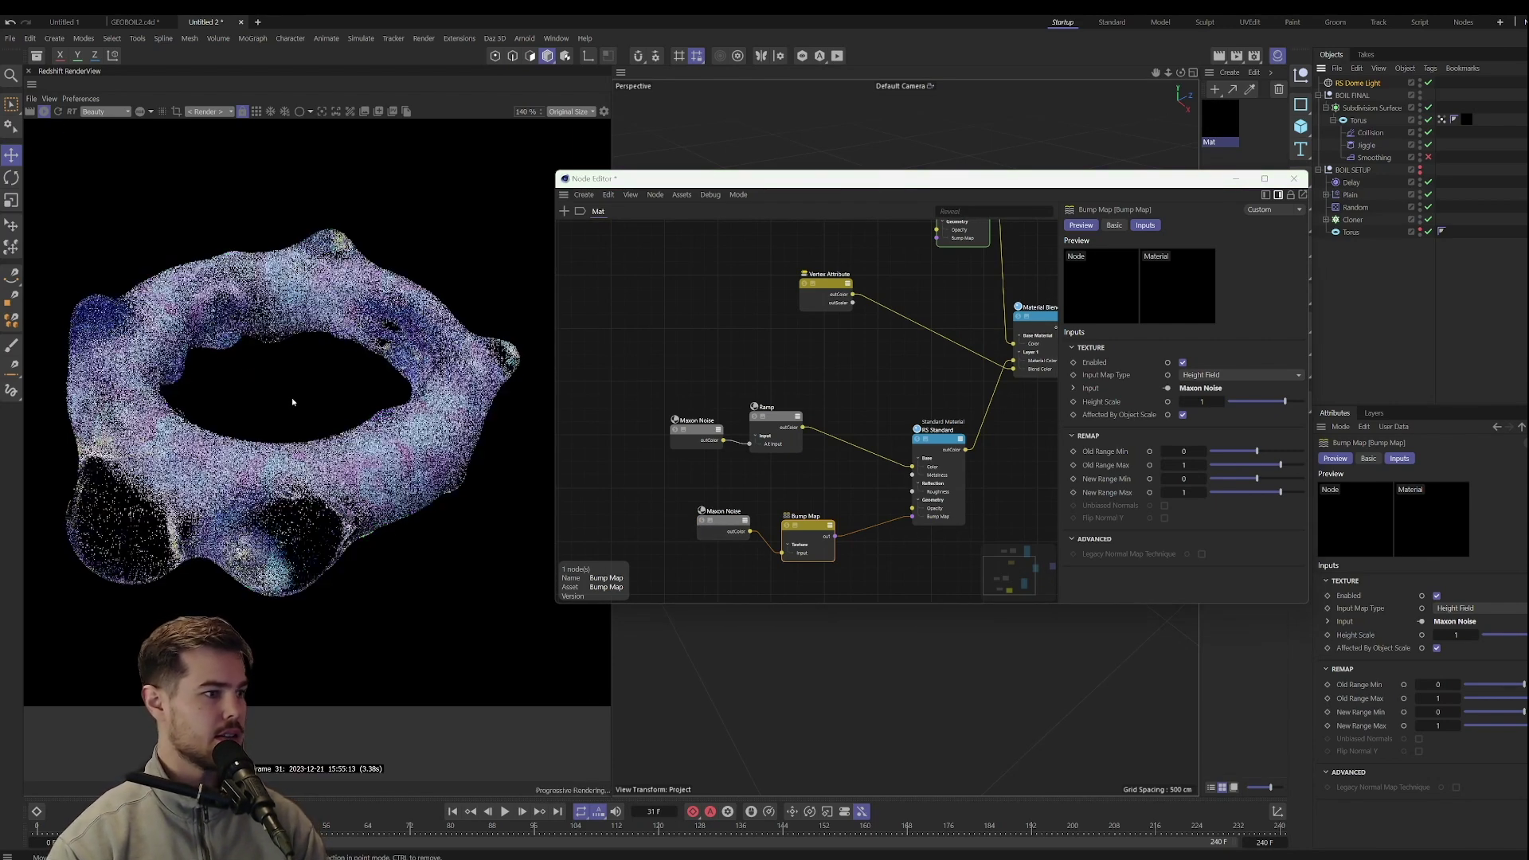
Set the Bump Map's Height Scale to 2 and close the Node Editor.
{"action": "scroll", "coordinate": [374, 490], "scroll_direction": "up", "scroll_amount": 3}
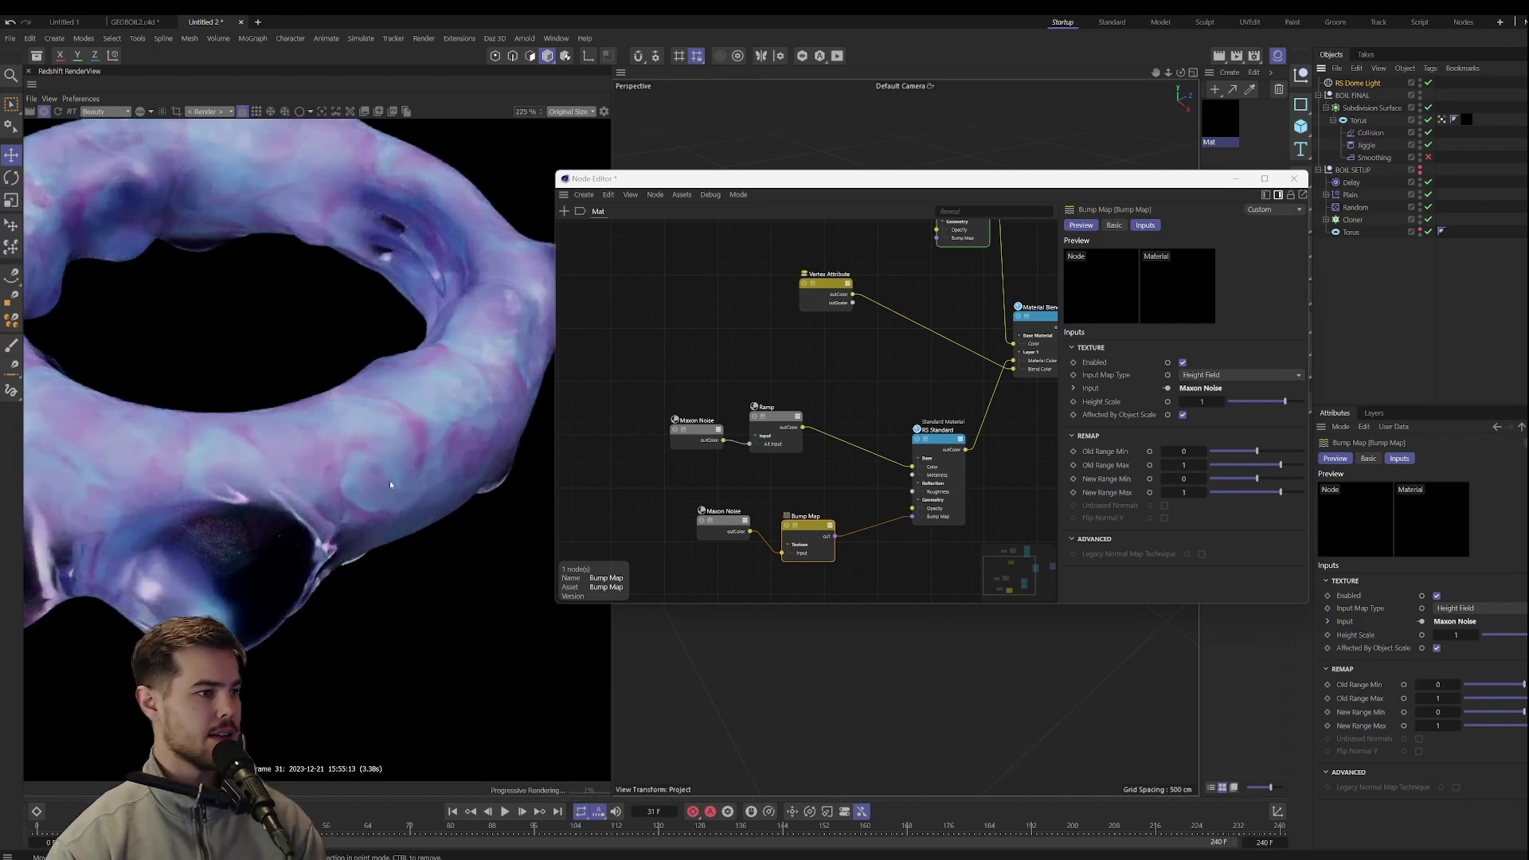
{"action": "scroll", "coordinate": [379, 451], "scroll_direction": "down", "scroll_amount": 3}
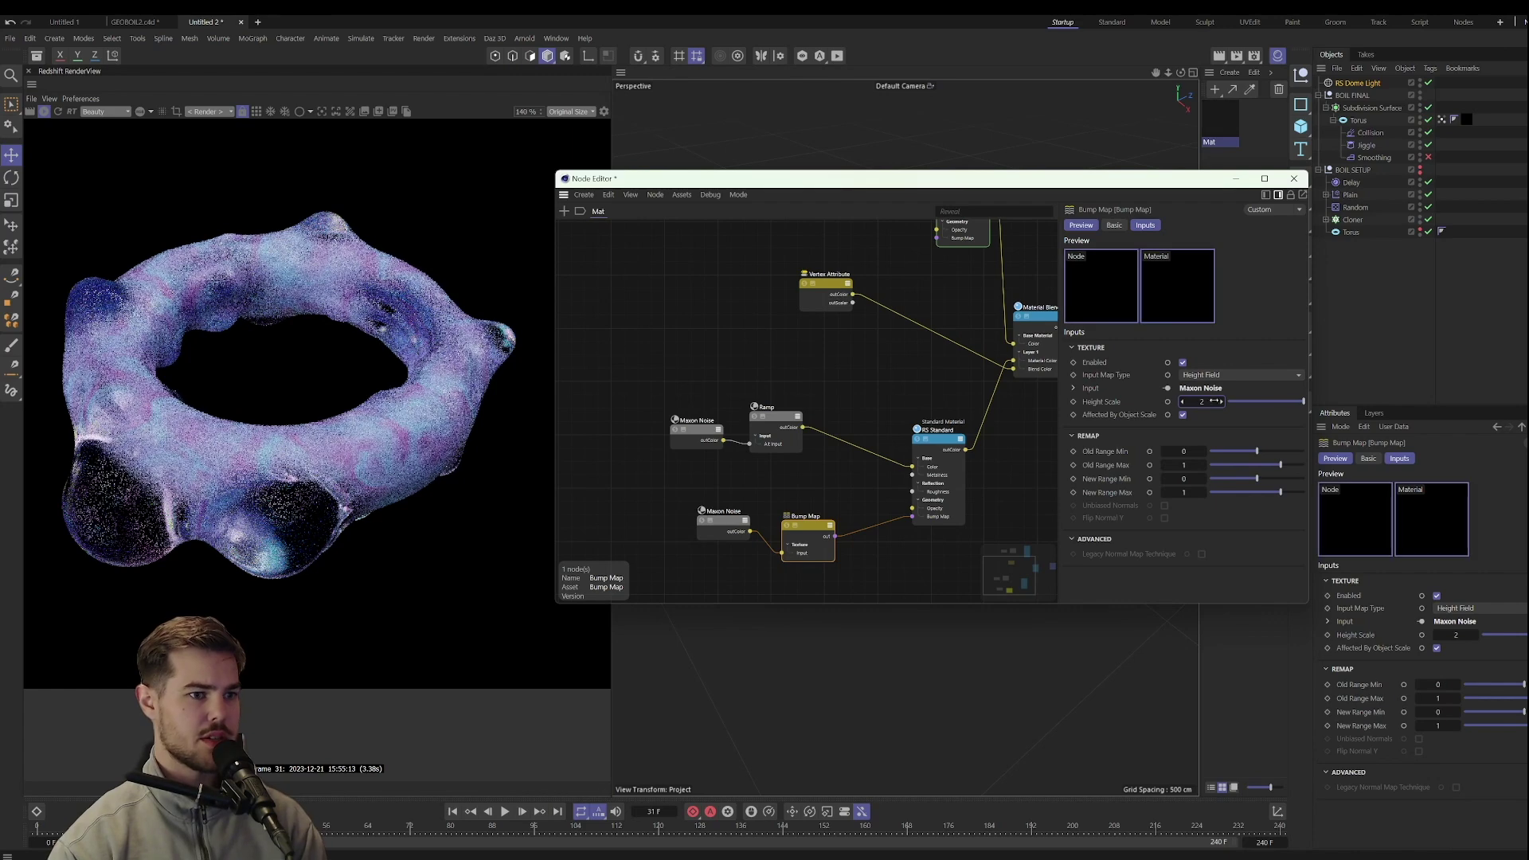
{"action": "left_click_drag", "start_coordinate": [1202, 402], "coordinate": [1212, 402]}
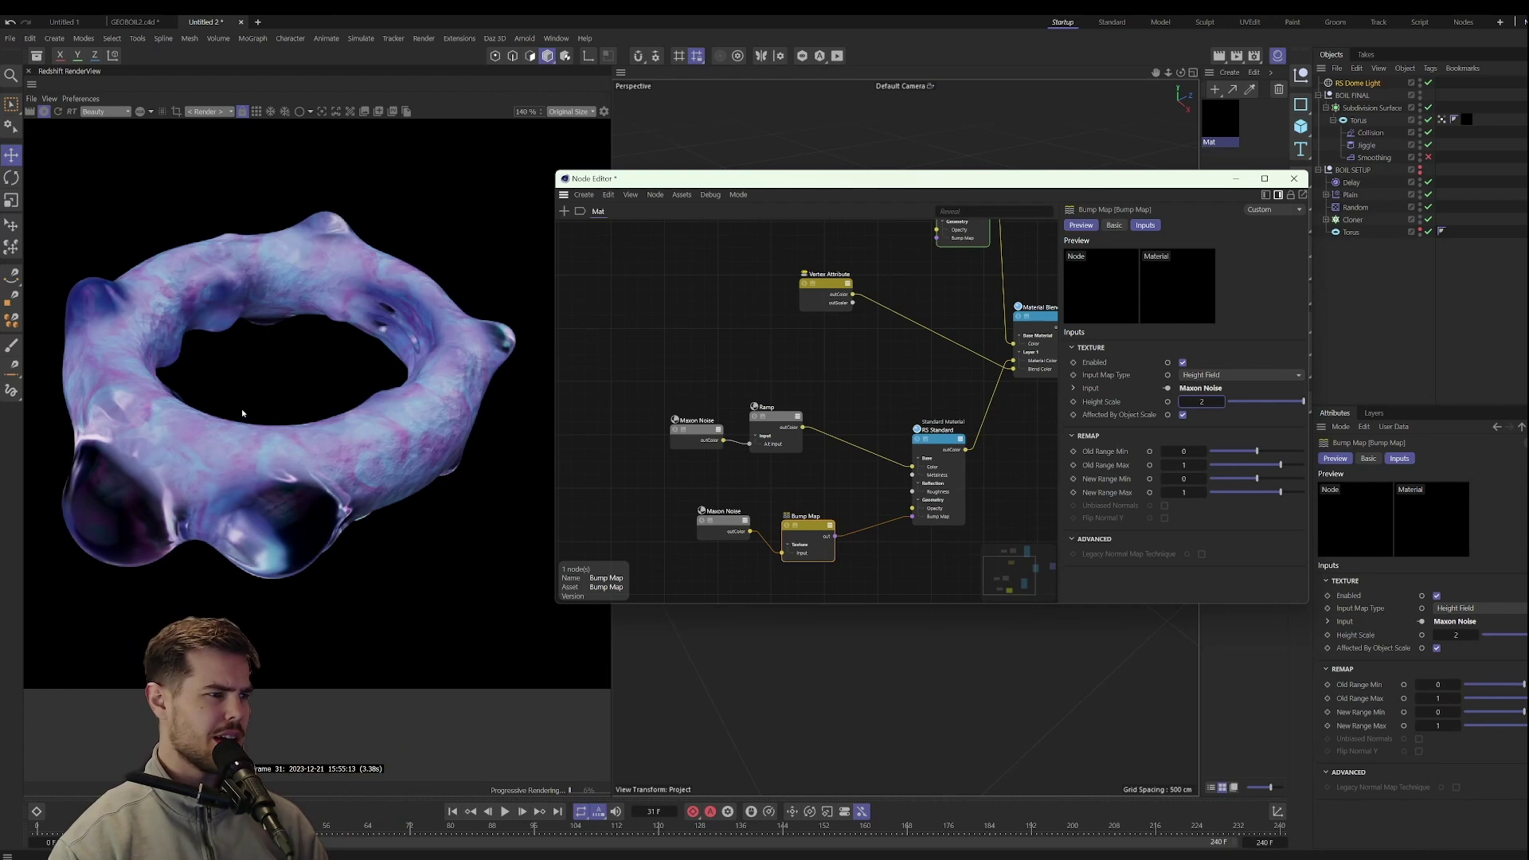
{"action": "left_click", "coordinate": [1295, 178]}
Play the bubbling animation in short stretches to check the shaded torus at different frames.
{"action": "scroll", "coordinate": [454, 714], "scroll_direction": "down", "scroll_amount": 5}
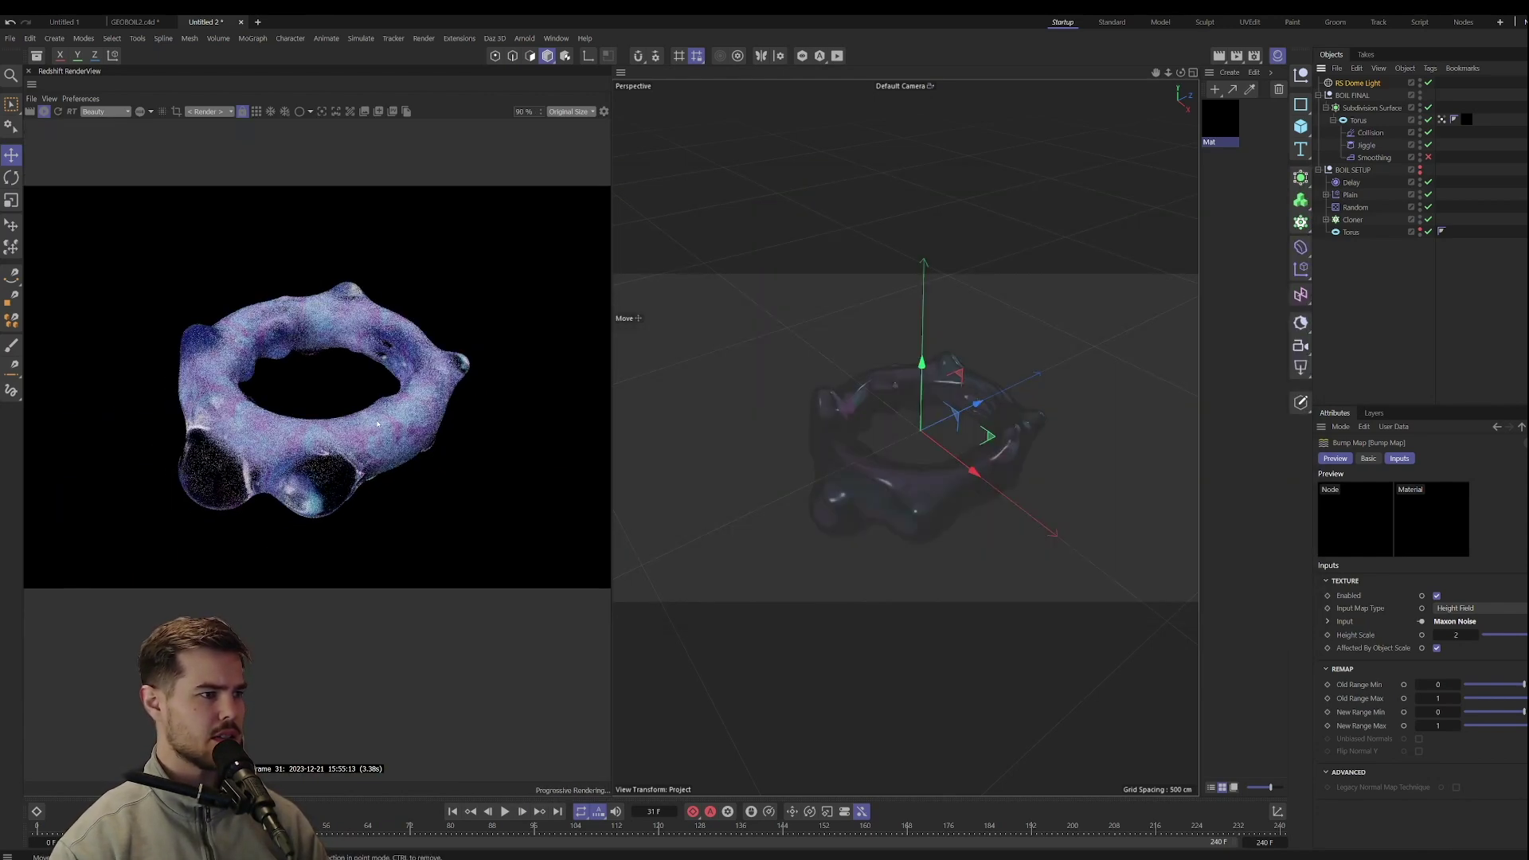
{"action": "left_click", "coordinate": [505, 812]}
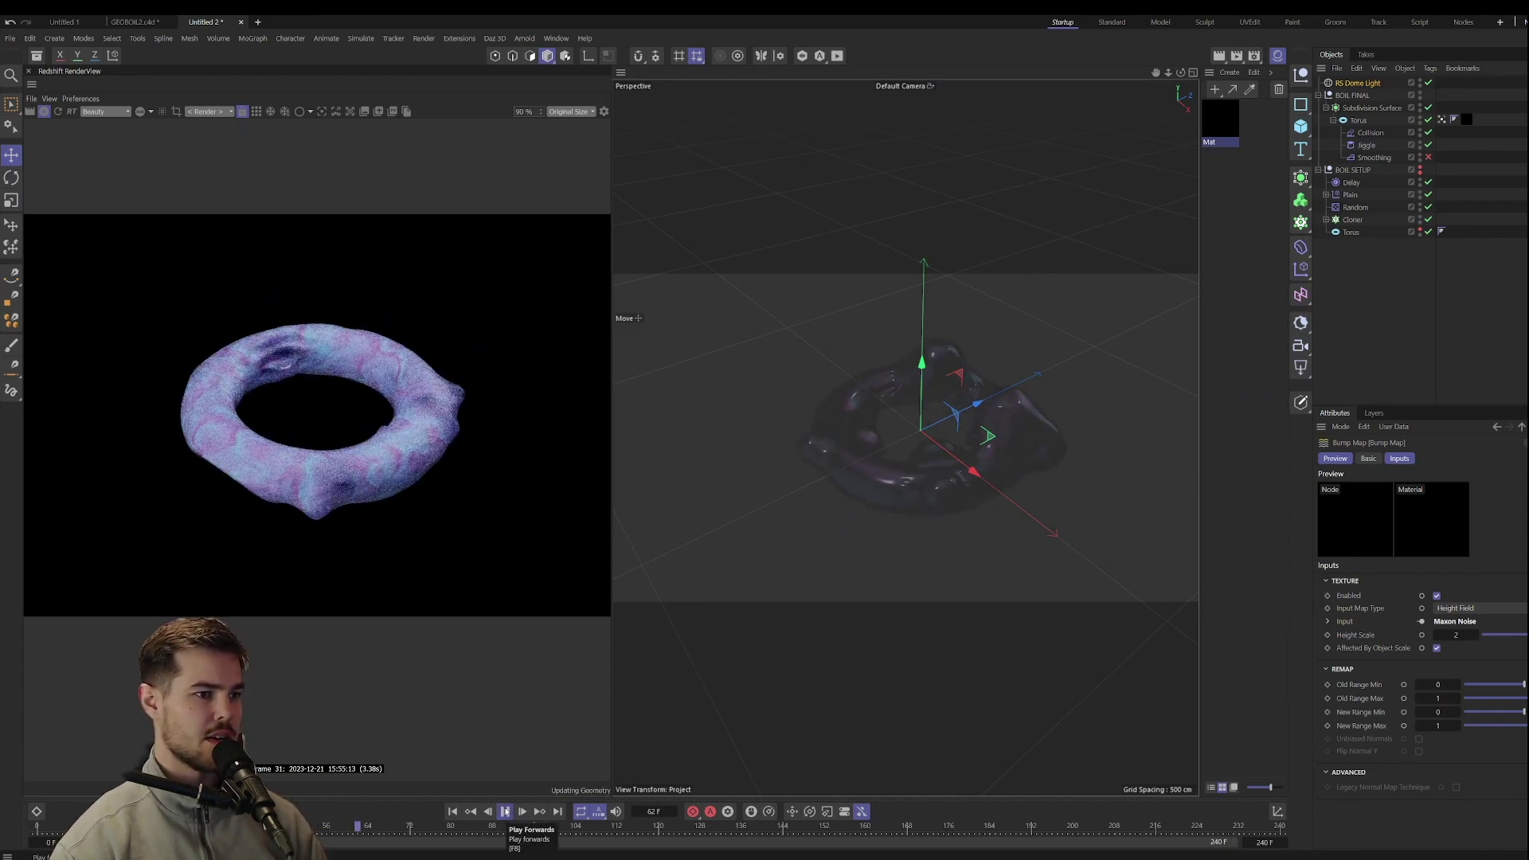
{"action": "left_click", "coordinate": [505, 811]}
{"action": "left_click", "coordinate": [505, 812]}
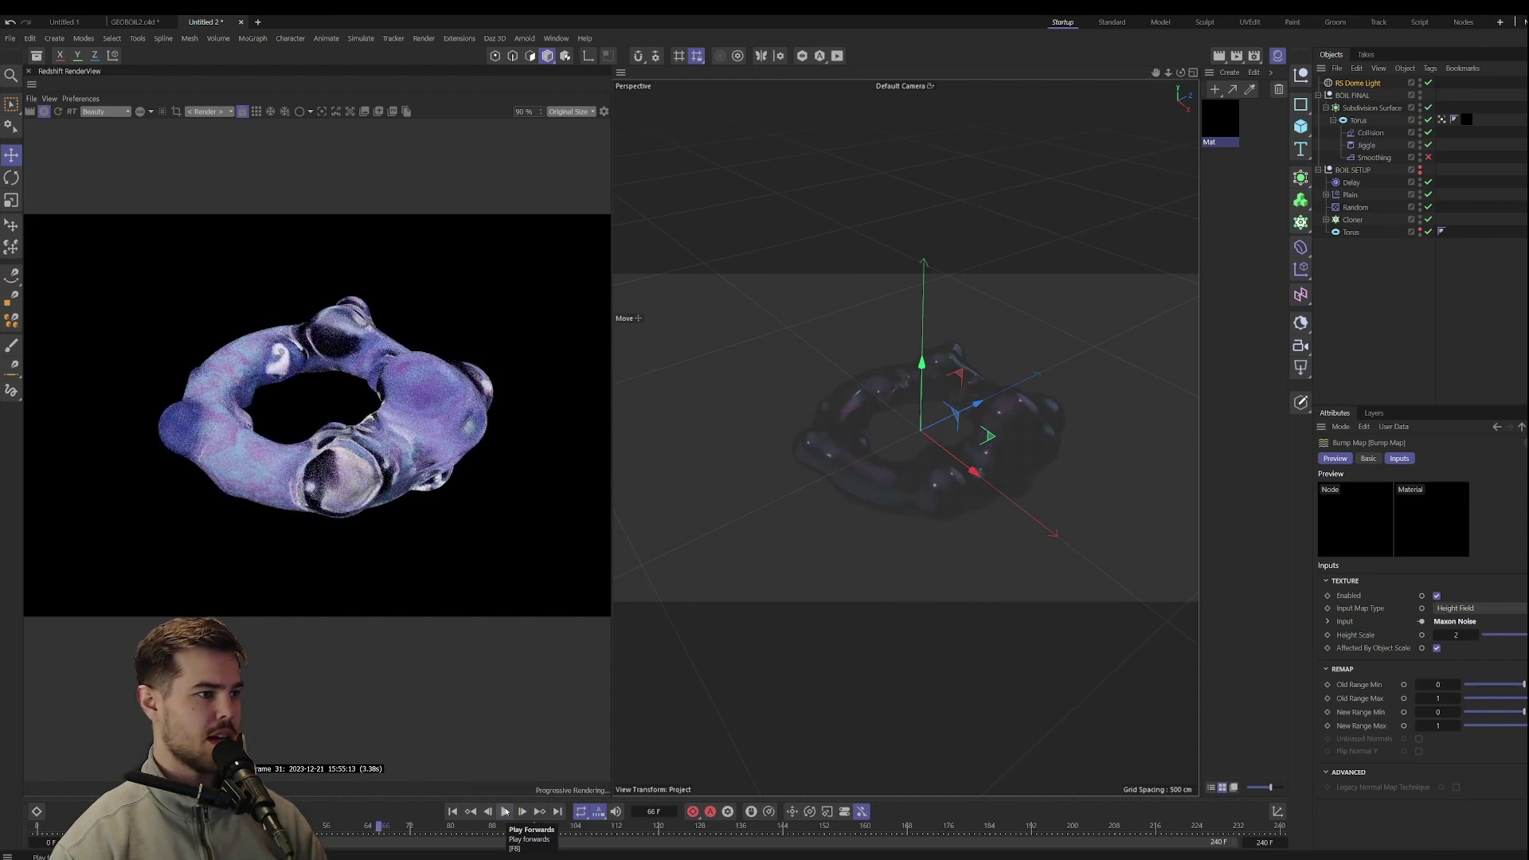
{"action": "left_click", "coordinate": [505, 811]}
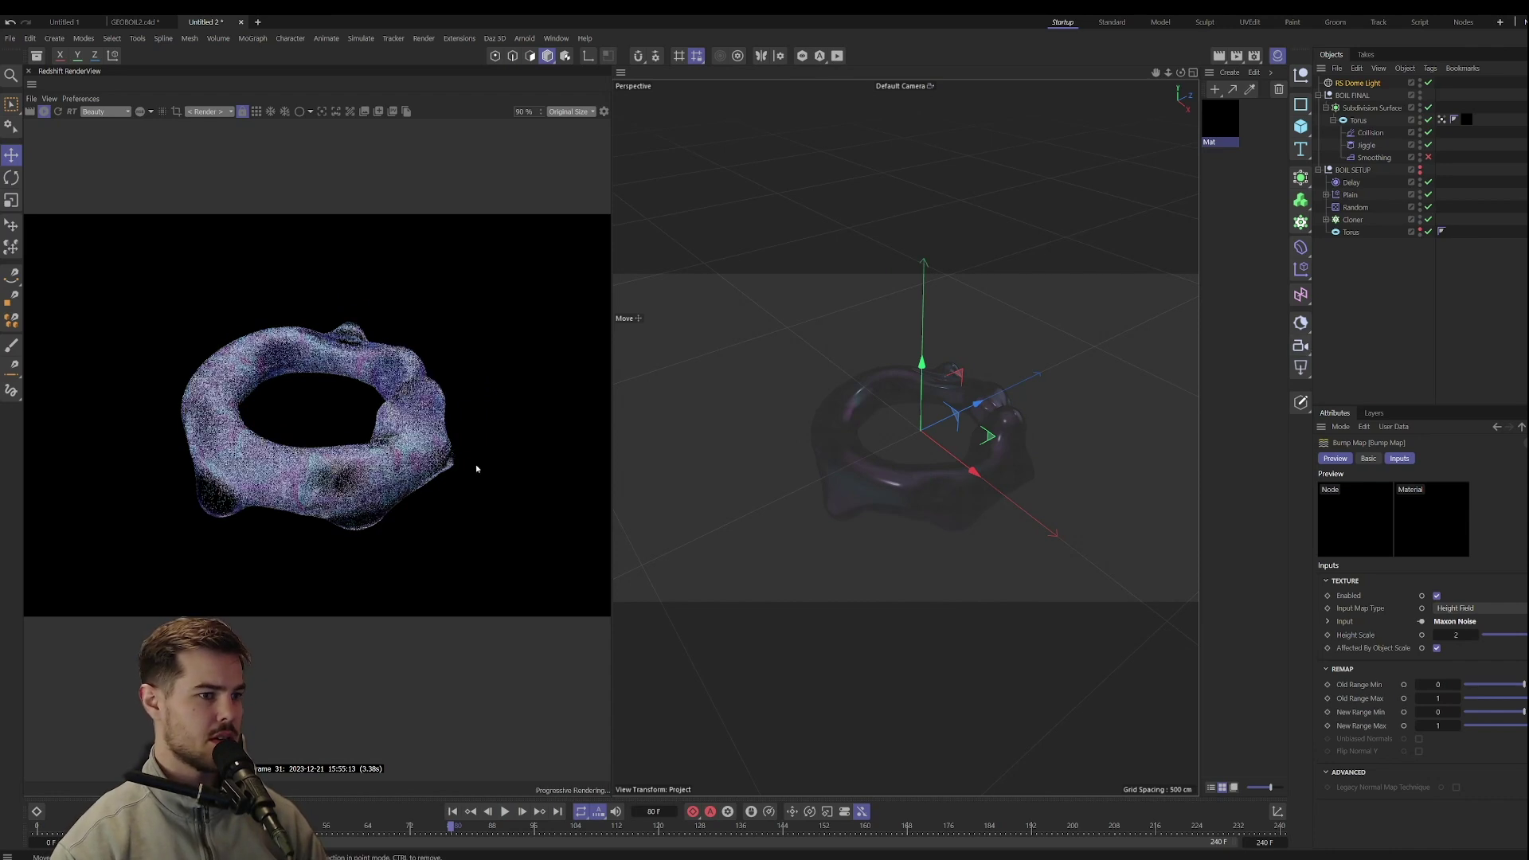
Examine the torus's bubbles and bumpy surface up close and from several angles in the live render.
{"action": "left_click_drag", "start_coordinate": [861, 495], "coordinate": [845, 474], "text": "alt"}
{"action": "scroll", "coordinate": [1029, 495], "scroll_direction": "up", "scroll_amount": 6}
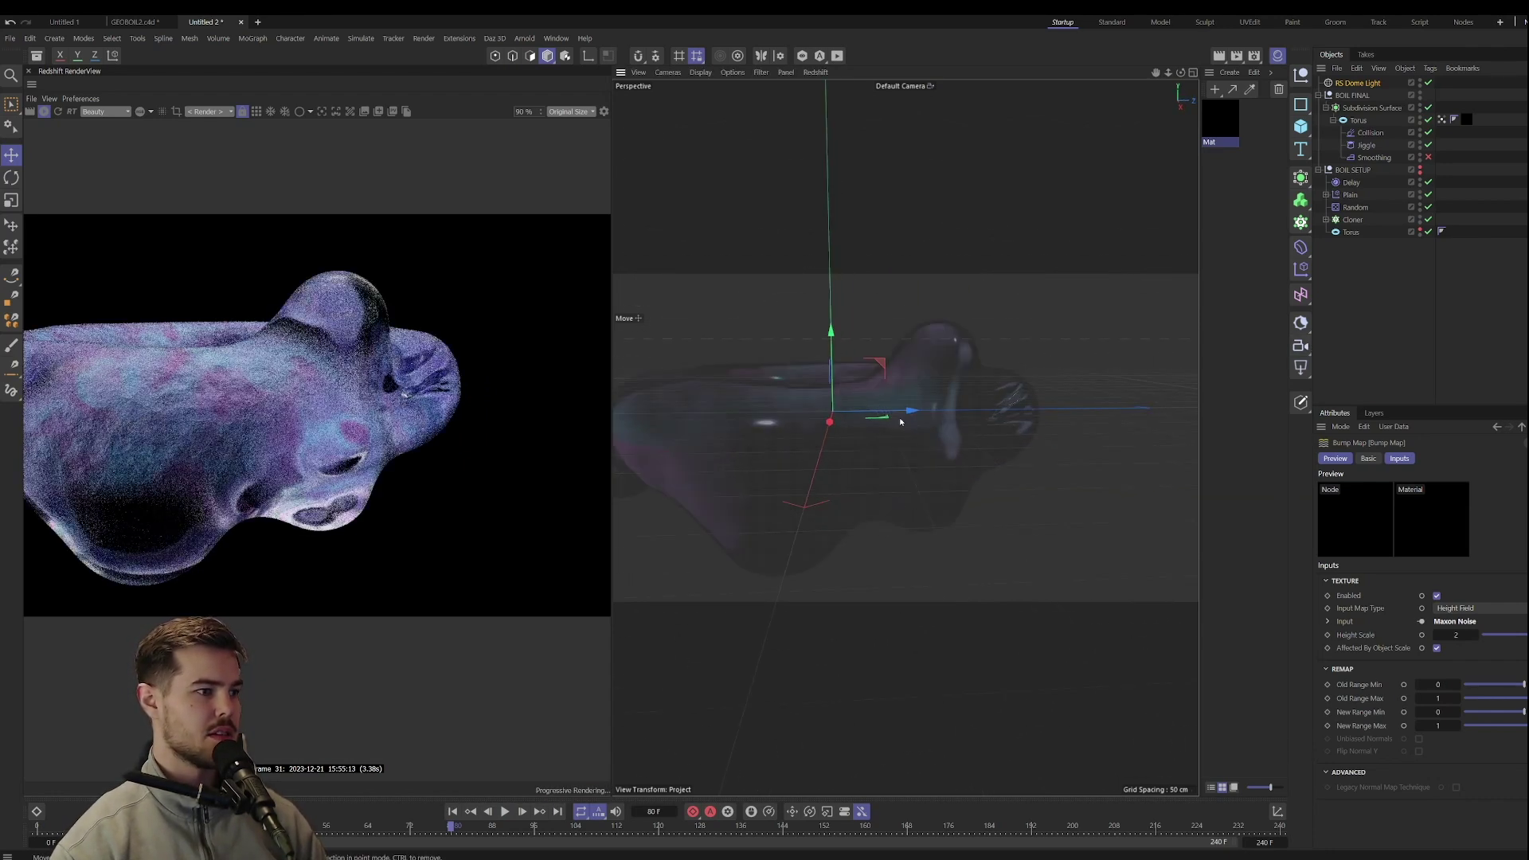
{"action": "left_click_drag", "start_coordinate": [900, 422], "coordinate": [907, 331], "text": "alt"}
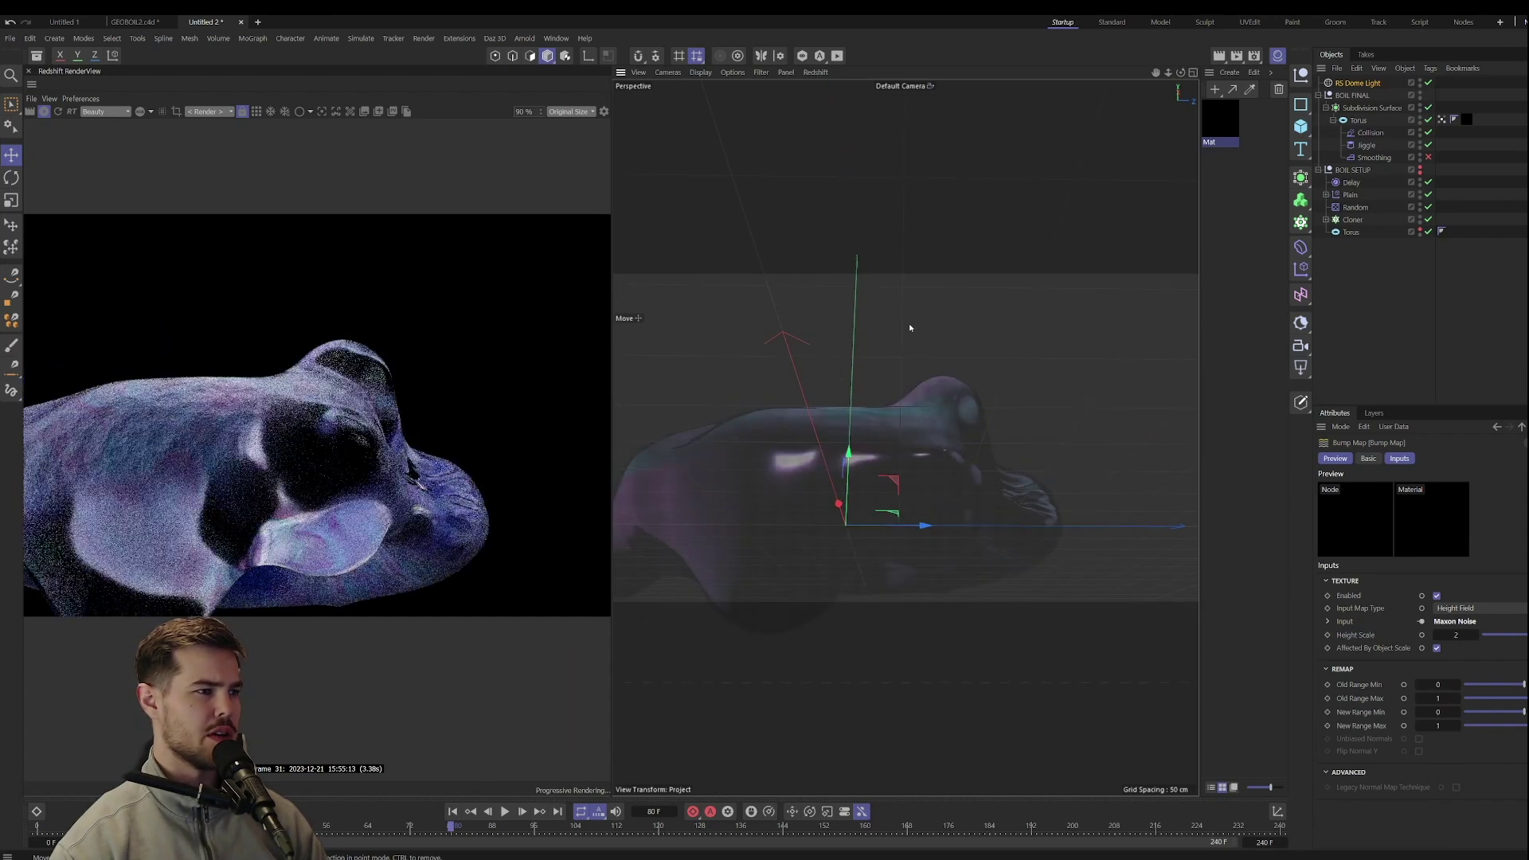
{"action": "scroll", "coordinate": [882, 430], "scroll_direction": "down", "scroll_amount": 6}
{"action": "mouse_move", "coordinate": [880, 490]}
{"action": "left_mouse_down", "text": "alt"}
{"action": "mouse_move", "coordinate": [890, 545]}
{"action": "mouse_move", "coordinate": [891, 491]}
{"action": "left_mouse_up", "text": "alt"}
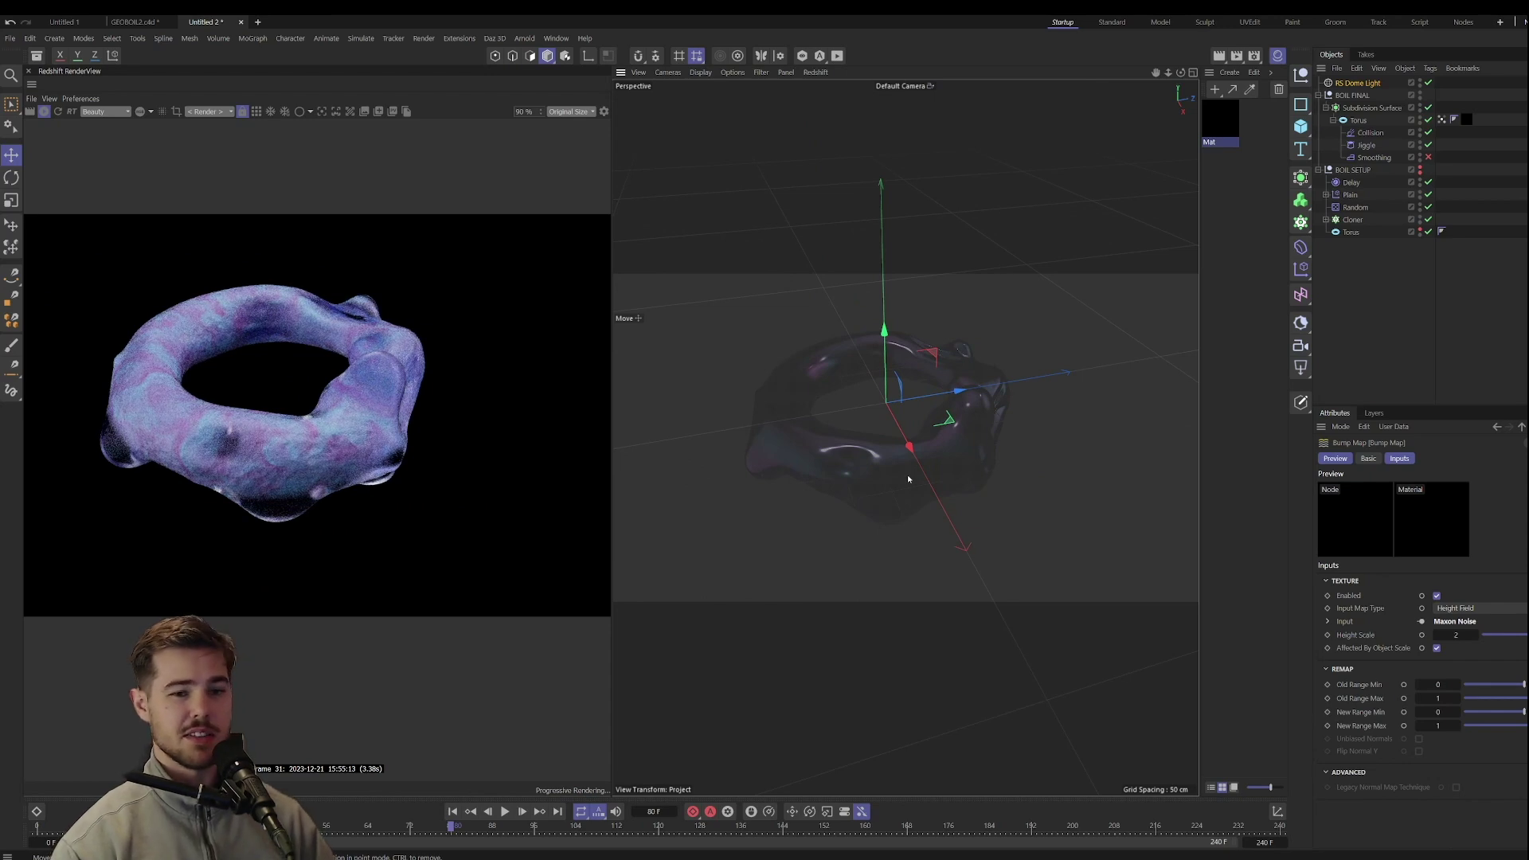